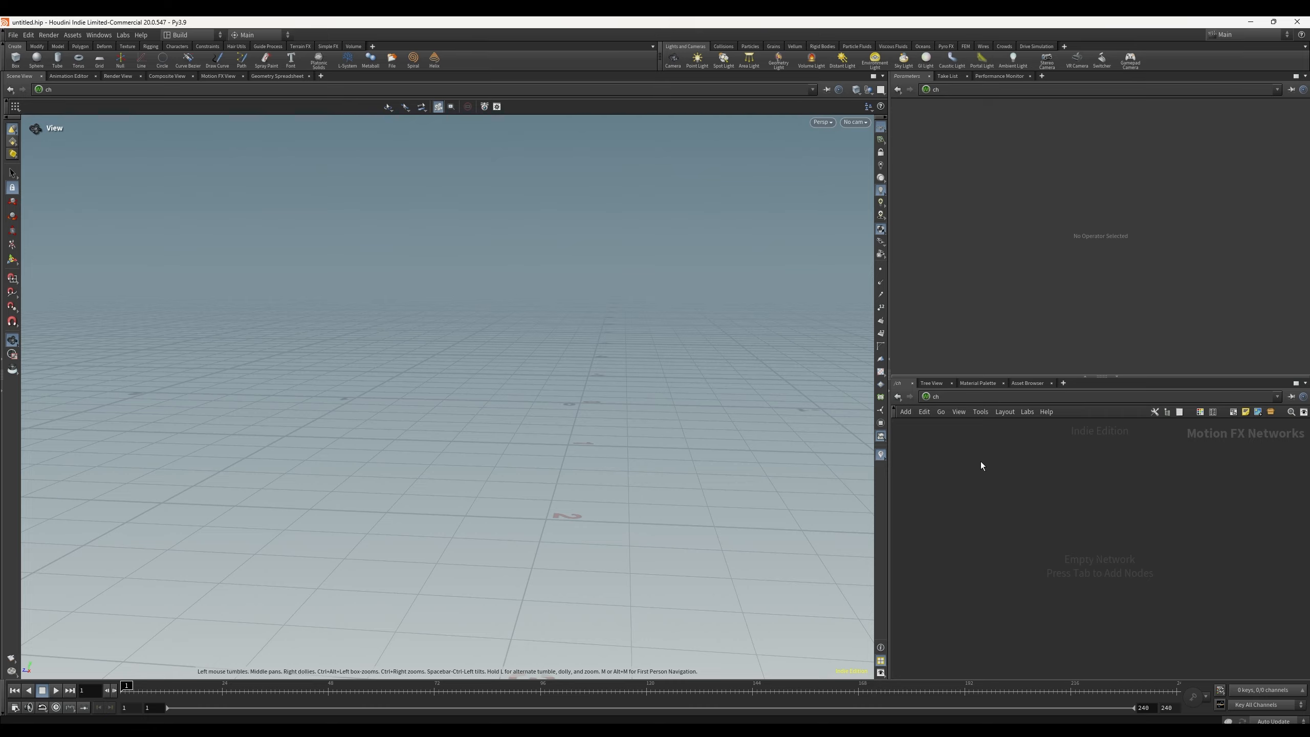
pyautogui.press('Tab')
pyautogui.click(955, 502)
pyautogui.press('Tab')
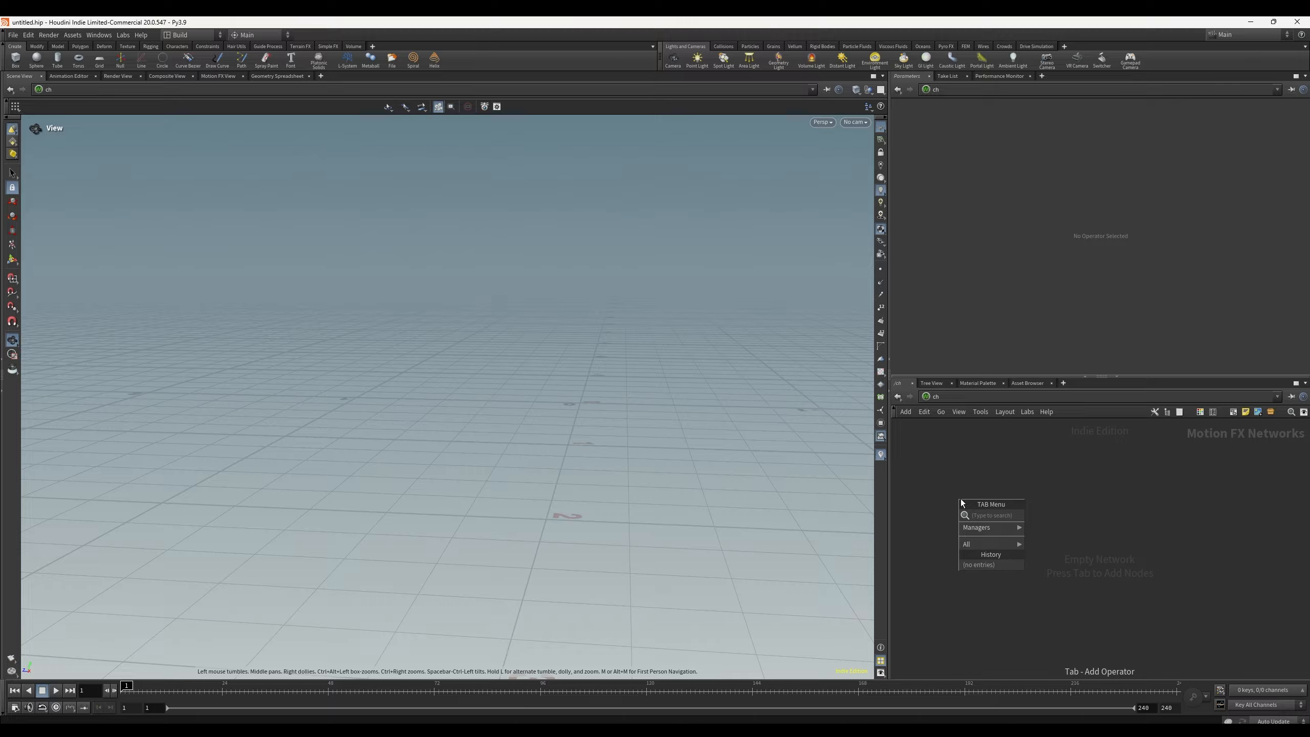
pyautogui.press('Escape')
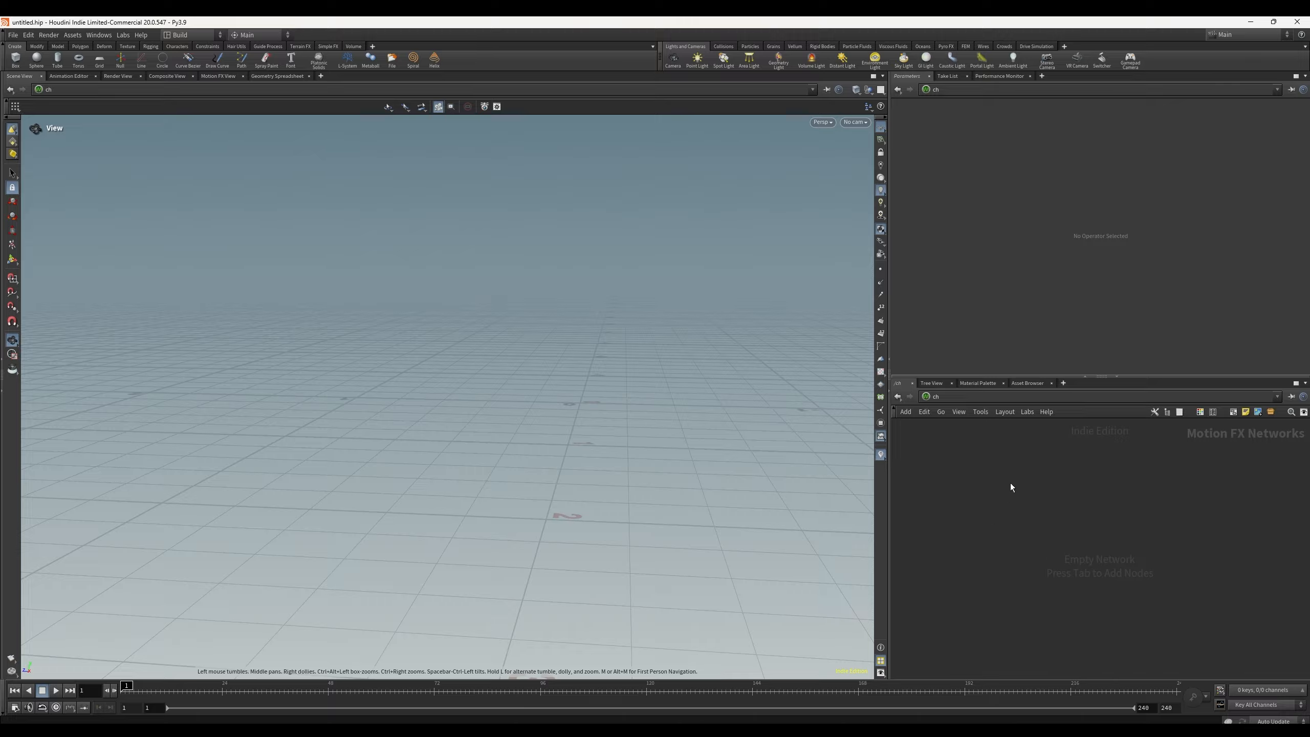
pyautogui.press('Tab')
pyautogui.write('ge')
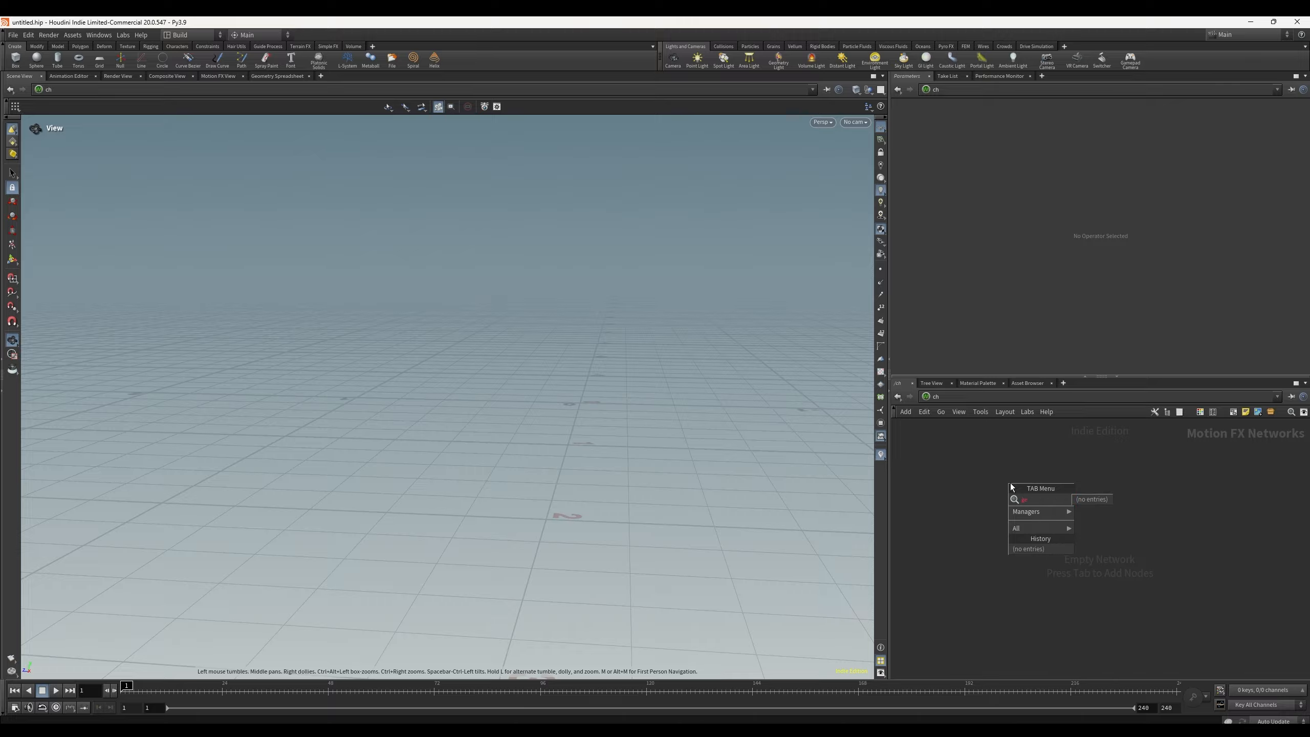
pyautogui.press('Escape')
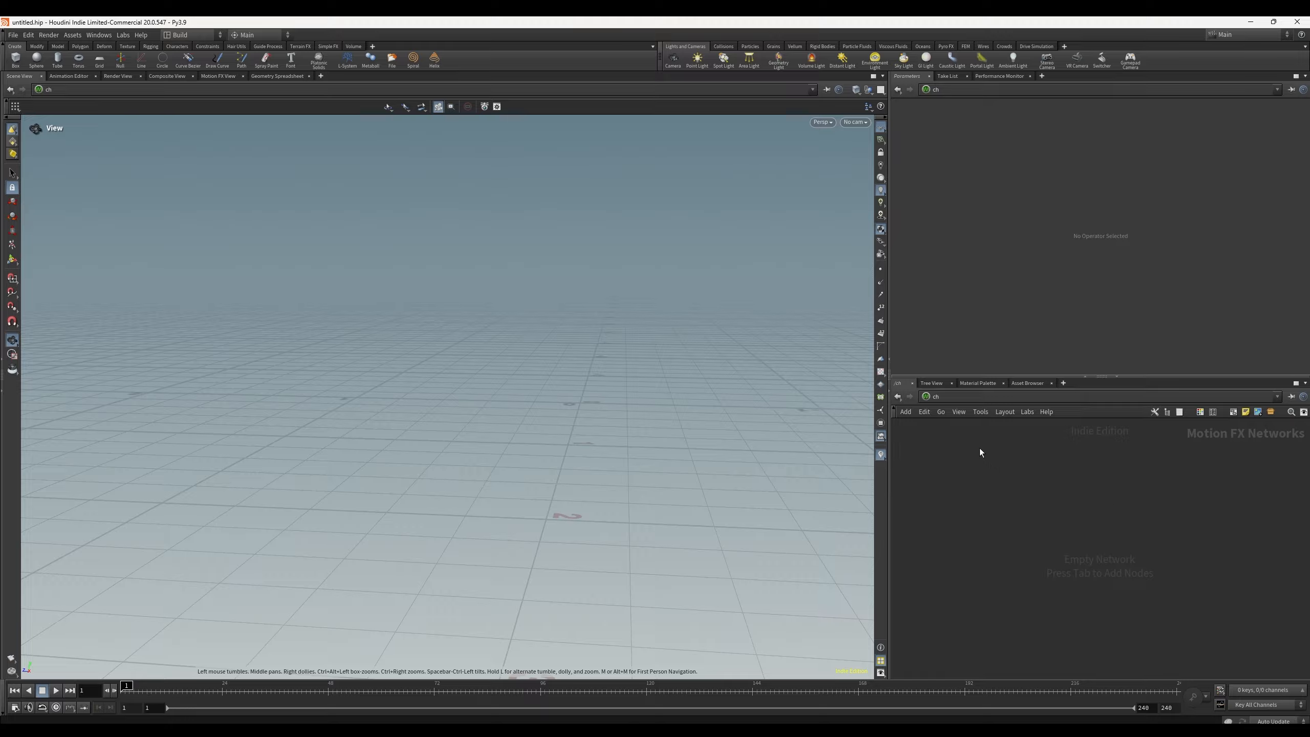
# Step: Show the tree view of the scene's network contexts and return to the network editor
pyautogui.click(931, 383)
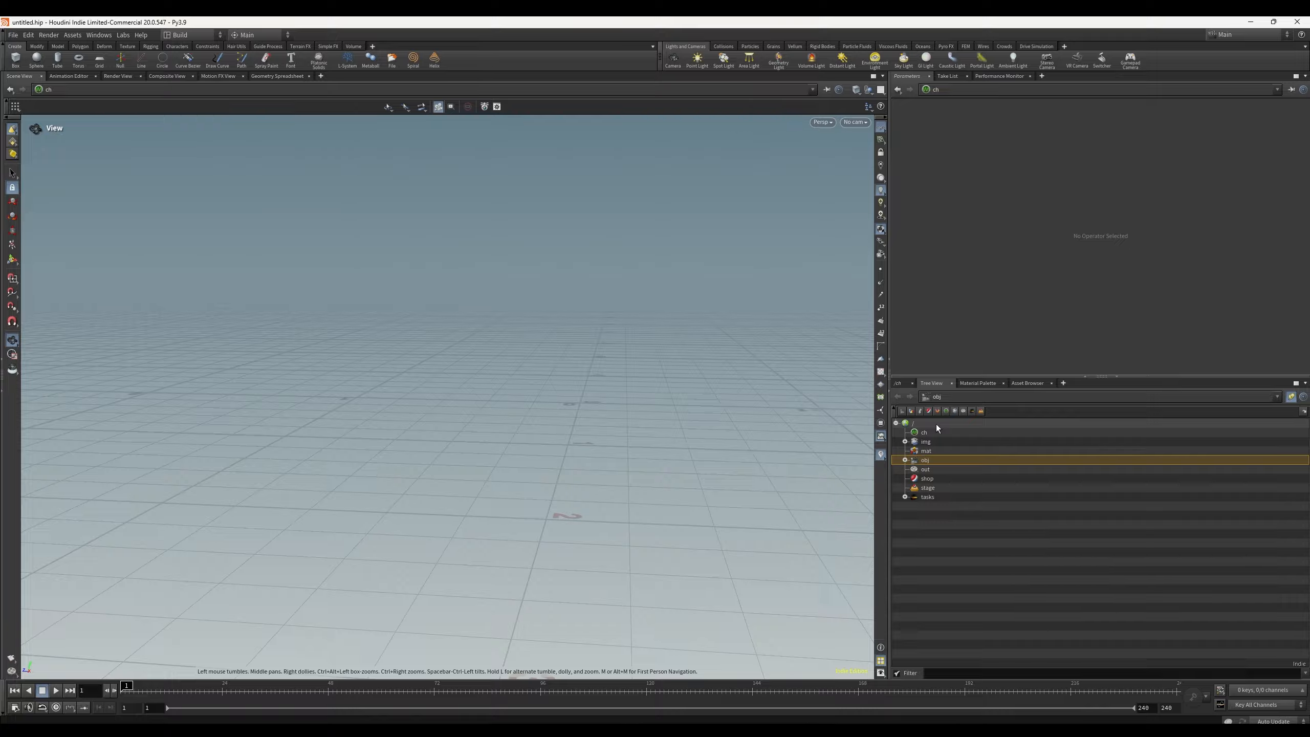
pyautogui.click(899, 384)
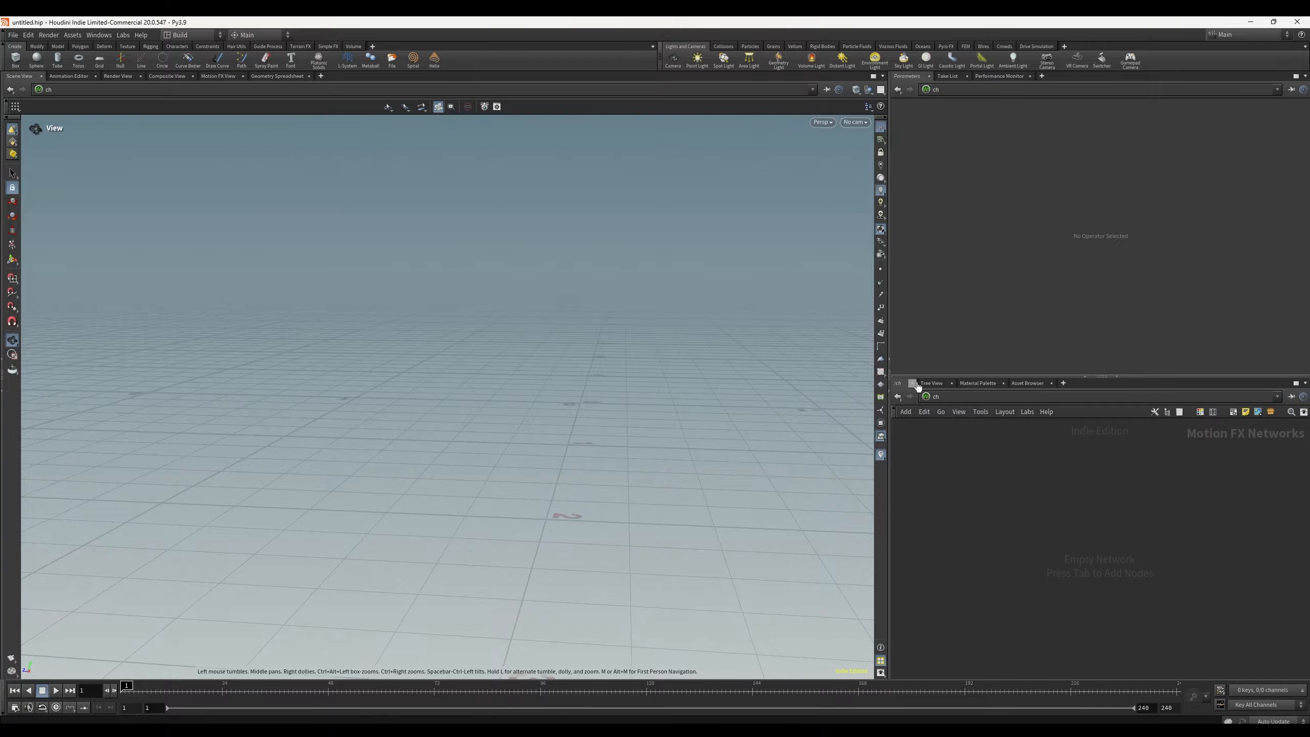
pyautogui.click(933, 383)
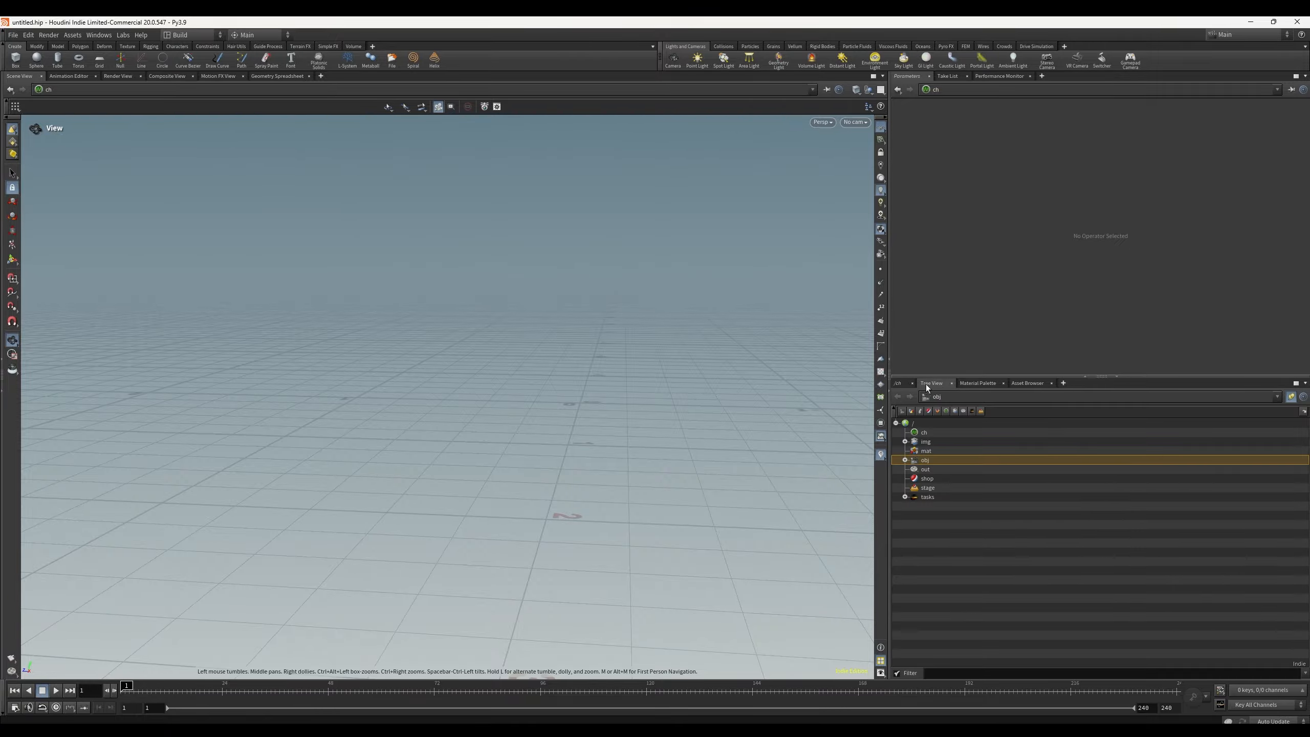
pyautogui.click(900, 383)
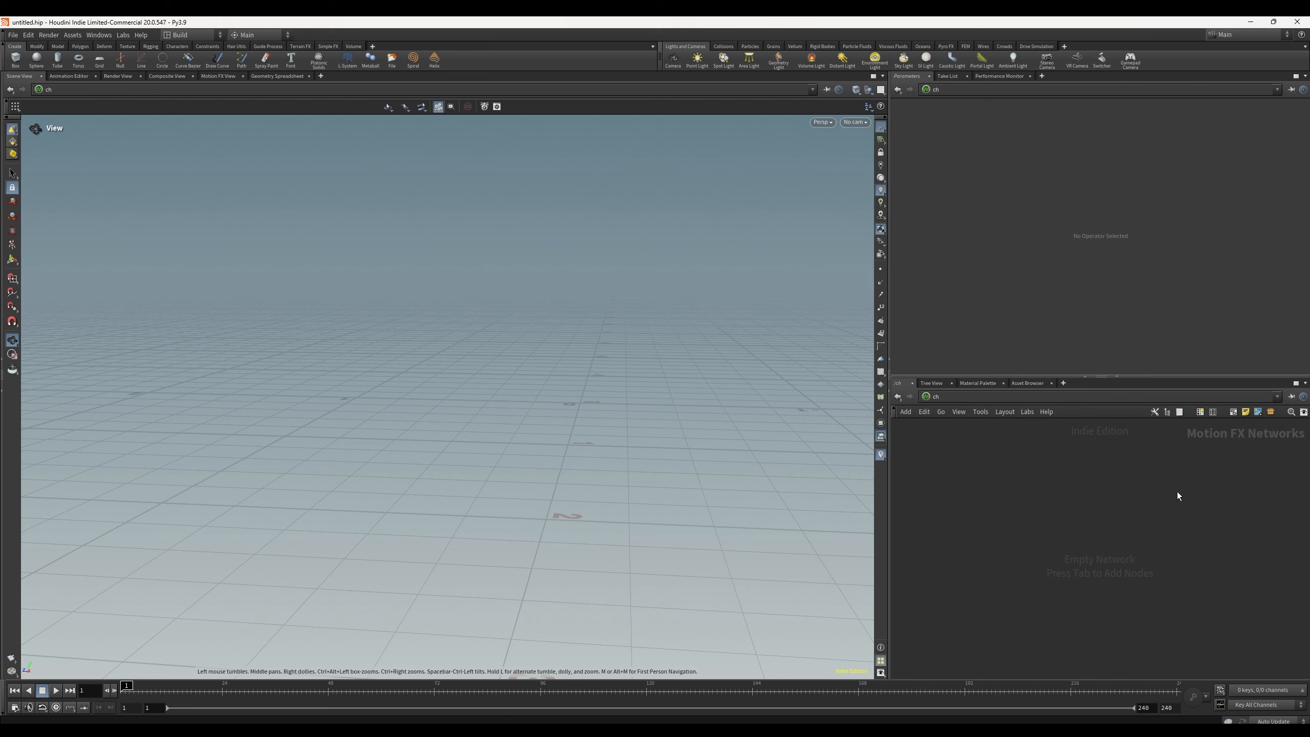
# Step: Navigate the network editor from the ch context up to the obj context
pyautogui.press('u')
pyautogui.click(925, 397)
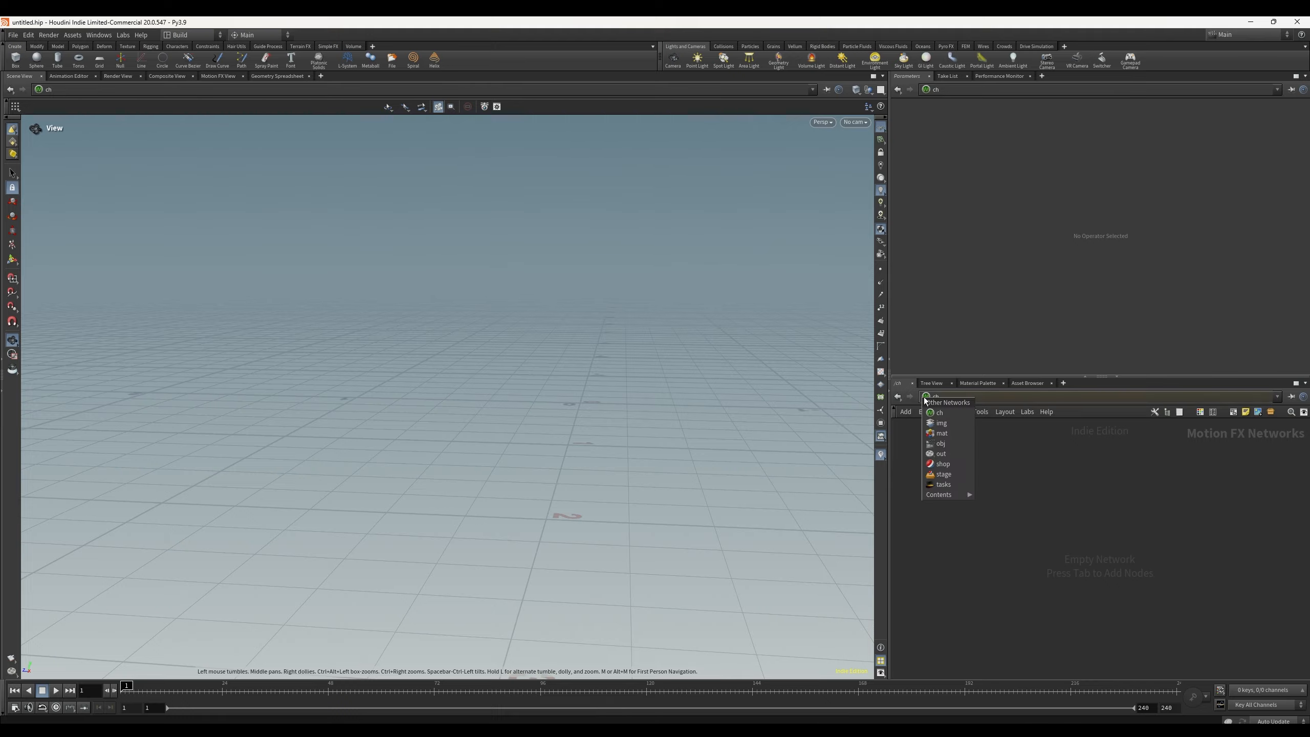
pyautogui.click(952, 443)
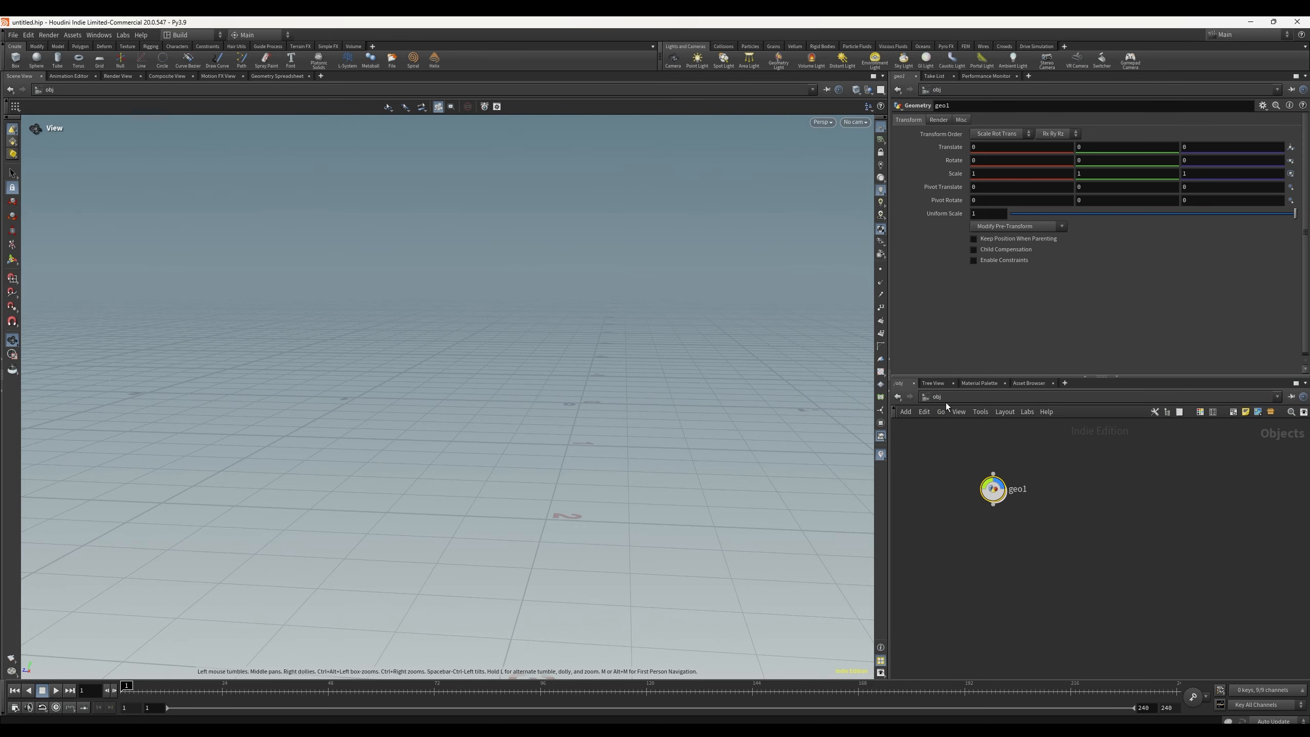
# Step: Switch the network editor to the ch context and back to the obj context
pyautogui.click(927, 397)
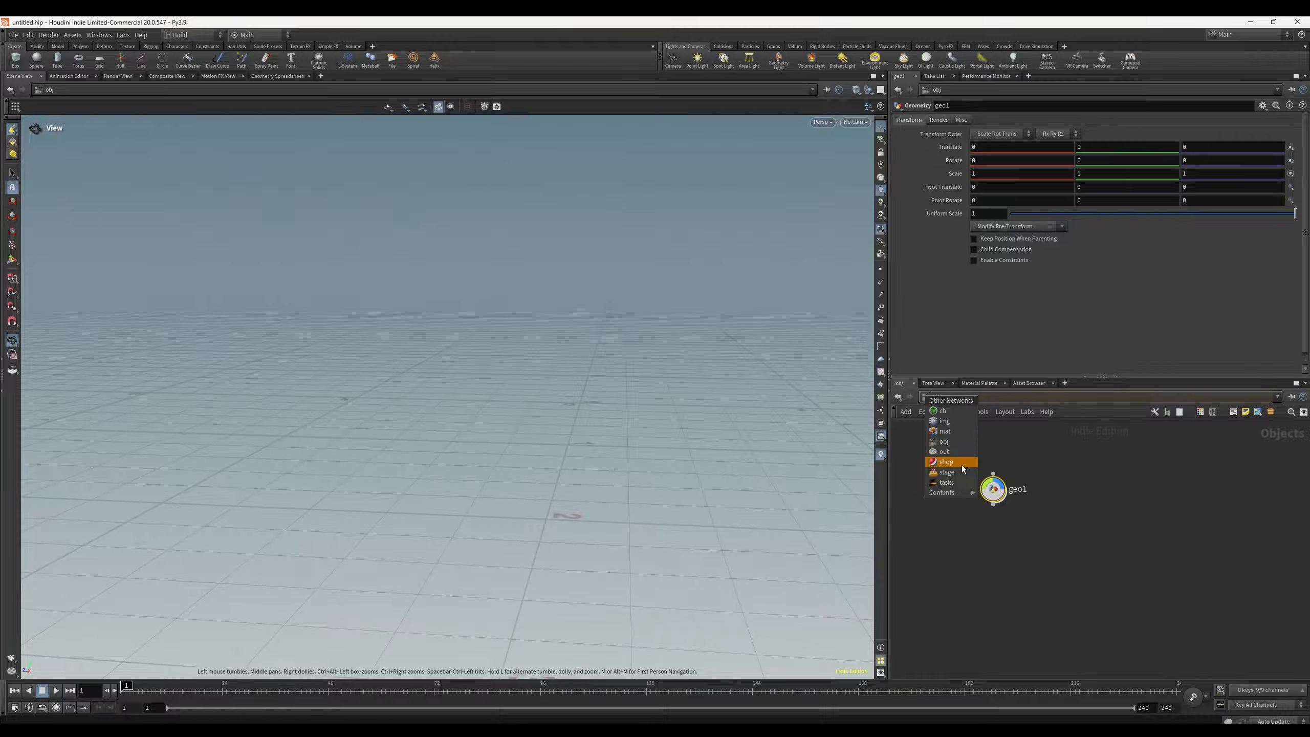
pyautogui.click(946, 414)
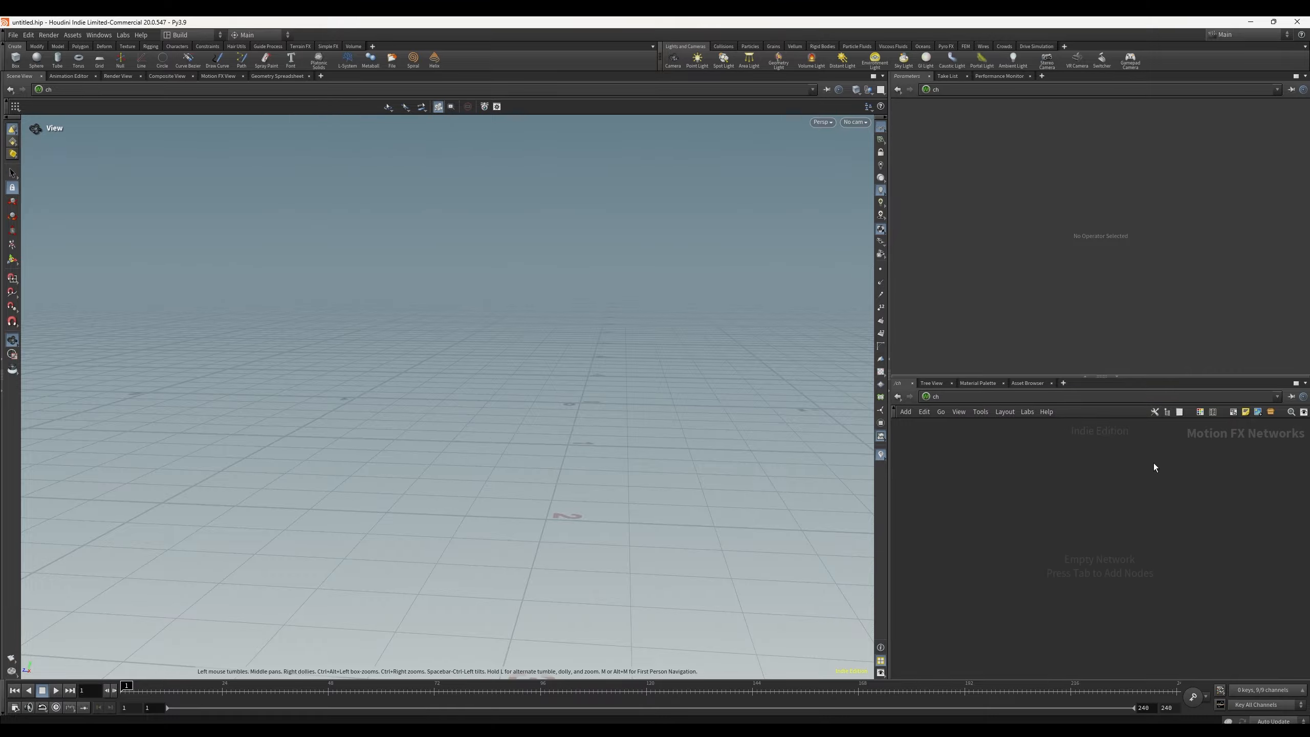
pyautogui.click(926, 397)
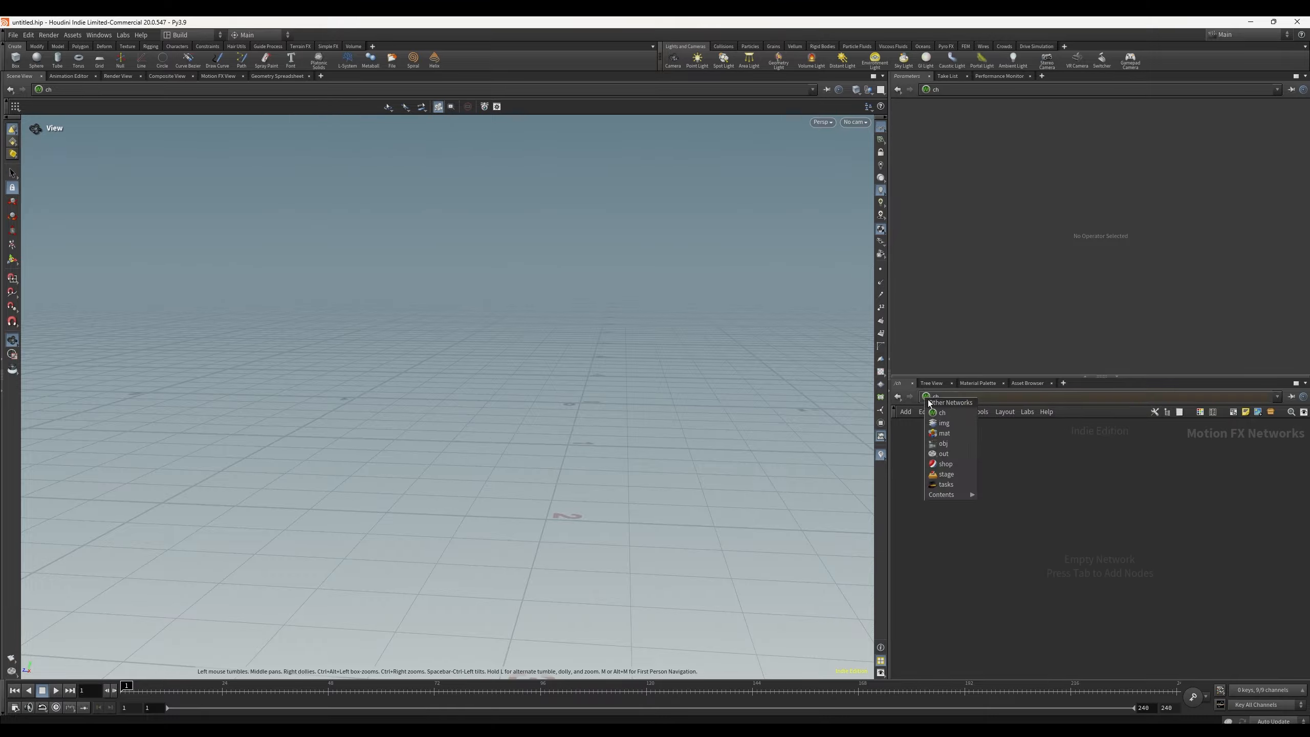
pyautogui.click(948, 448)
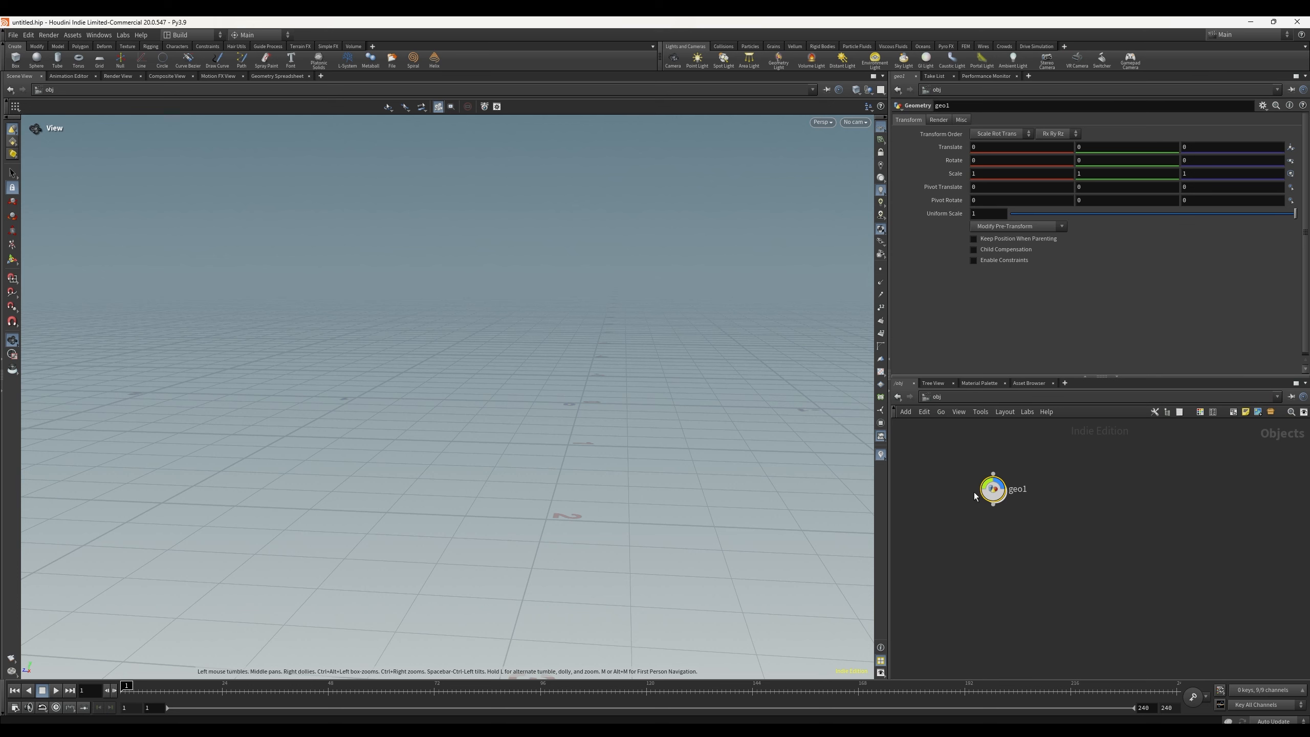
# Step: Delete the geo1 node from the obj network
pyautogui.moveTo(994, 495)
pyautogui.mouseDown()
pyautogui.moveTo(974, 492)
pyautogui.moveTo(1004, 475)
pyautogui.mouseUp()
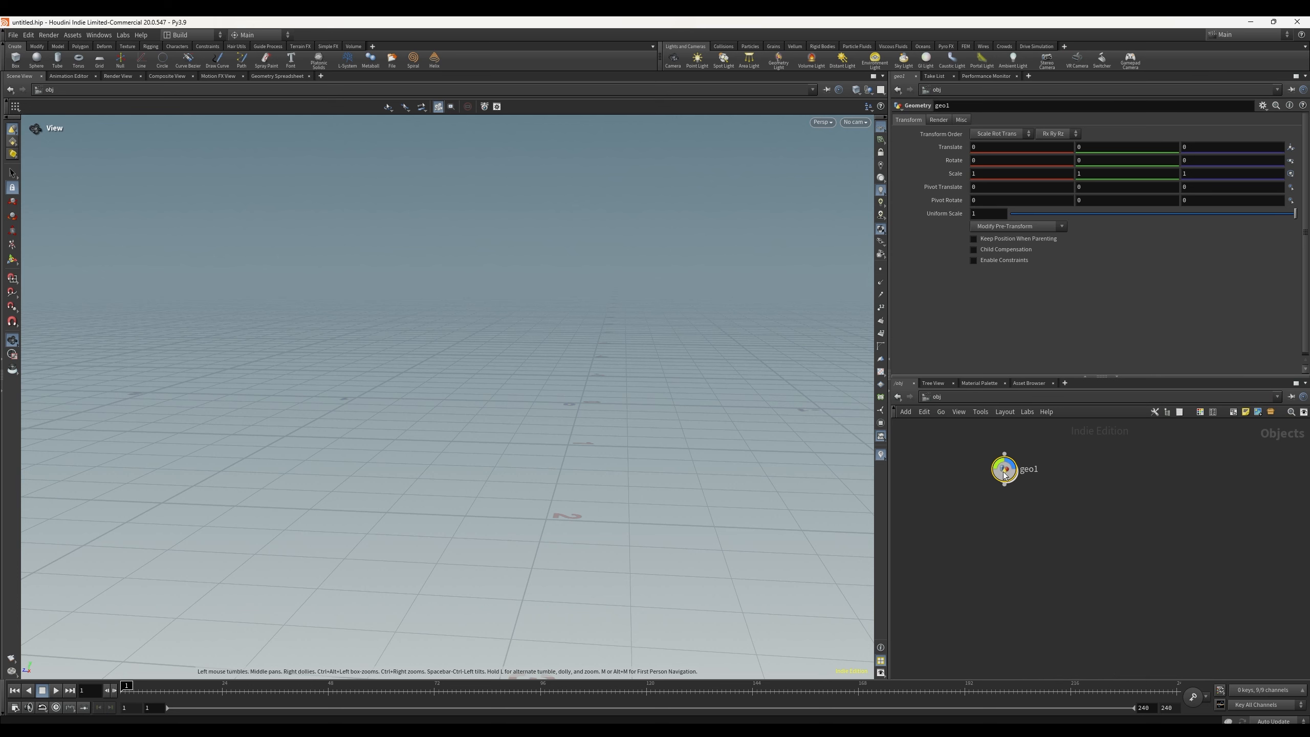
pyautogui.press('Delete')
pyautogui.press('Tab')
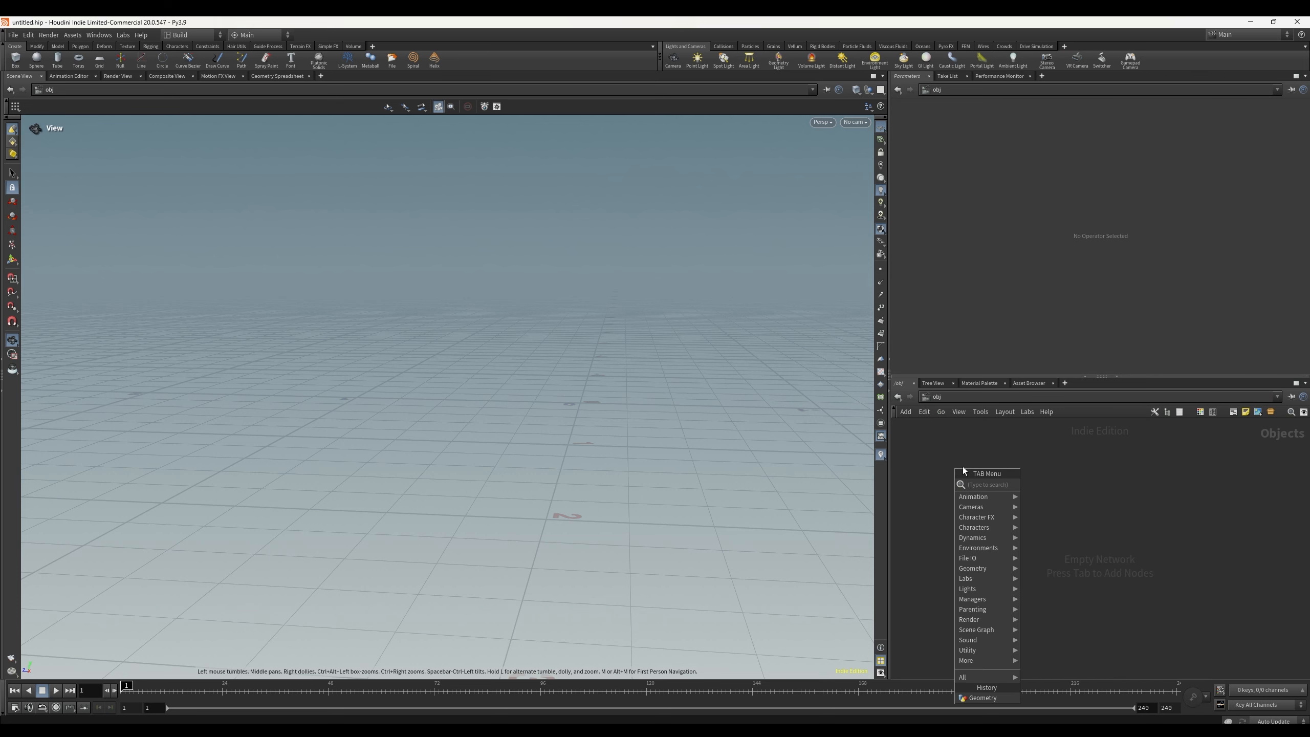
pyautogui.click(917, 454)
pyautogui.press('Tab')
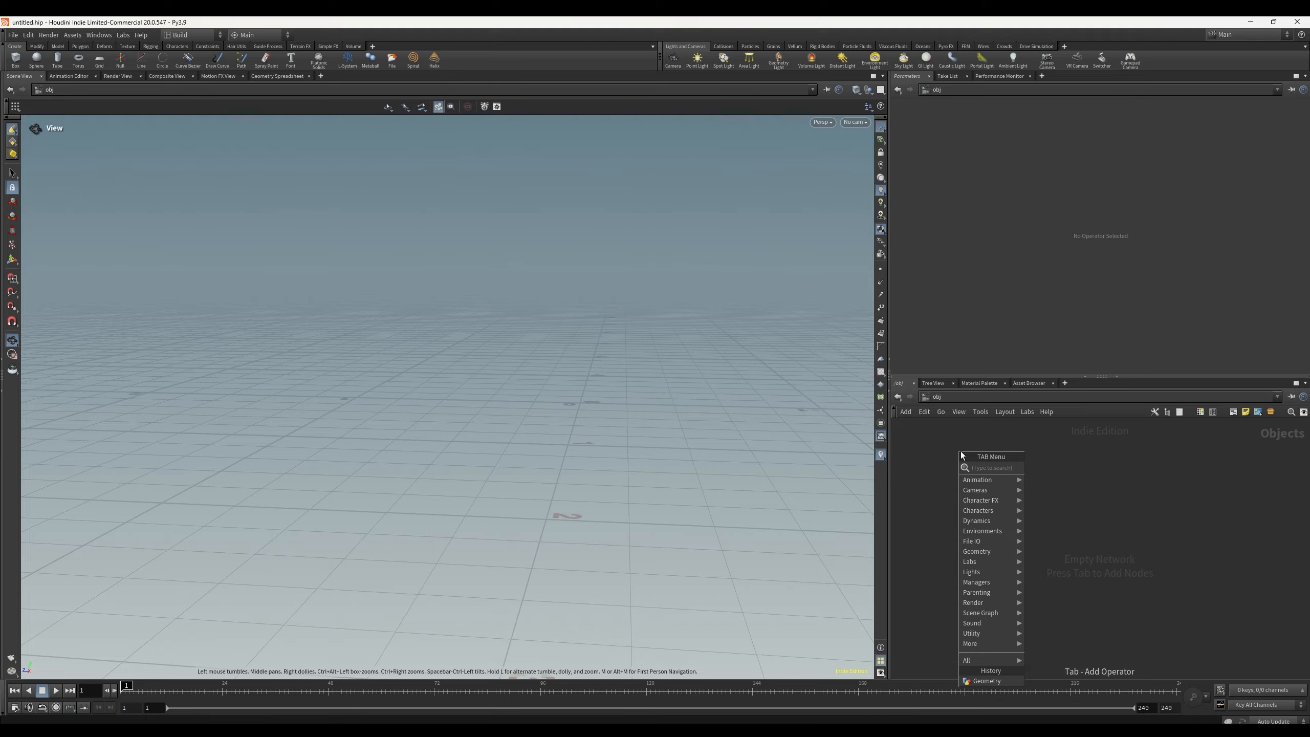
pyautogui.click(937, 430)
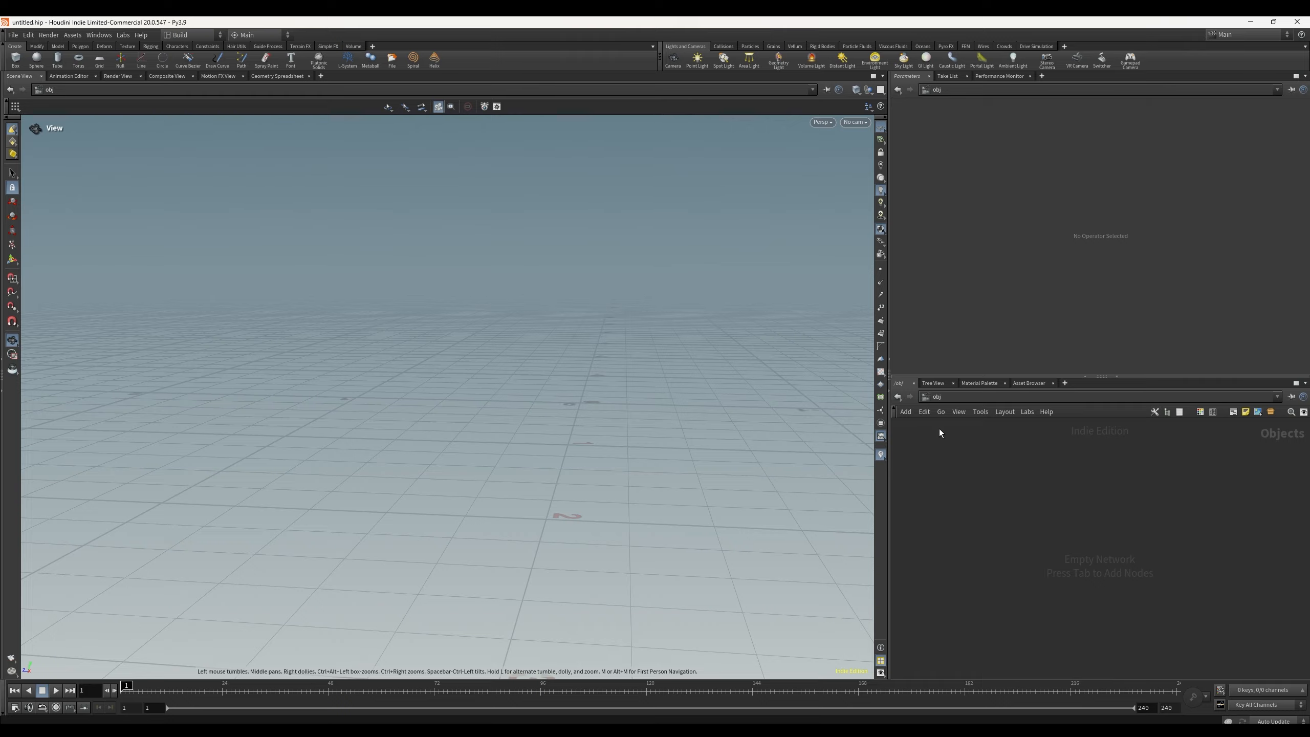
# Step: Add a box object to the obj network by searching for box in the node menu
pyautogui.press('Tab')
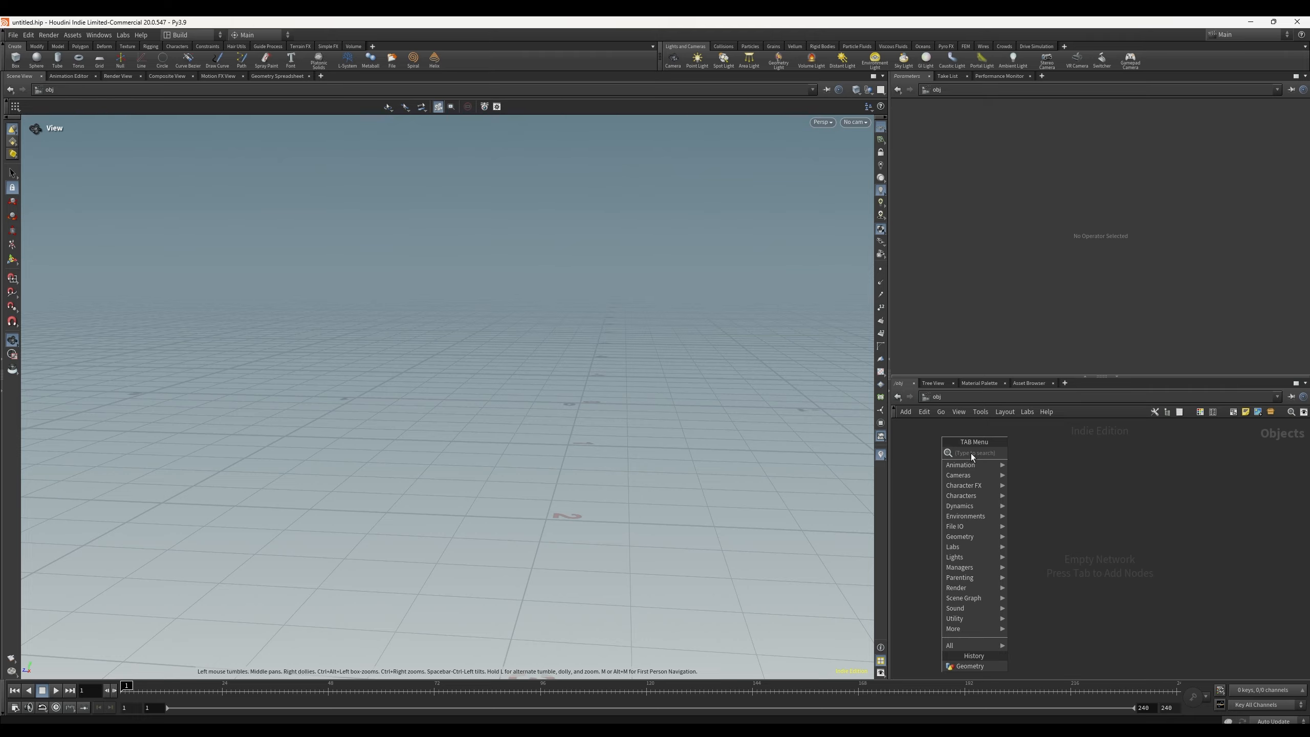
pyautogui.write('box')
pyautogui.press('Return')
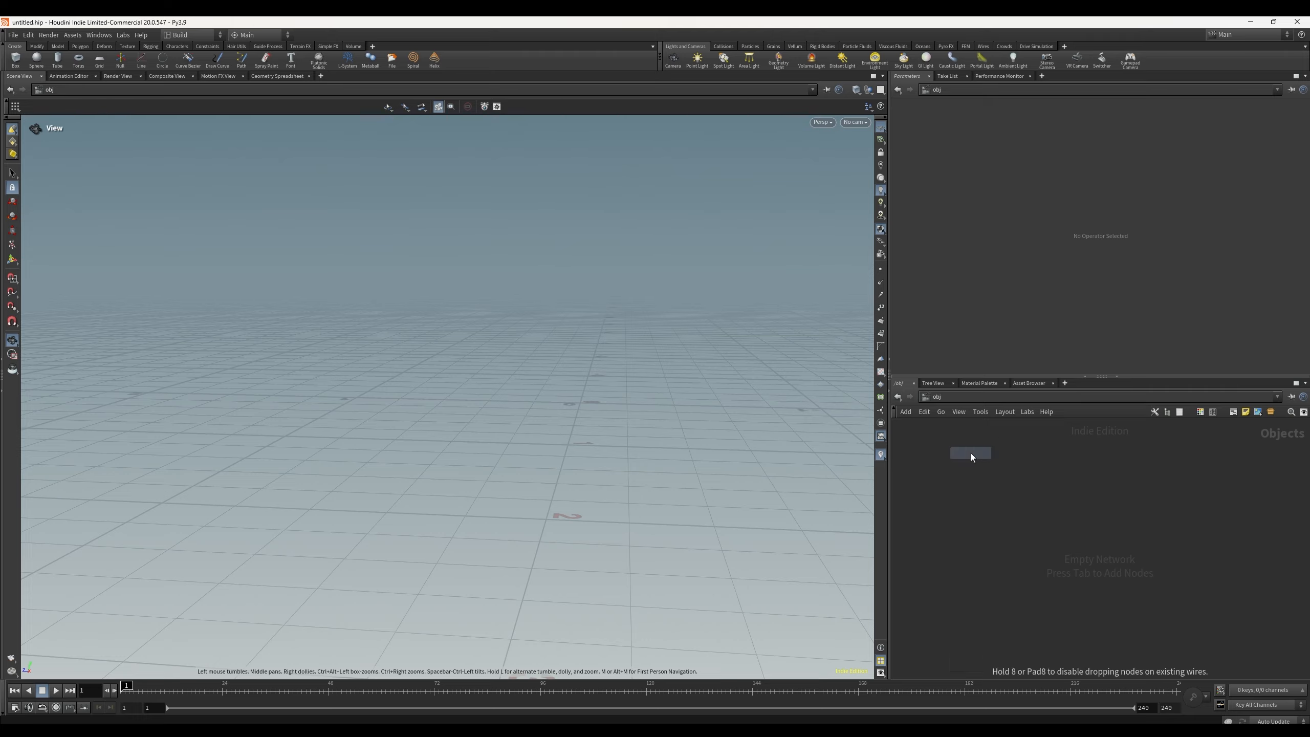
pyautogui.click(1036, 473)
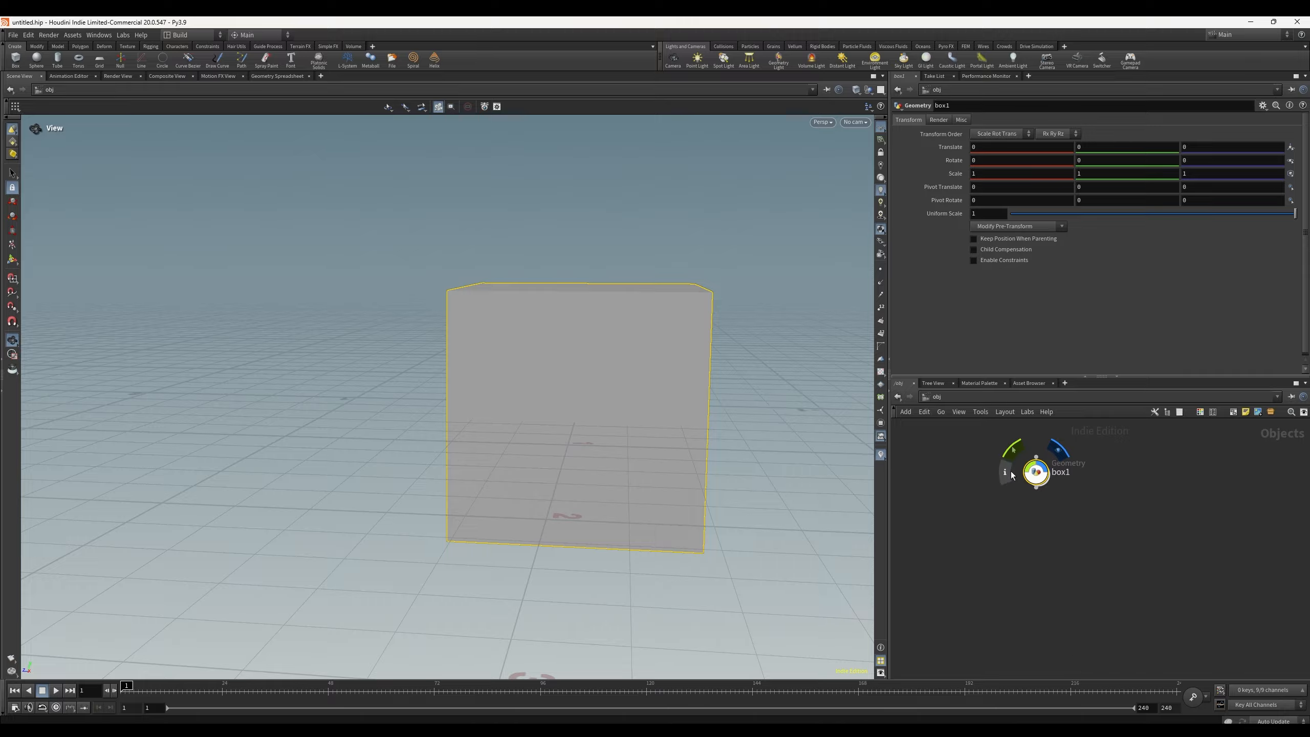
# Step: Change the box1 node's shape by applying several shapes from the node shape palette
pyautogui.click(1214, 412)
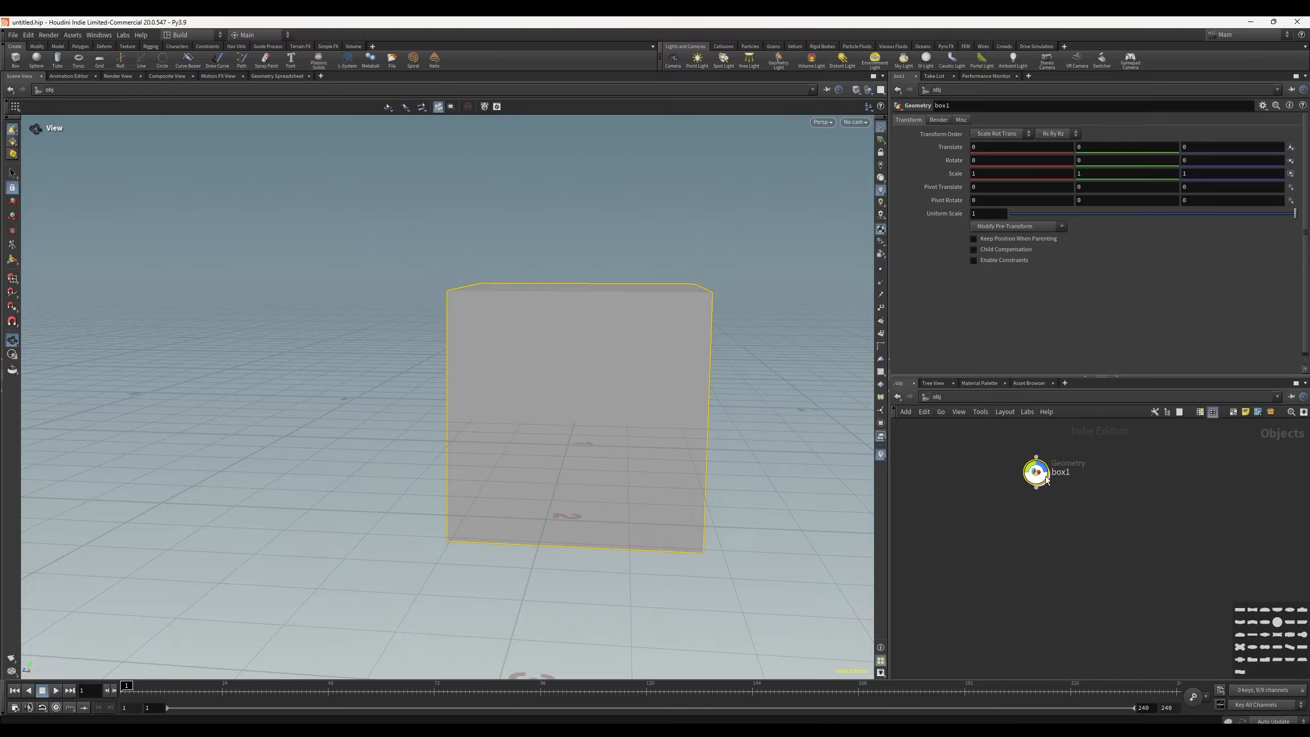
pyautogui.moveTo(1047, 467)
pyautogui.moveTo(1241, 610); pyautogui.dragTo(1037, 473)
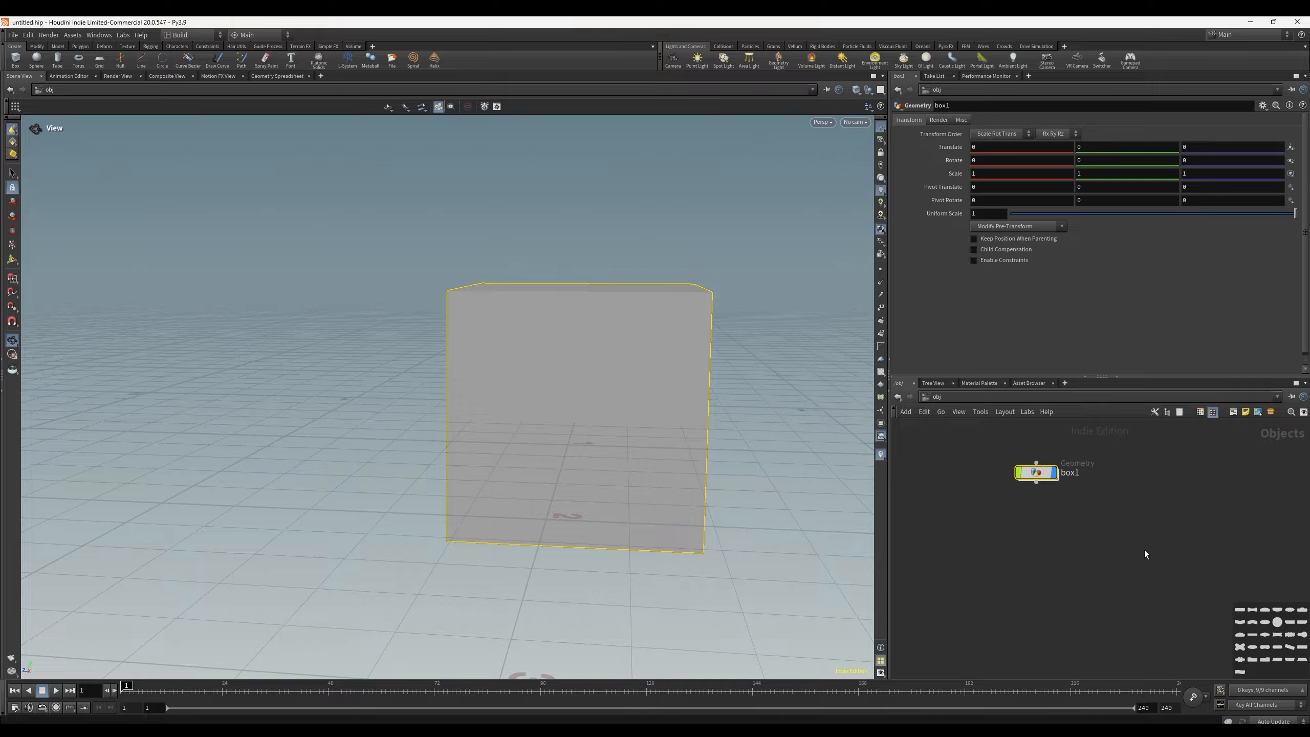
pyautogui.moveTo(1276, 623); pyautogui.dragTo(1040, 474)
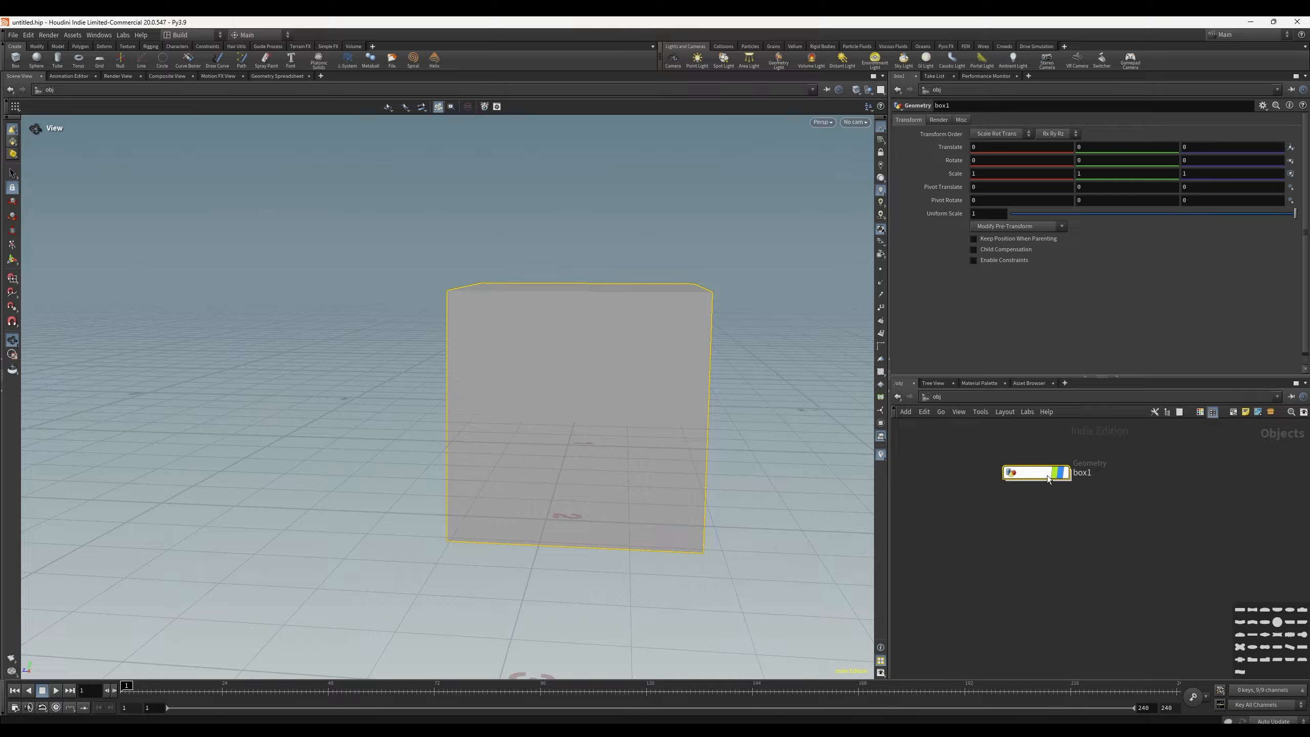
pyautogui.moveTo(1251, 623); pyautogui.dragTo(1034, 475)
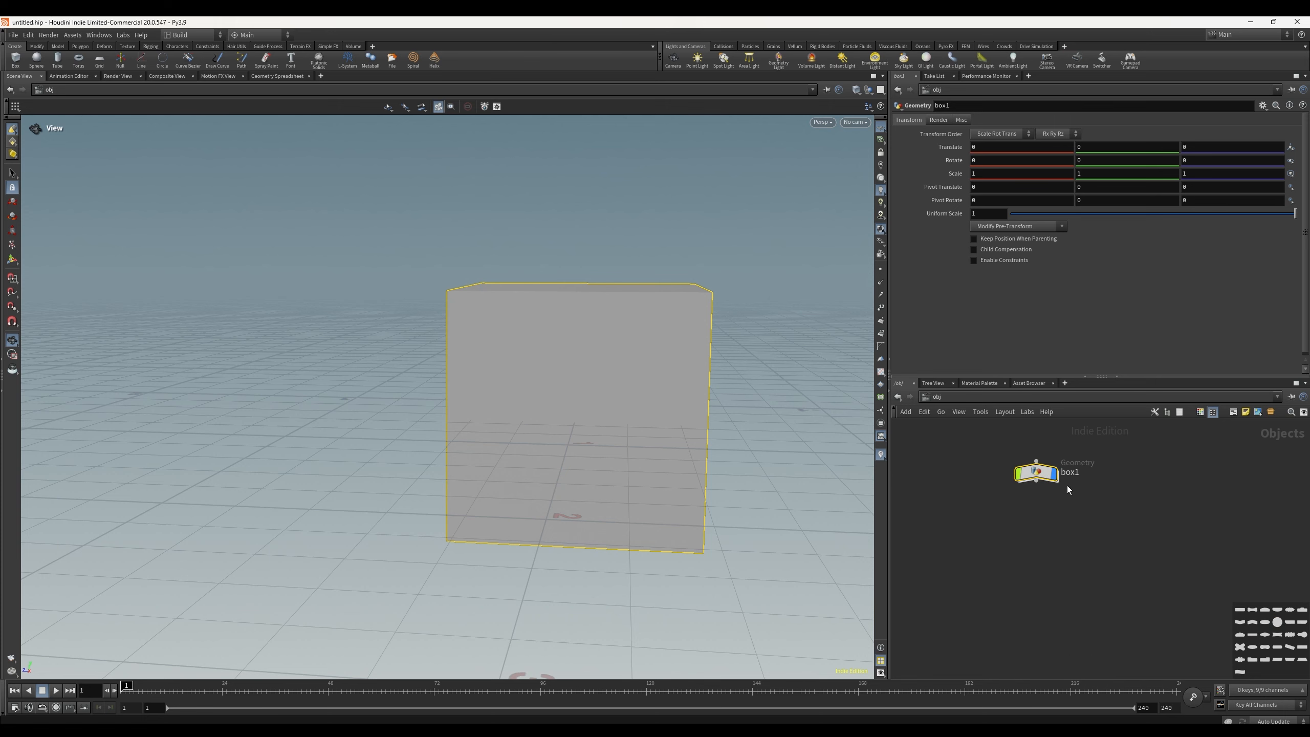
pyautogui.moveTo(1239, 609); pyautogui.dragTo(1034, 480)
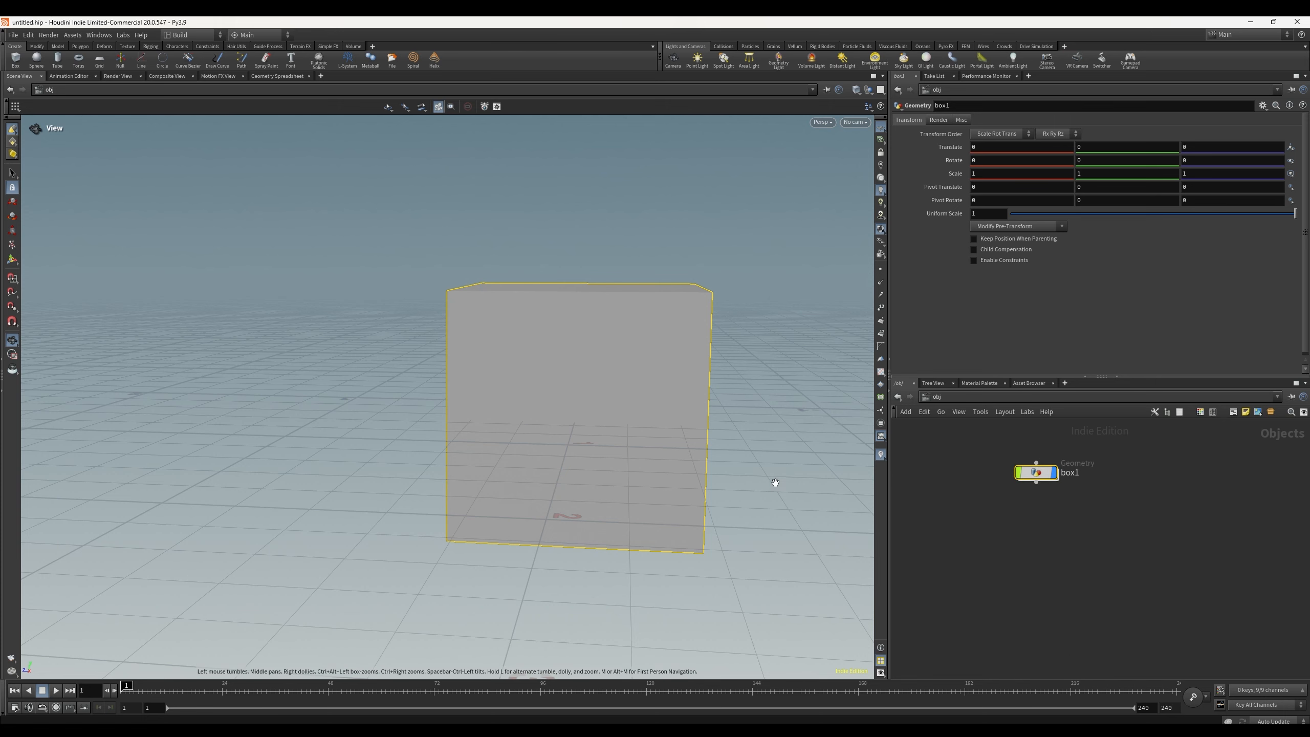
# Step: Toggle the box1 object's display flag off and on repeatedly to hide and show the box
pyautogui.moveTo(599, 383); pyautogui.dragTo(531, 350)
pyautogui.moveTo(579, 386); pyautogui.dragTo(673, 380)
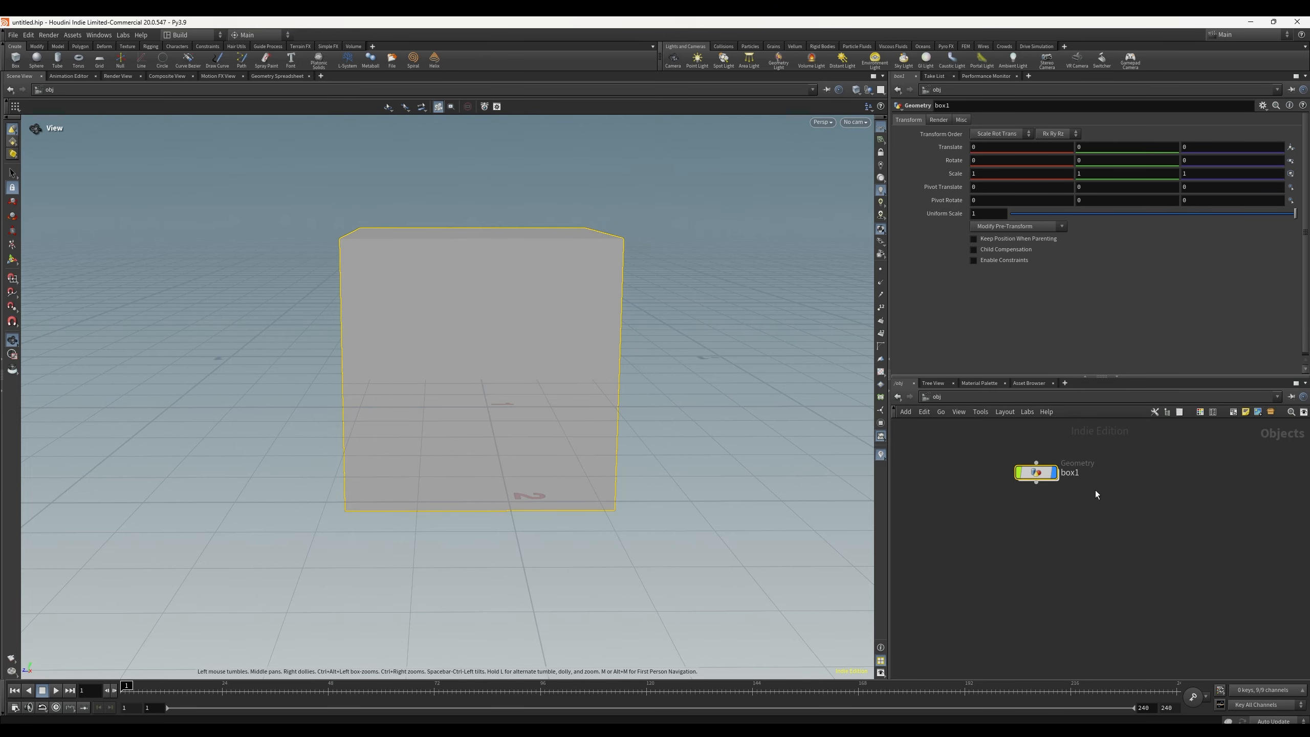
pyautogui.click(1054, 474)
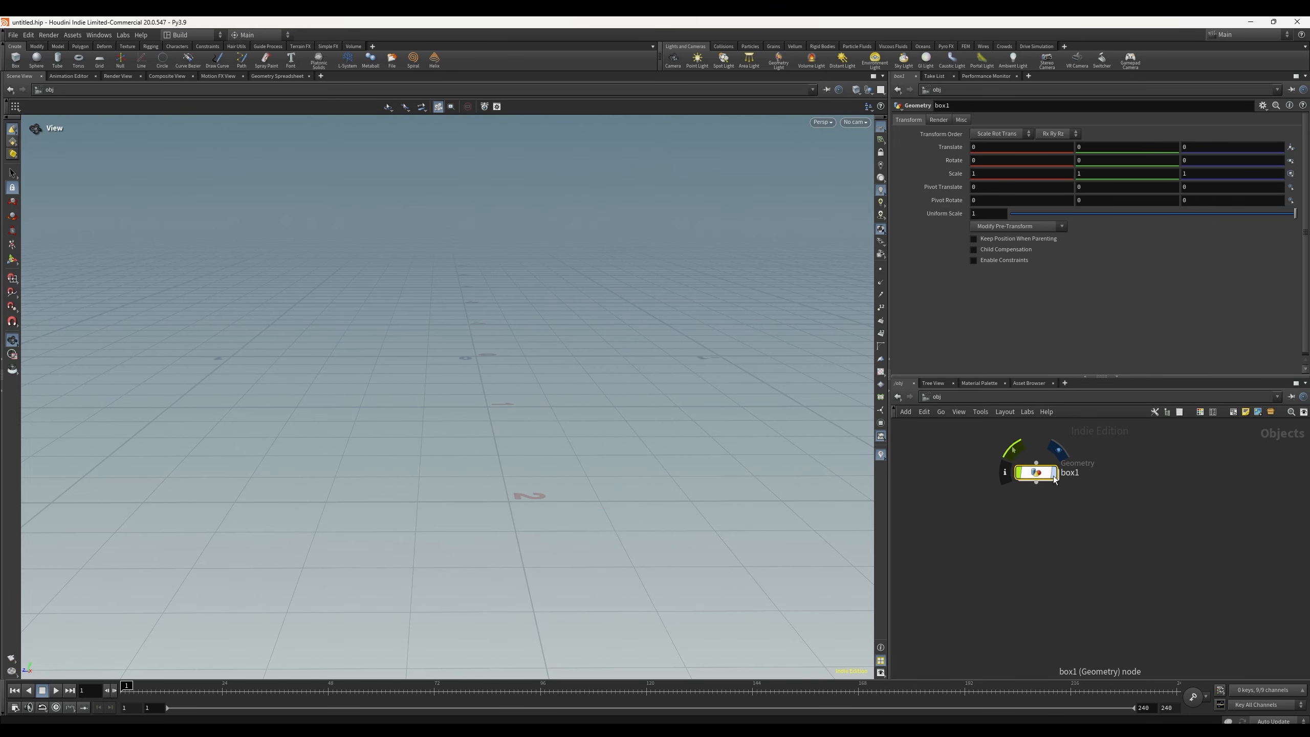
pyautogui.click(1055, 474)
pyautogui.click(1054, 474)
pyautogui.click(1054, 474)
pyautogui.click(1053, 475)
pyautogui.click(1053, 475)
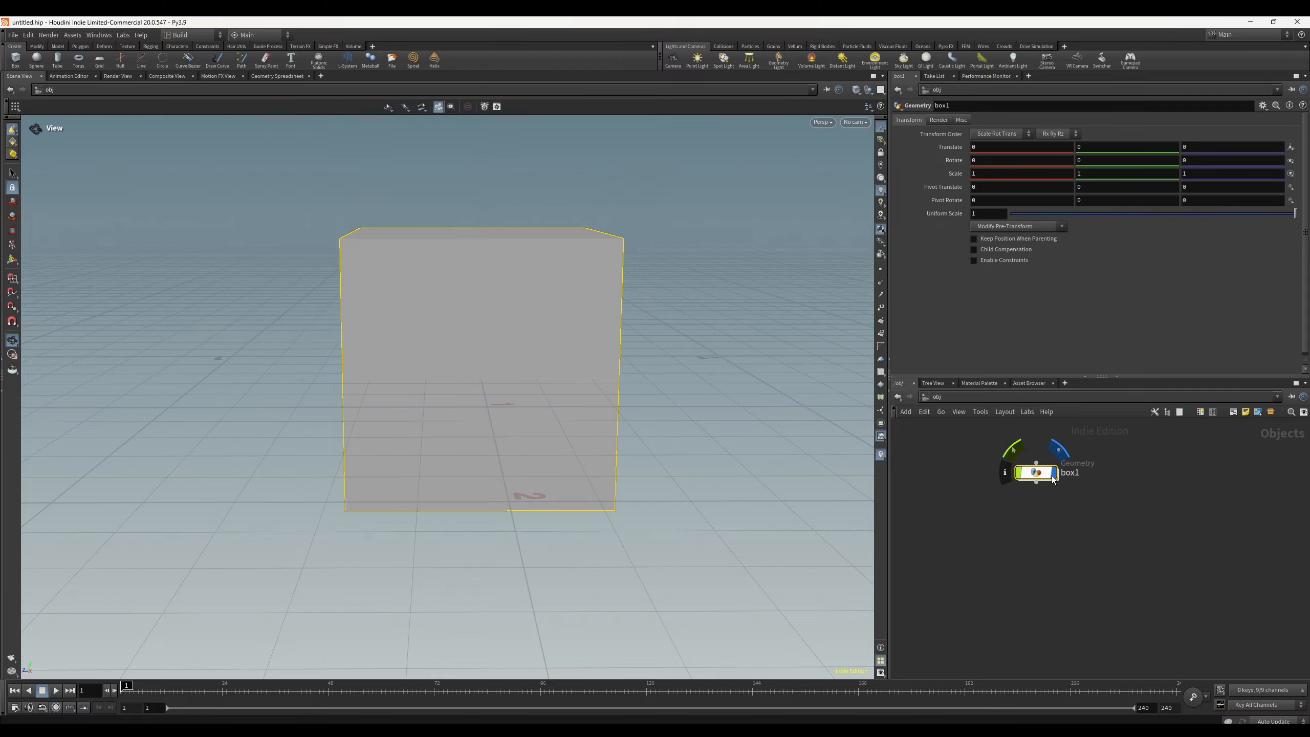
pyautogui.click(1054, 475)
pyautogui.click(1053, 475)
pyautogui.click(1007, 561)
pyautogui.click(1038, 475)
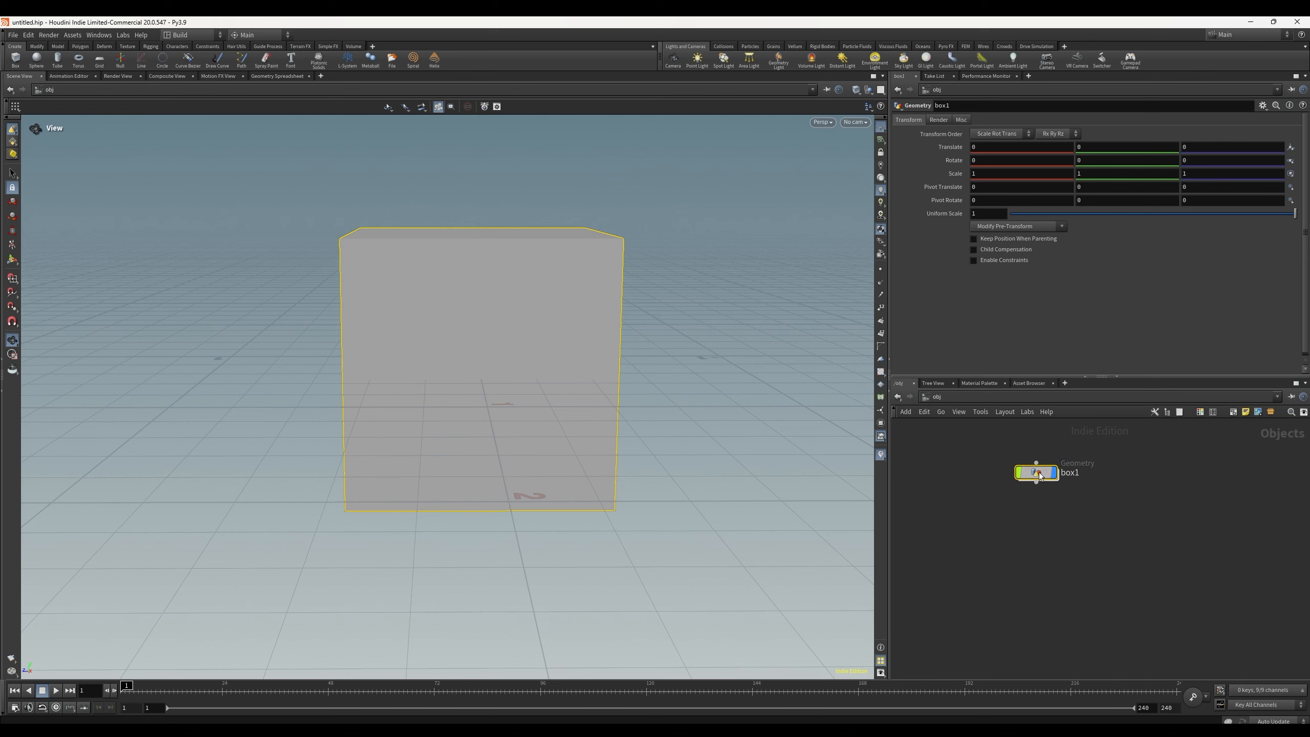
# Step: Dive into the box1 object, reposition its box node, and return to the object level
pyautogui.doubleClick(1038, 474)
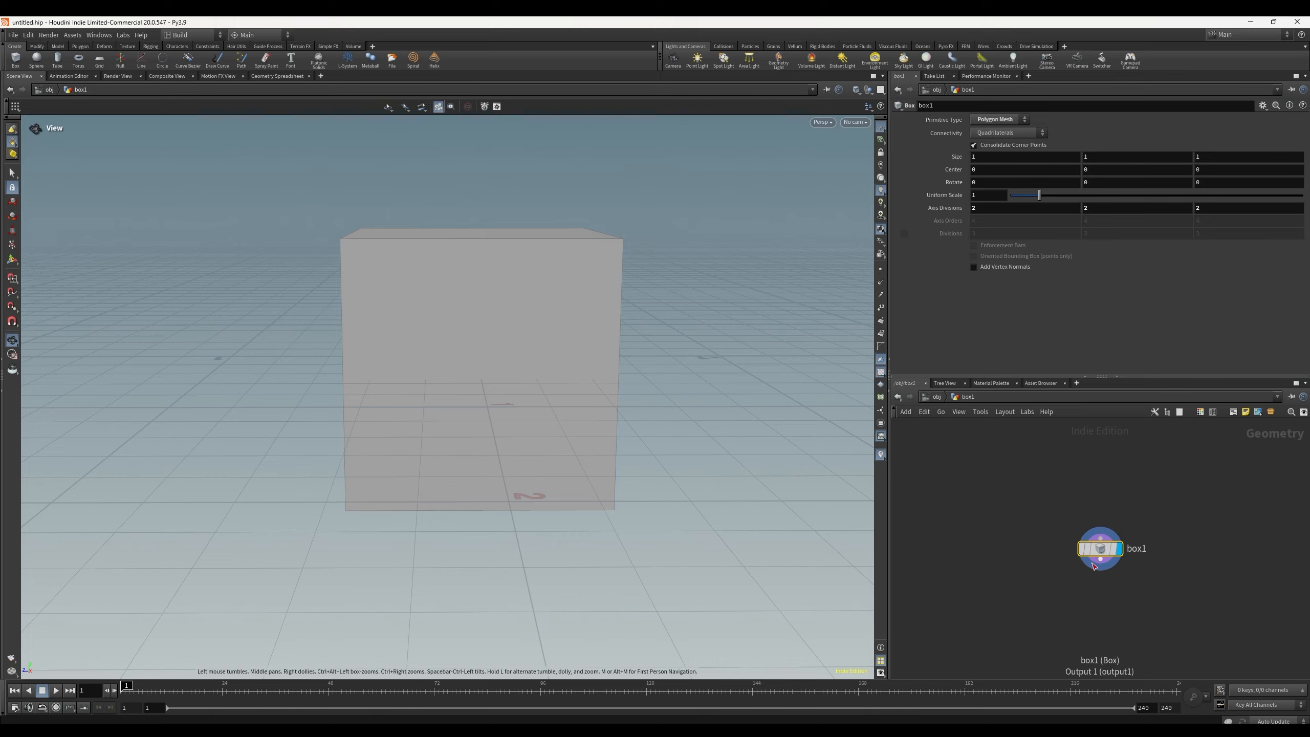
pyautogui.moveTo(1101, 551); pyautogui.dragTo(1017, 480)
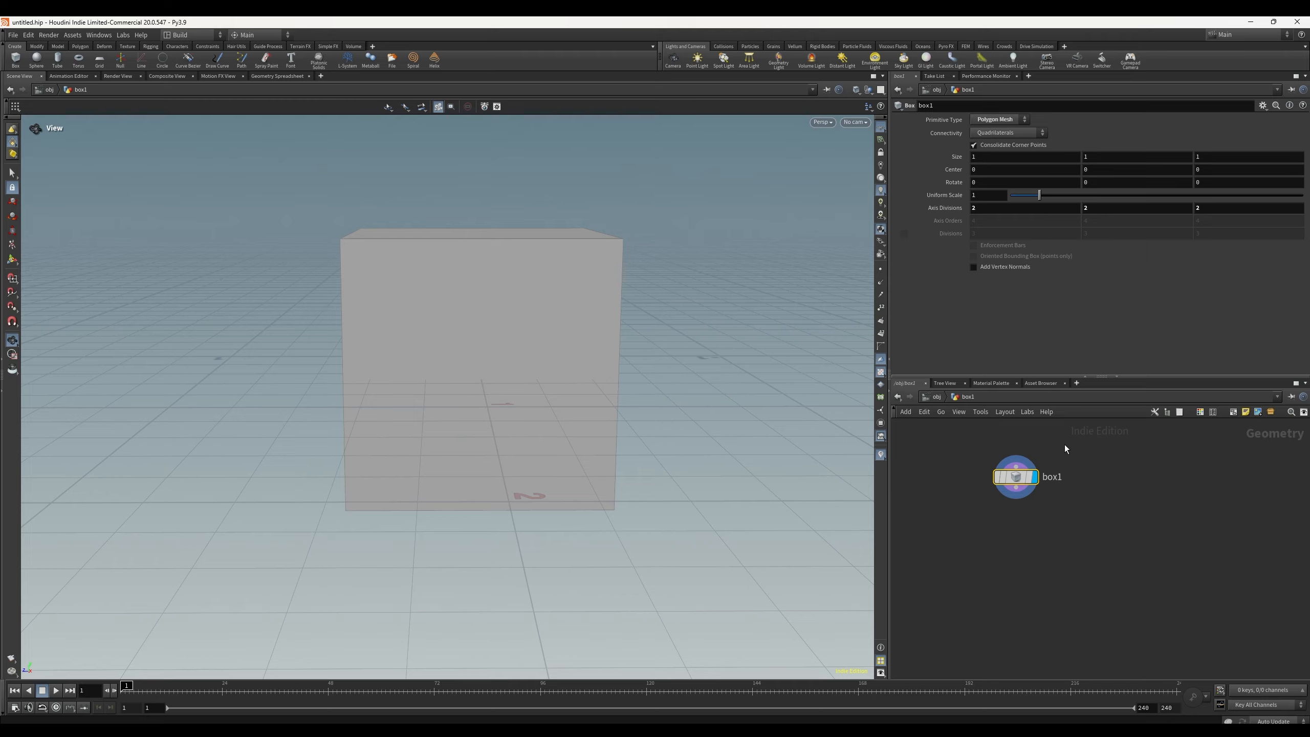
pyautogui.click(937, 398)
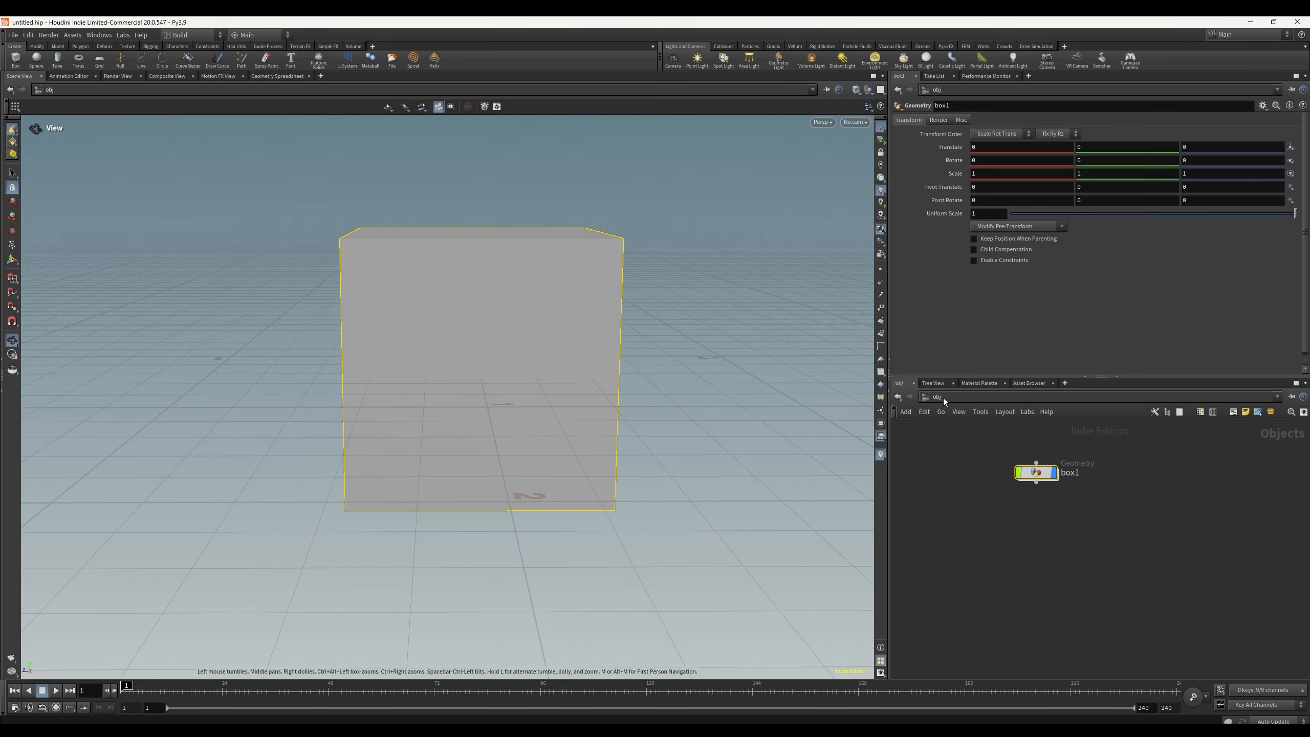
pyautogui.doubleClick(1037, 472)
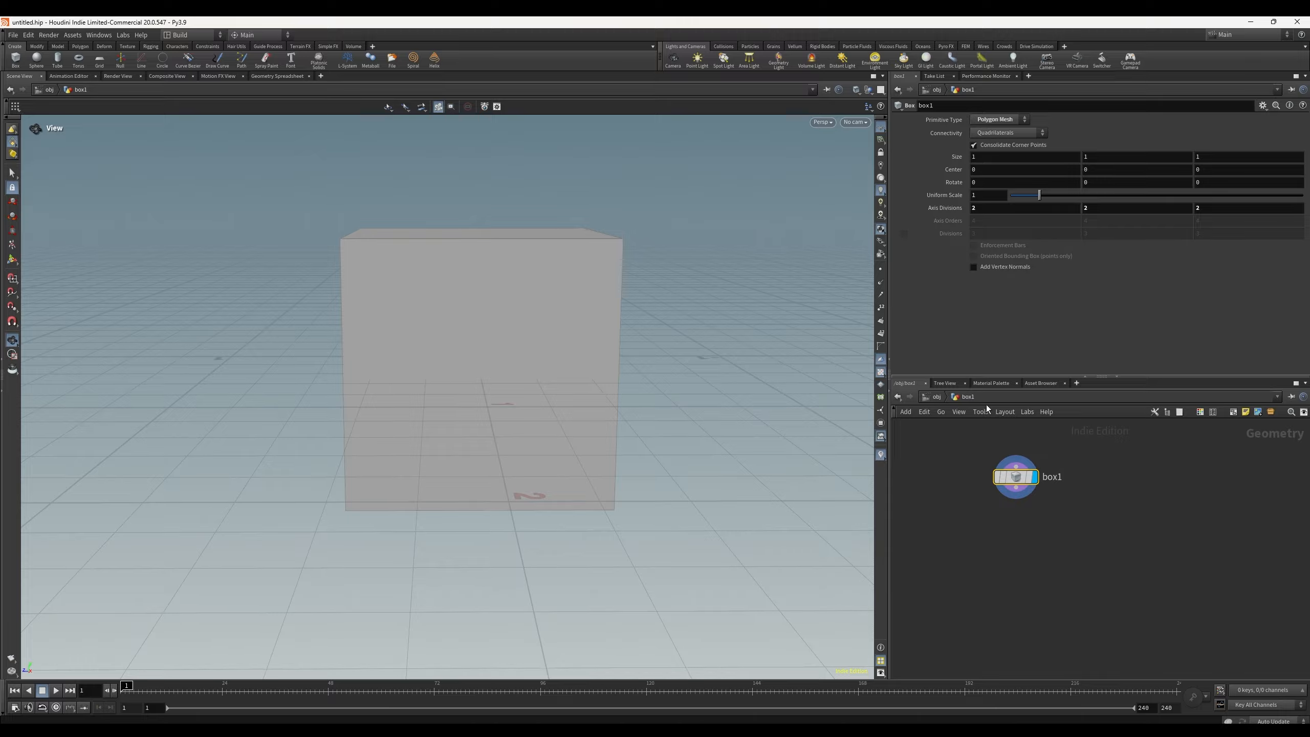
pyautogui.click(936, 397)
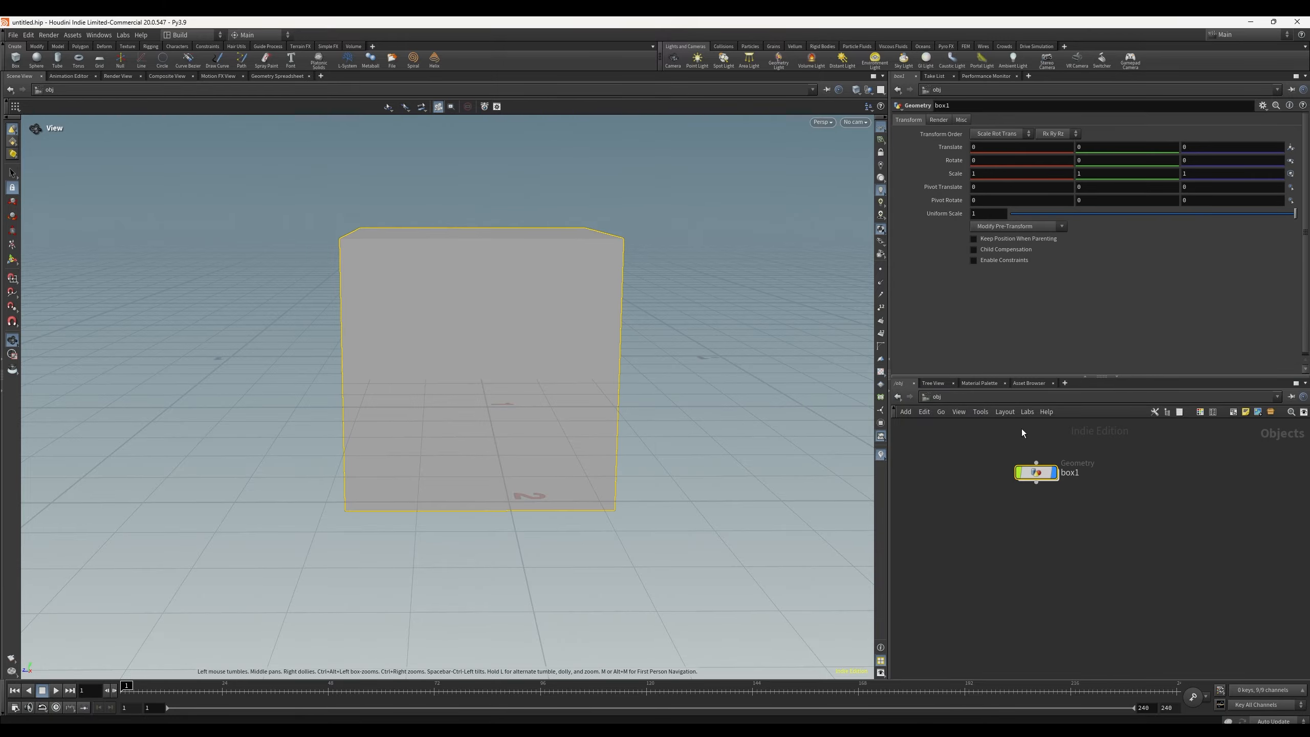
# Step: Step into the box1 object and back out, and delete the box1 object from the obj network
pyautogui.doubleClick(1036, 471)
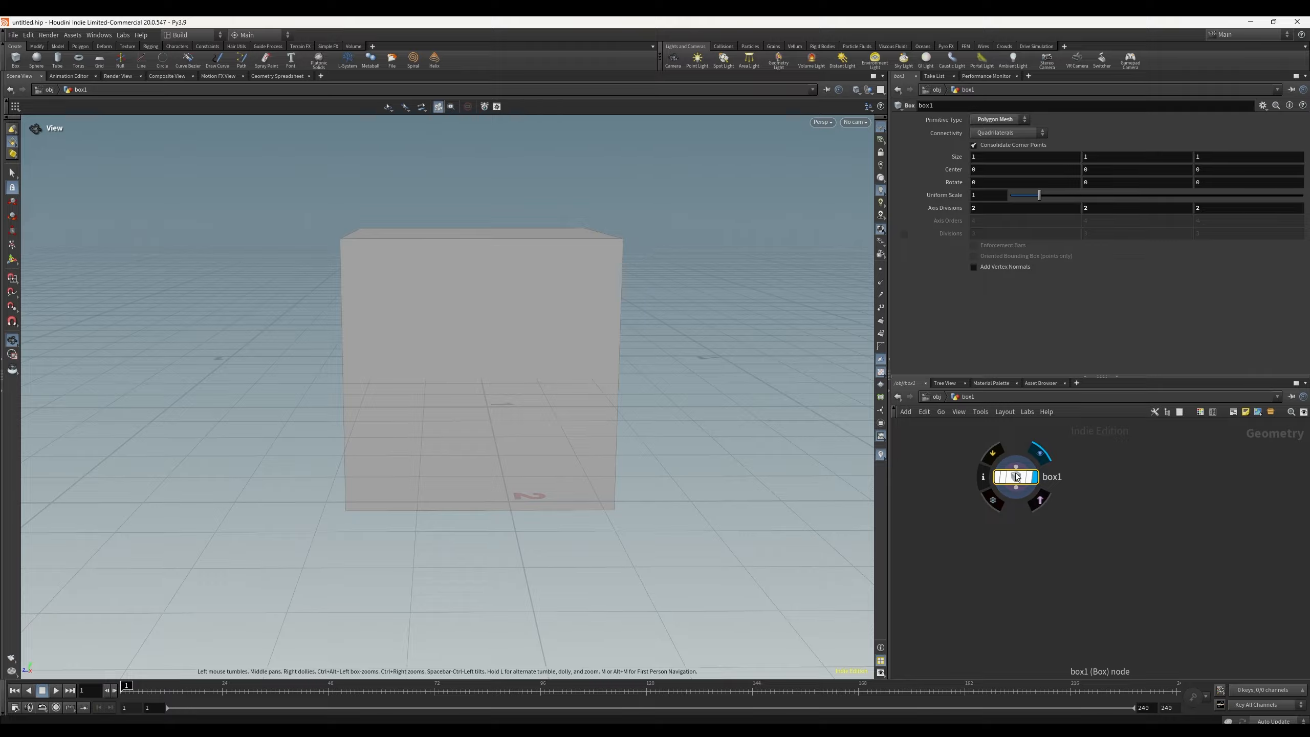
pyautogui.press('u')
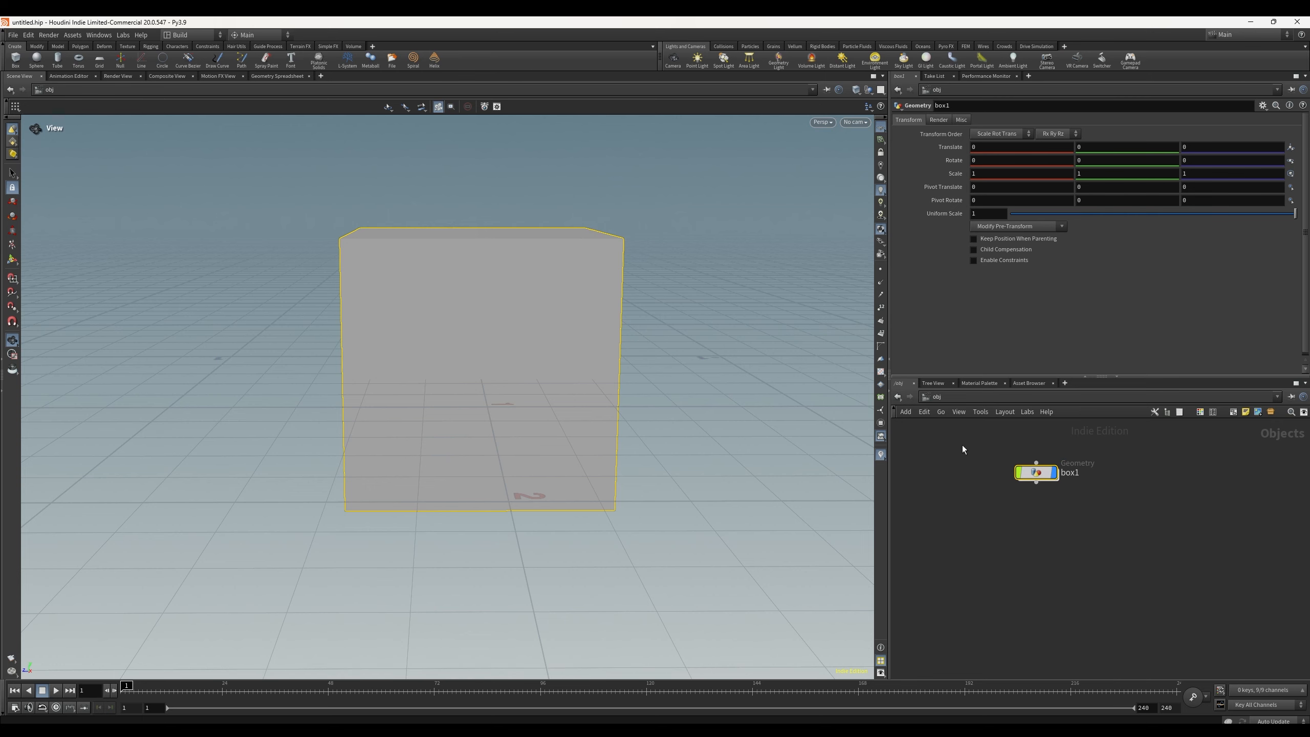
pyautogui.press('Delete')
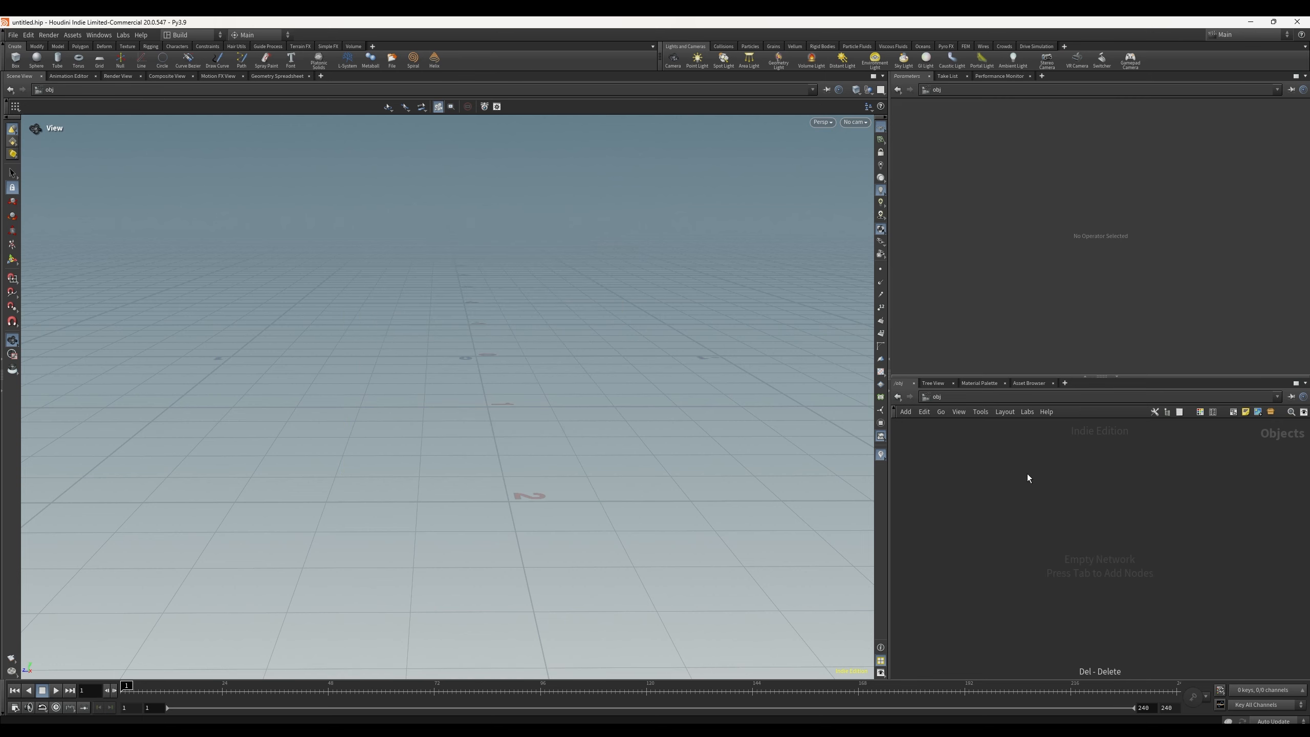
# Step: Add a Geometry object to the empty obj network by searching for geo in the node menu
pyautogui.press('Tab')
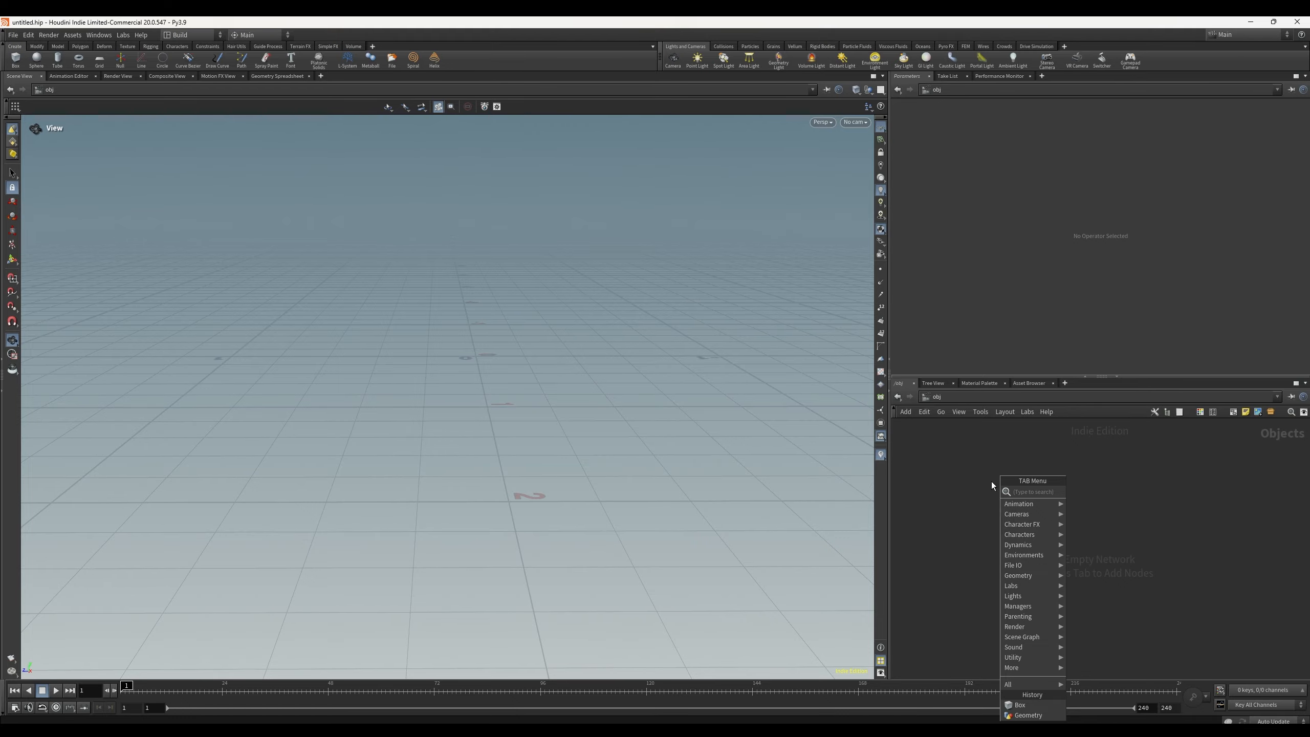
pyautogui.write('geo')
pyautogui.press('Return')
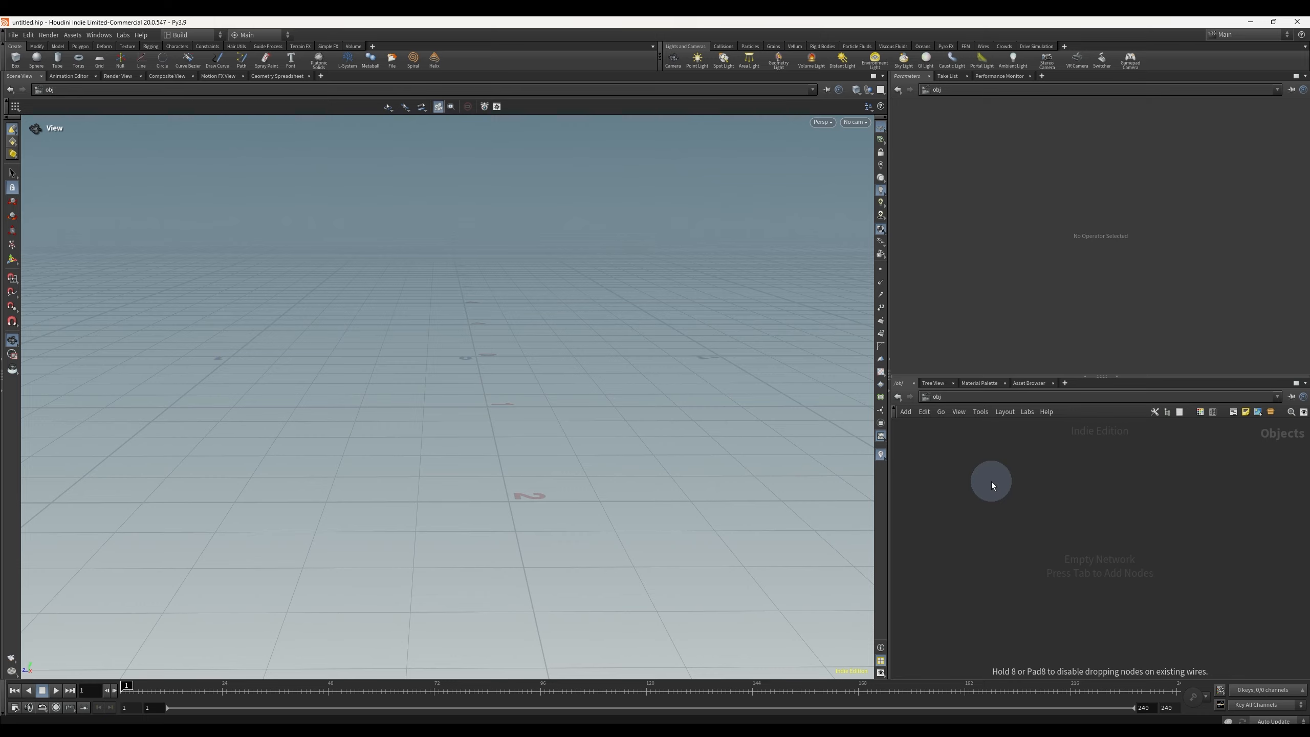
pyautogui.click(1038, 487)
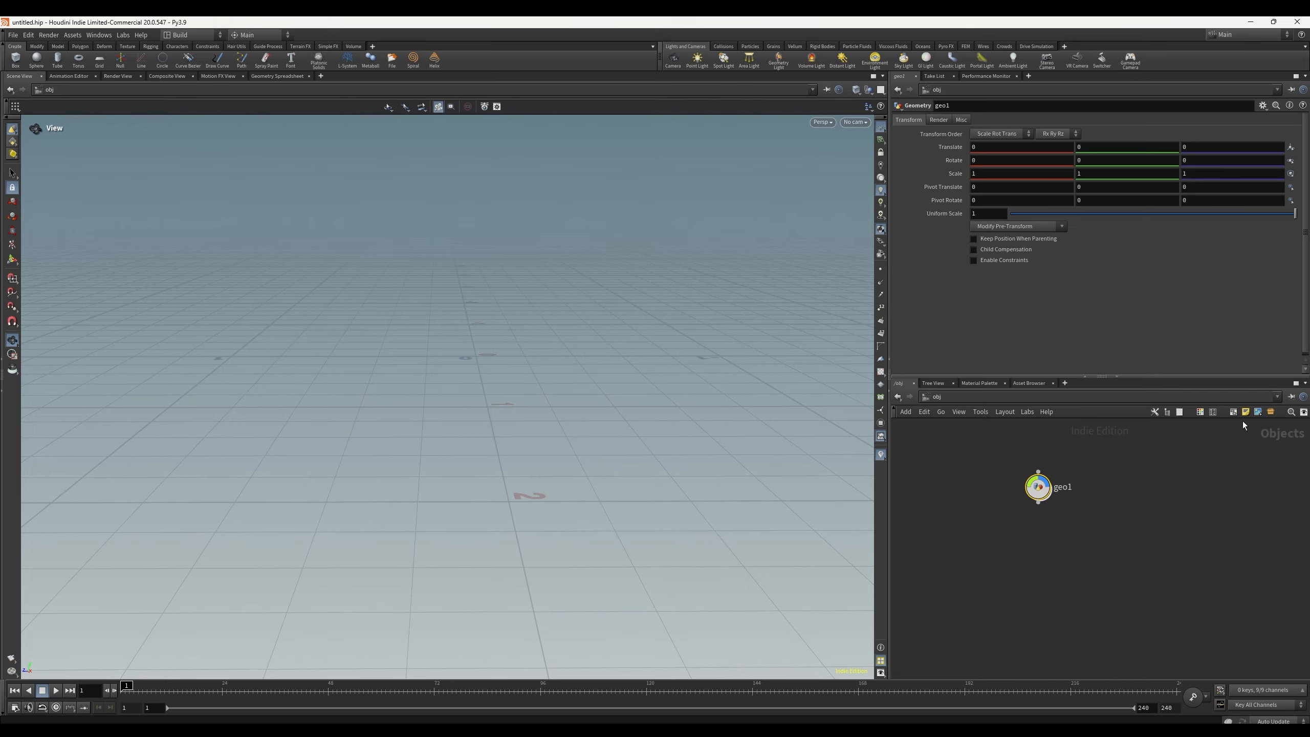
pyautogui.click(1215, 416)
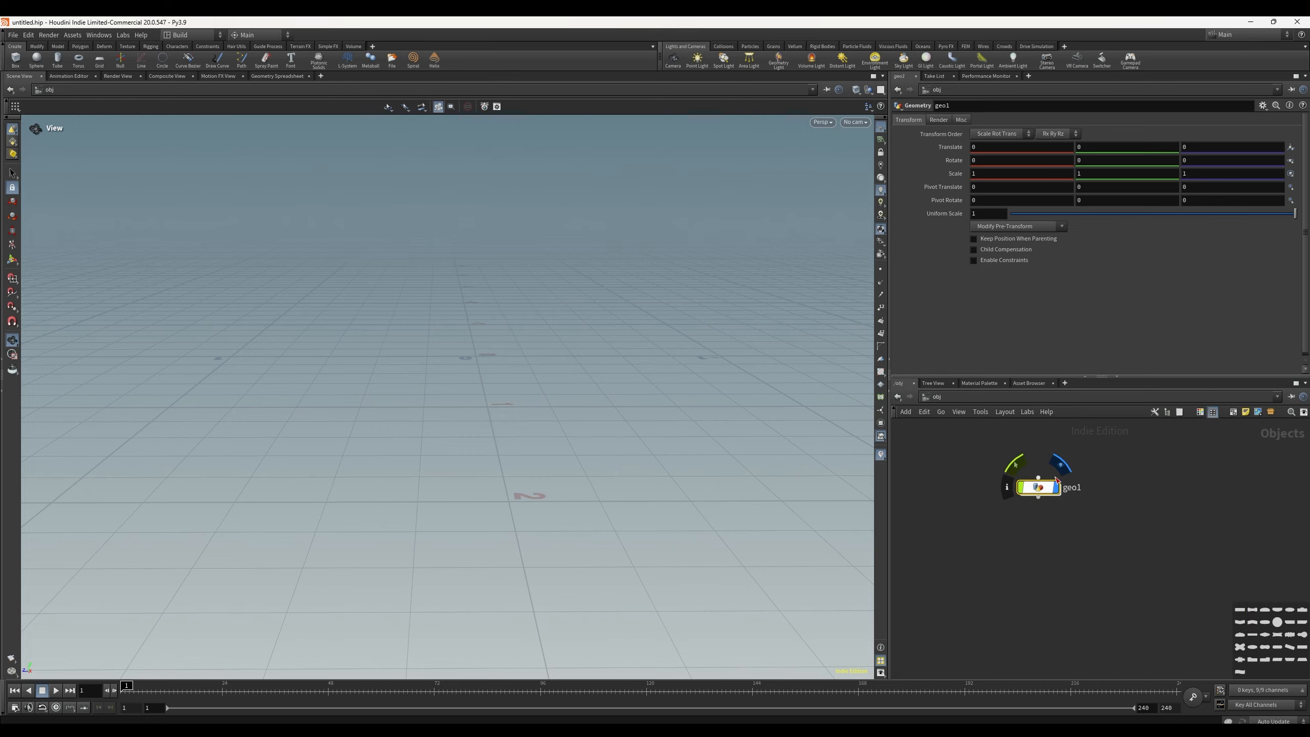
pyautogui.click(1214, 414)
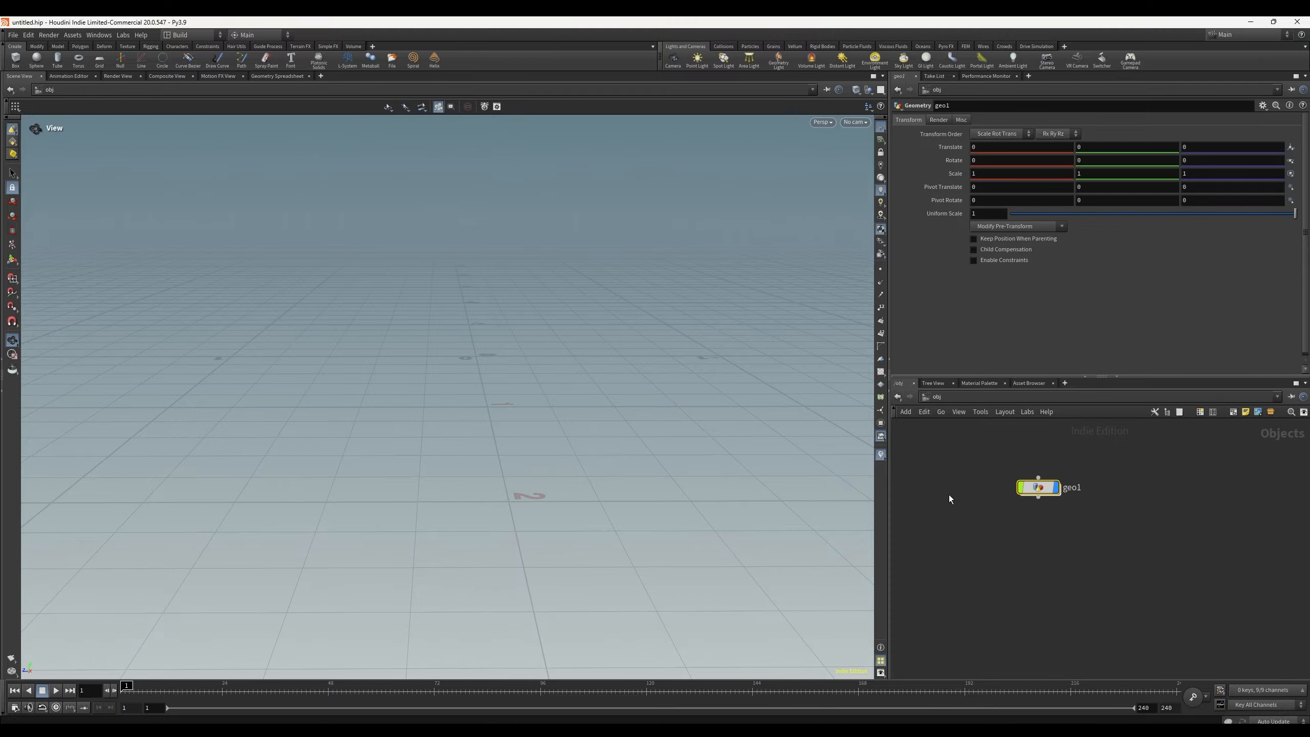
# Step: Dive into the geo1 object and add a Box node by searching for box in the node menu
pyautogui.doubleClick(1046, 489)
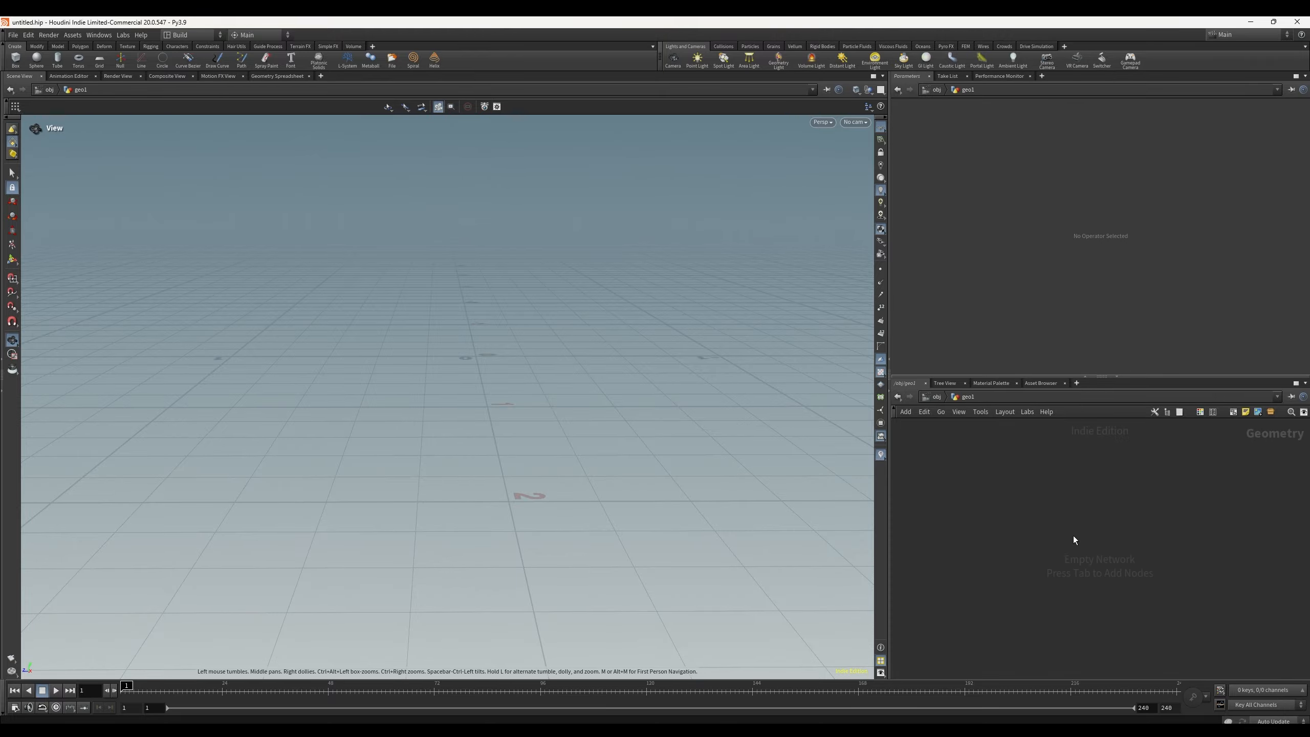
pyautogui.press('Tab')
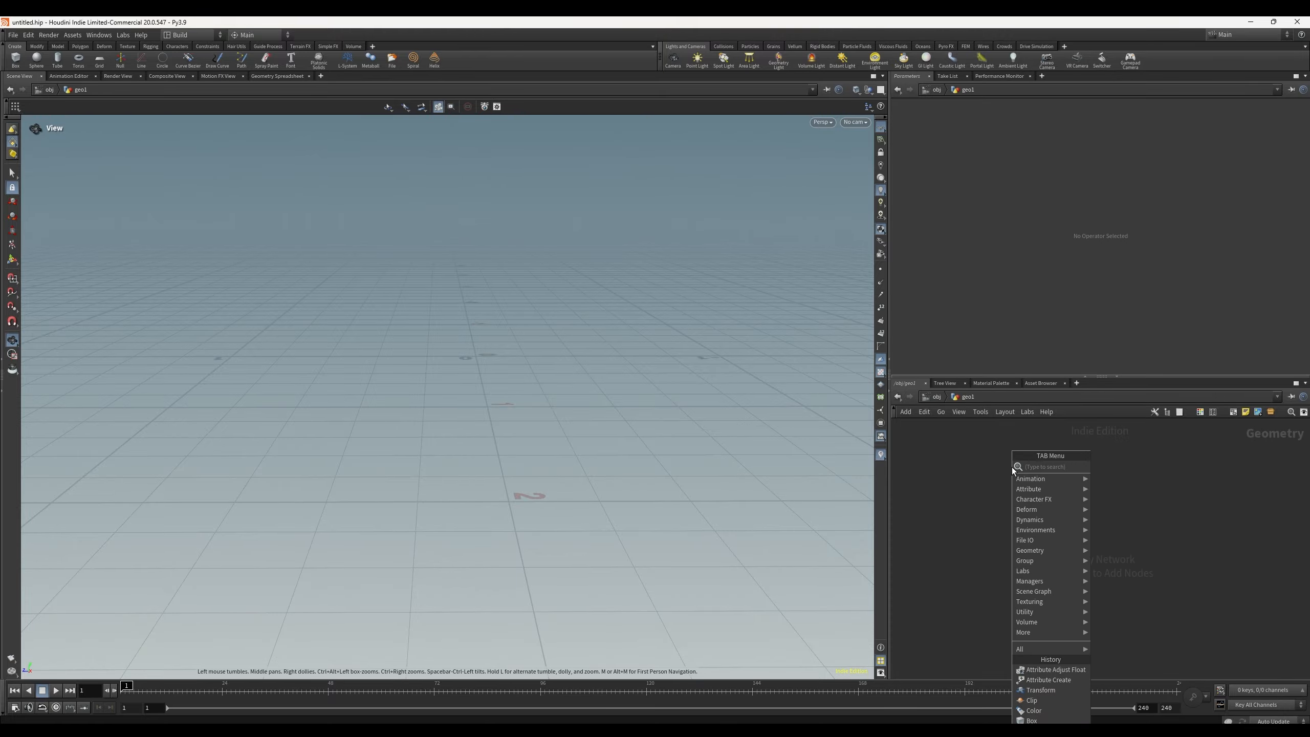
pyautogui.write('box')
pyautogui.press('Return')
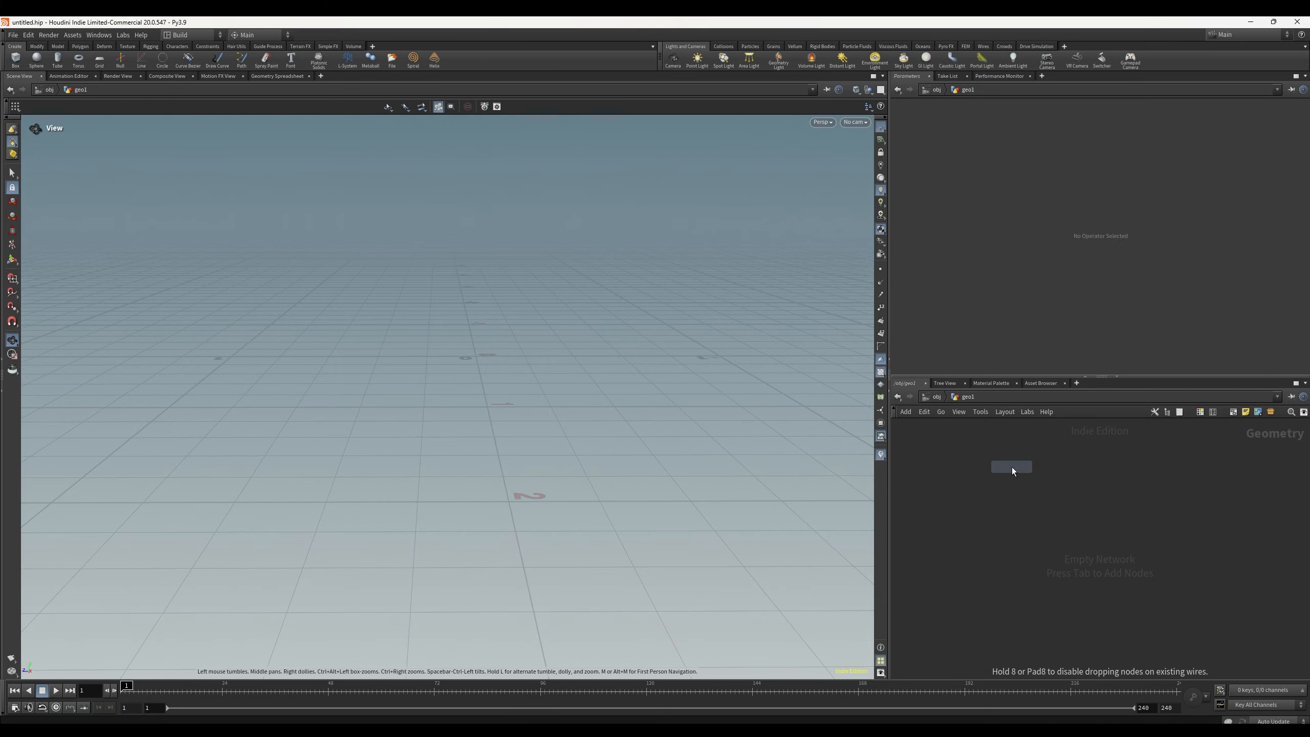
pyautogui.click(1011, 467)
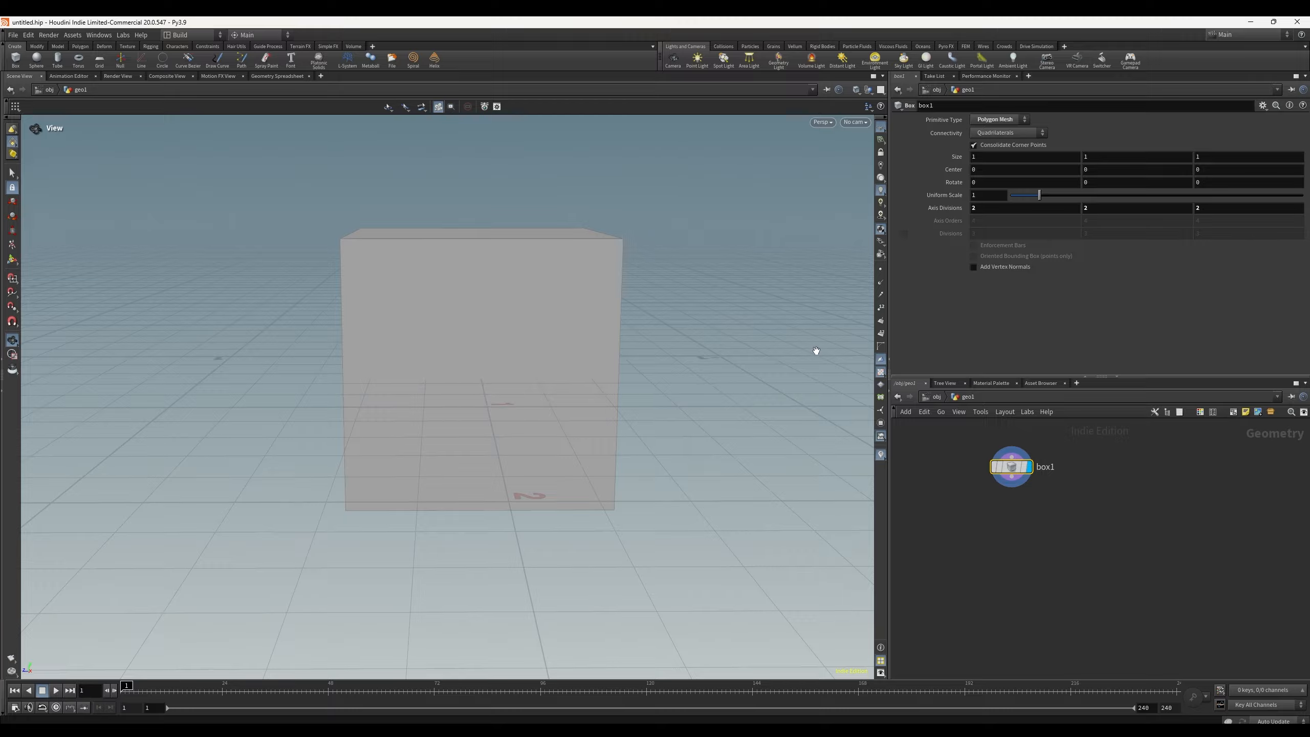
# Step: Set the box node's Axis Divisions to 10, 10 and 10
pyautogui.click(988, 208)
pyautogui.write('10')
pyautogui.write('1')
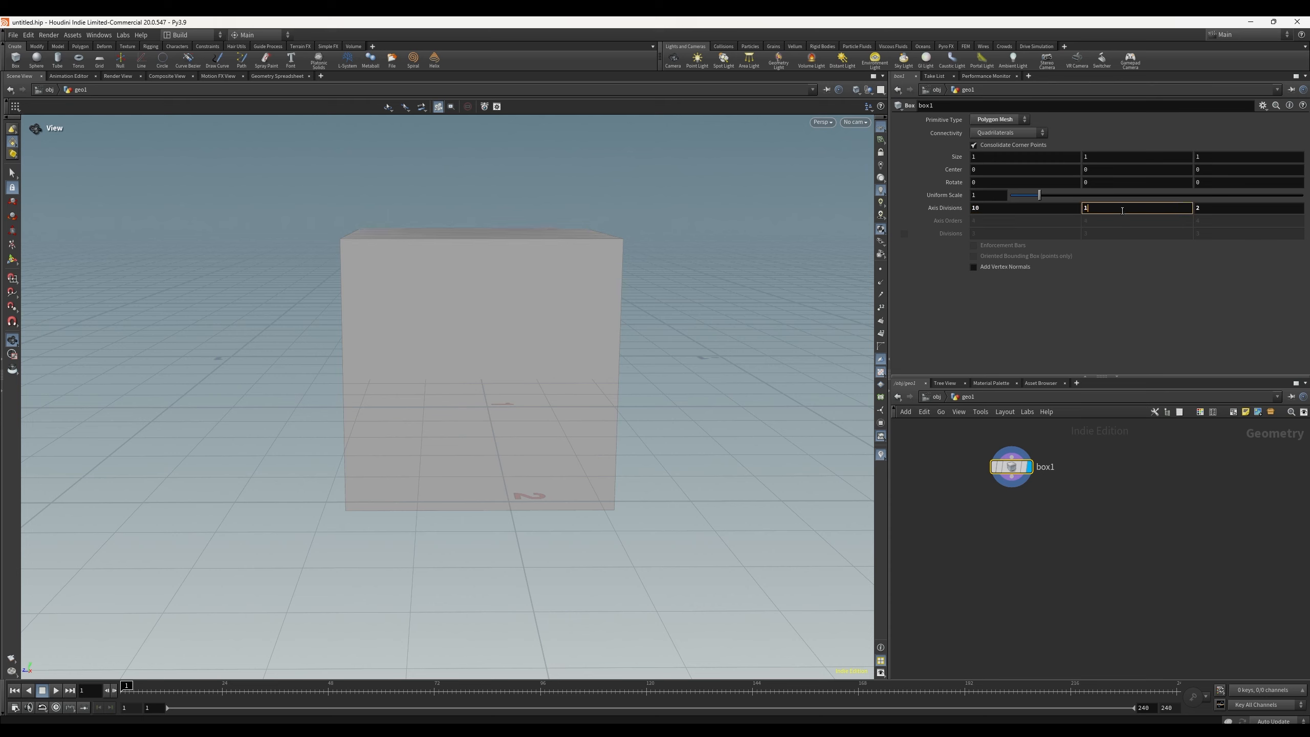
pyautogui.write('0')
pyautogui.press('Tab')
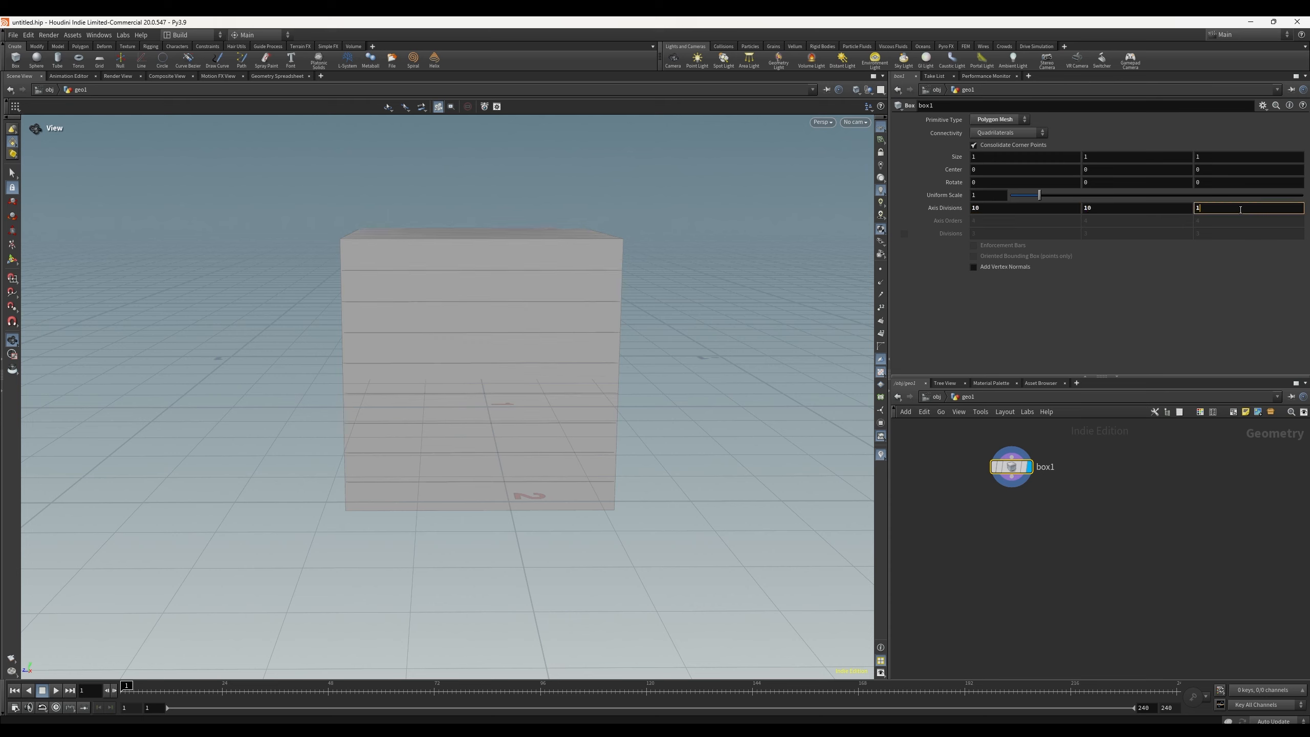
pyautogui.write('10')
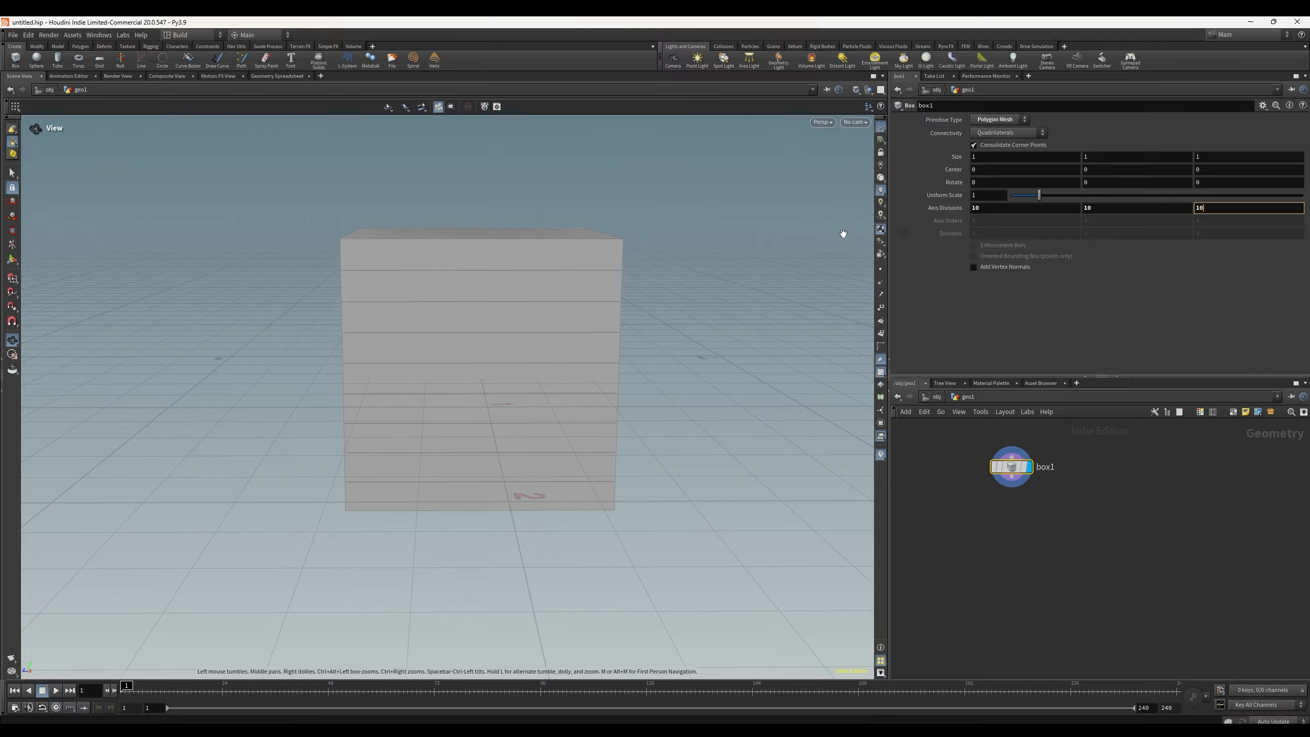
pyautogui.press('Return')
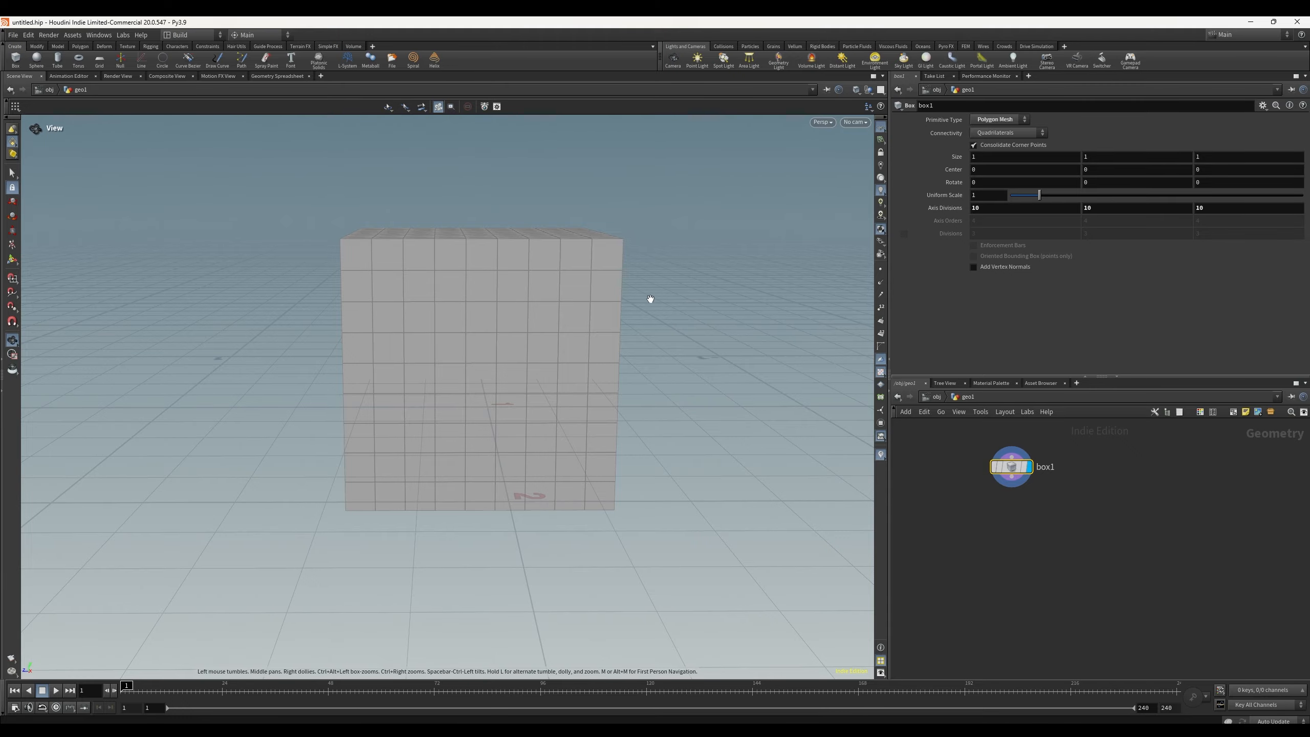
# Step: Orbit and zoom the viewport to inspect the subdivided box
pyautogui.moveTo(650, 295); pyautogui.dragTo(58, 344)
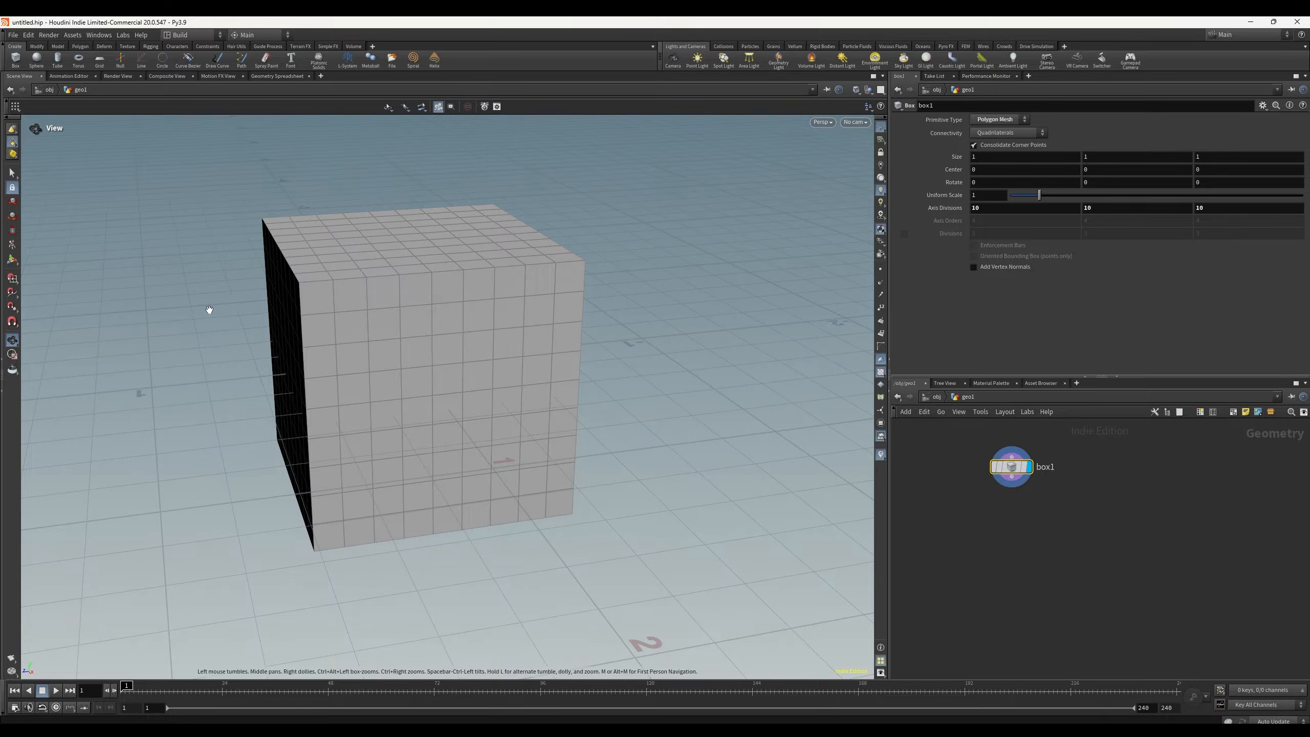
pyautogui.moveTo(236, 308); pyautogui.dragTo(308, 290, button='middle')
pyautogui.scroll(-2, 341, 289)
pyautogui.scroll(1, 271, 308)
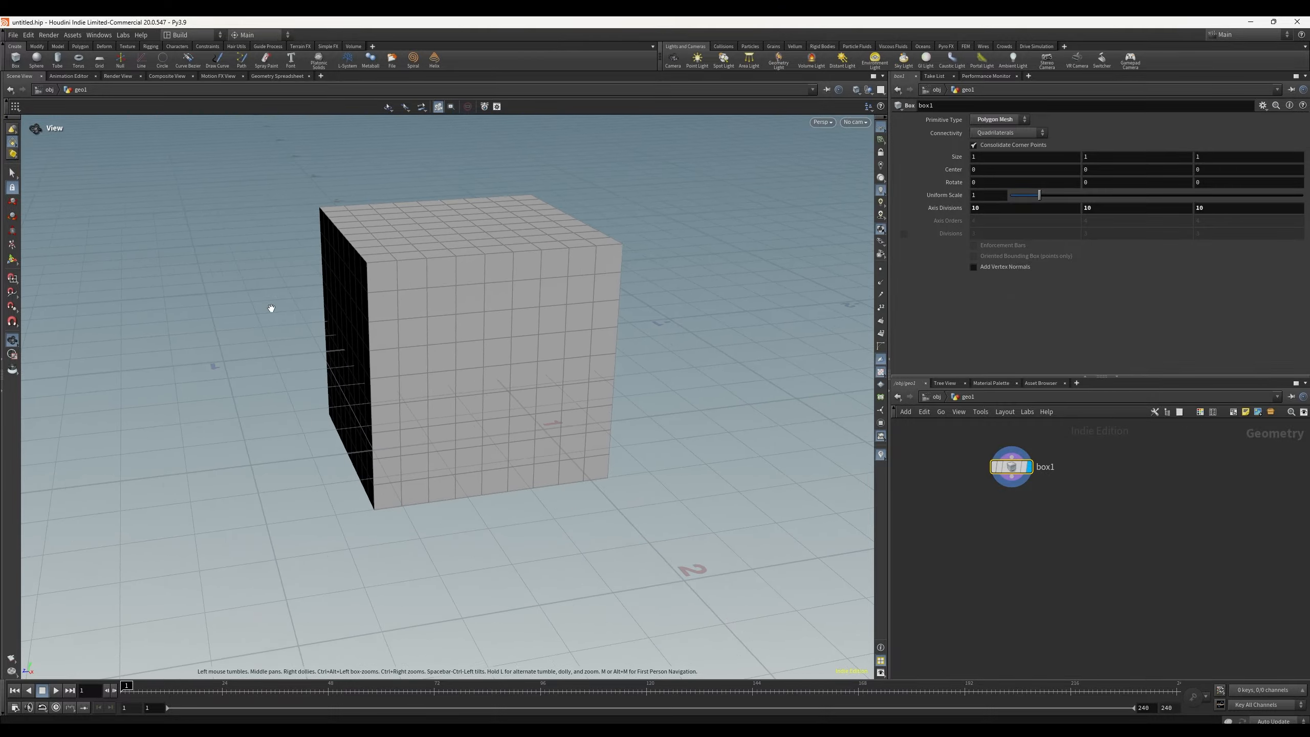
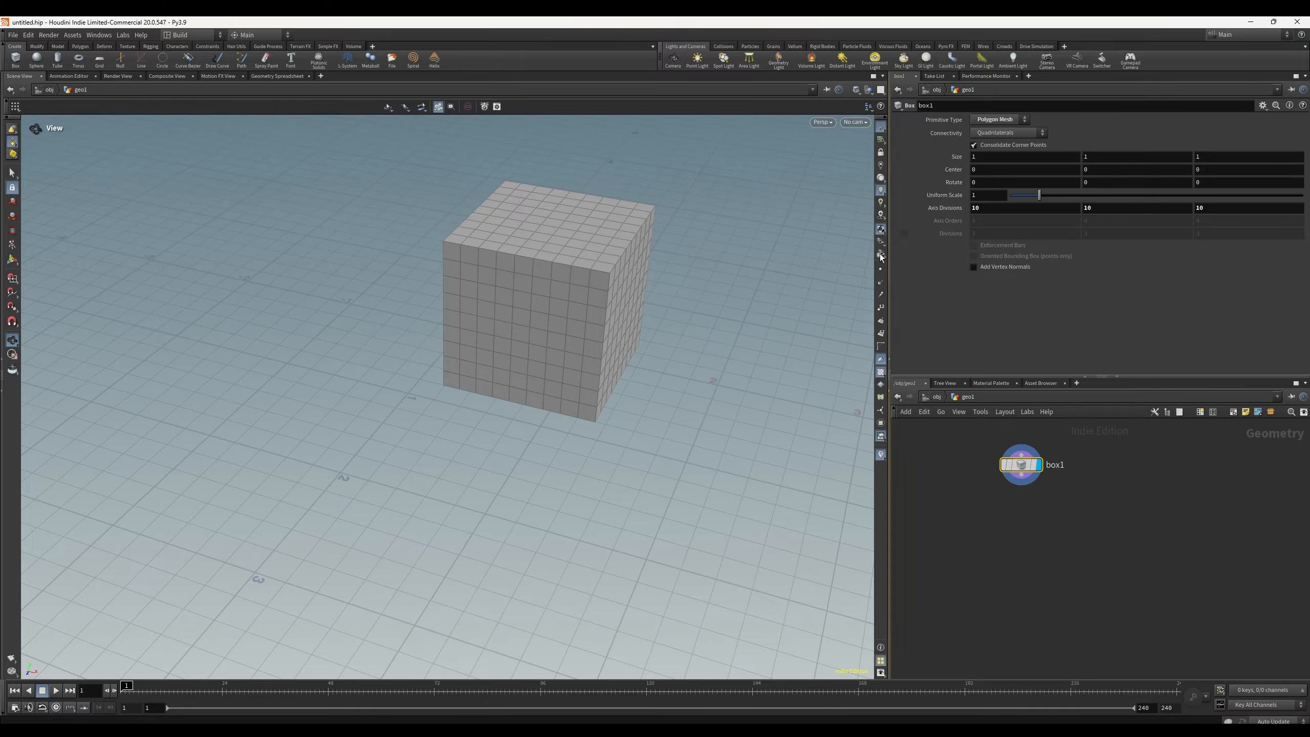
# Step: Go up to the object level and dive back into the geo1 object to return to its box network
pyautogui.moveTo(757, 315); pyautogui.dragTo(623, 272)
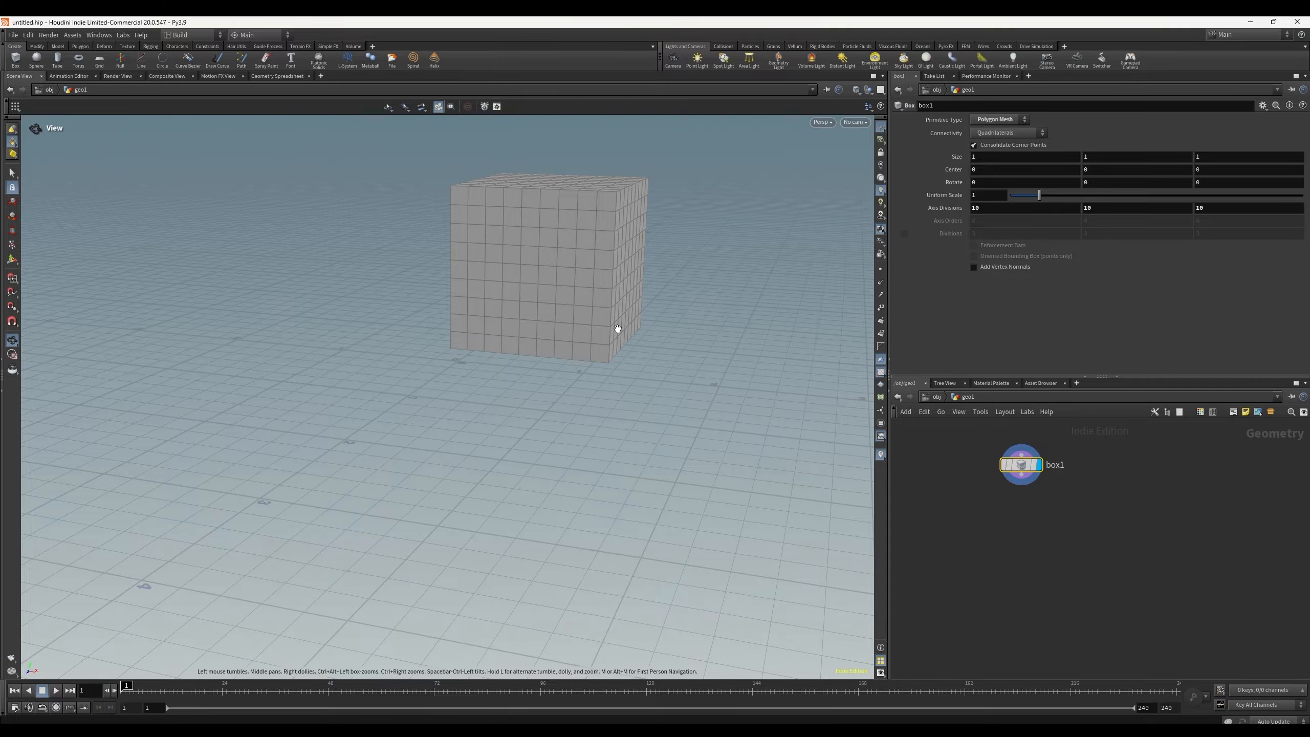
pyautogui.press('u')
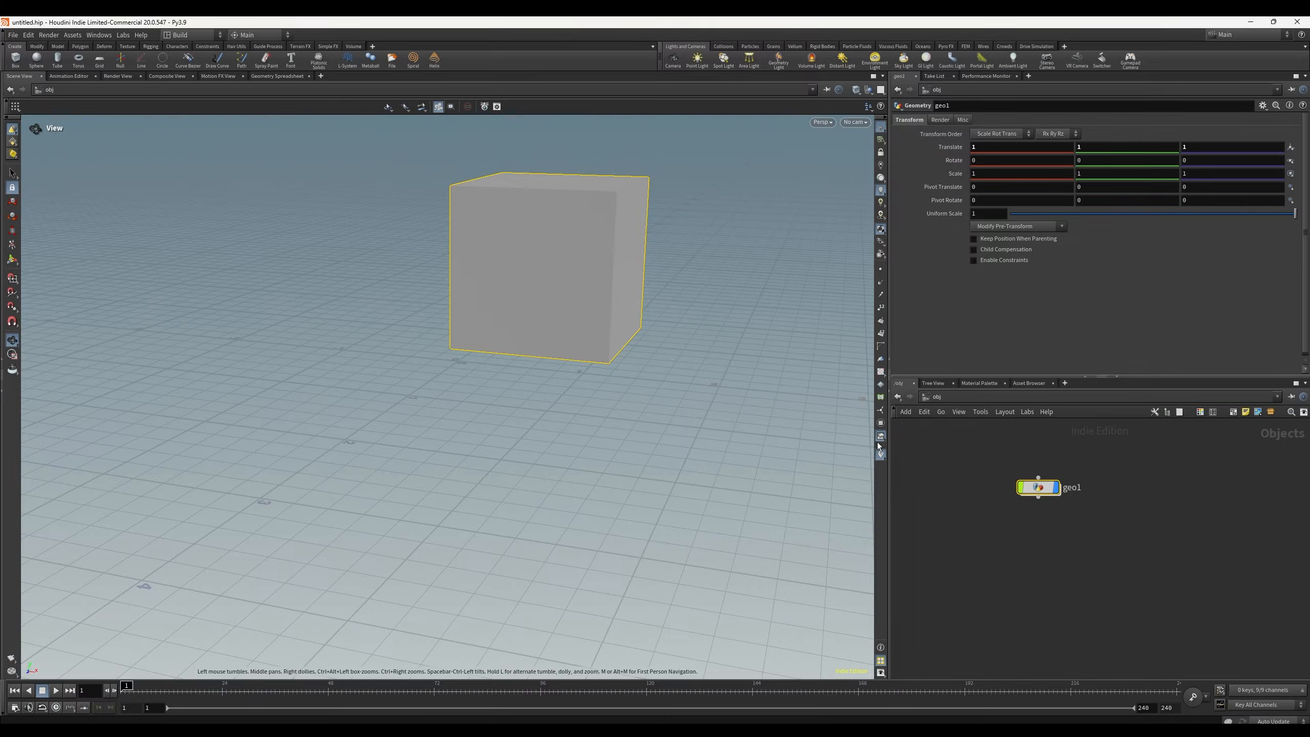
pyautogui.doubleClick(1038, 487)
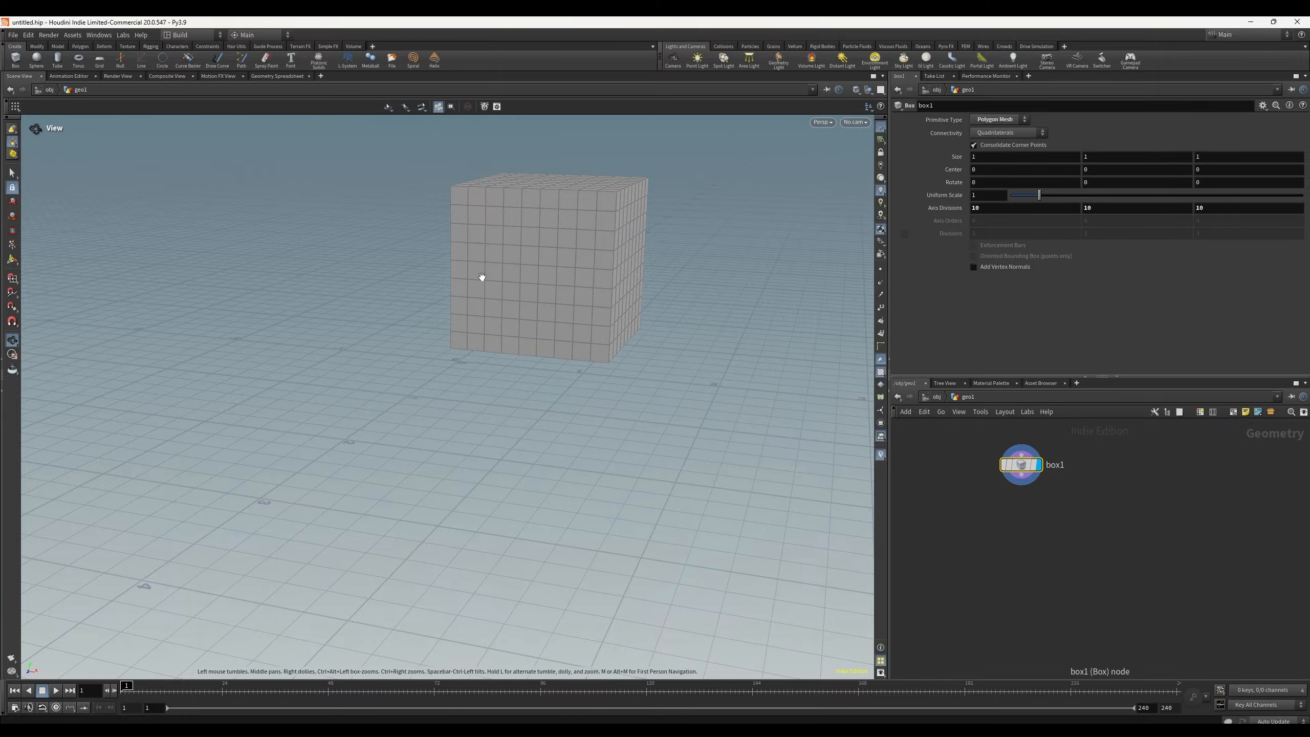
pyautogui.scroll(5, 501, 269)
pyautogui.scroll(-5, 501, 267)
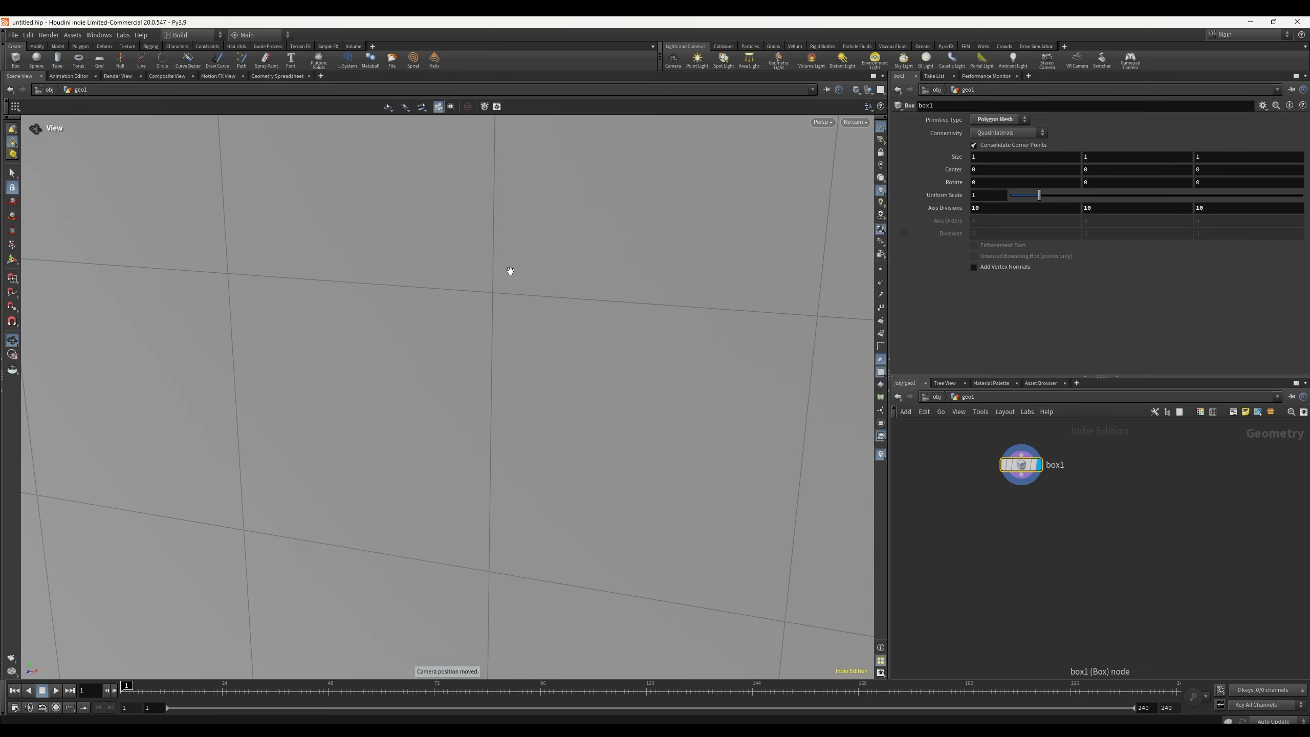
pyautogui.scroll(-10, 508, 319)
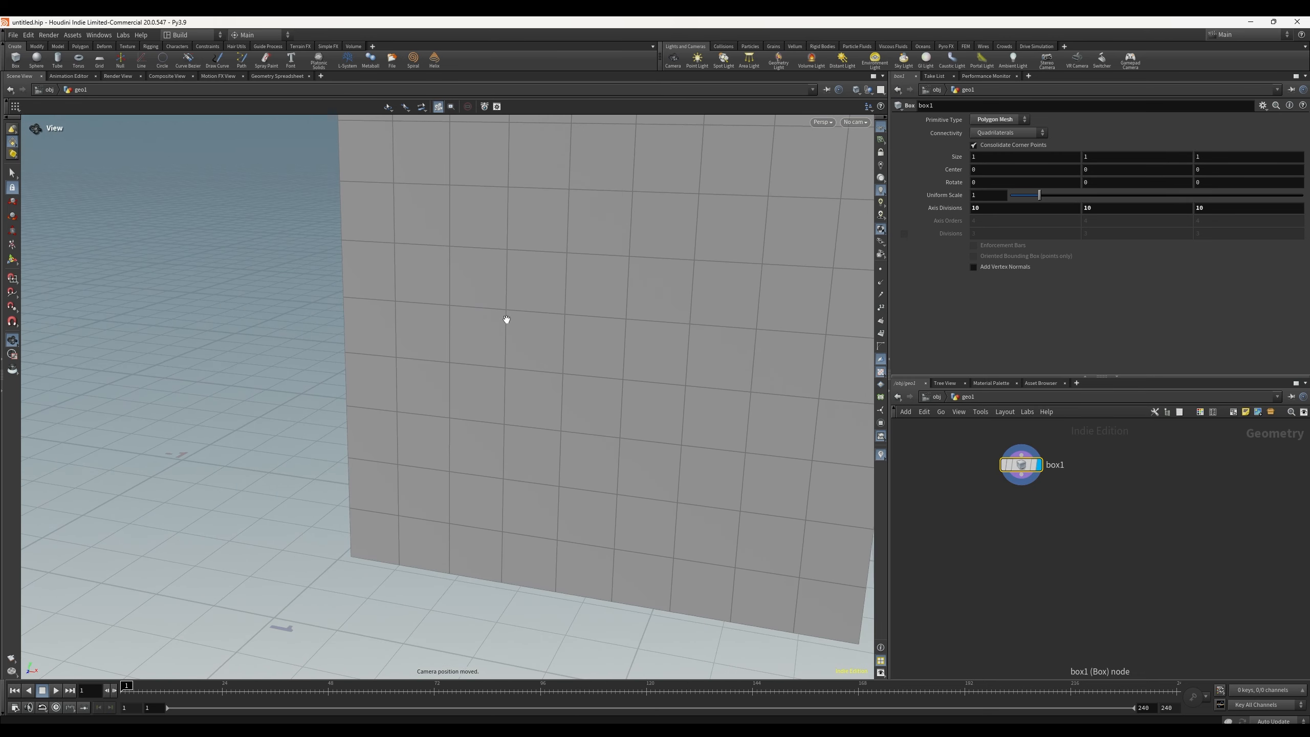
pyautogui.moveTo(533, 342); pyautogui.dragTo(305, 348)
pyautogui.click(1022, 524)
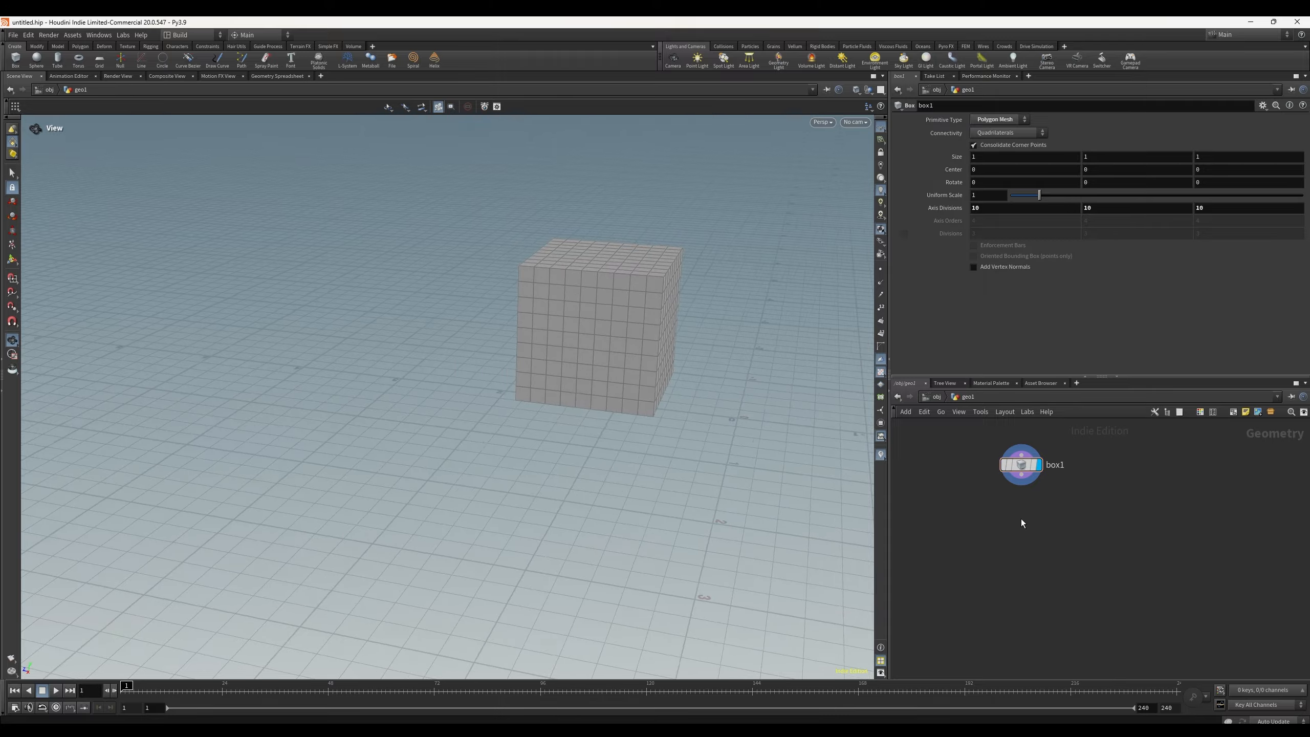
# Step: Add a Transform node from the node menu and wire it below the box node
pyautogui.press('Tab')
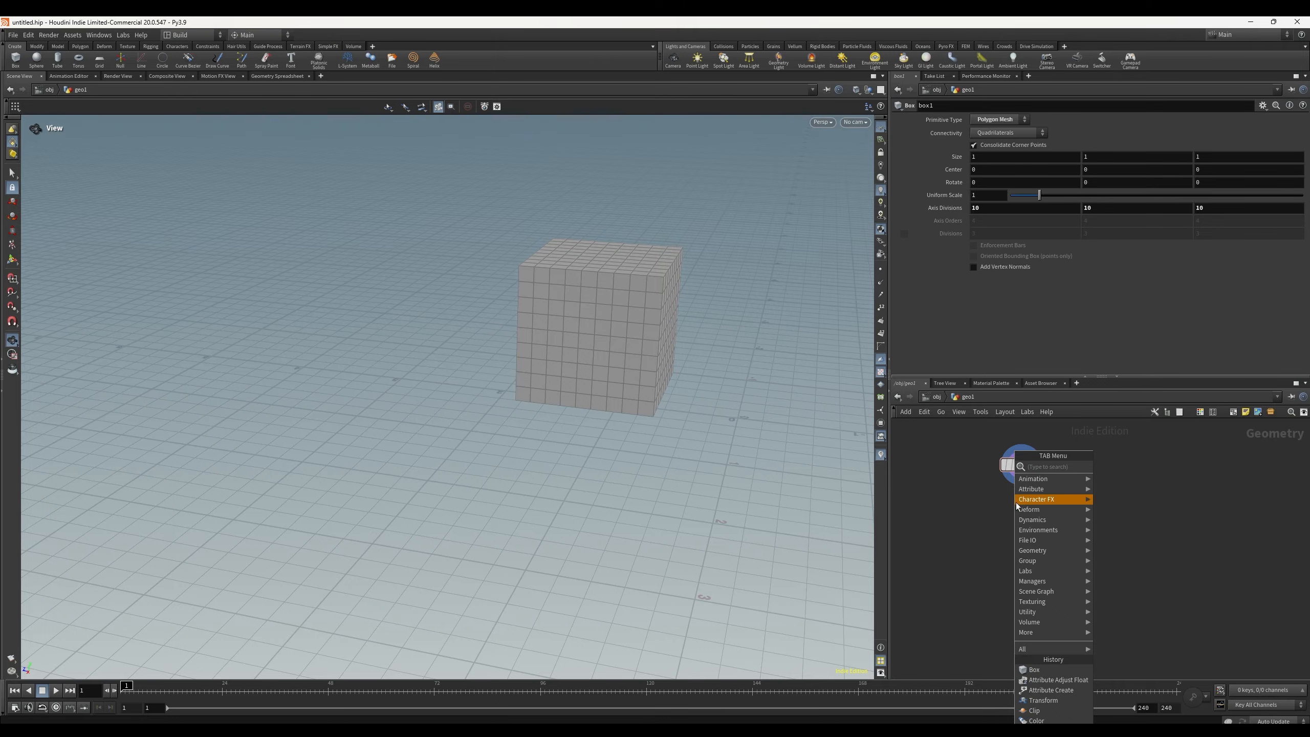
pyautogui.moveTo(1017, 501)
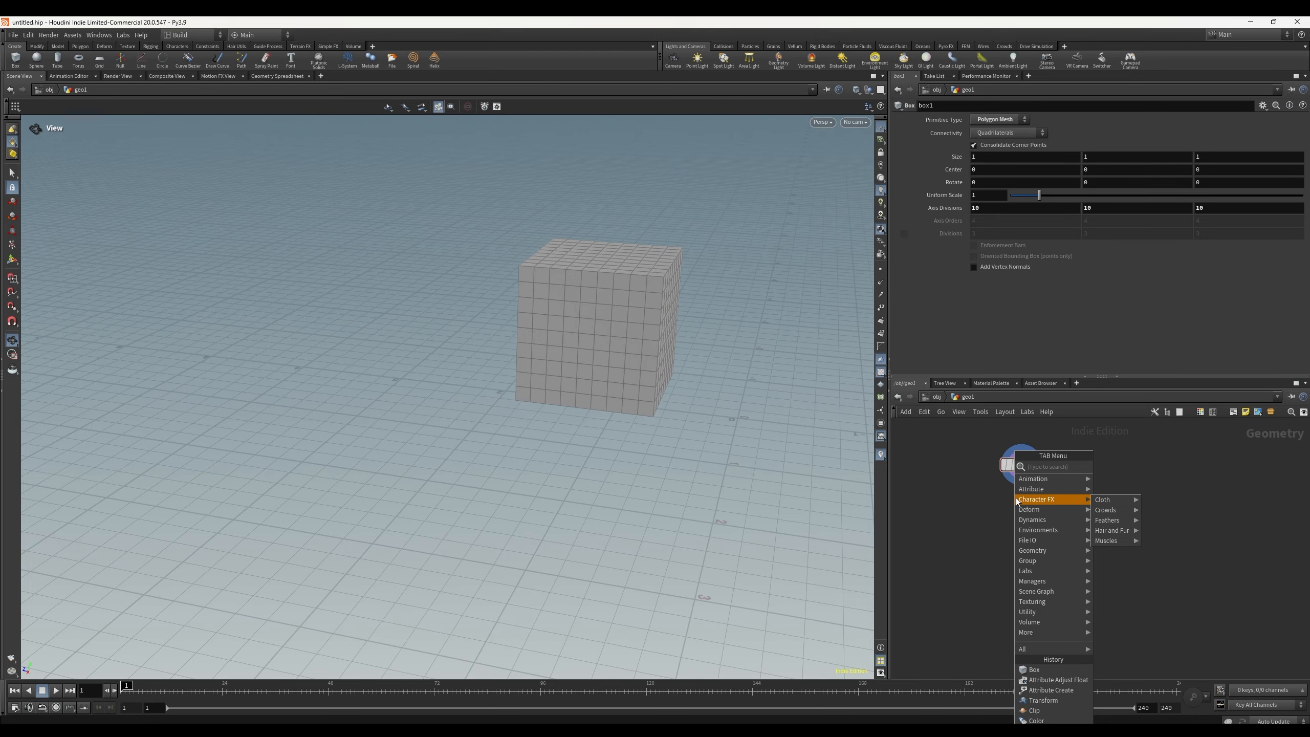
pyautogui.write('trans')
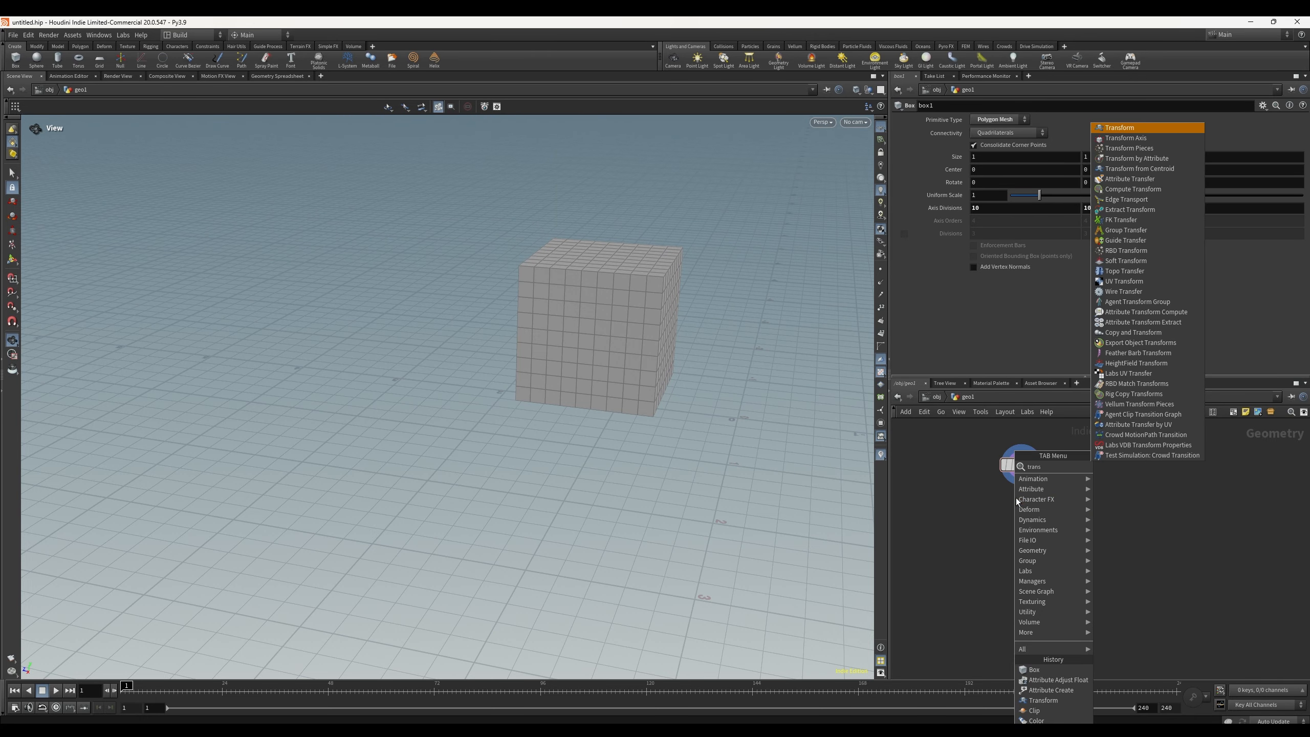
pyautogui.press('Return')
pyautogui.click(1015, 498)
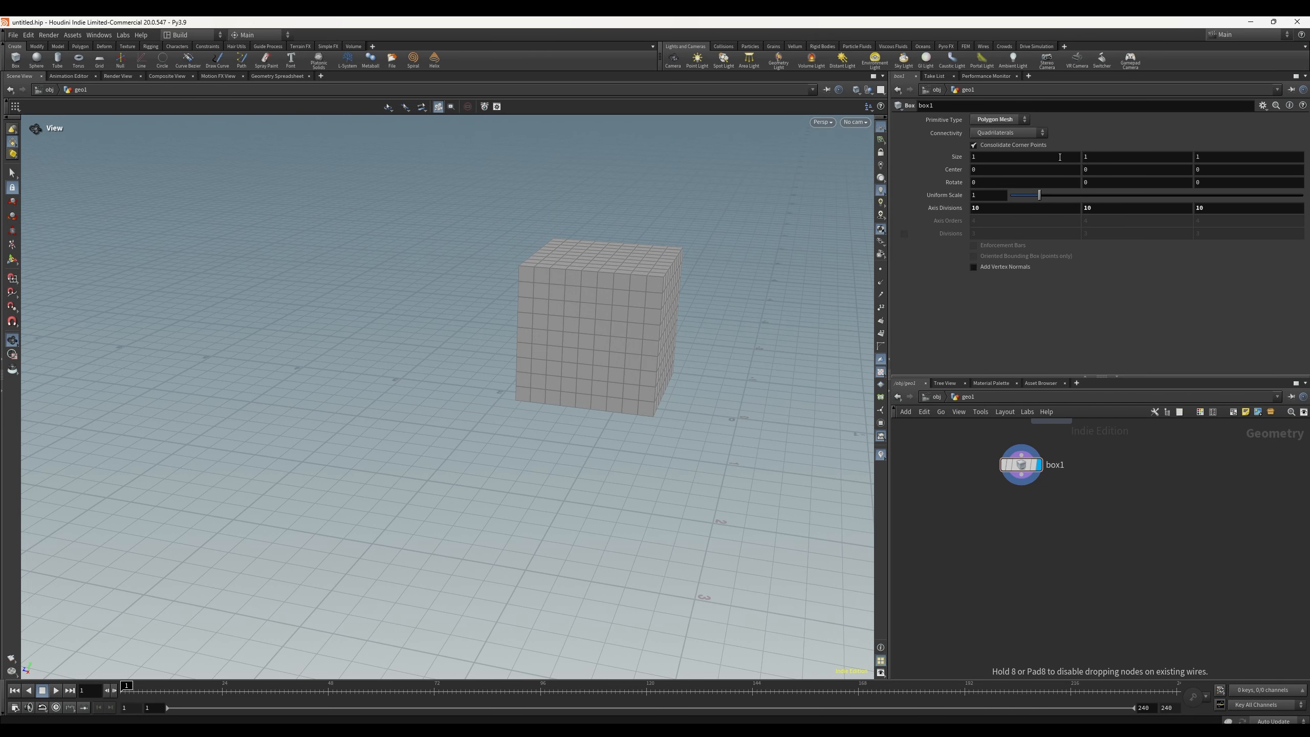
pyautogui.moveTo(1030, 539); pyautogui.dragTo(1021, 536)
pyautogui.click(1022, 466)
pyautogui.moveTo(1022, 475)
pyautogui.mouseDown()
pyautogui.moveTo(1024, 533)
pyautogui.moveTo(1025, 476)
pyautogui.mouseUp()
pyautogui.click(1022, 536)
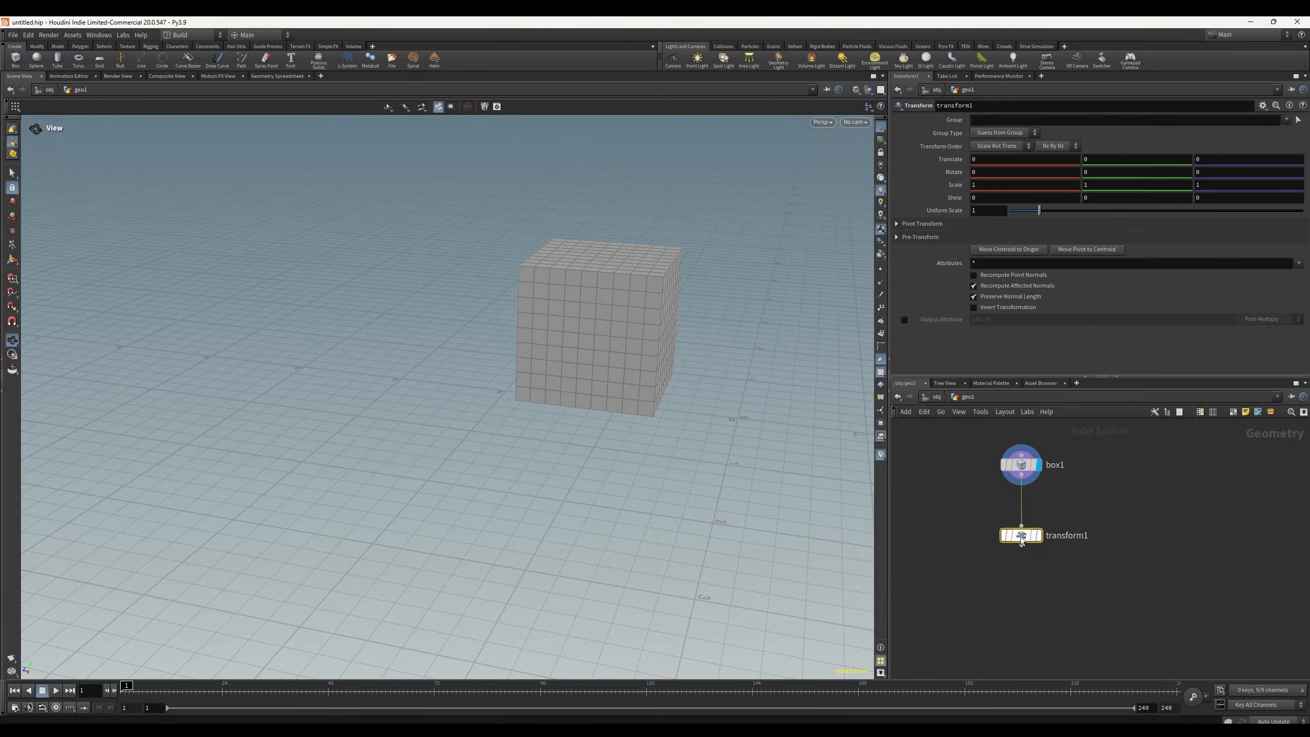
# Step: Adjust the transform's shear and rotate values, then undo both changes
pyautogui.moveTo(973, 192); pyautogui.dragTo(1073, 192, button='middle')
pyautogui.moveTo(982, 174); pyautogui.dragTo(1099, 173, button='middle')
pyautogui.hotkey('ctrl', 'z')
pyautogui.hotkey('ctrl', 'z')
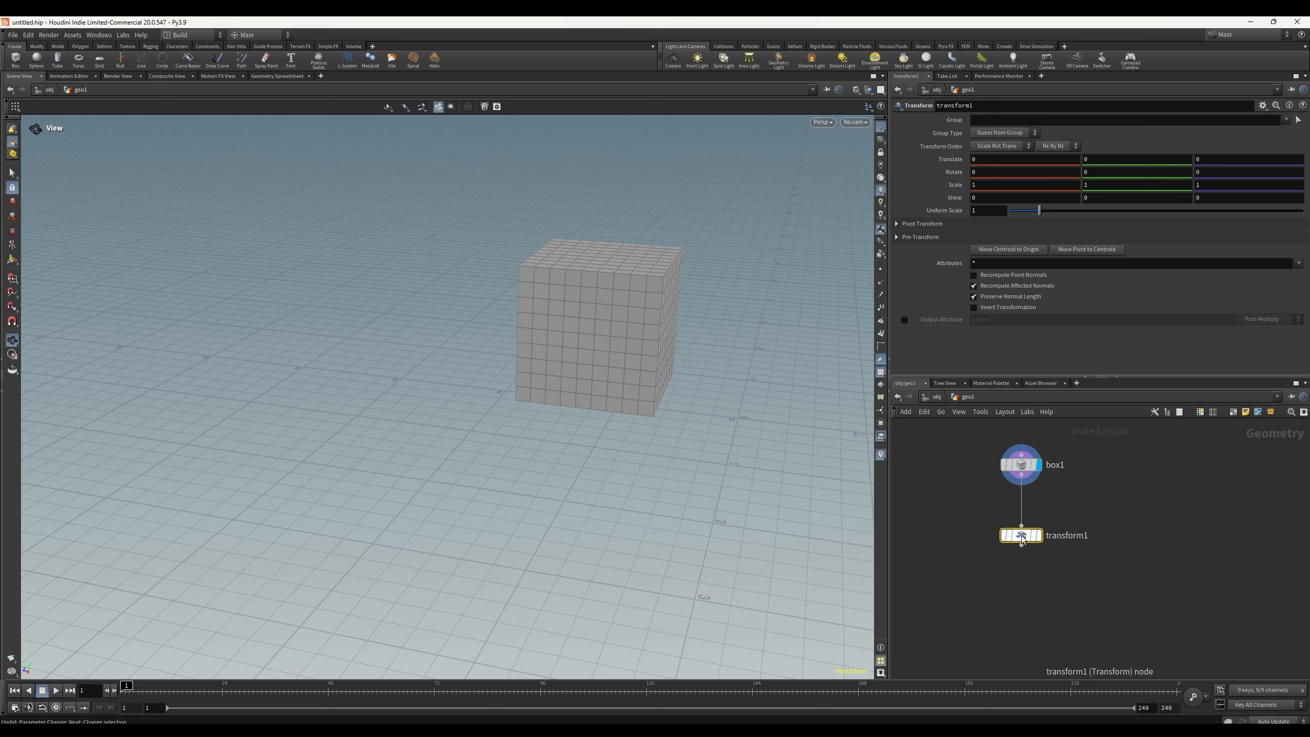
# Step: Set the transform node's Translate X and Y to -0.4
pyautogui.press('r')
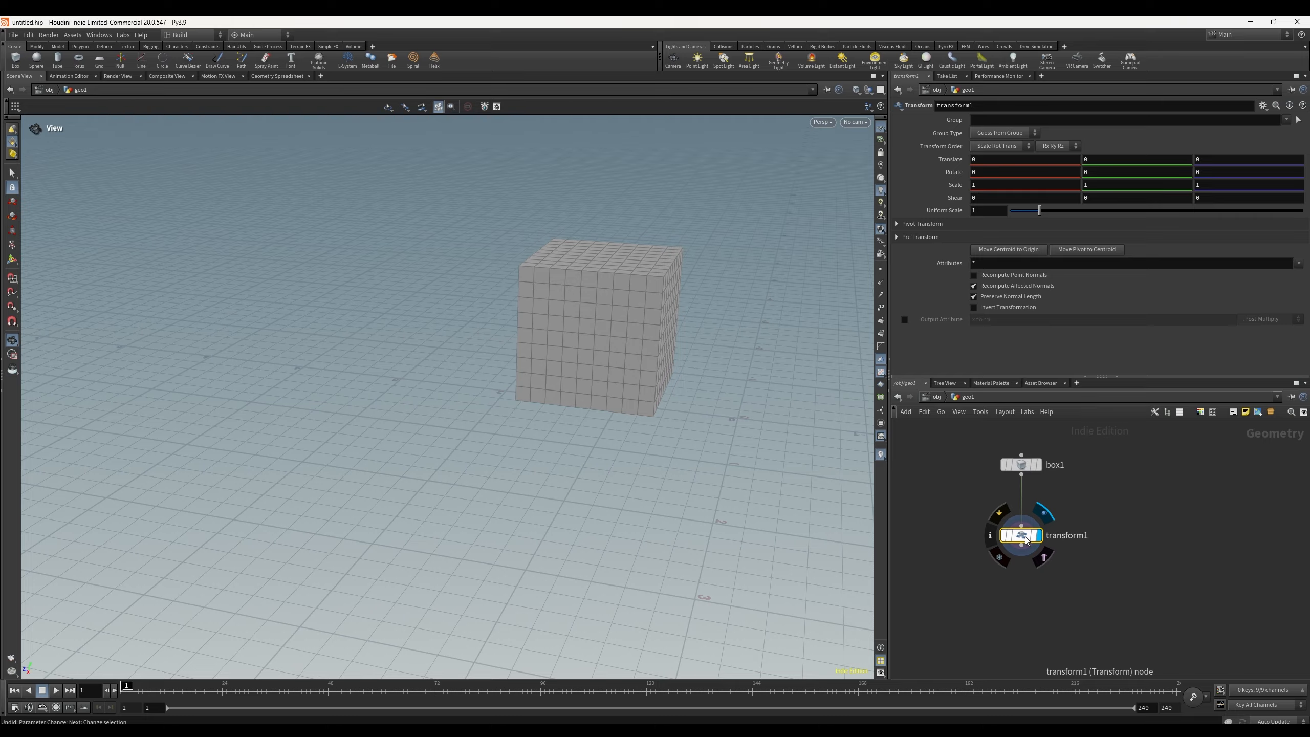
pyautogui.moveTo(983, 172); pyautogui.dragTo(940, 179, button='middle')
pyautogui.hotkey('ctrl', 'z')
pyautogui.moveTo(708, 262); pyautogui.dragTo(815, 235)
pyautogui.moveTo(1101, 156); pyautogui.dragTo(970, 159, button='middle')
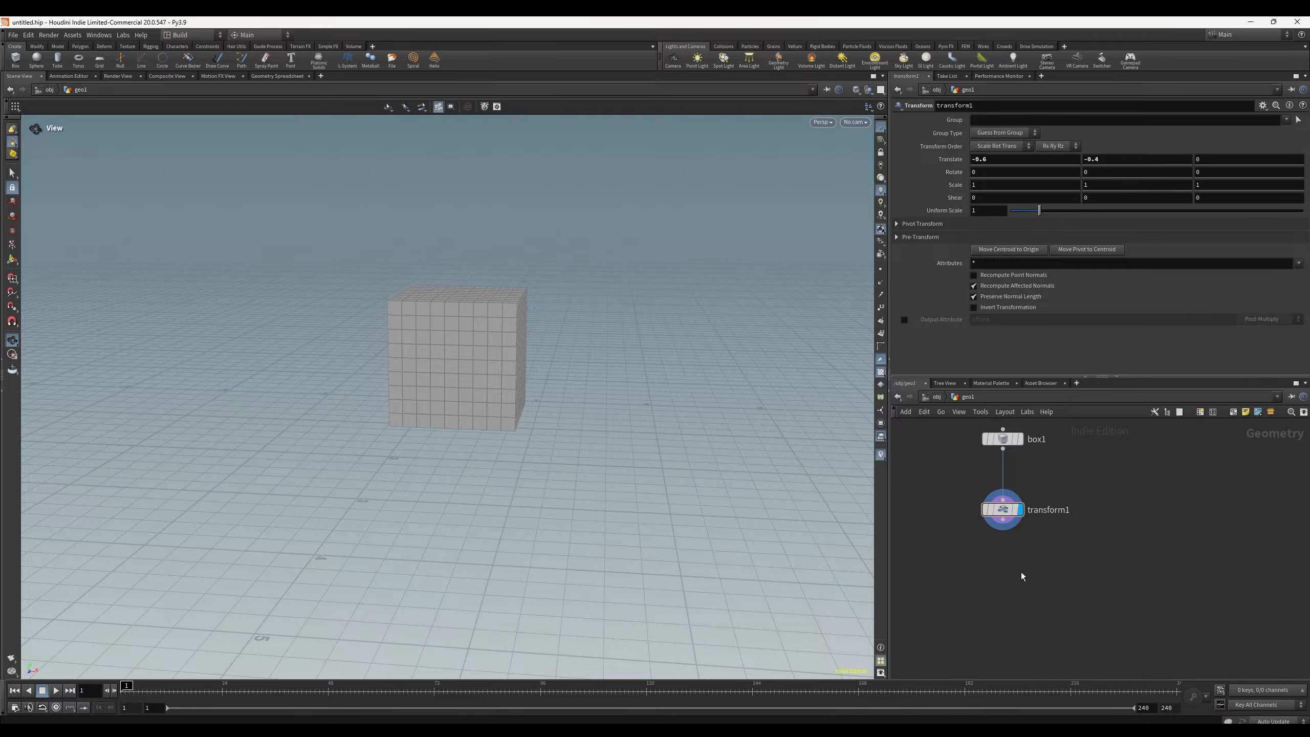
# Step: Add a Color node from the node menu and wire it below the transform node
pyautogui.press('Tab')
pyautogui.write('color')
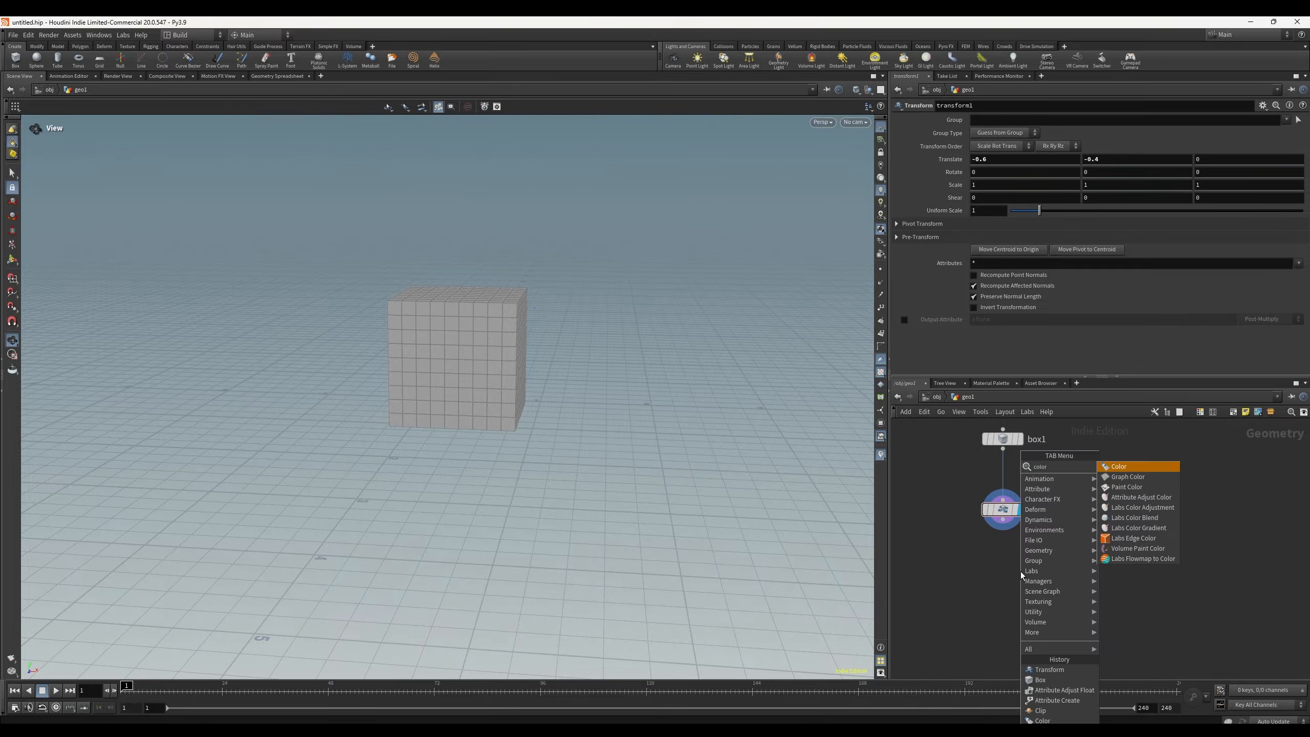
pyautogui.press('Return')
pyautogui.click(983, 581)
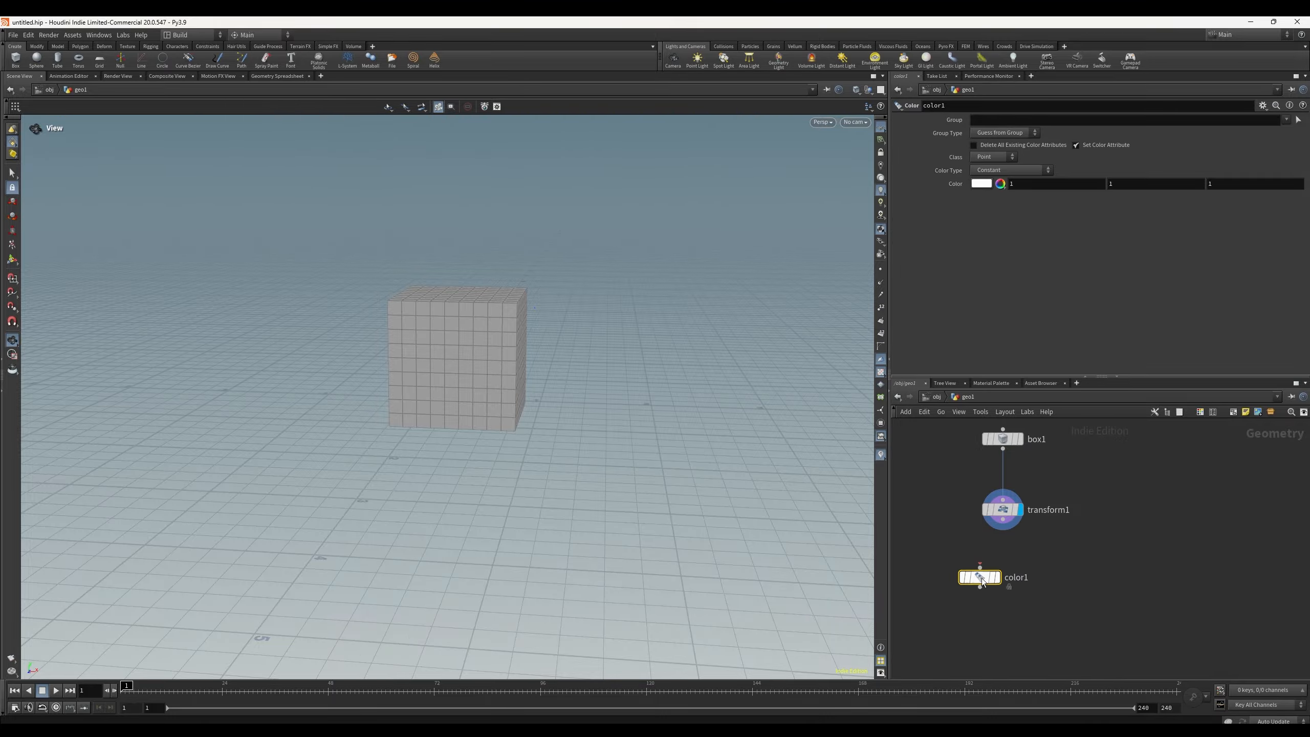
pyautogui.moveTo(983, 578); pyautogui.dragTo(1002, 527)
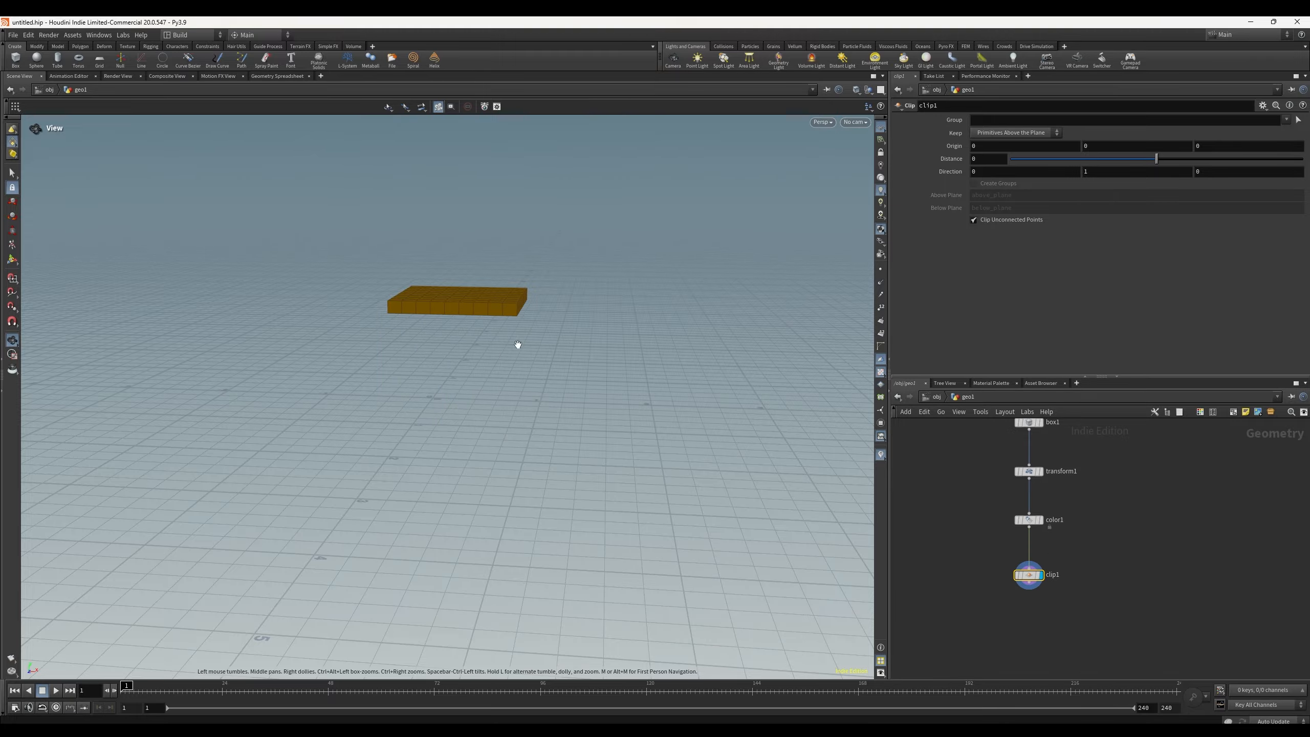
# Step: Move the clip plane's origin down to about -0.45 in Y using its viewport handle
pyautogui.moveTo(517, 346); pyautogui.dragTo(435, 339)
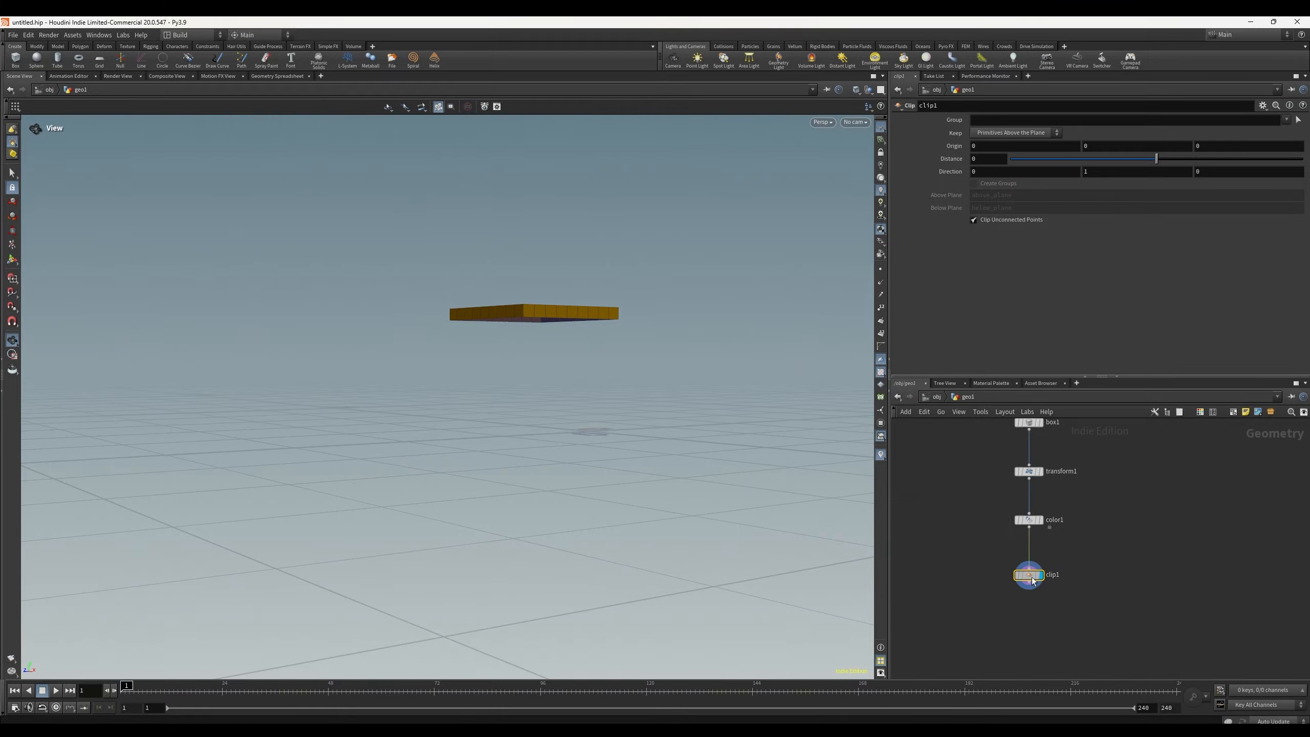
pyautogui.moveTo(423, 304); pyautogui.dragTo(609, 401)
pyautogui.press('Return')
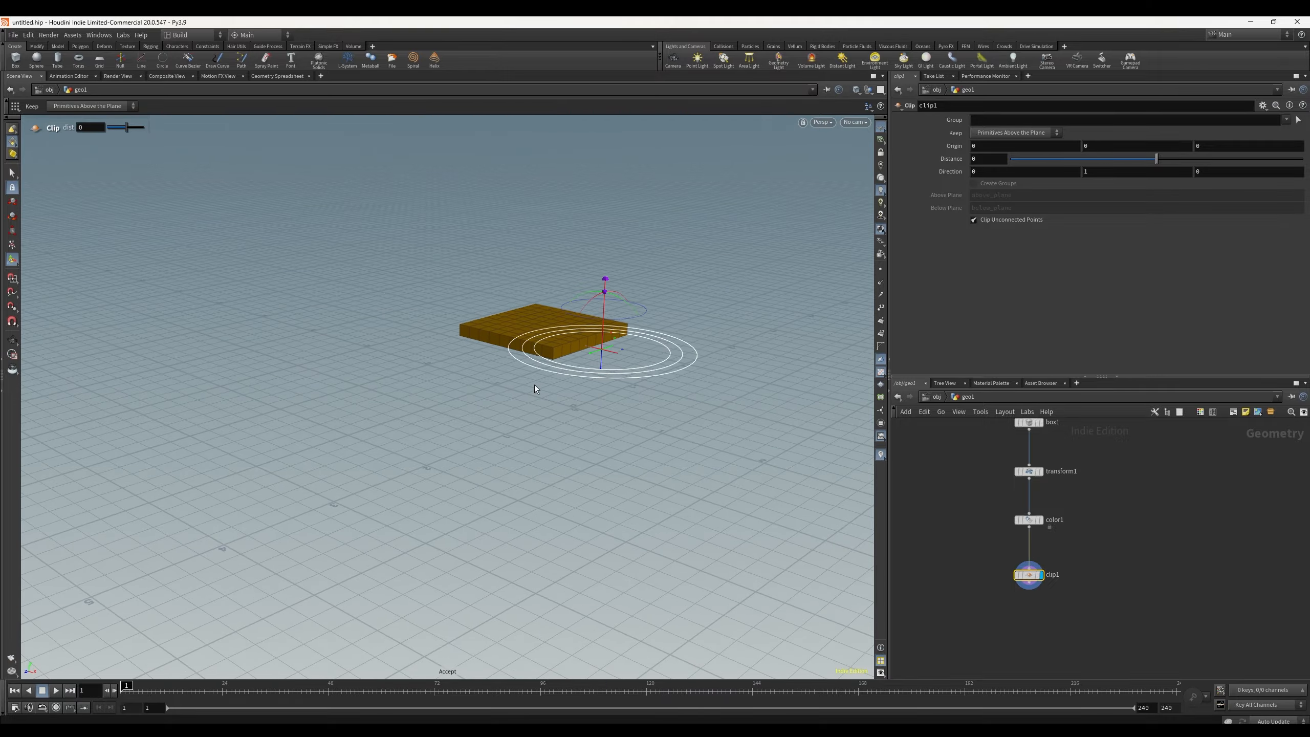
pyautogui.press('Escape')
pyautogui.moveTo(605, 347); pyautogui.dragTo(648, 367)
pyautogui.press('Return')
pyautogui.keyDown('alt'); pyautogui.moveTo(736, 327); pyautogui.dragTo(638, 356); pyautogui.keyUp('alt')
pyautogui.click(1099, 521)
pyautogui.scroll(-2, 1098, 524)
pyautogui.moveTo(1090, 536)
pyautogui.mouseDown(button='middle')
pyautogui.moveTo(1054, 541)
pyautogui.moveTo(1076, 586)
pyautogui.moveTo(1089, 512)
pyautogui.mouseUp(button='middle')
pyautogui.scroll(3, 1013, 545)
pyautogui.scroll(-2, 1082, 563)
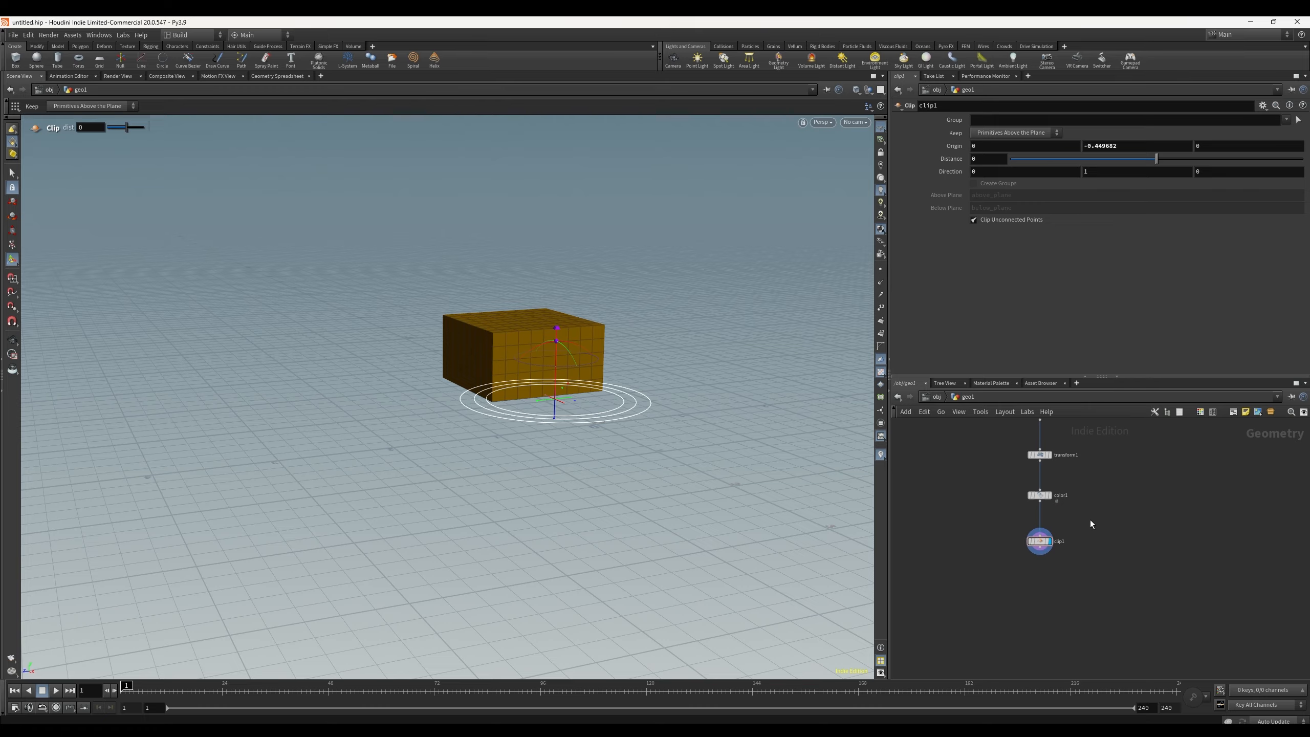
# Step: Insert a second Transform node between the color and clip nodes
pyautogui.press('Tab')
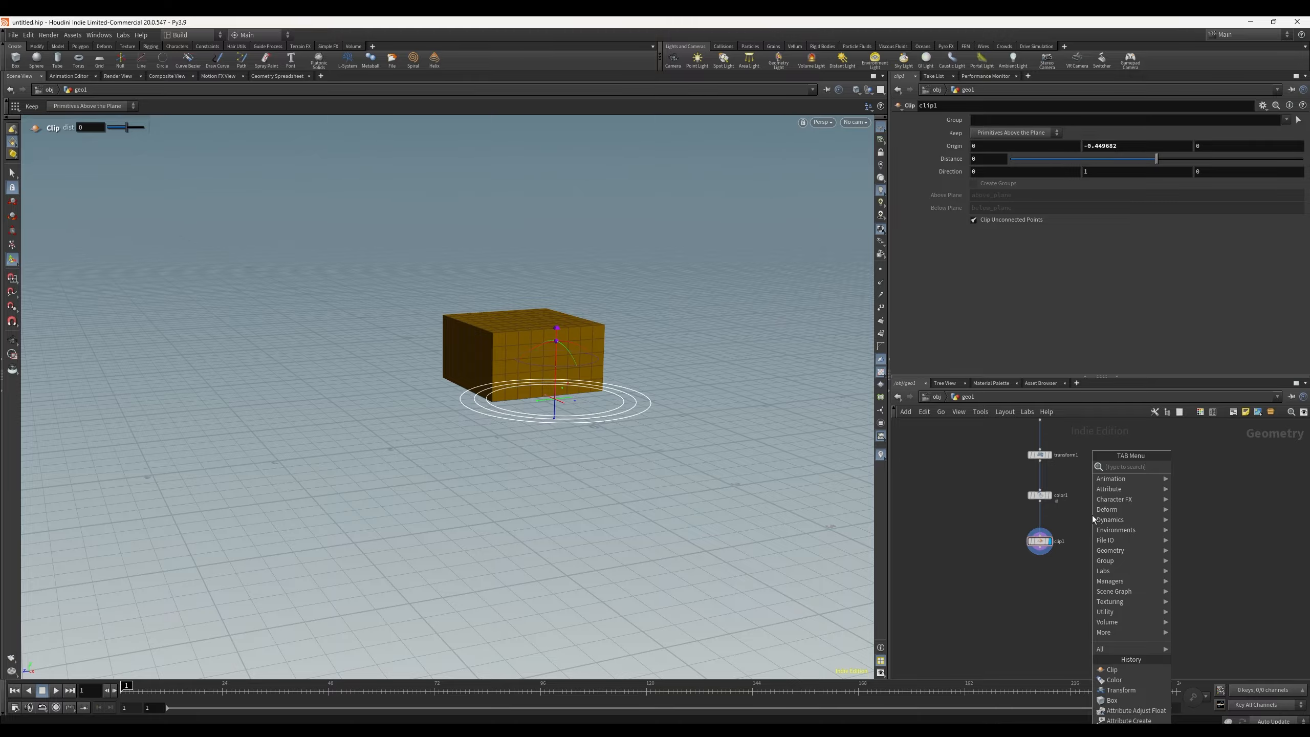
pyautogui.write('poly')
pyautogui.press('Return')
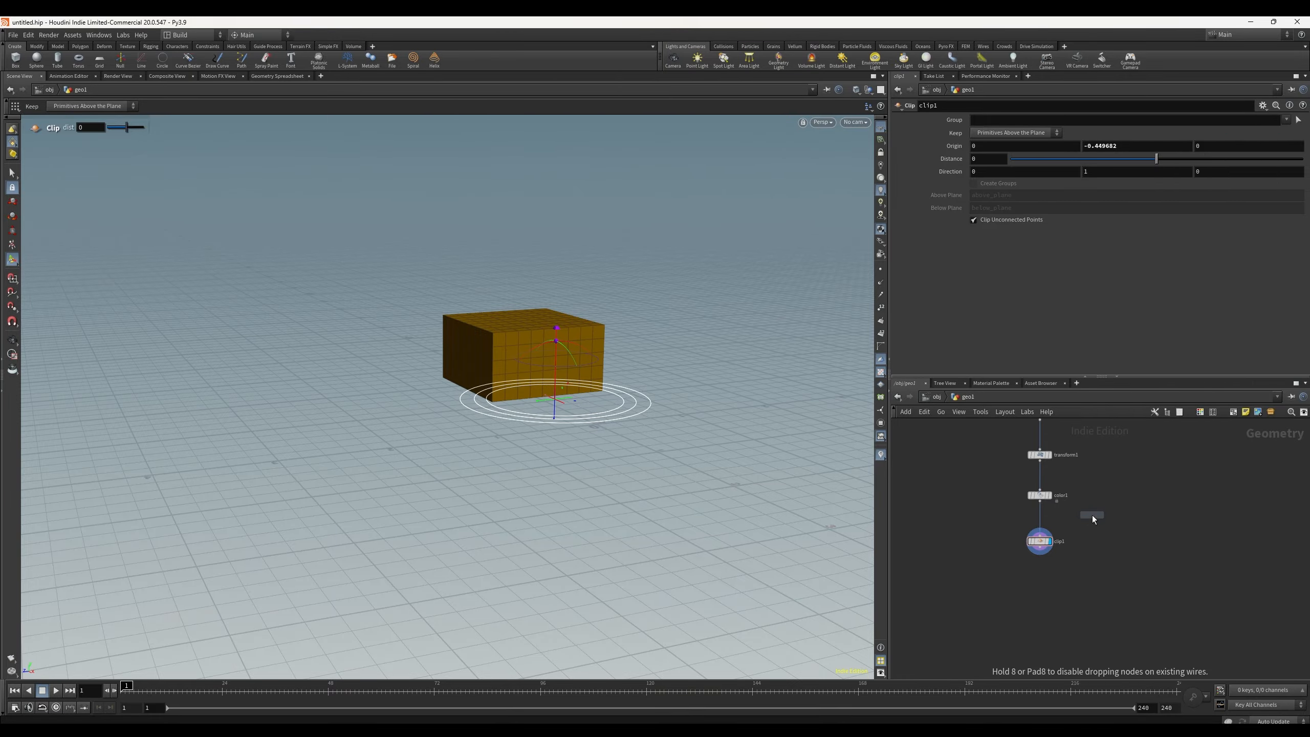
pyautogui.click(1042, 517)
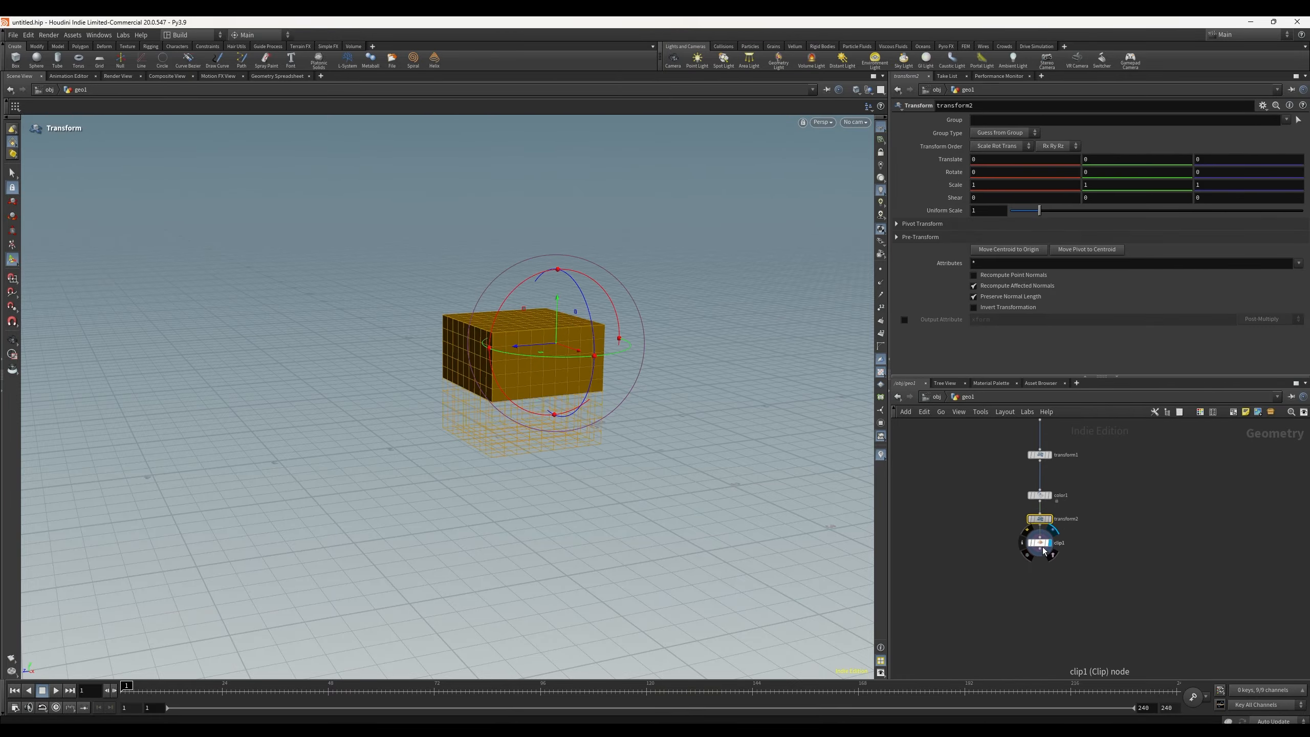
pyautogui.moveTo(1043, 544); pyautogui.dragTo(1043, 572)
pyautogui.moveTo(1041, 519); pyautogui.dragTo(1041, 525)
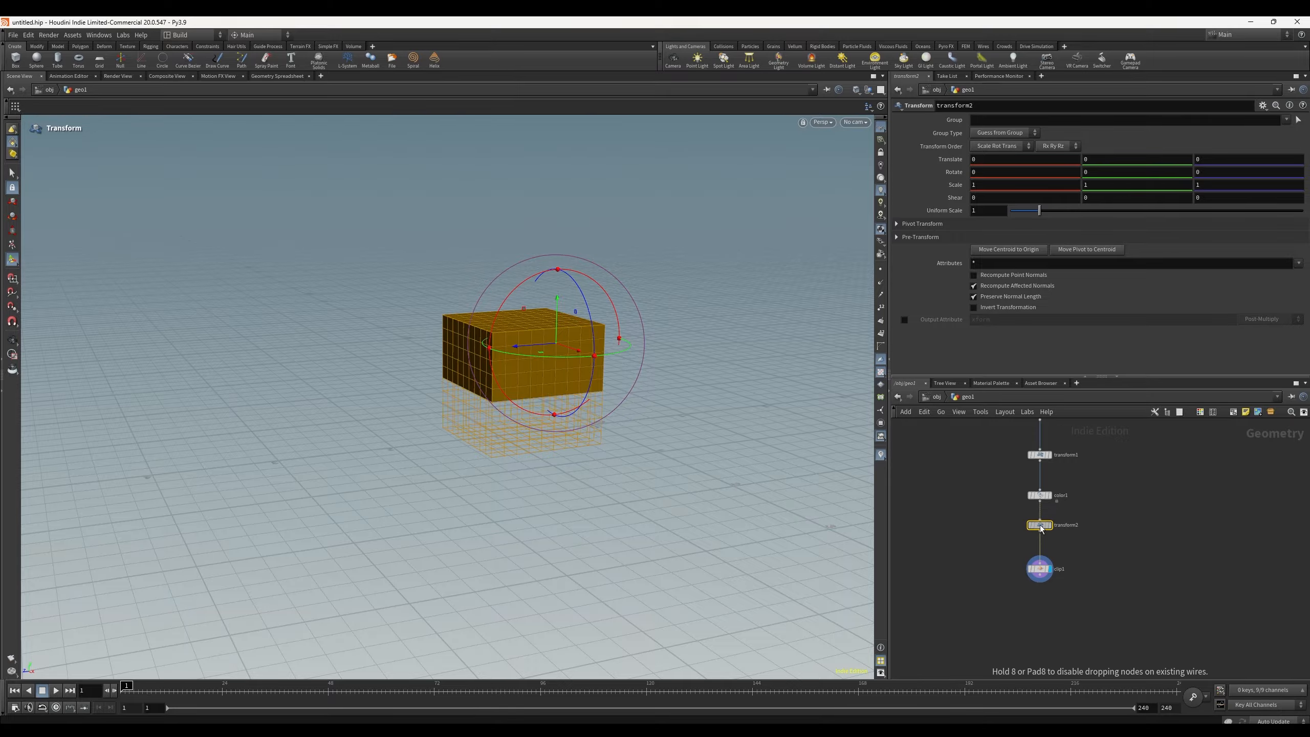
# Step: Set the first transform's Rotate X to about 12.8
pyautogui.click(1041, 457)
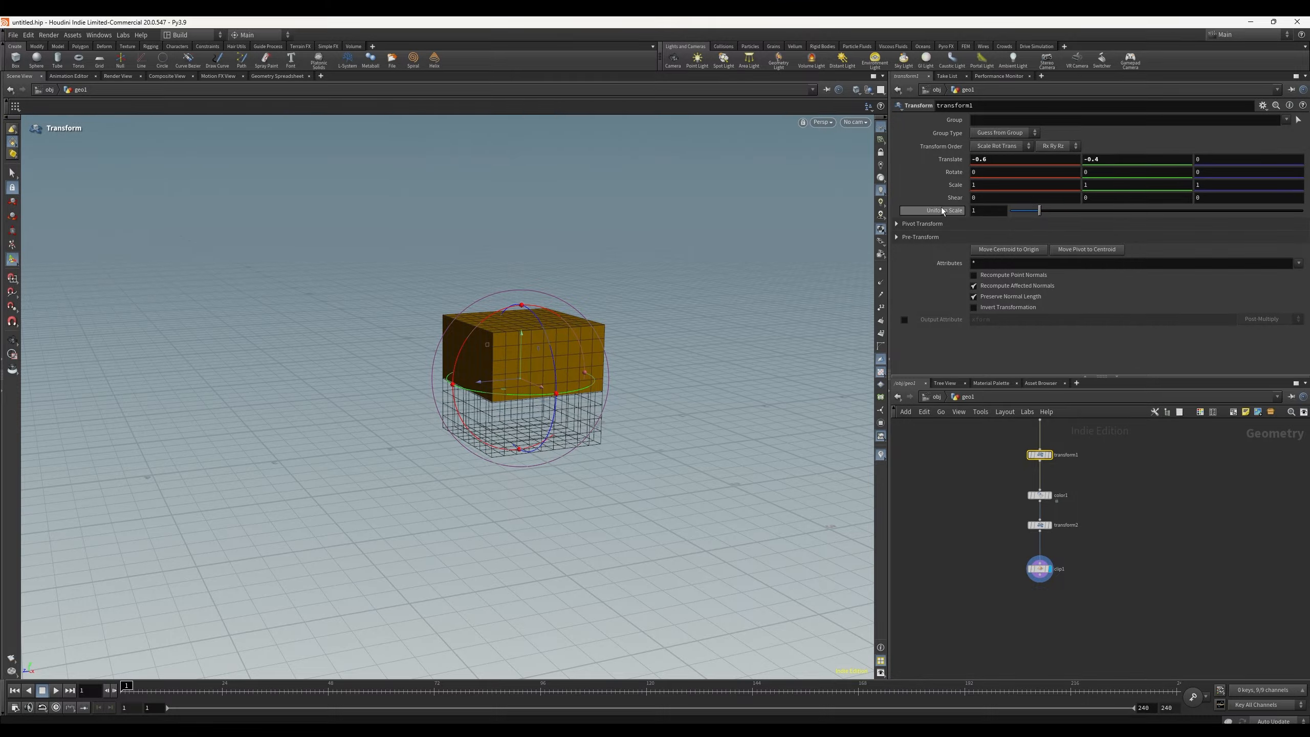
pyautogui.moveTo(994, 171); pyautogui.dragTo(1070, 172, button='middle')
# Step: Set the second transform's Translate X to -1.4
pyautogui.click(1041, 525)
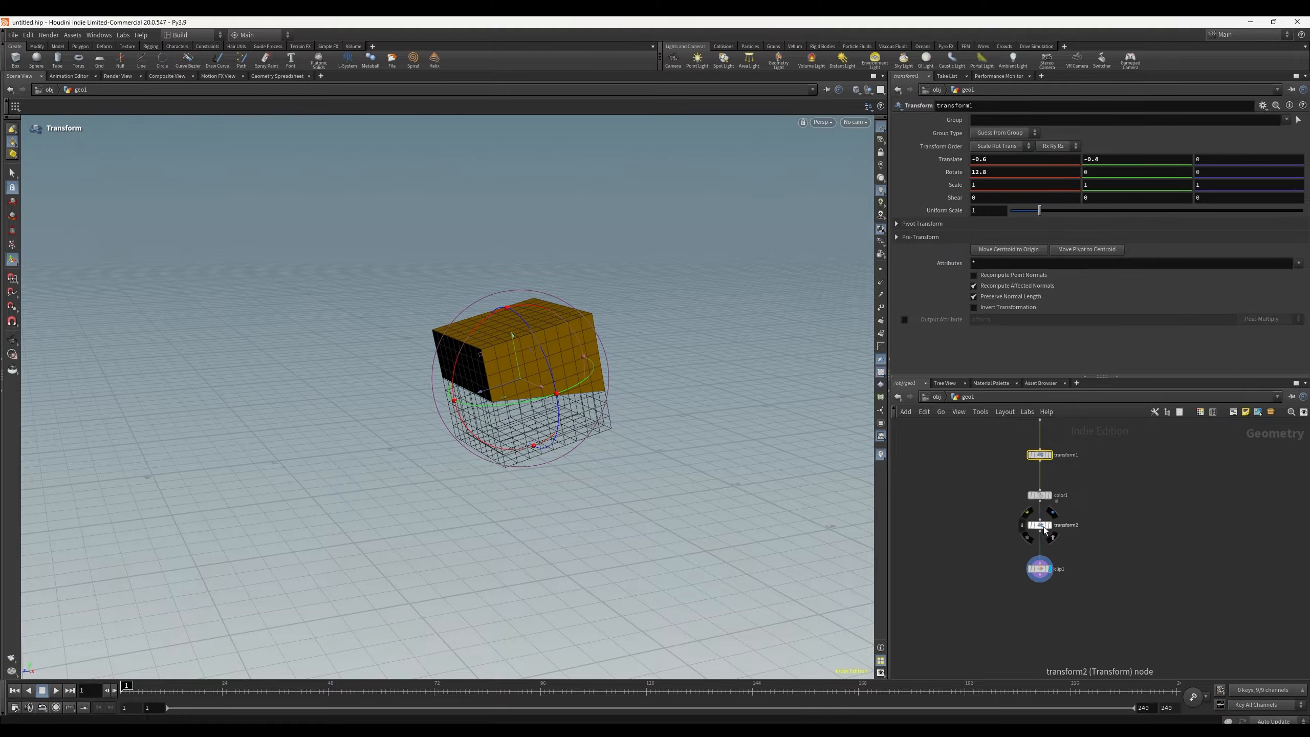
pyautogui.moveTo(987, 162); pyautogui.dragTo(1127, 165, button='middle')
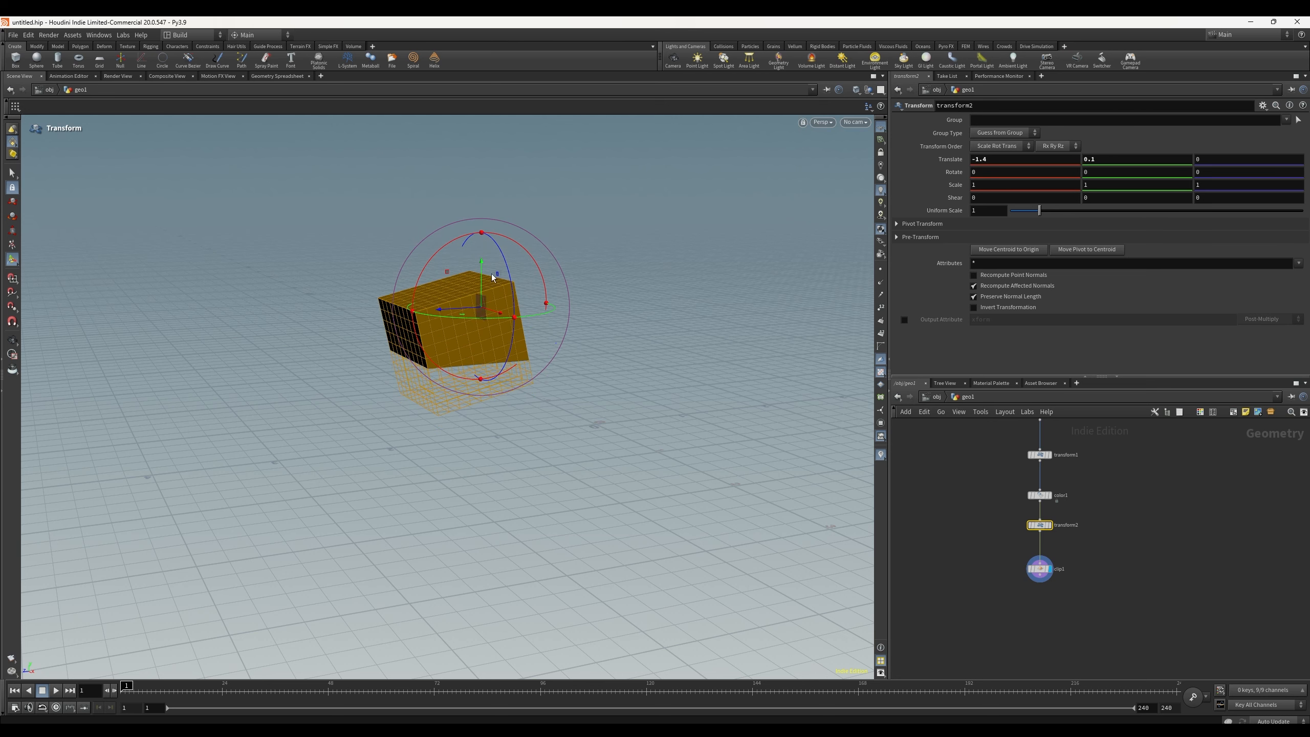
pyautogui.press('Escape')
pyautogui.moveTo(492, 279); pyautogui.dragTo(623, 348)
pyautogui.press('Return')
pyautogui.keyDown('alt'); pyautogui.moveTo(679, 292); pyautogui.dragTo(663, 328); pyautogui.keyUp('alt')
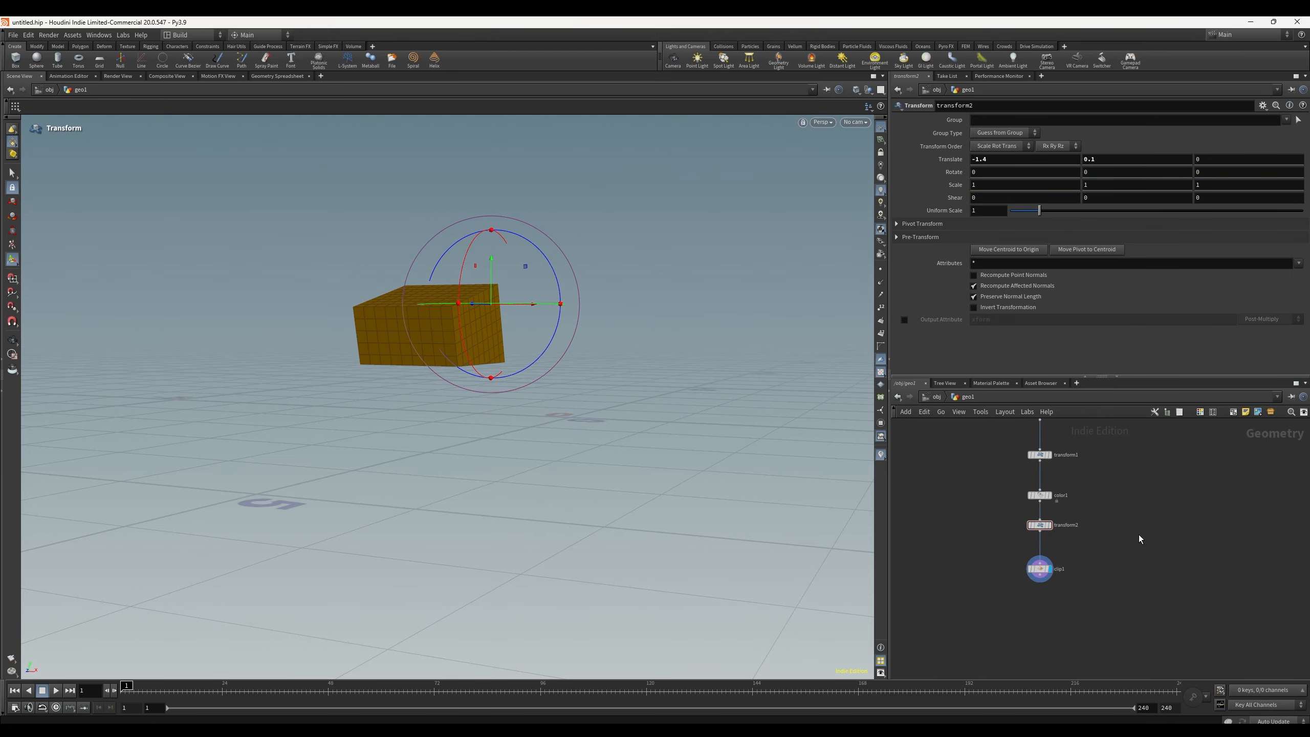
# Step: Add a separate Box node beside the existing node chain
pyautogui.click(1041, 569)
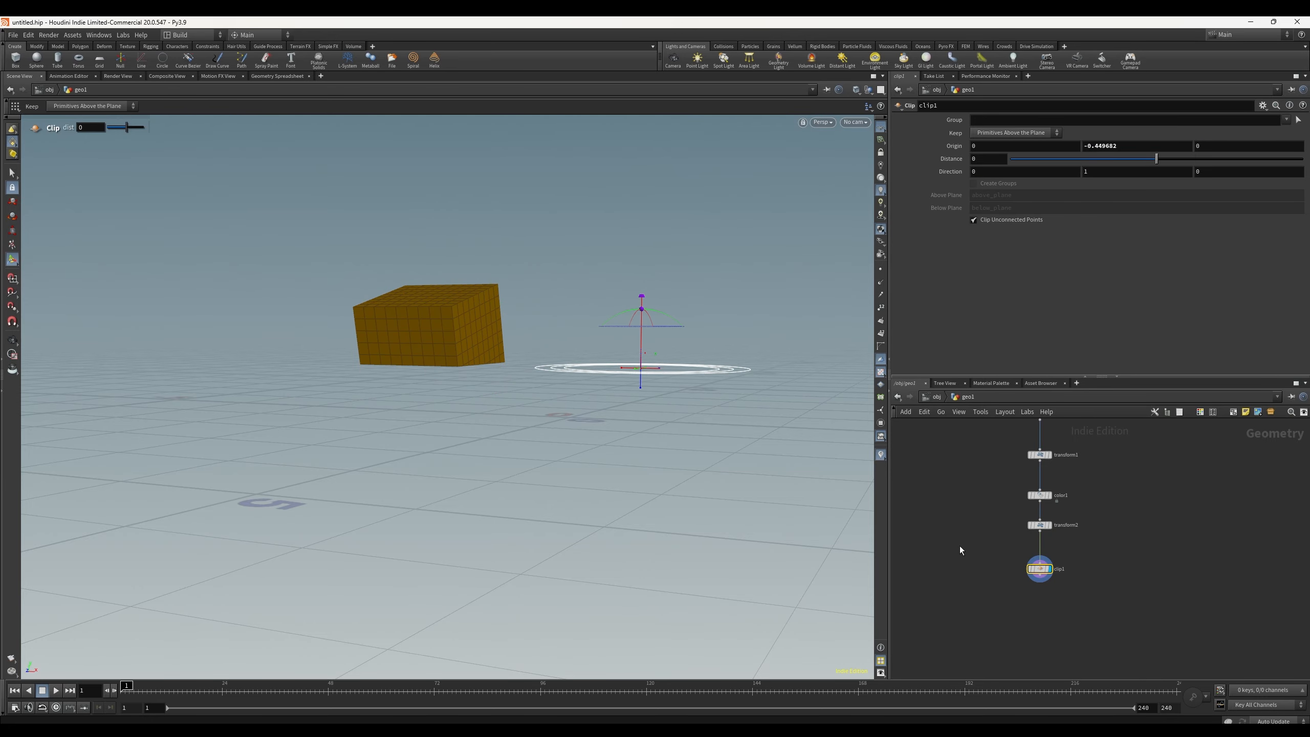
pyautogui.press('h')
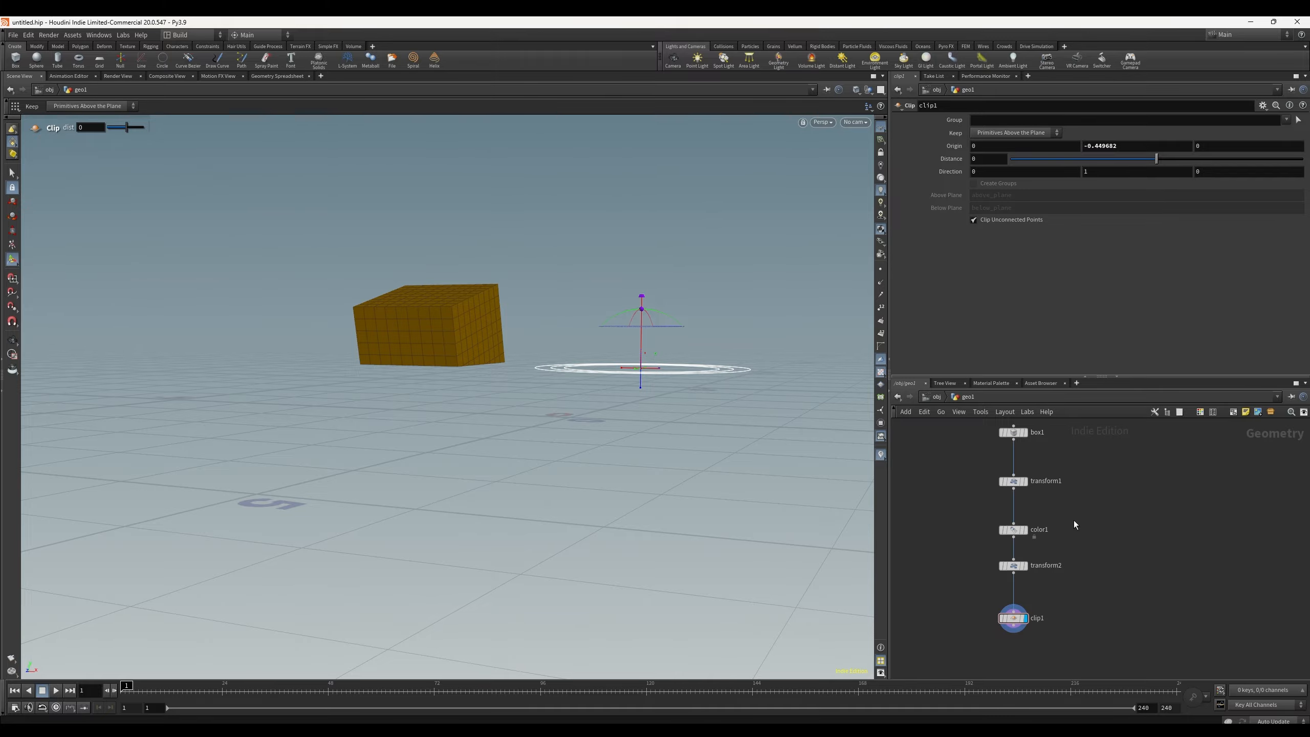
pyautogui.scroll(-2, 1075, 520)
pyautogui.moveTo(1087, 504); pyautogui.dragTo(1022, 515, button='middle')
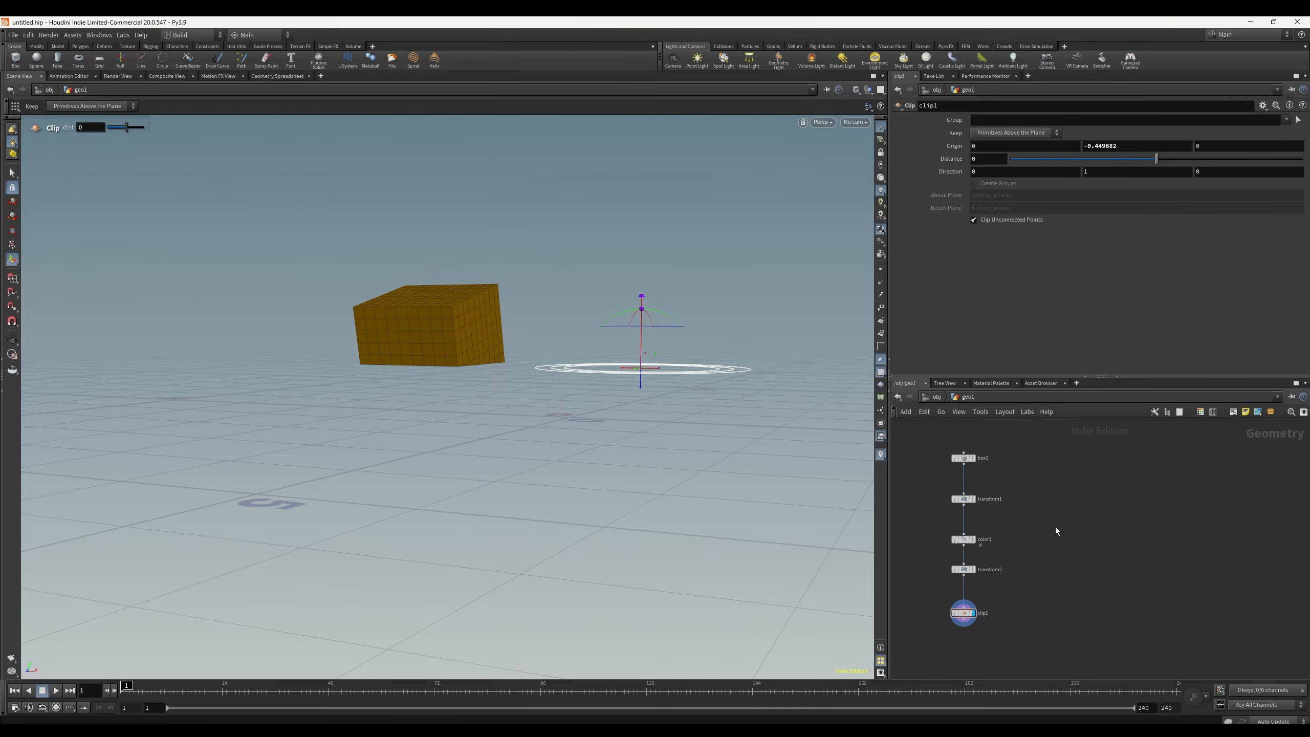
pyautogui.press('Tab')
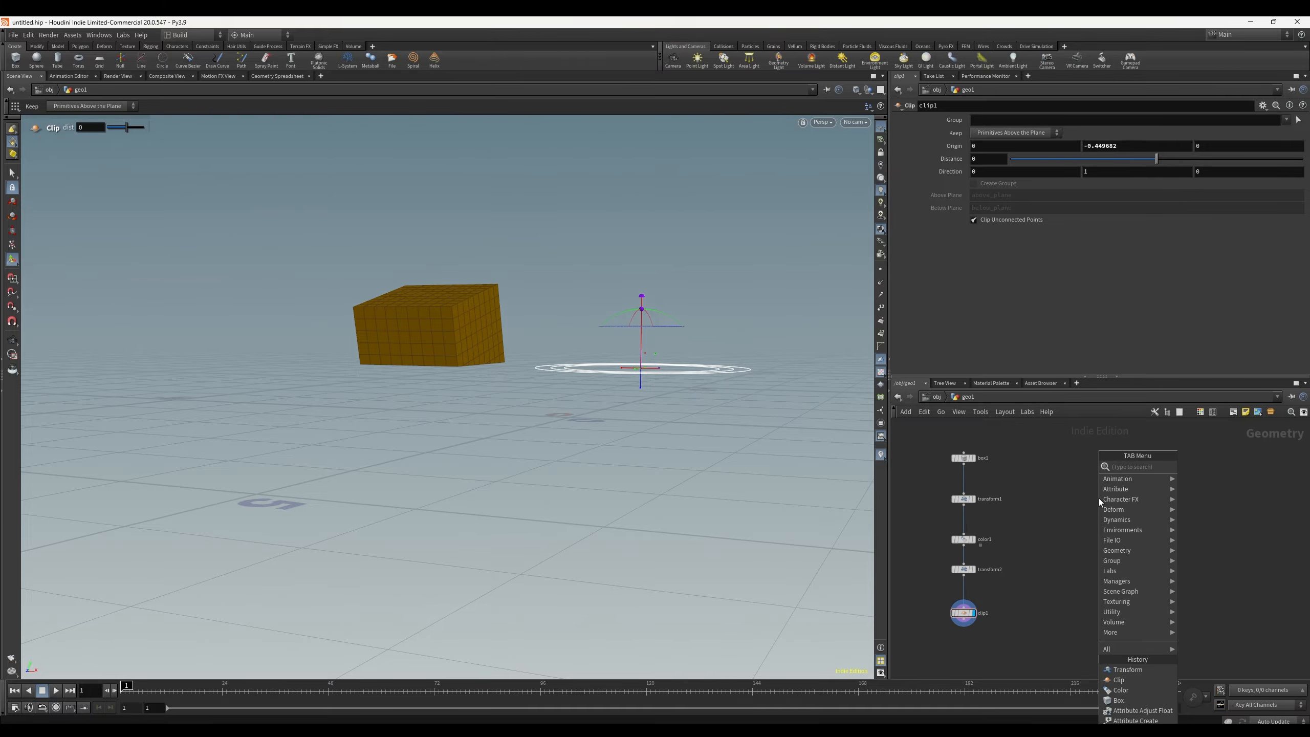
pyautogui.write('box')
pyautogui.press('Return')
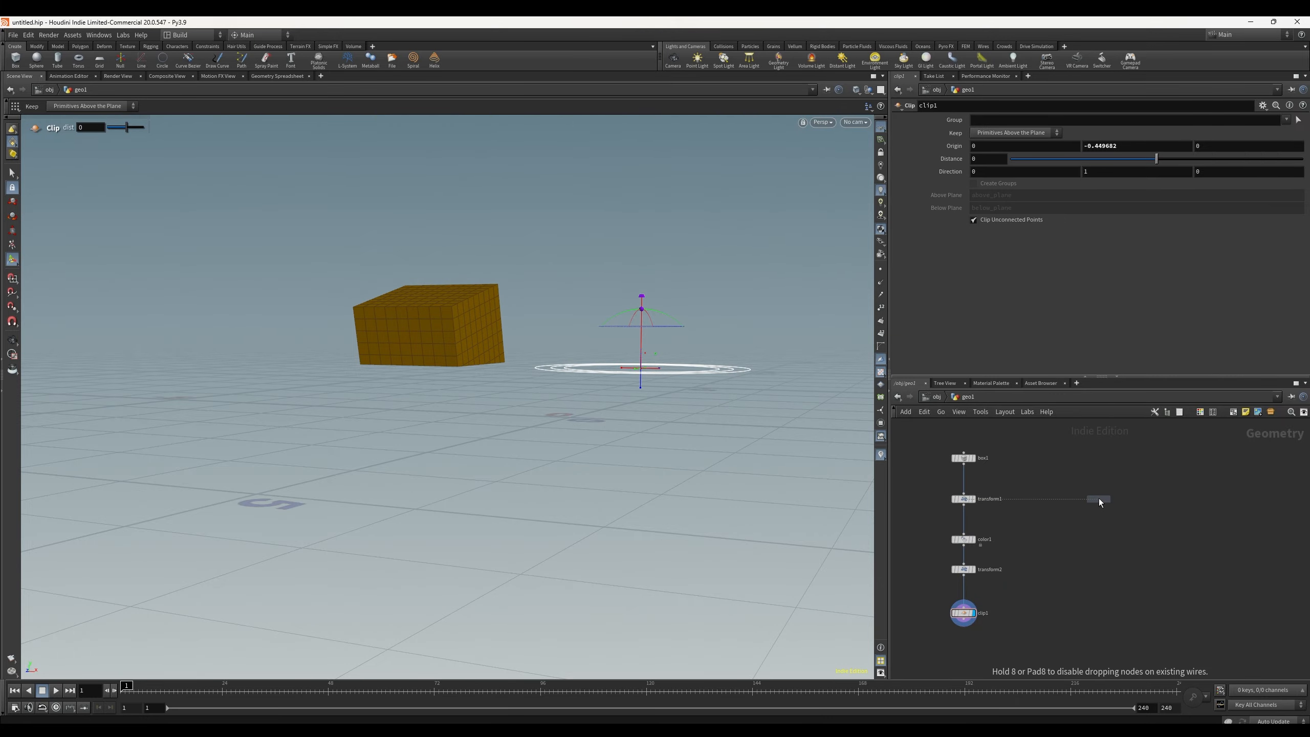
pyautogui.click(1113, 544)
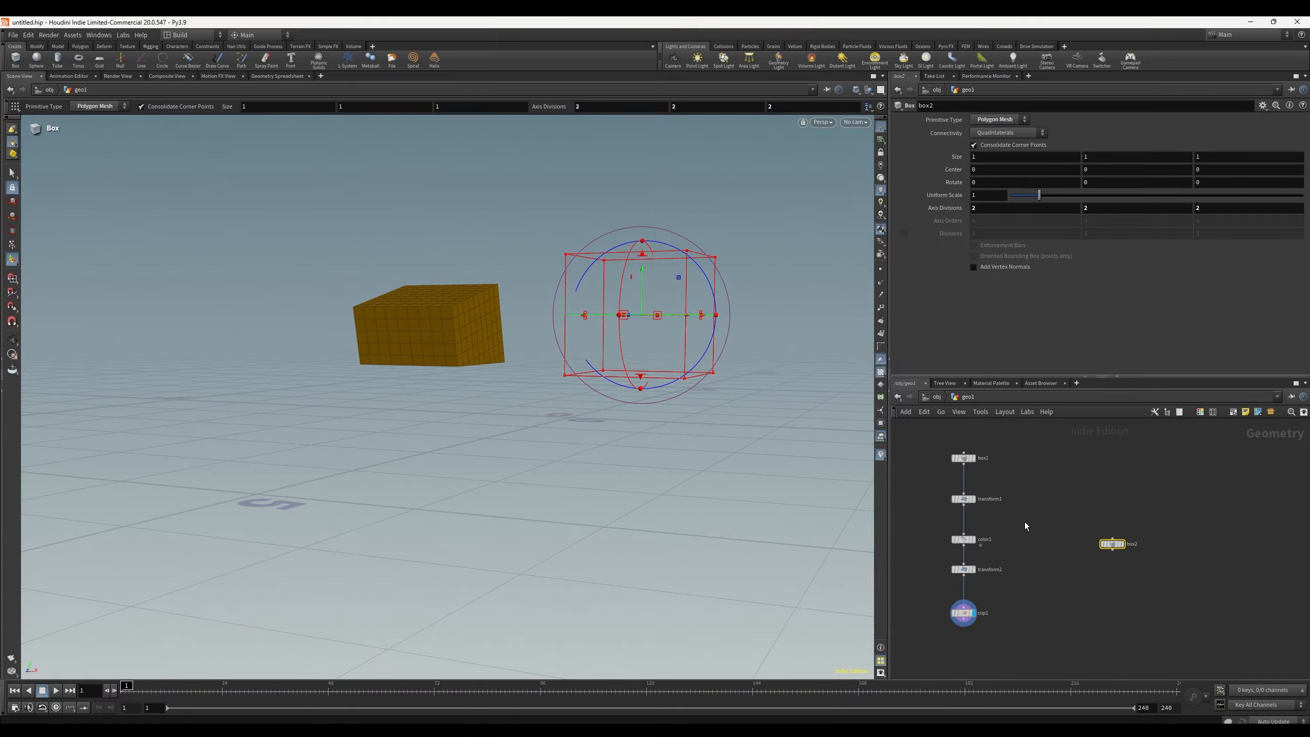
pyautogui.keyDown('alt'); pyautogui.moveTo(722, 395); pyautogui.dragTo(673, 434); pyautogui.keyUp('alt')
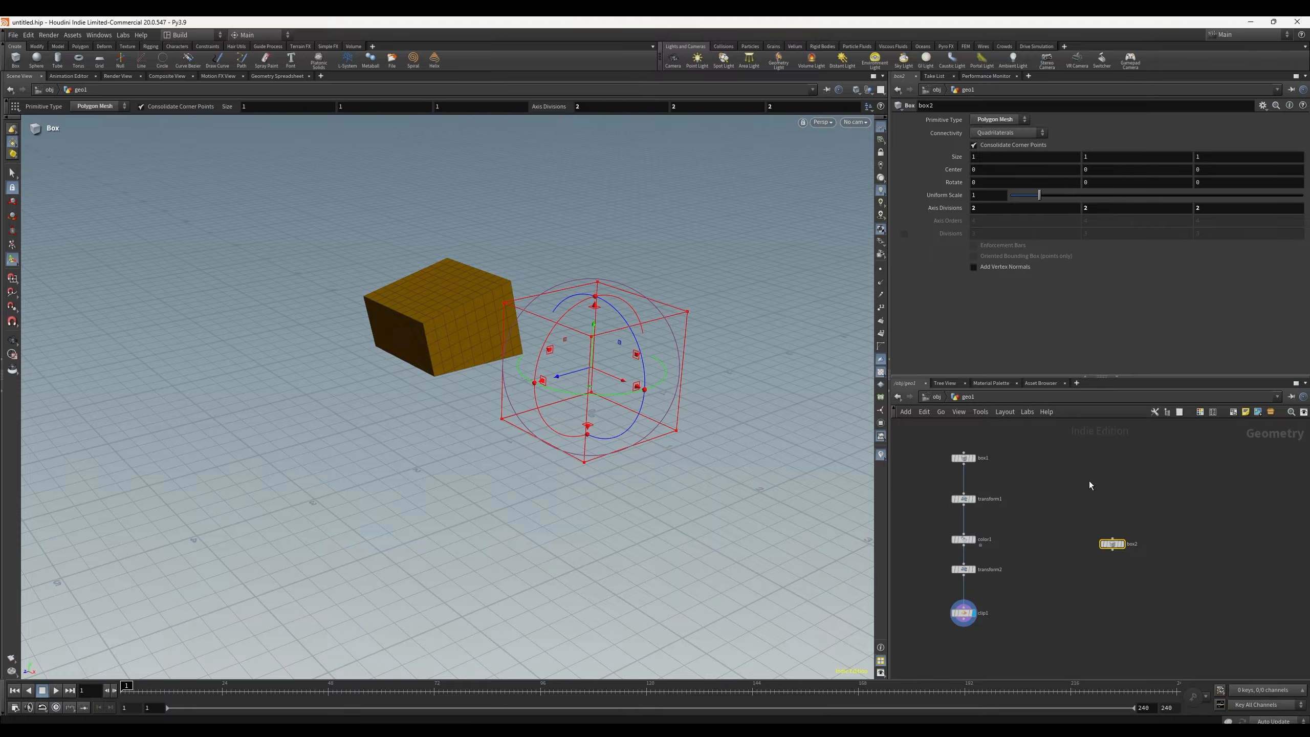
# Step: Toggle the display between the separate Box node and the clip node to compare their outputs in the viewport
pyautogui.click(1118, 547)
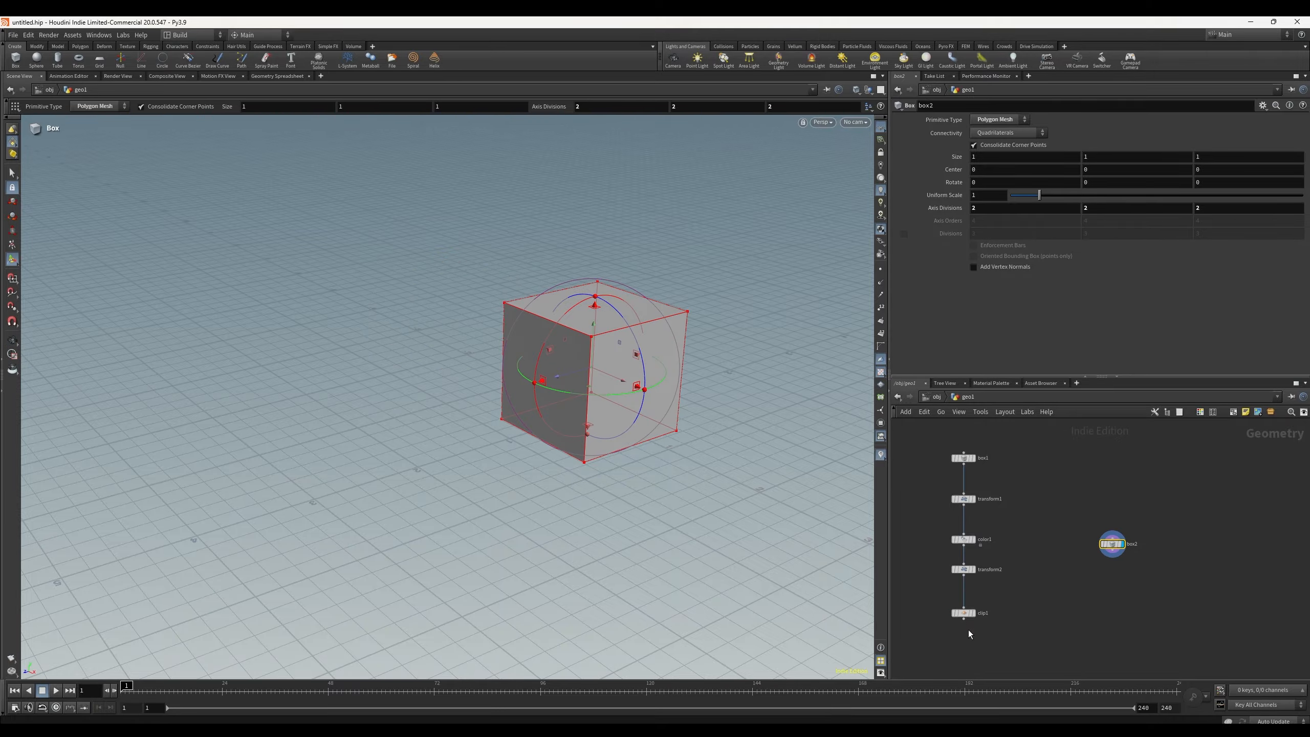
pyautogui.click(967, 614)
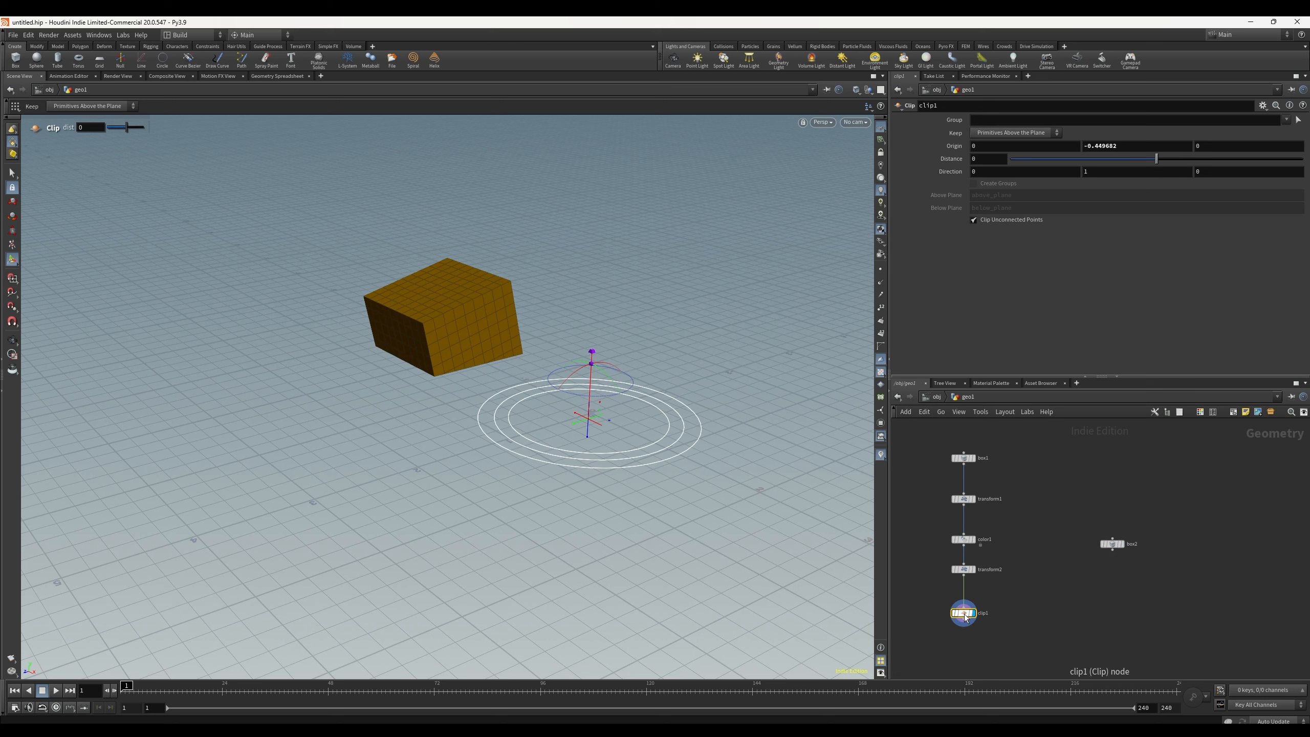
pyautogui.click(1118, 544)
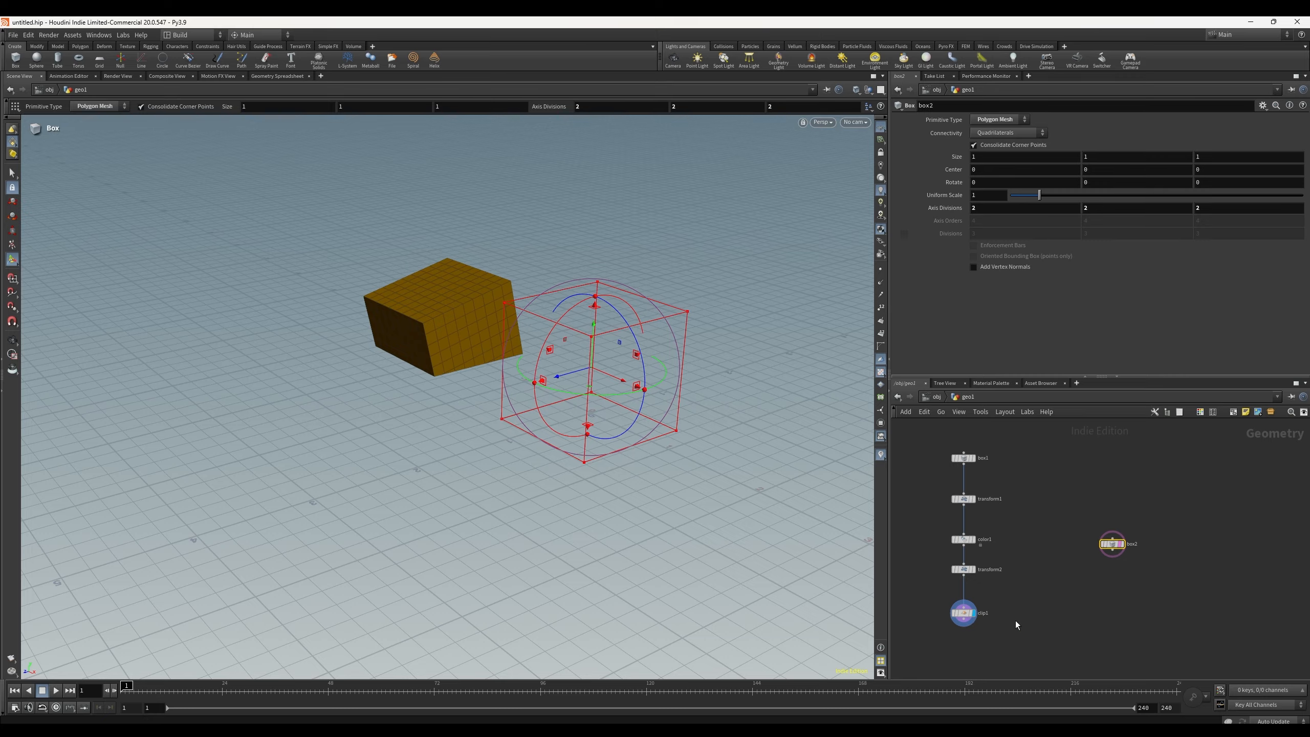
pyautogui.click(963, 613)
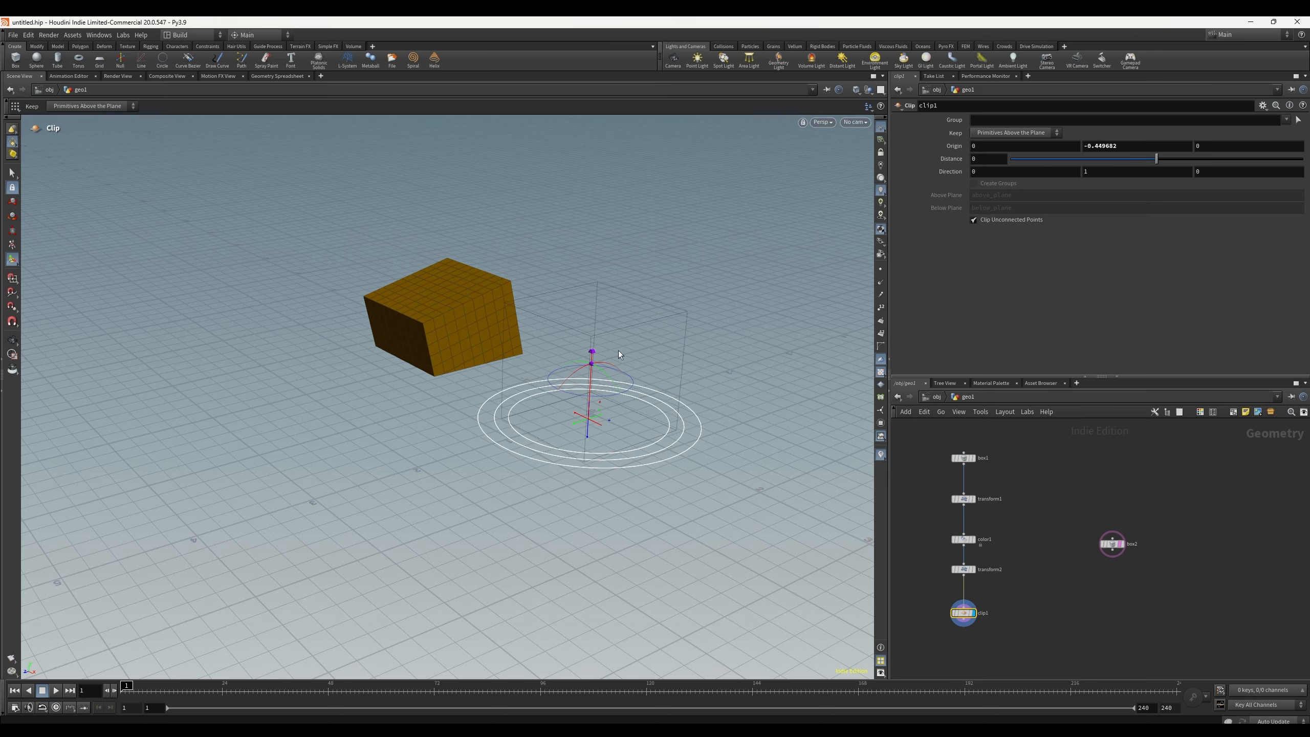
pyautogui.moveTo(1120, 544)
pyautogui.click(1112, 545)
pyautogui.moveTo(1114, 547)
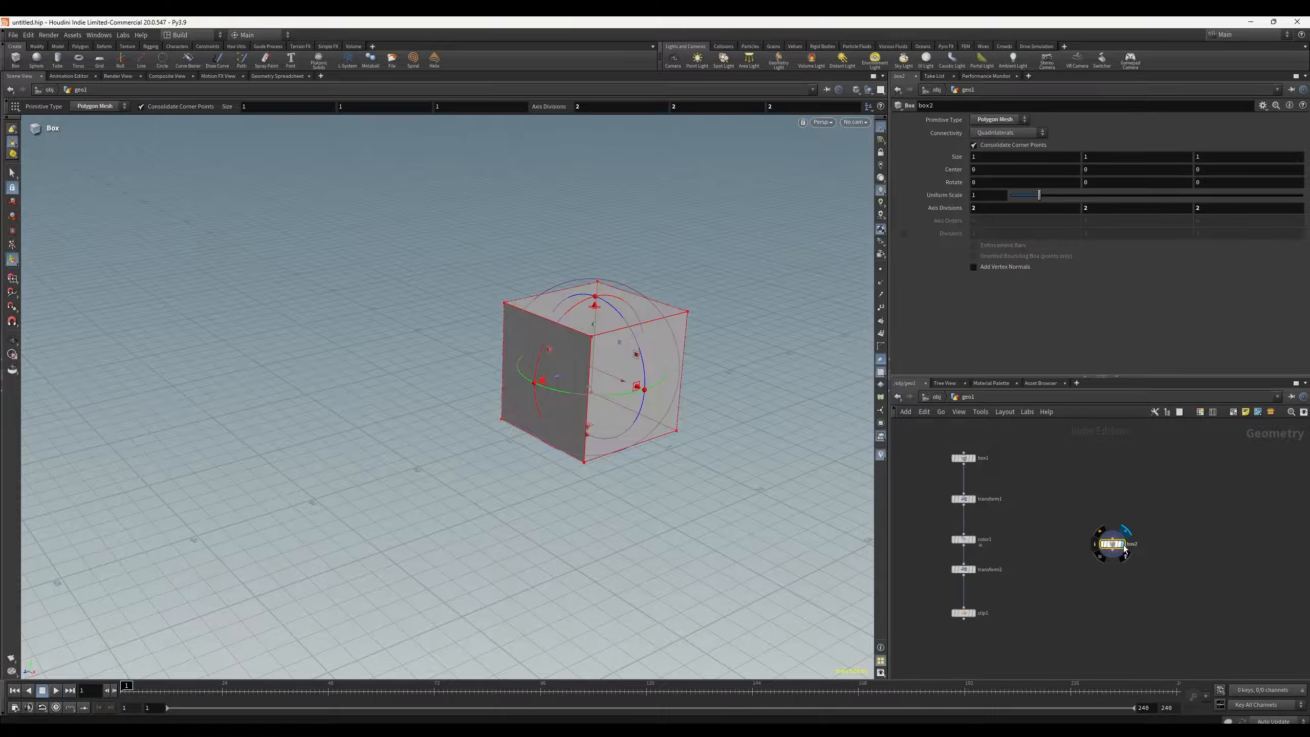
pyautogui.click(974, 614)
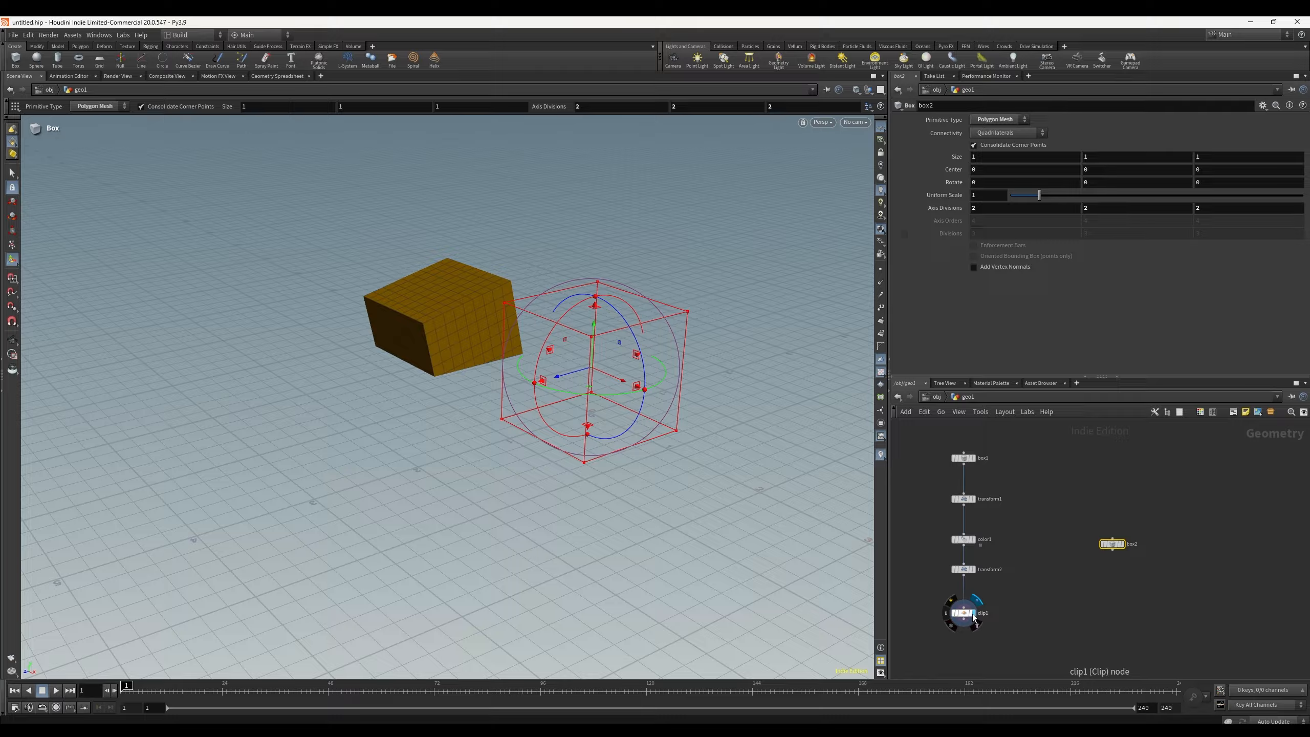
pyautogui.click(1123, 546)
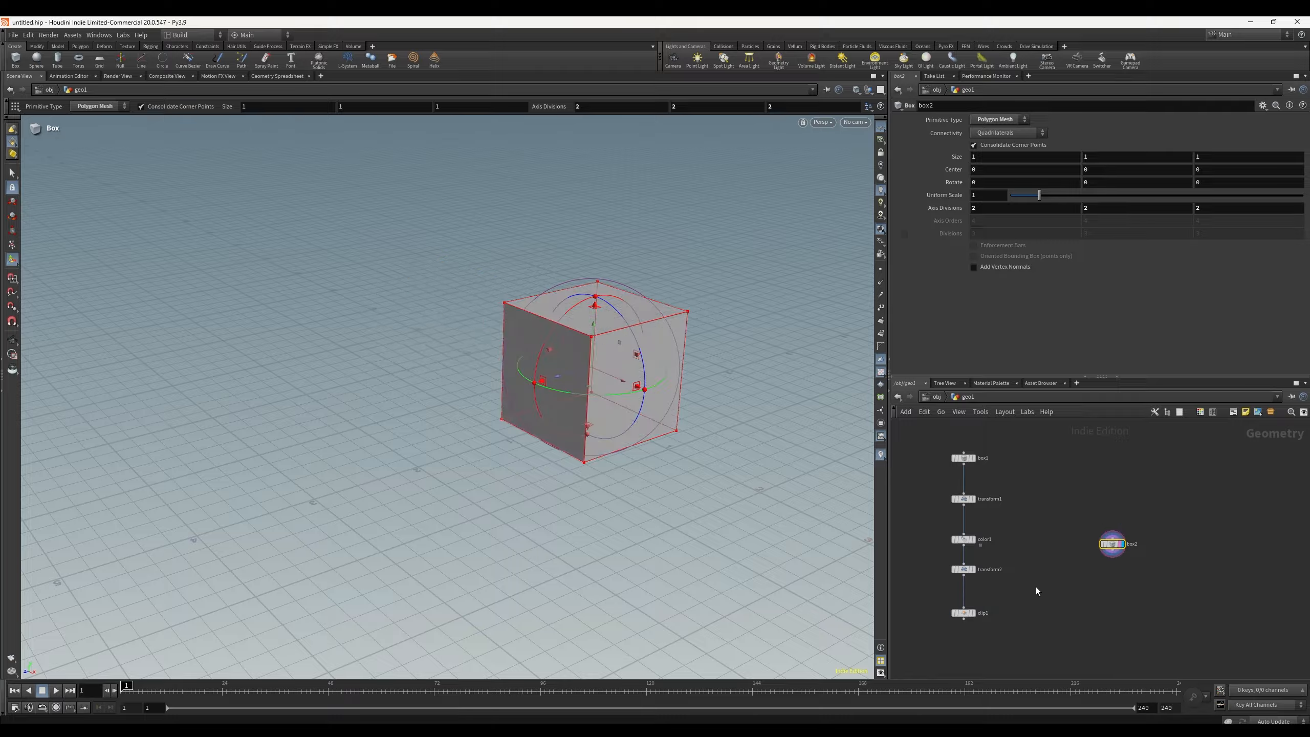
pyautogui.click(974, 616)
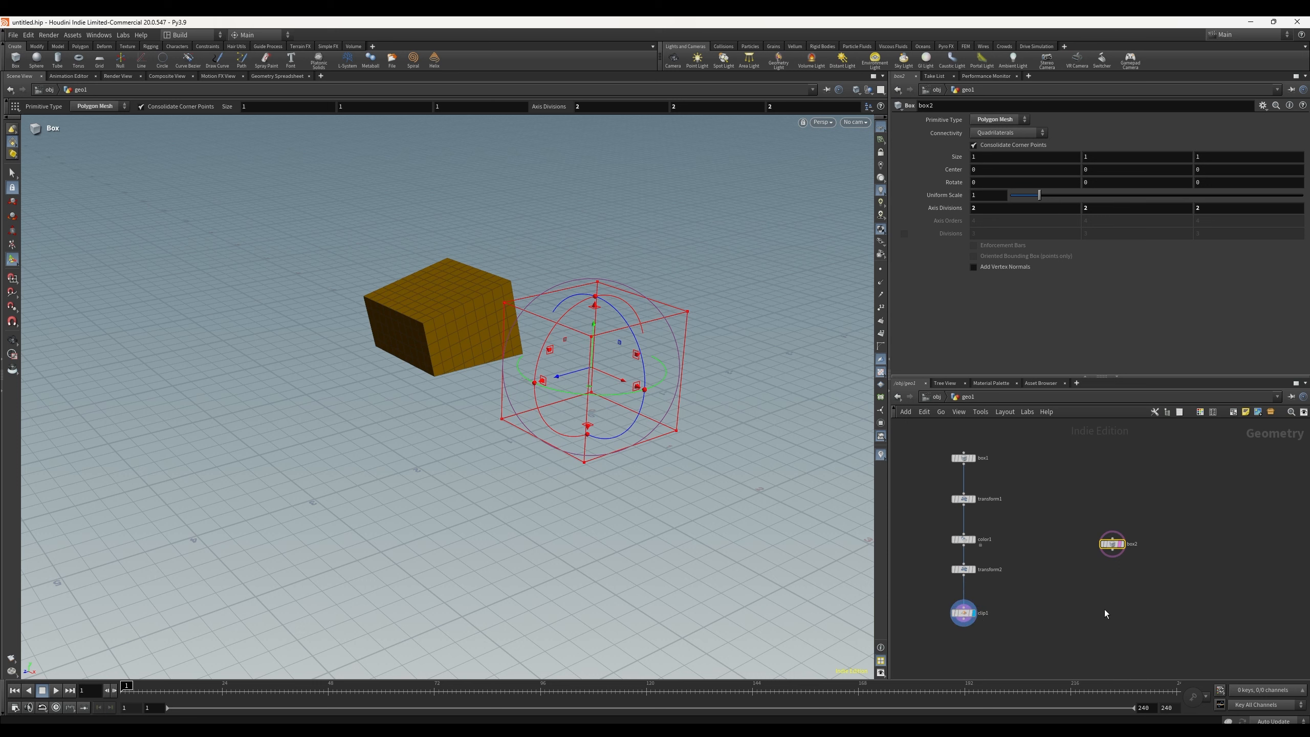
pyautogui.click(969, 619)
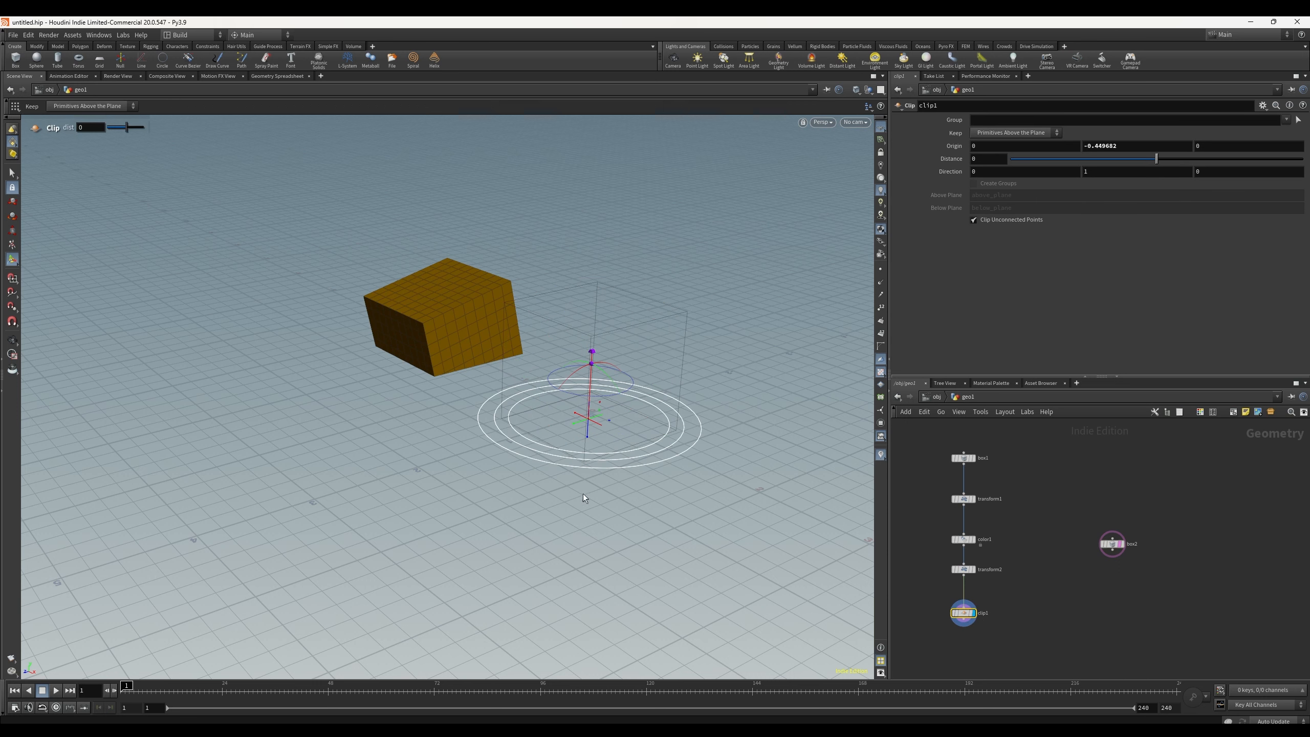
pyautogui.click(965, 570)
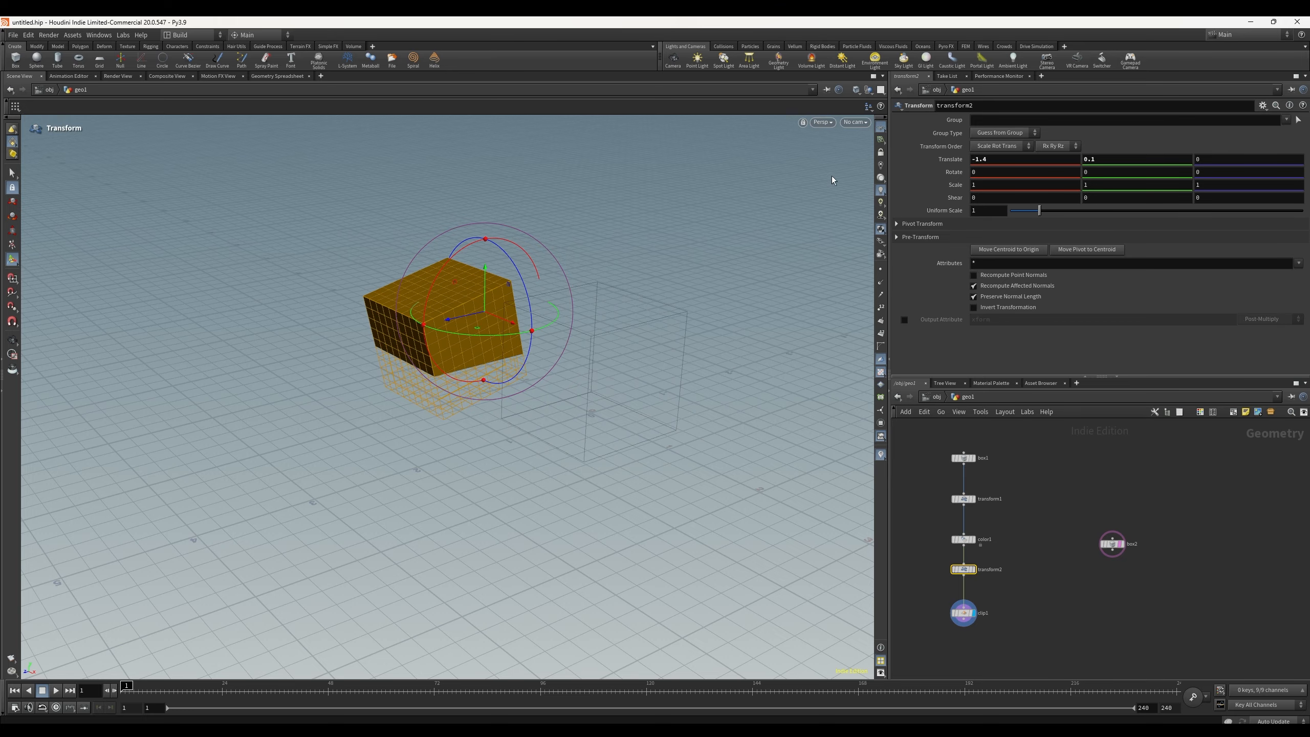
# Step: Switch the viewport to hide other objects, then back to showing all objects
pyautogui.click(868, 90)
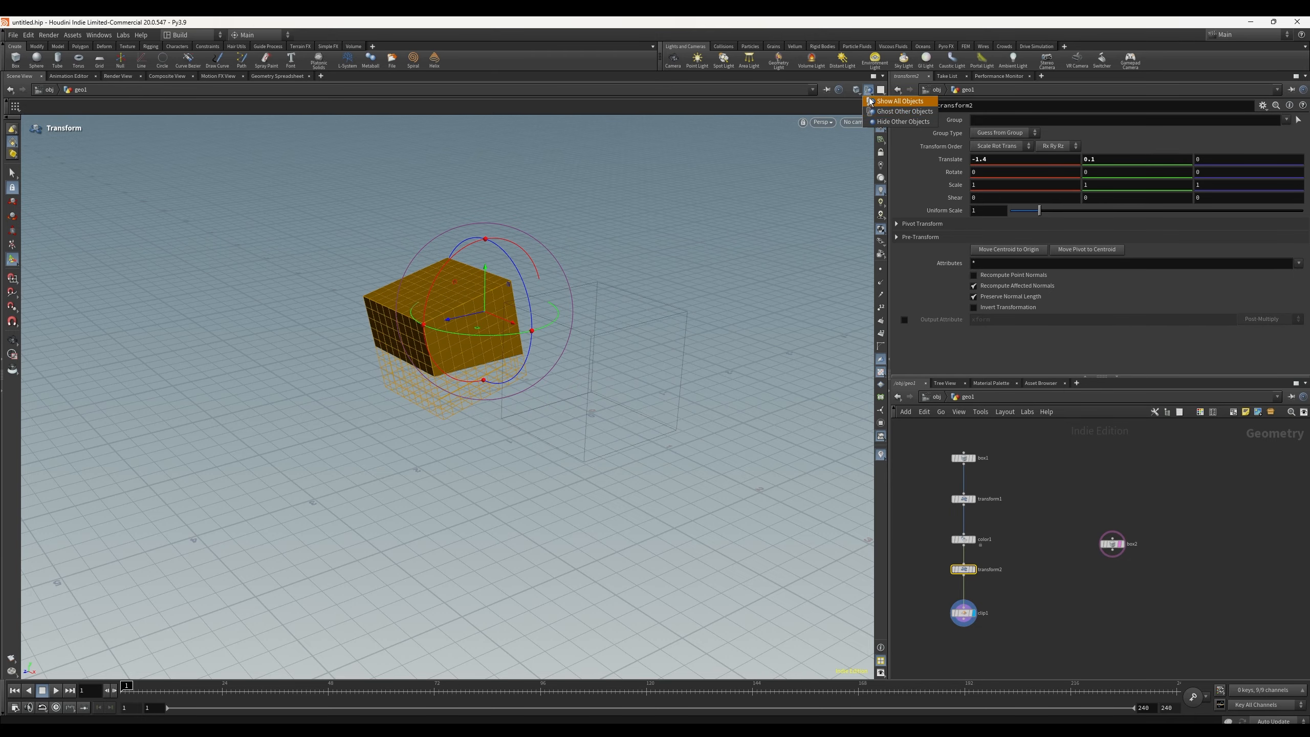
pyautogui.click(901, 122)
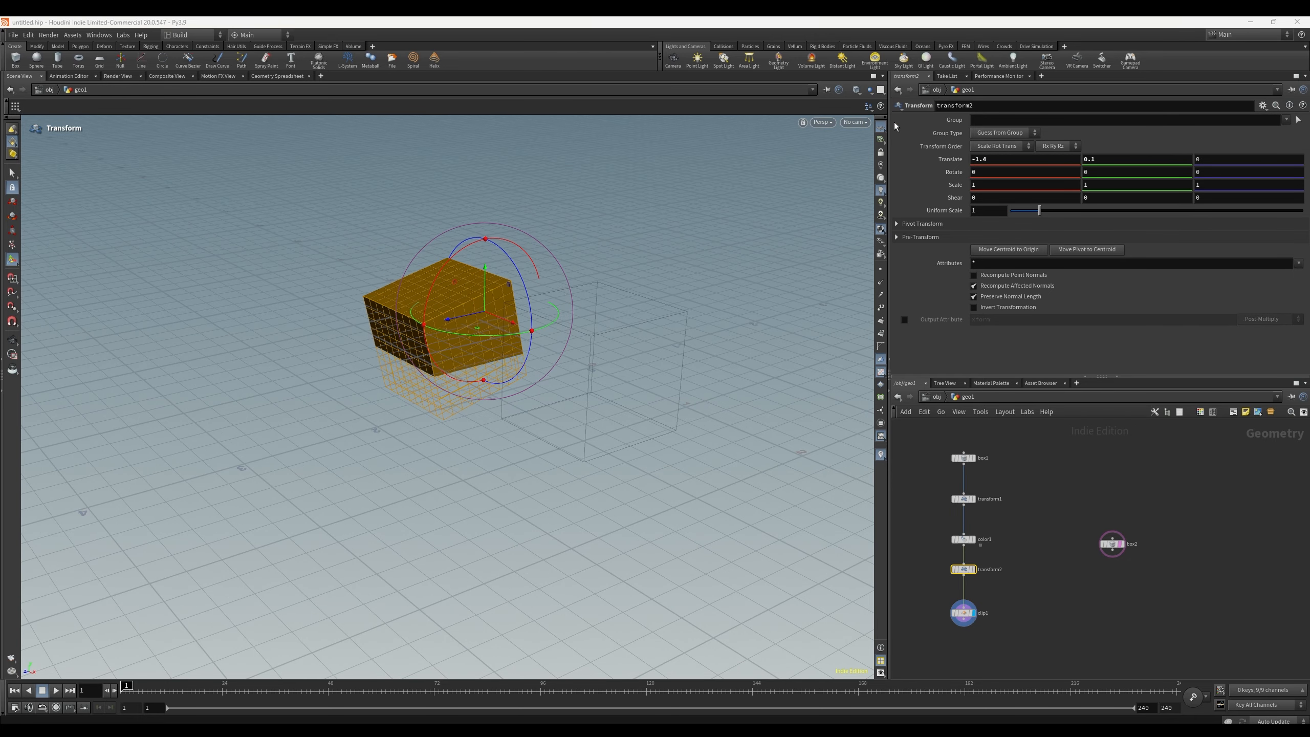
pyautogui.click(869, 90)
pyautogui.click(898, 102)
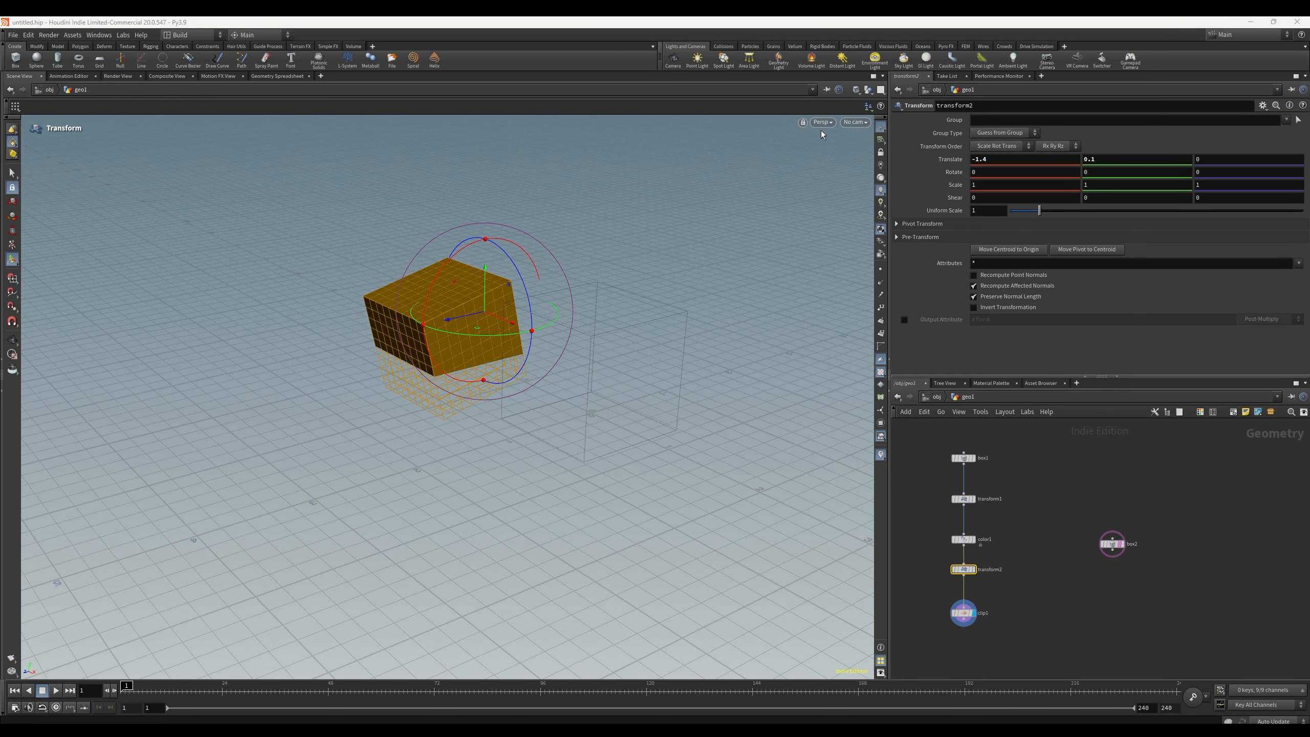
# Step: Move the separate Box node slightly up and left in the network
pyautogui.keyDown('alt'); pyautogui.moveTo(673, 460); pyautogui.dragTo(780, 448); pyautogui.keyUp('alt')
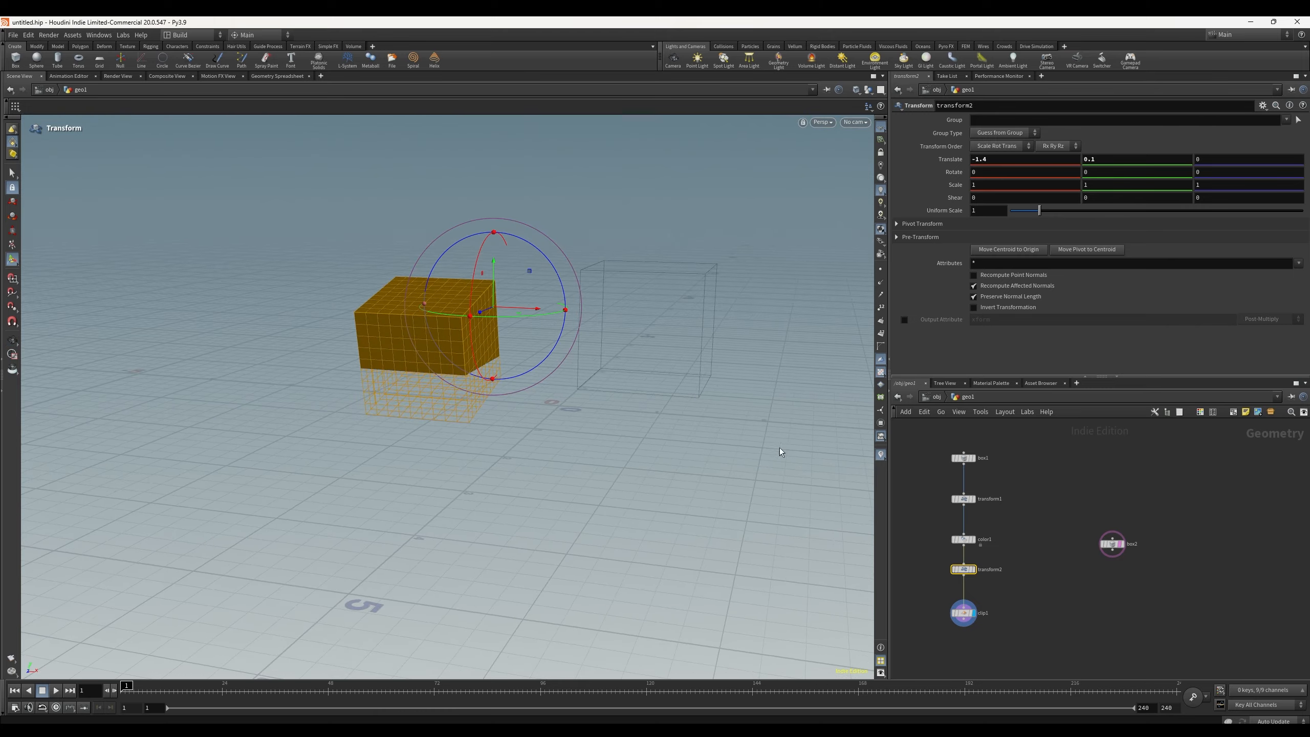
pyautogui.click(1089, 608)
pyautogui.moveTo(1114, 548)
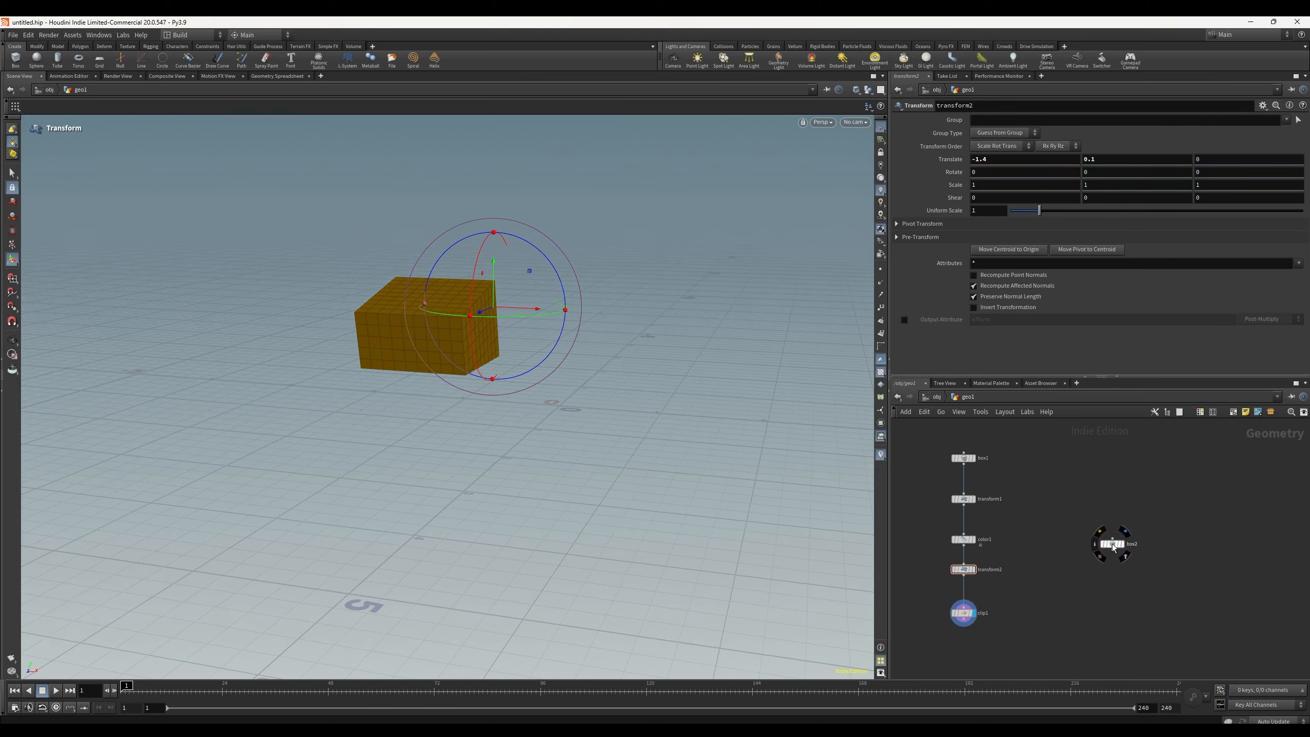
pyautogui.moveTo(1114, 548); pyautogui.dragTo(1090, 534)
# Step: Add a Merge node below the separate Box node, beside the clip node
pyautogui.press('Tab')
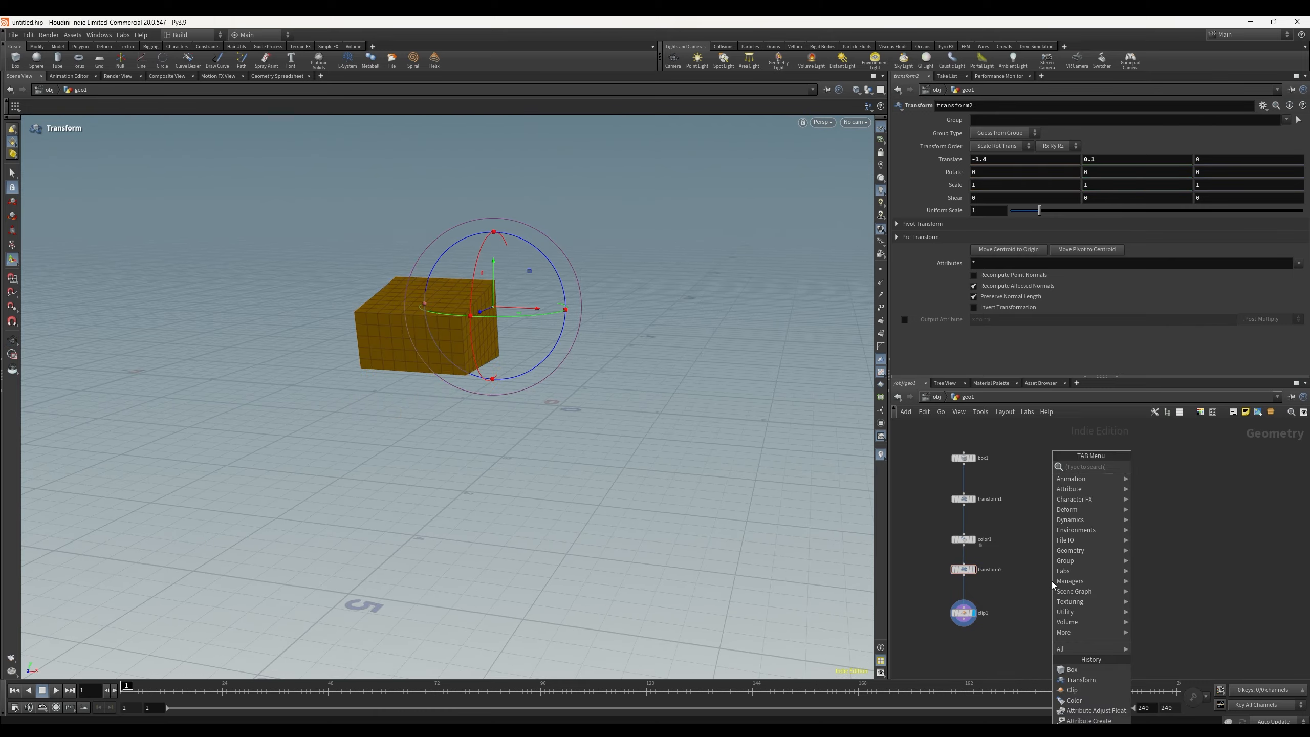
pyautogui.write('merge')
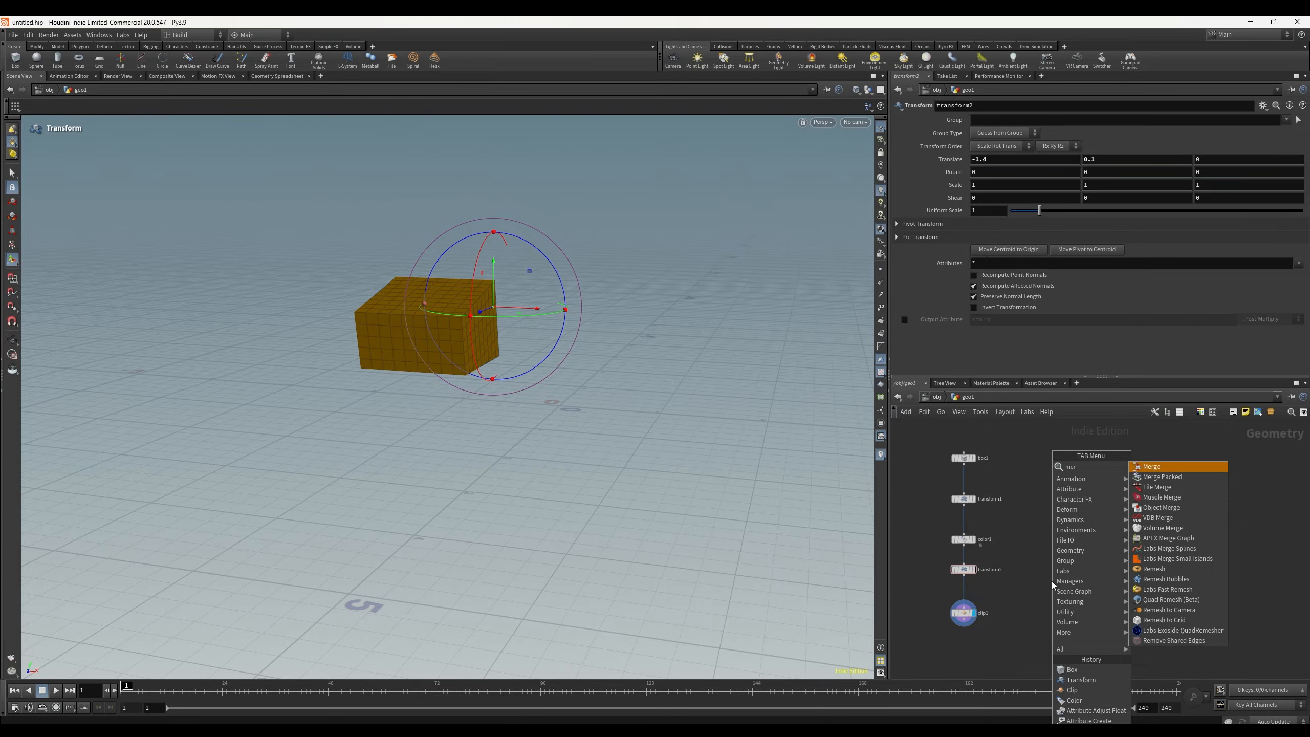
pyautogui.press('Return')
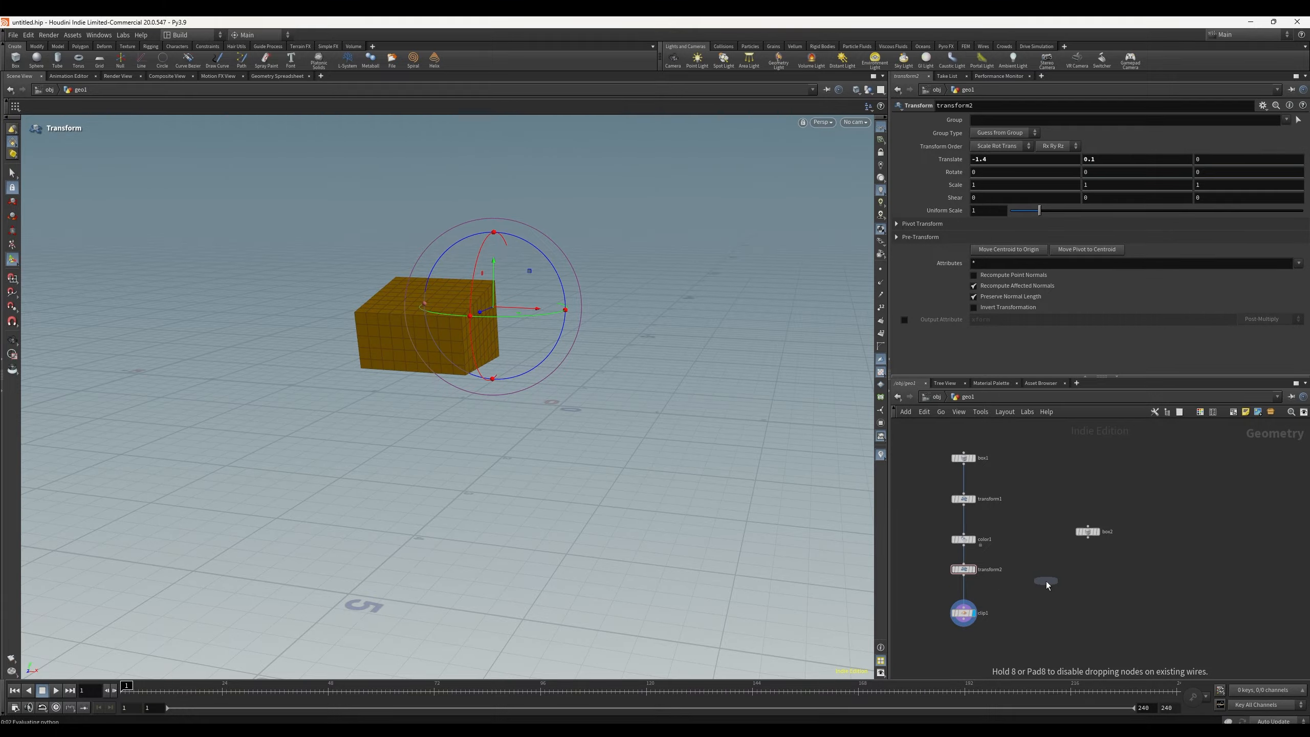
pyautogui.click(1047, 585)
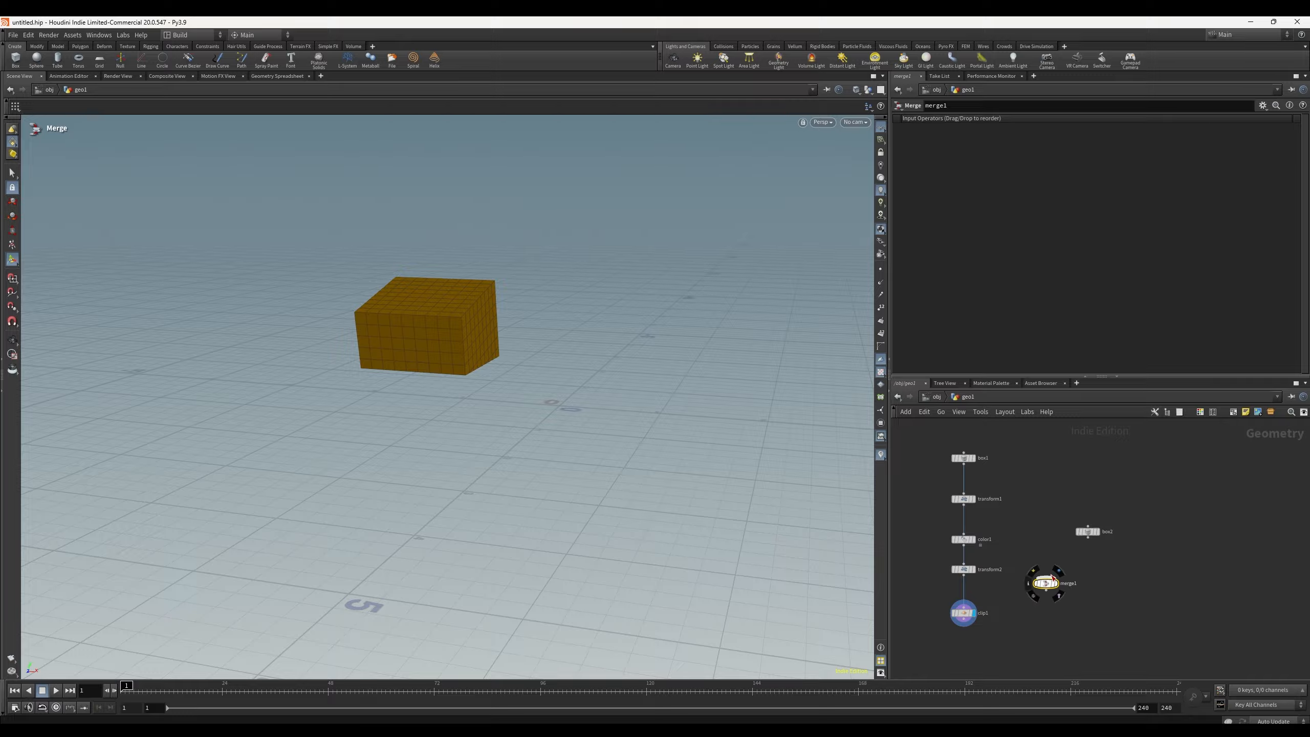
# Step: Wire the separate box and the clip output into the Merge node
pyautogui.moveTo(1088, 538); pyautogui.dragTo(1050, 581)
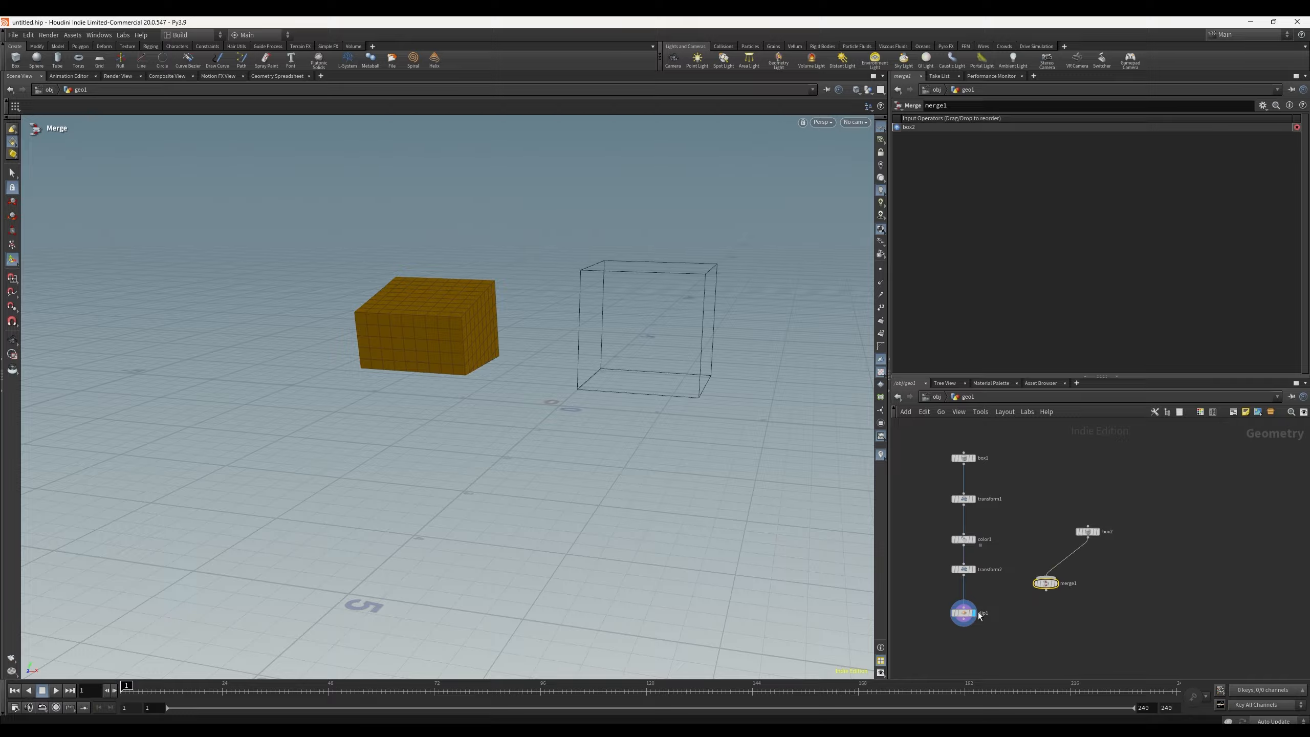
pyautogui.moveTo(961, 626); pyautogui.dragTo(1036, 642)
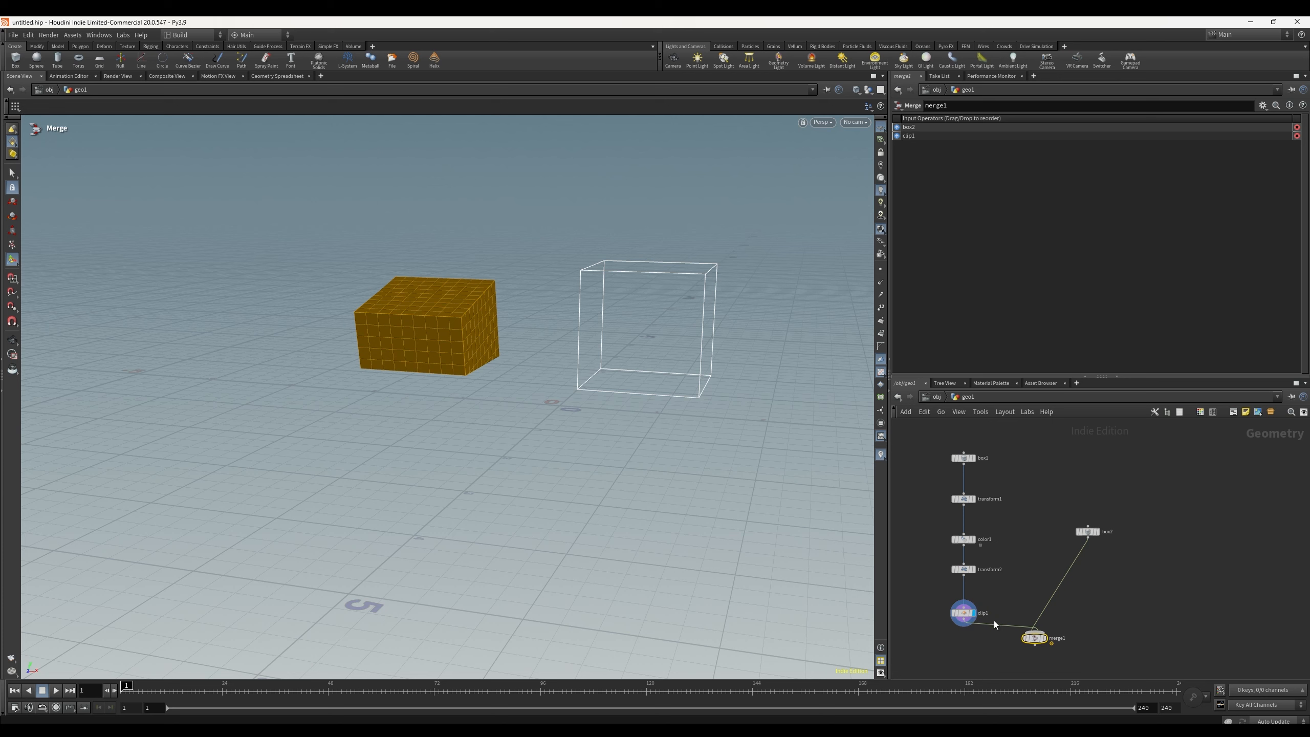
# Step: Reorder the Merge inputs by cutting both wires and reconnecting the clip output first, then the separate box
pyautogui.press('y')
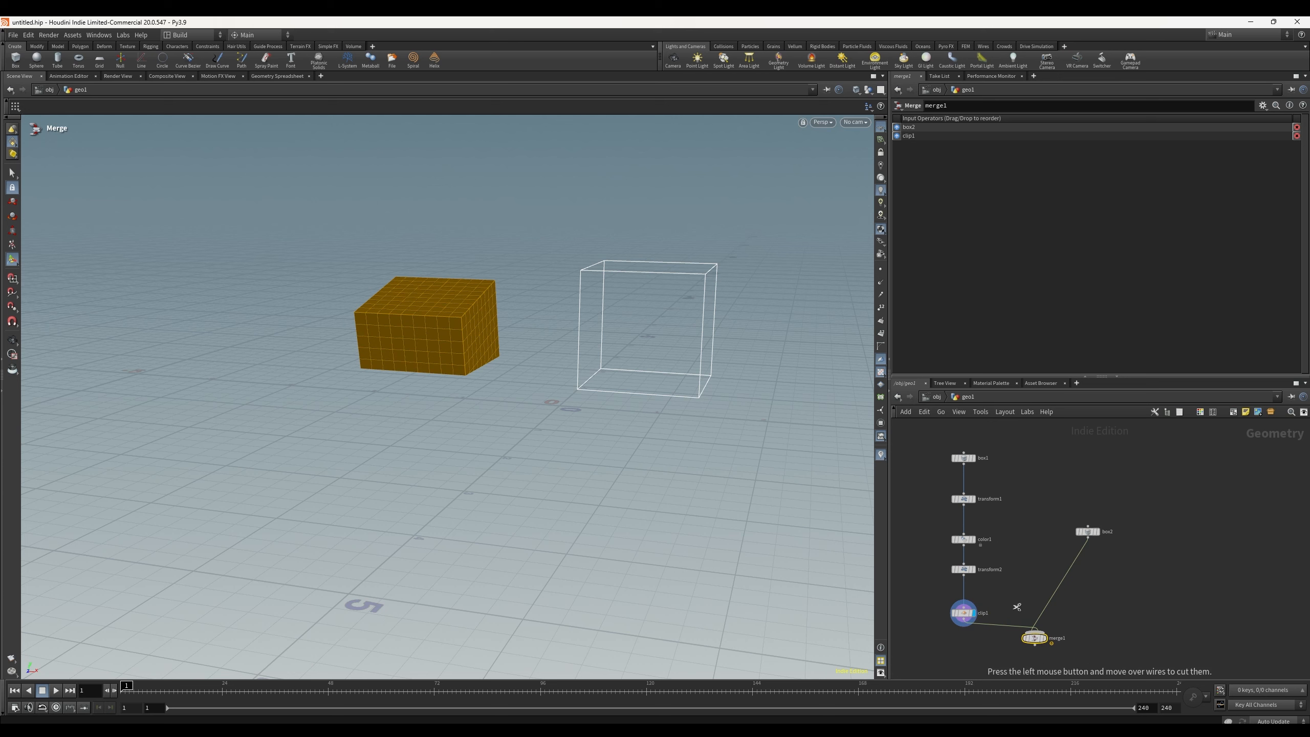
pyautogui.moveTo(1019, 609); pyautogui.dragTo(1003, 658)
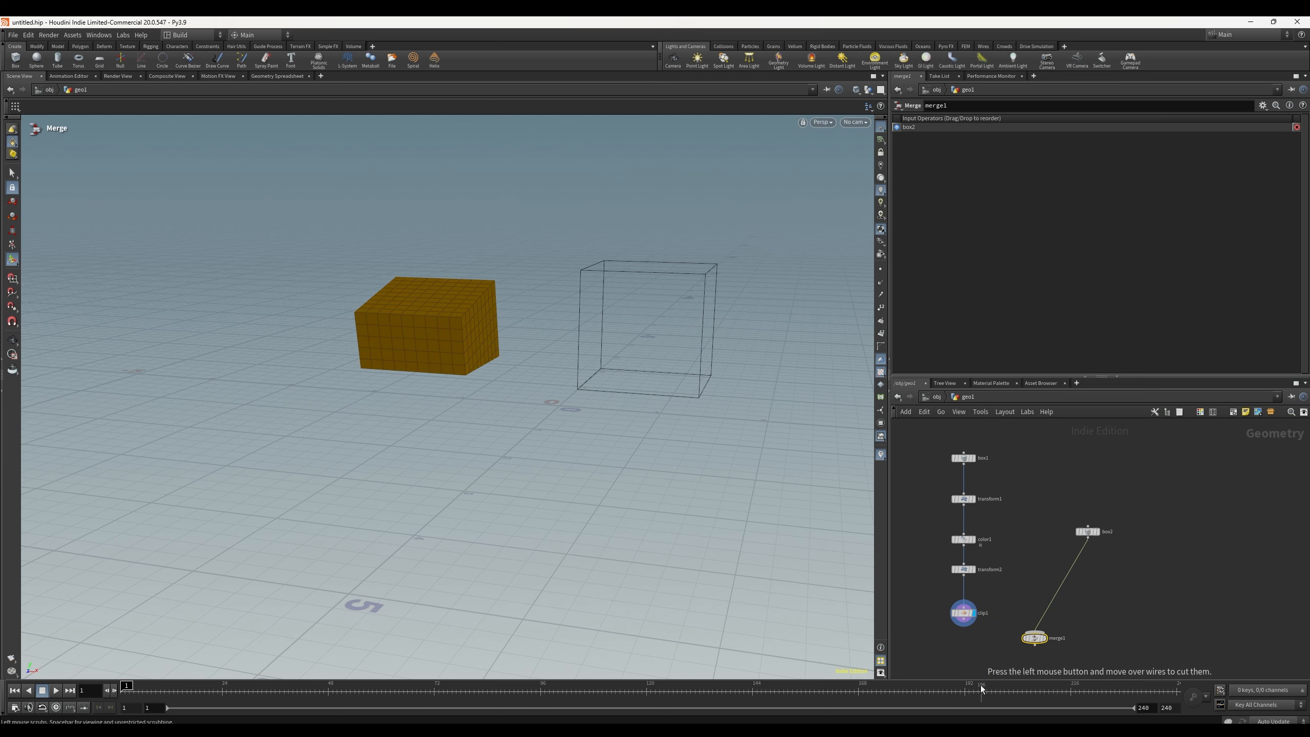
pyautogui.click(1062, 584)
pyautogui.press('Delete')
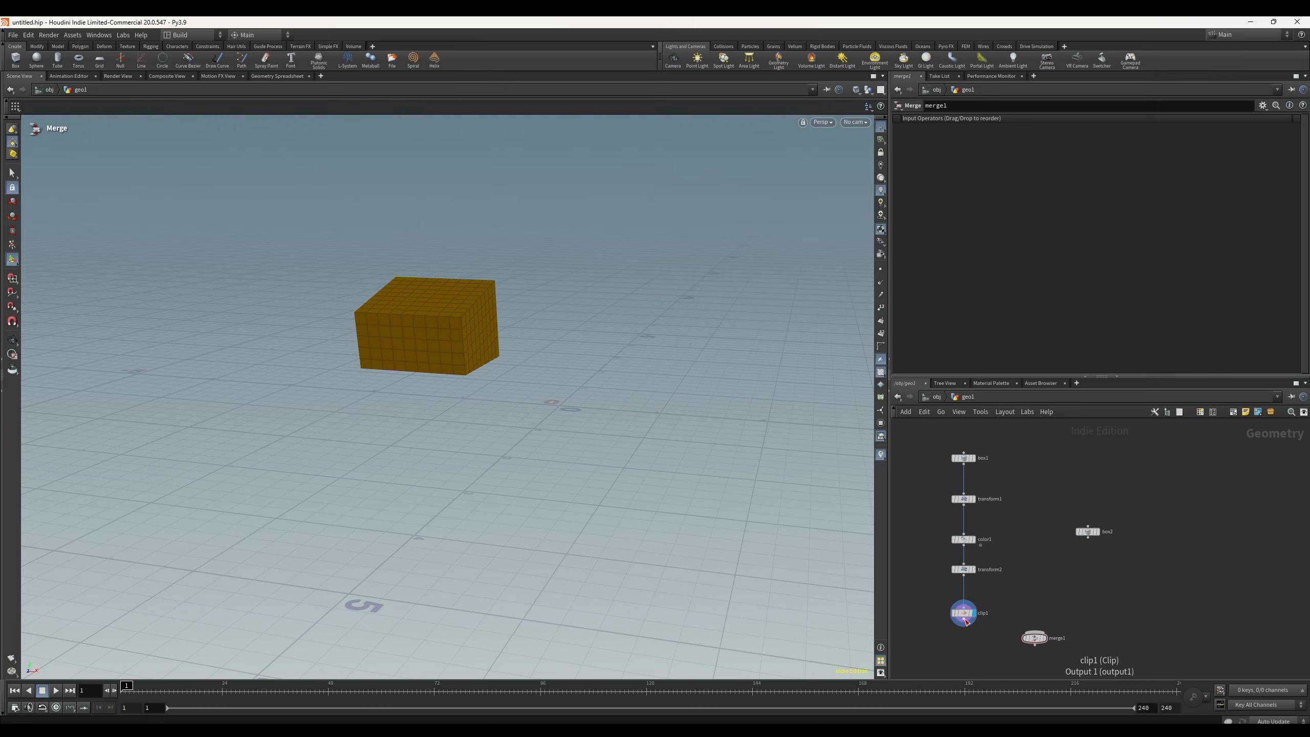
pyautogui.moveTo(964, 625); pyautogui.dragTo(1030, 630)
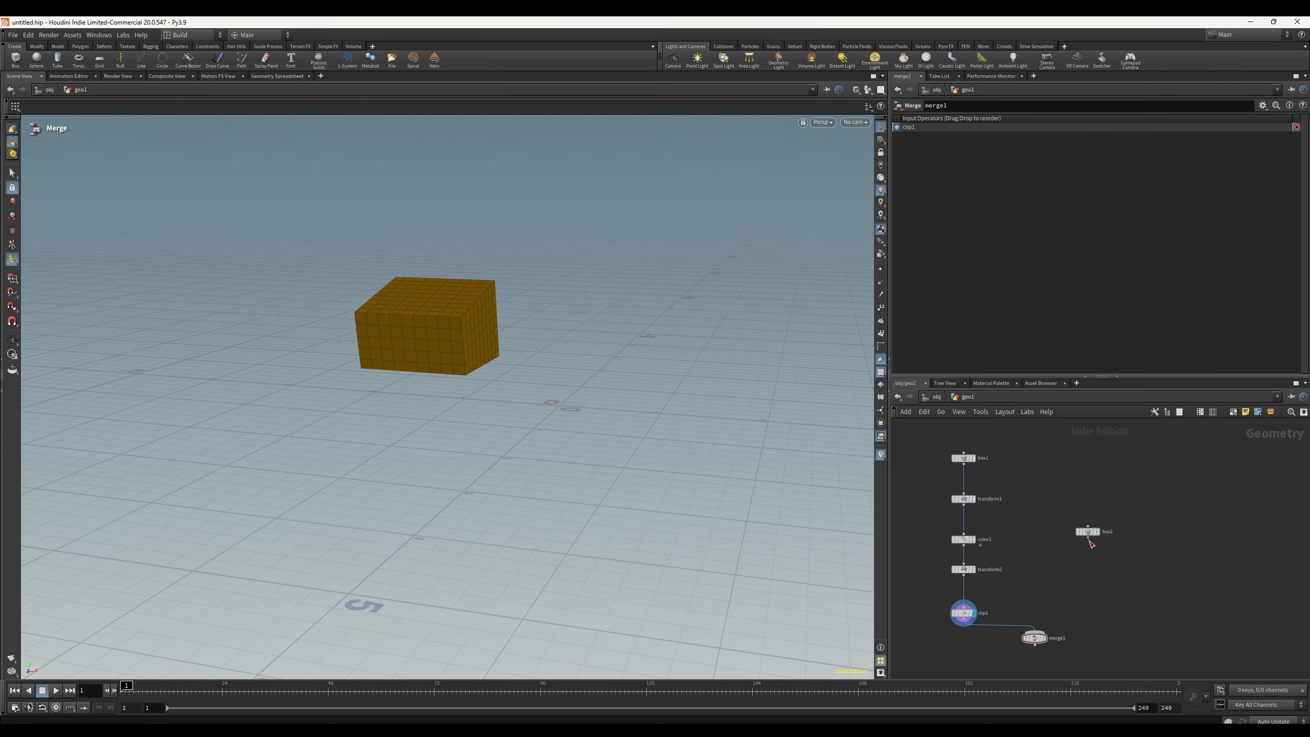
pyautogui.moveTo(1088, 537); pyautogui.dragTo(1030, 622)
# Step: Set the Merge node as the displayed node to view both combined geometries
pyautogui.click(1036, 638)
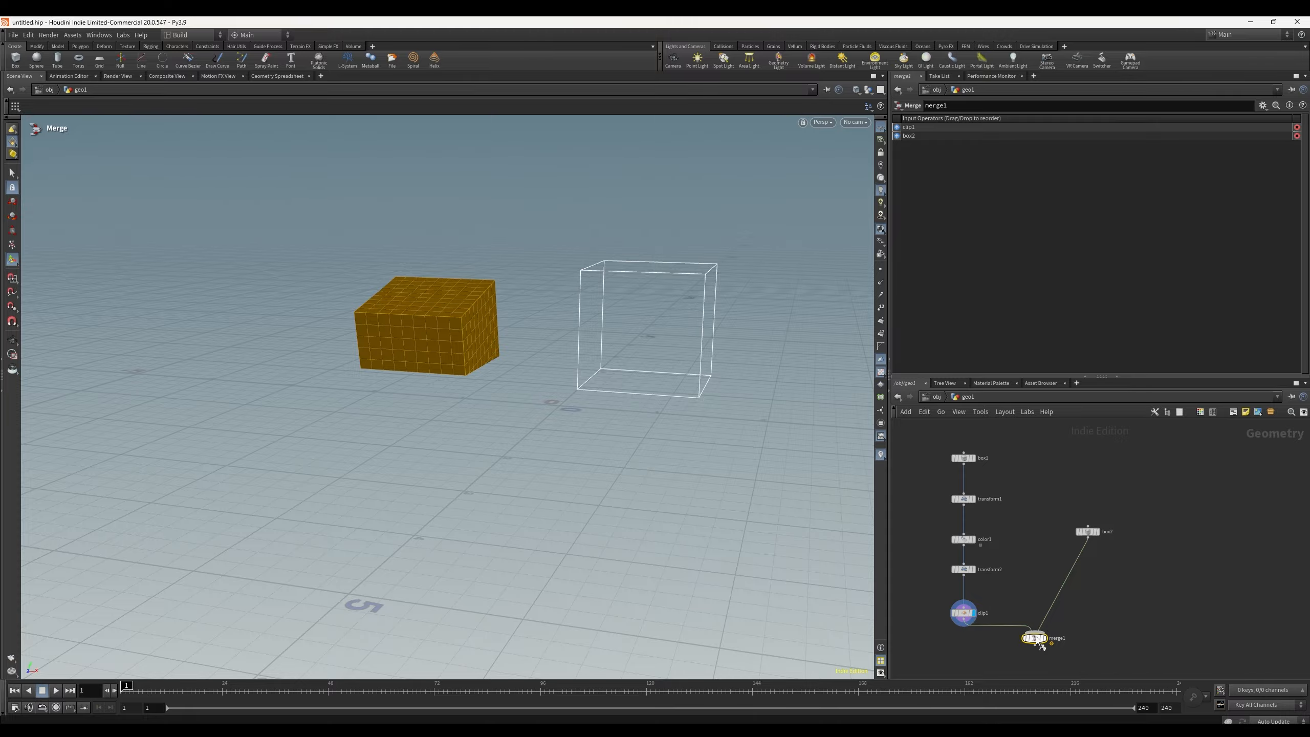
pyautogui.click(1045, 638)
pyautogui.click(1108, 613)
pyautogui.press('Escape')
pyautogui.moveTo(431, 281); pyautogui.dragTo(608, 363)
pyautogui.press('Return')
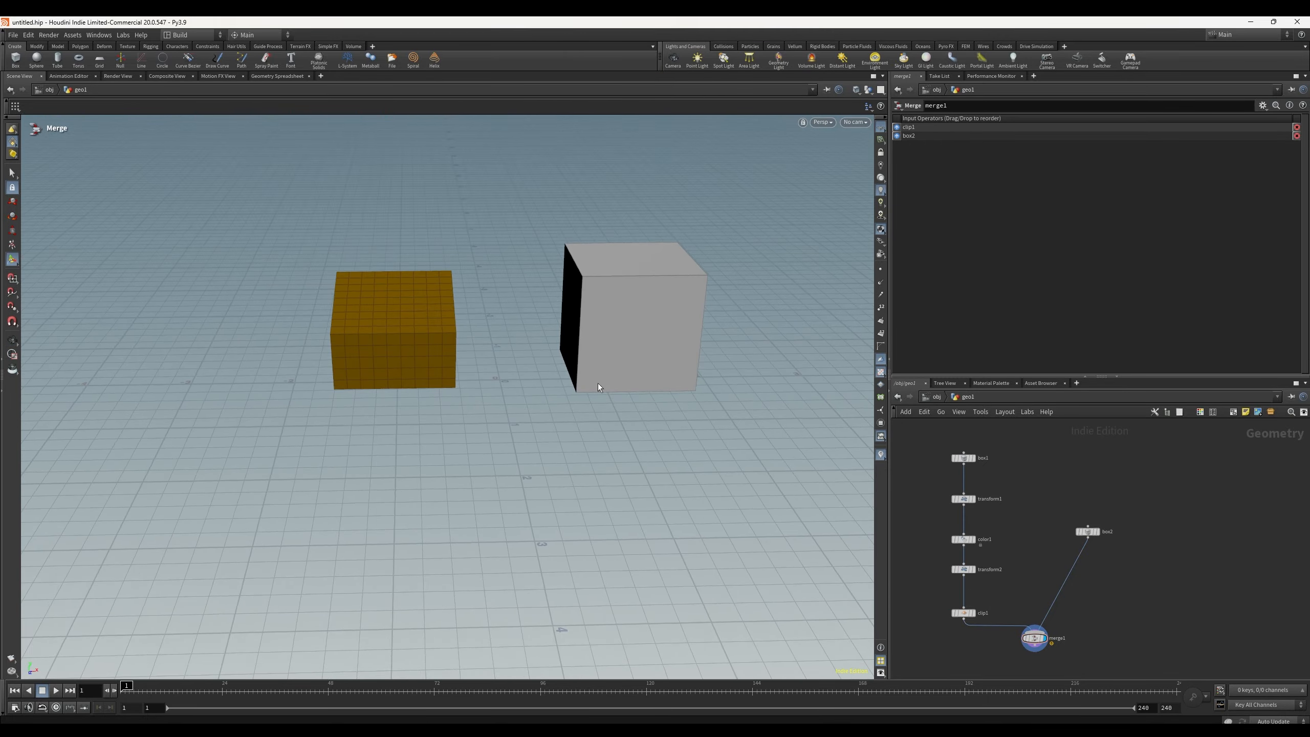
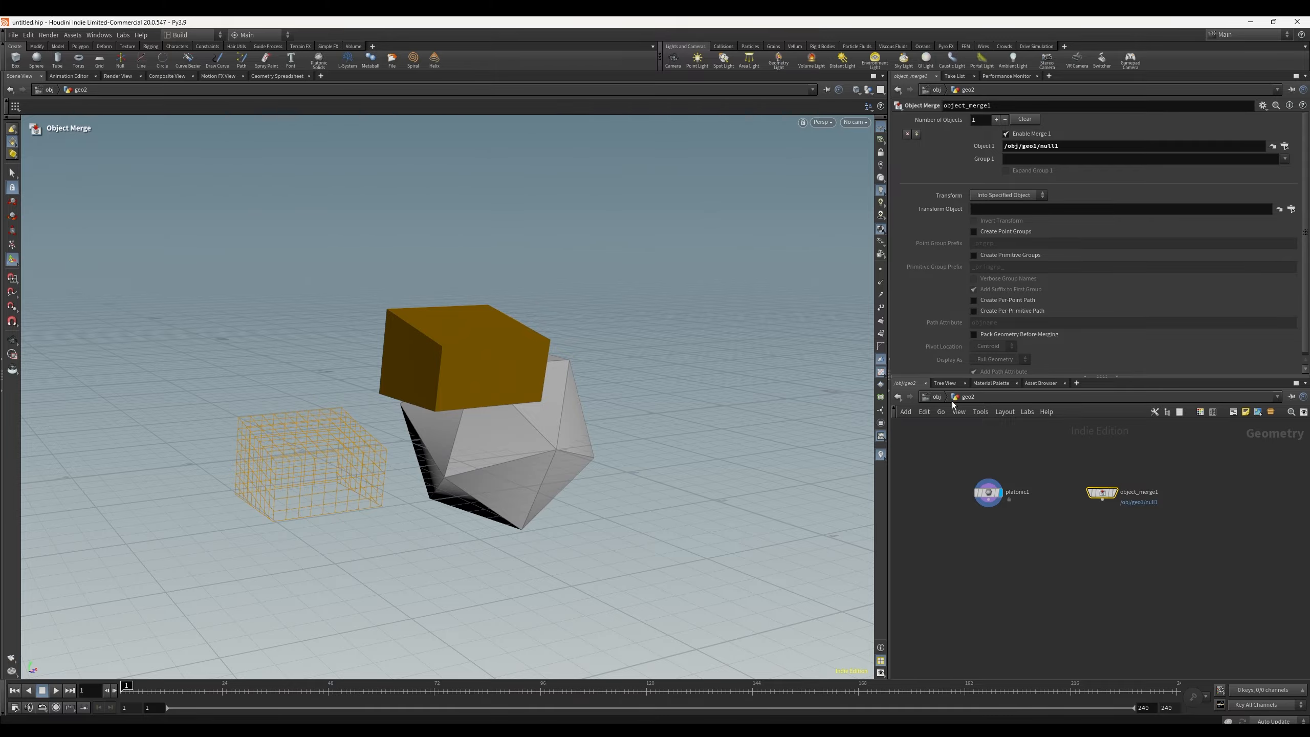
# Step: Move between the geo1 and geo2 networks to compare what each one shows in the viewport
pyautogui.click(931, 401)
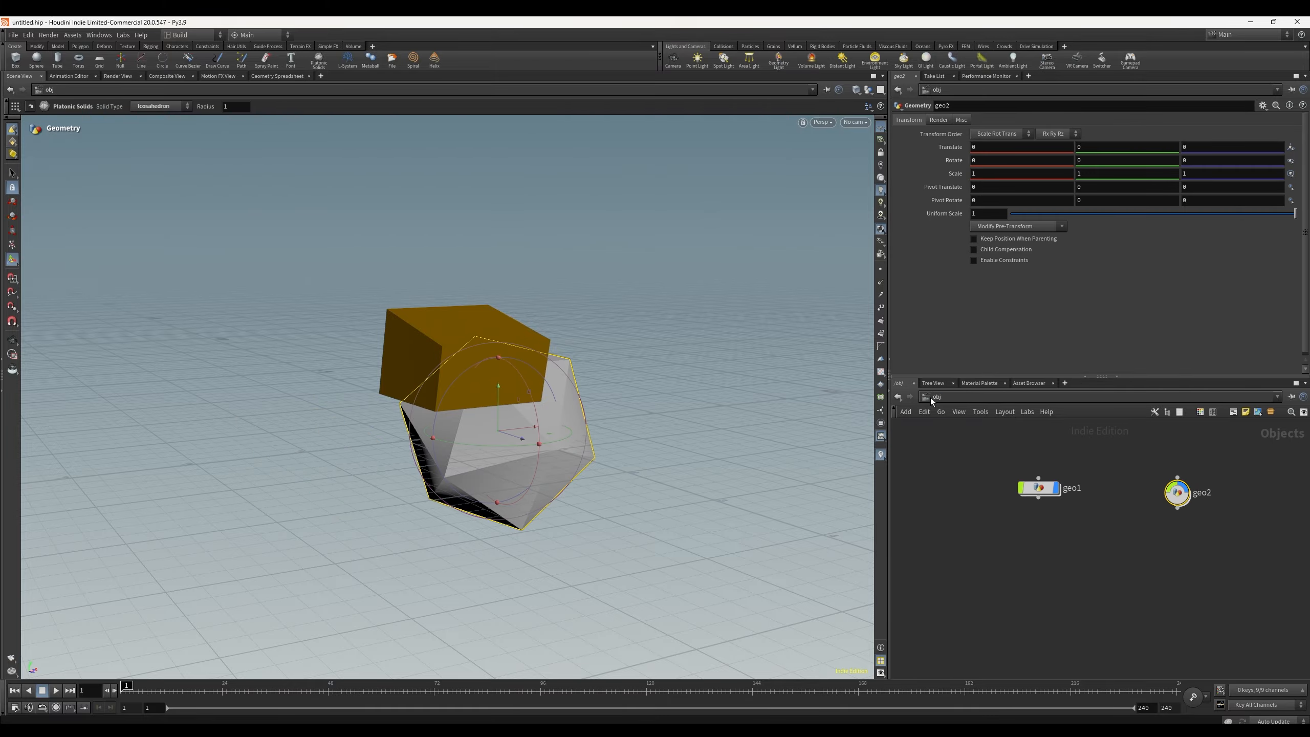
pyautogui.doubleClick(1041, 491)
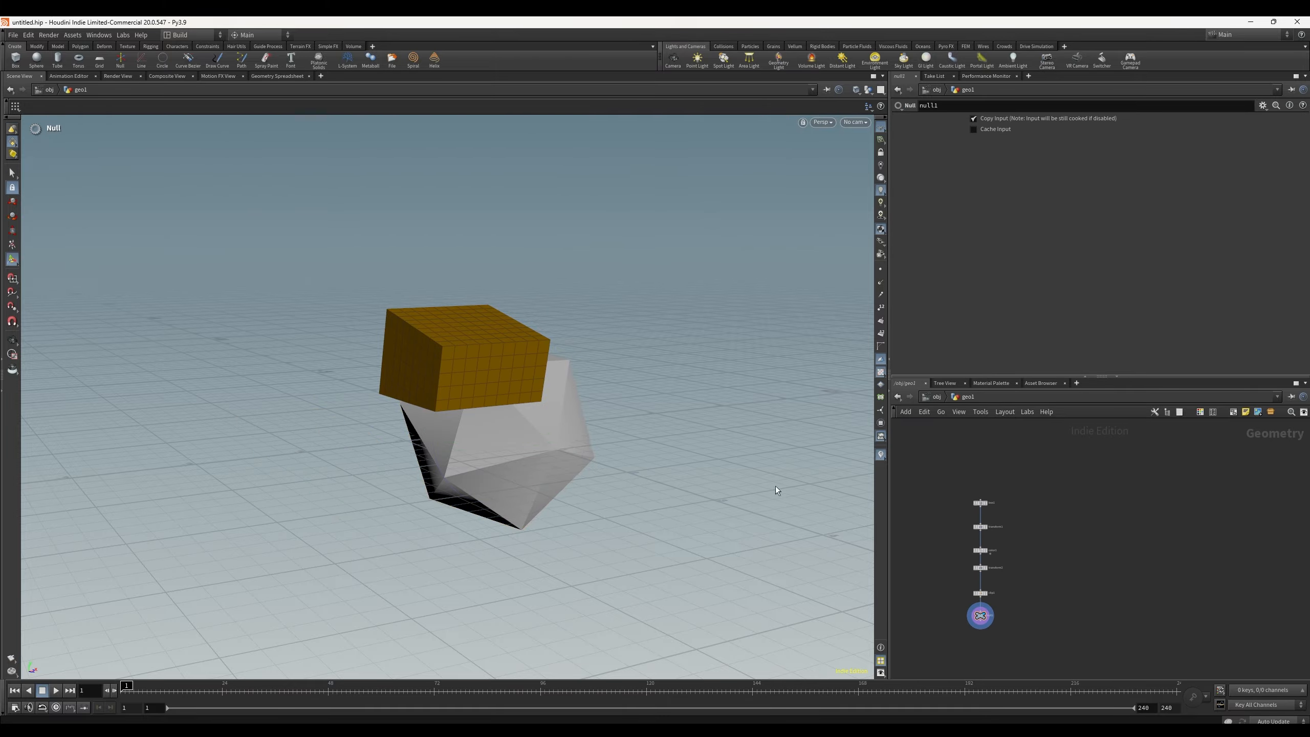
pyautogui.keyDown('alt'); pyautogui.moveTo(579, 425); pyautogui.dragTo(490, 409); pyautogui.keyUp('alt')
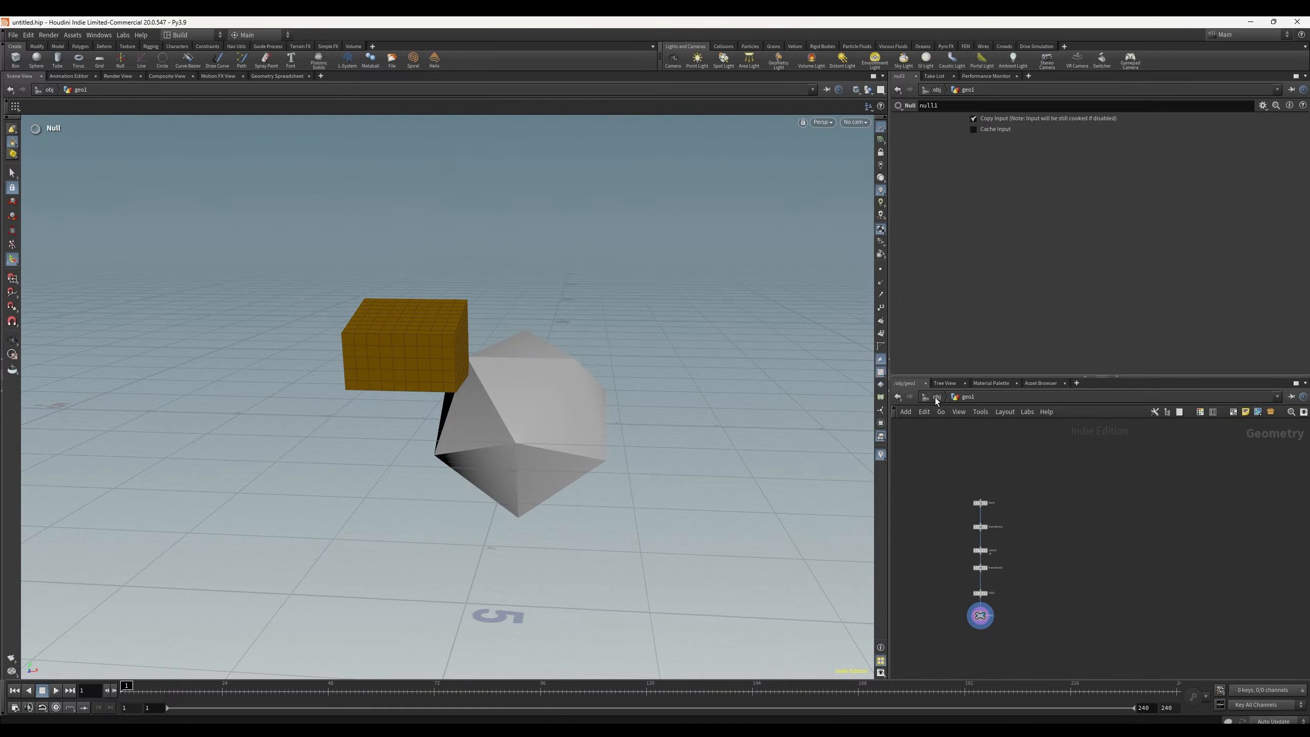
pyautogui.click(964, 397)
pyautogui.click(989, 431)
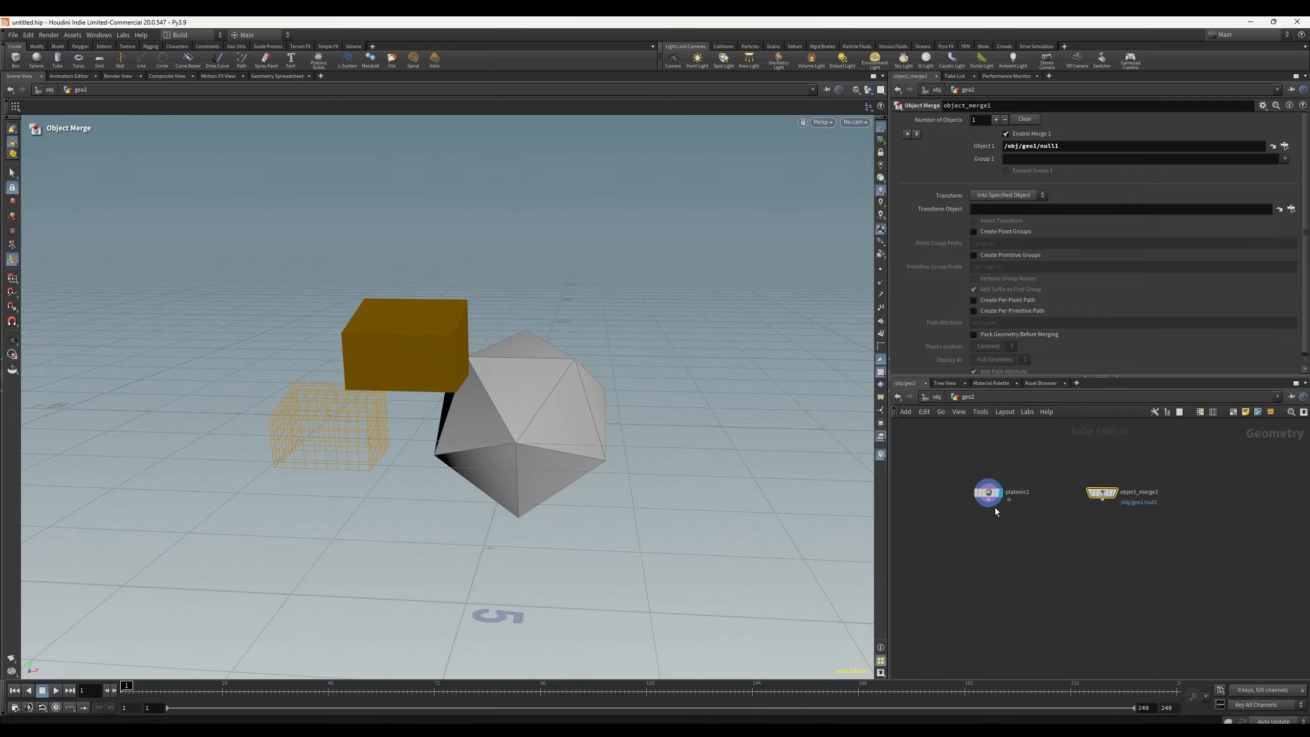
pyautogui.keyDown('alt'); pyautogui.moveTo(459, 482); pyautogui.dragTo(562, 474); pyautogui.keyUp('alt')
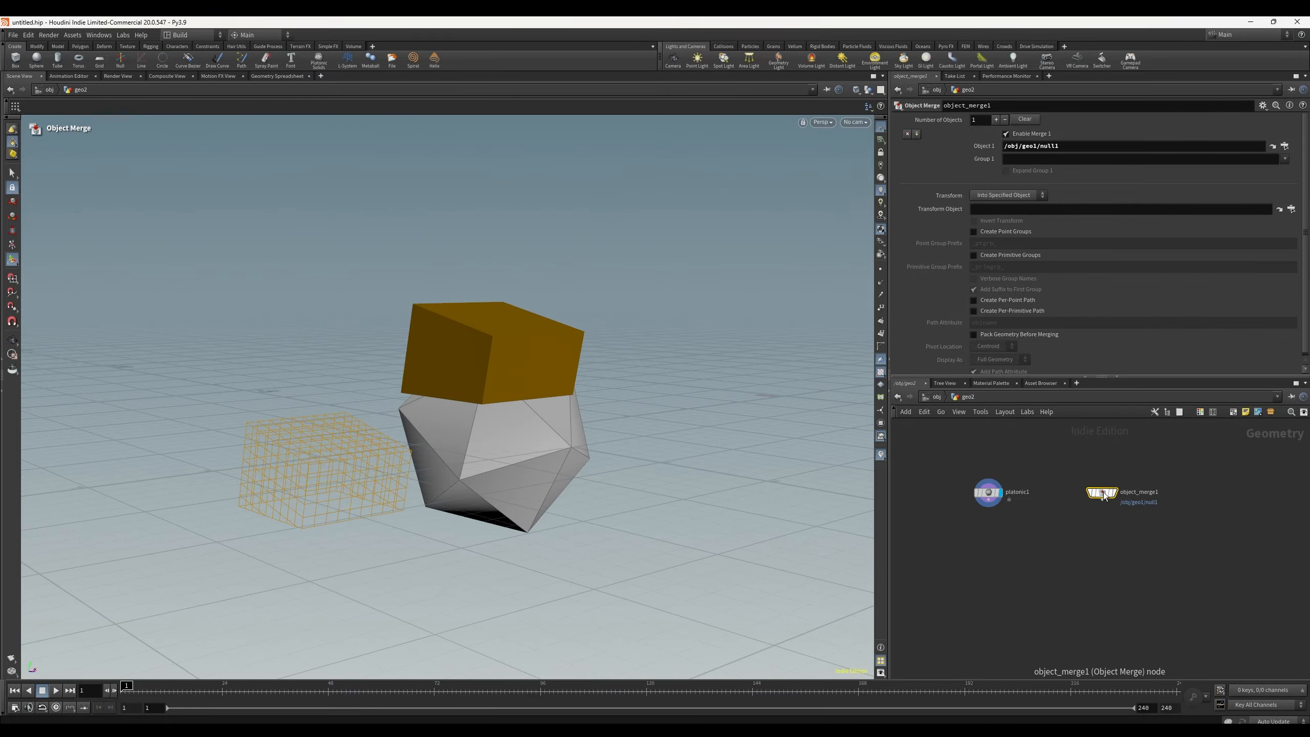
pyautogui.click(965, 396)
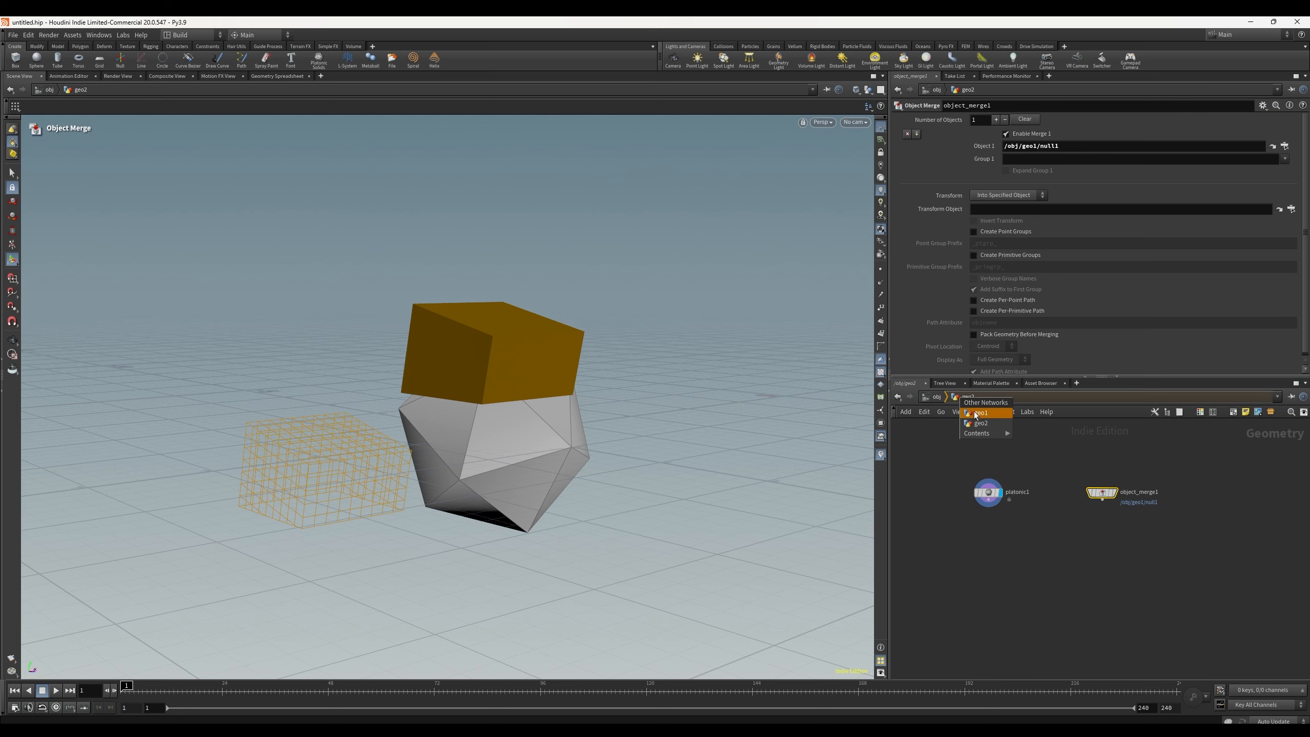
pyautogui.click(977, 420)
pyautogui.scroll(5, 987, 592)
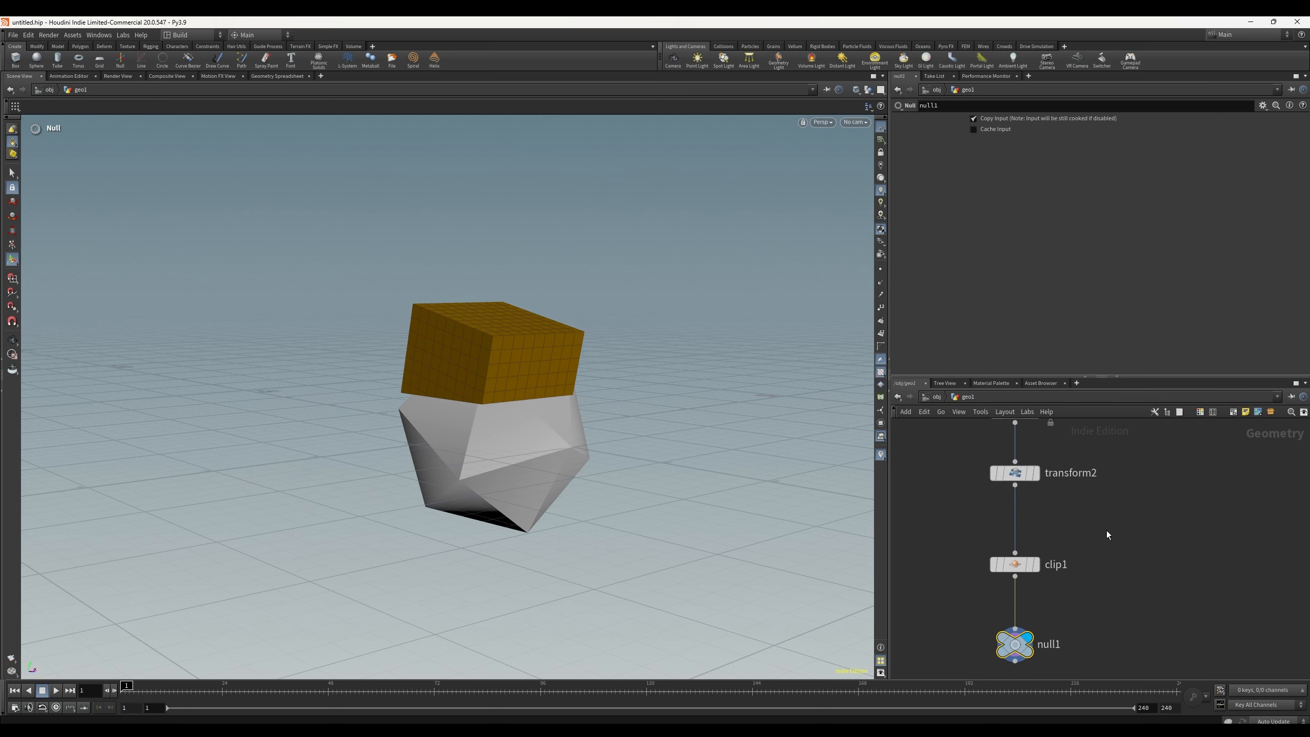
# Step: Set the clip1 node as the displayed node inside geo1
pyautogui.click(1021, 564)
pyautogui.click(1036, 564)
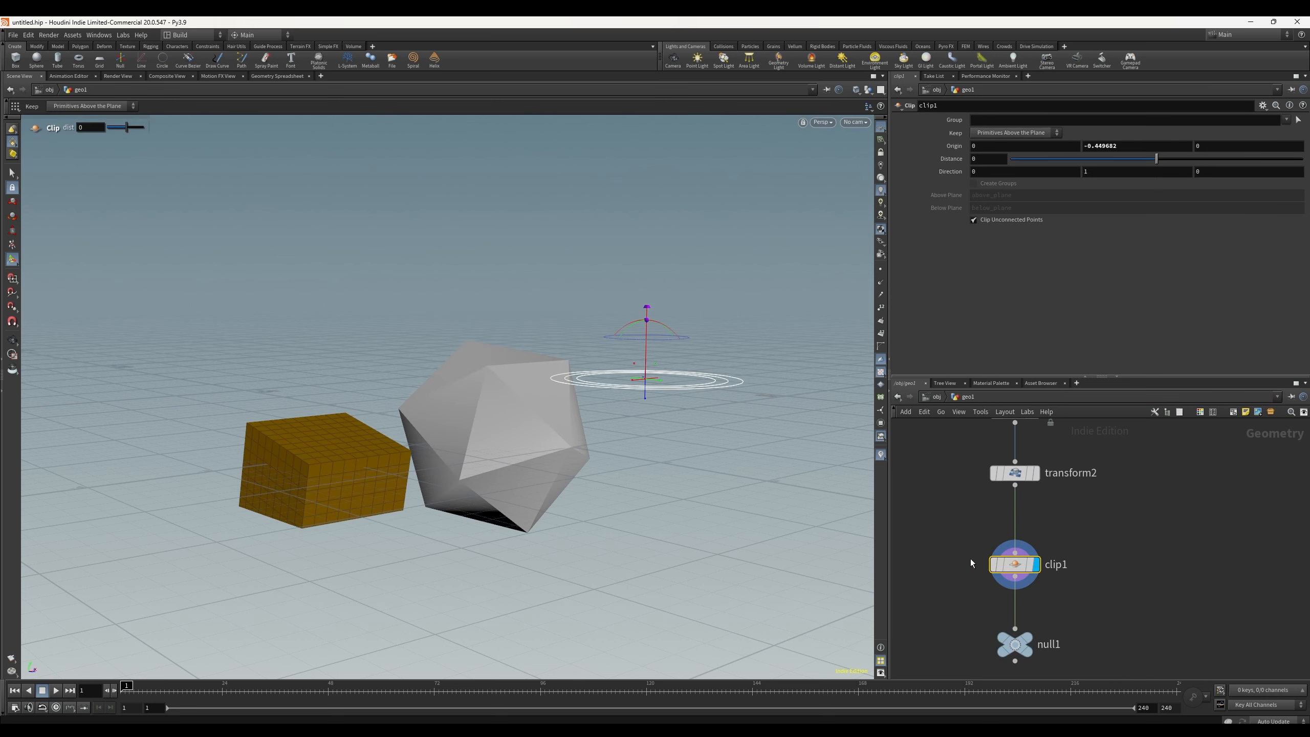
pyautogui.press('Escape')
pyautogui.moveTo(634, 497); pyautogui.dragTo(526, 497)
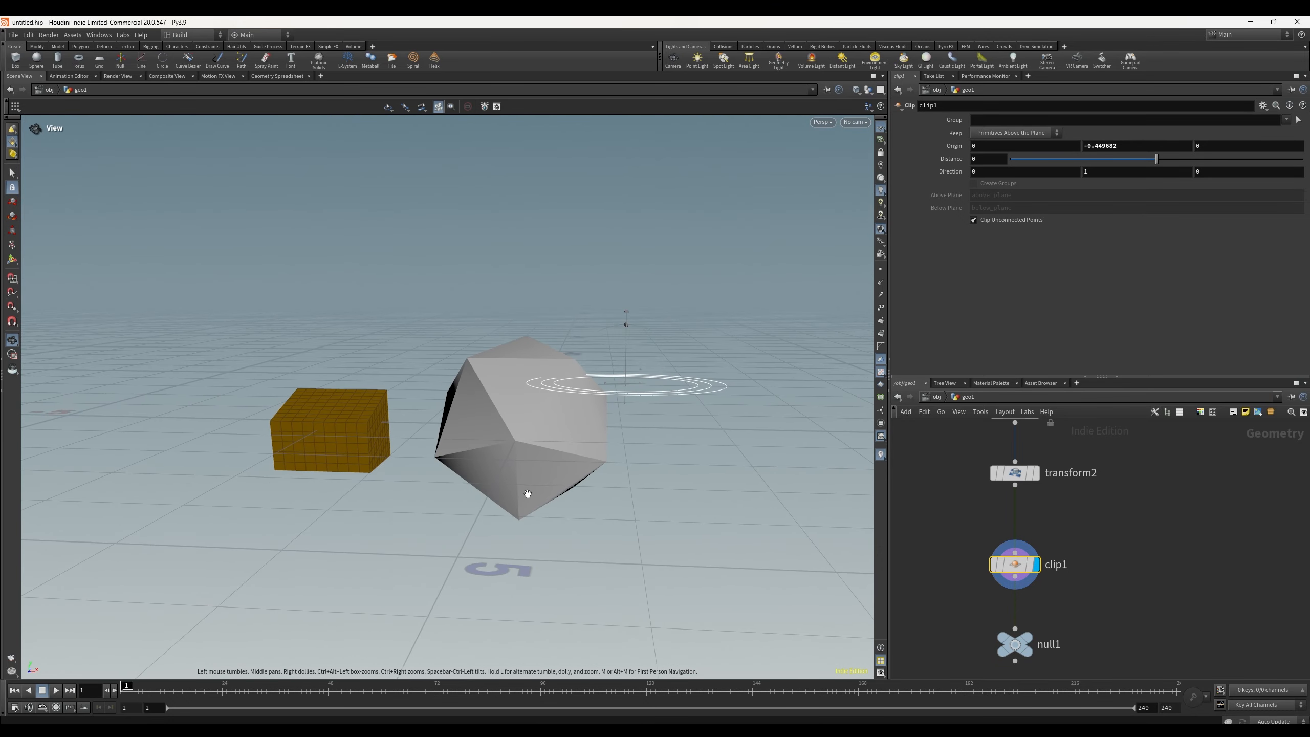
pyautogui.press('Return')
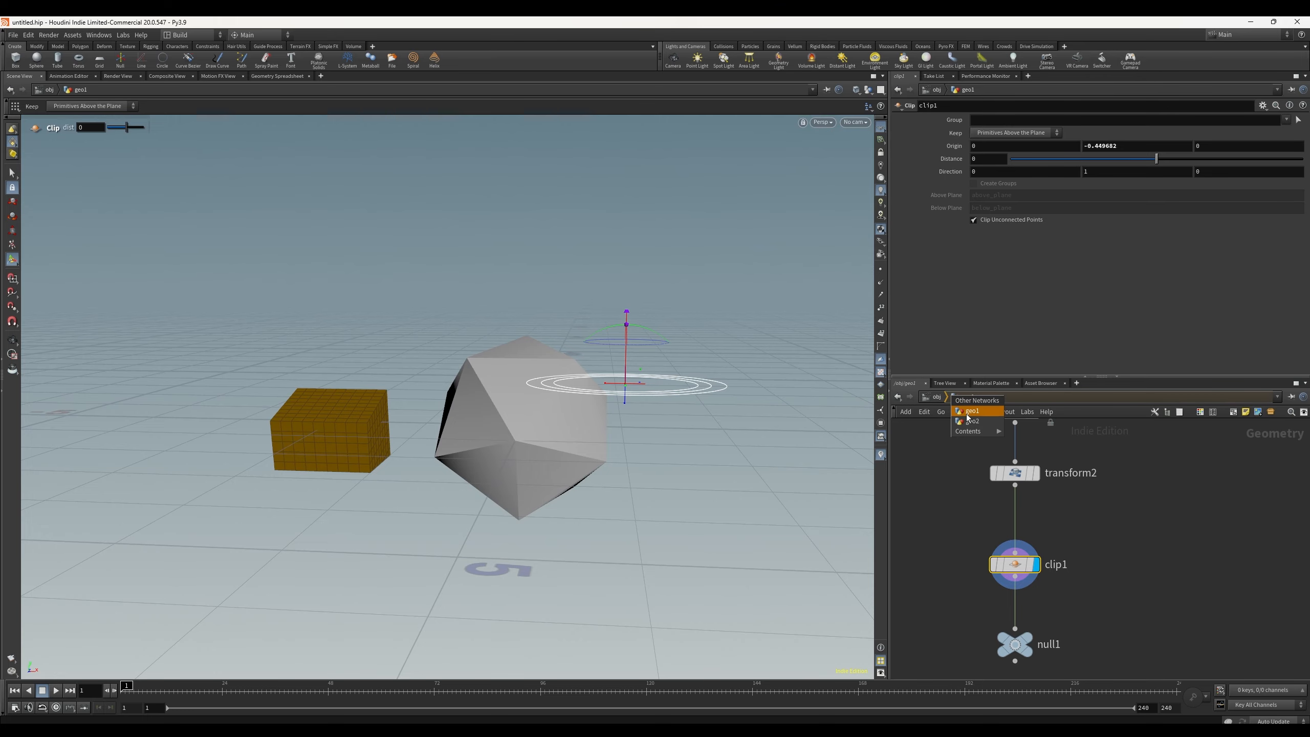
# Step: Switch to geo2 and try ghosting the other objects in the viewport, then show all objects again
pyautogui.click(968, 398)
pyautogui.click(981, 420)
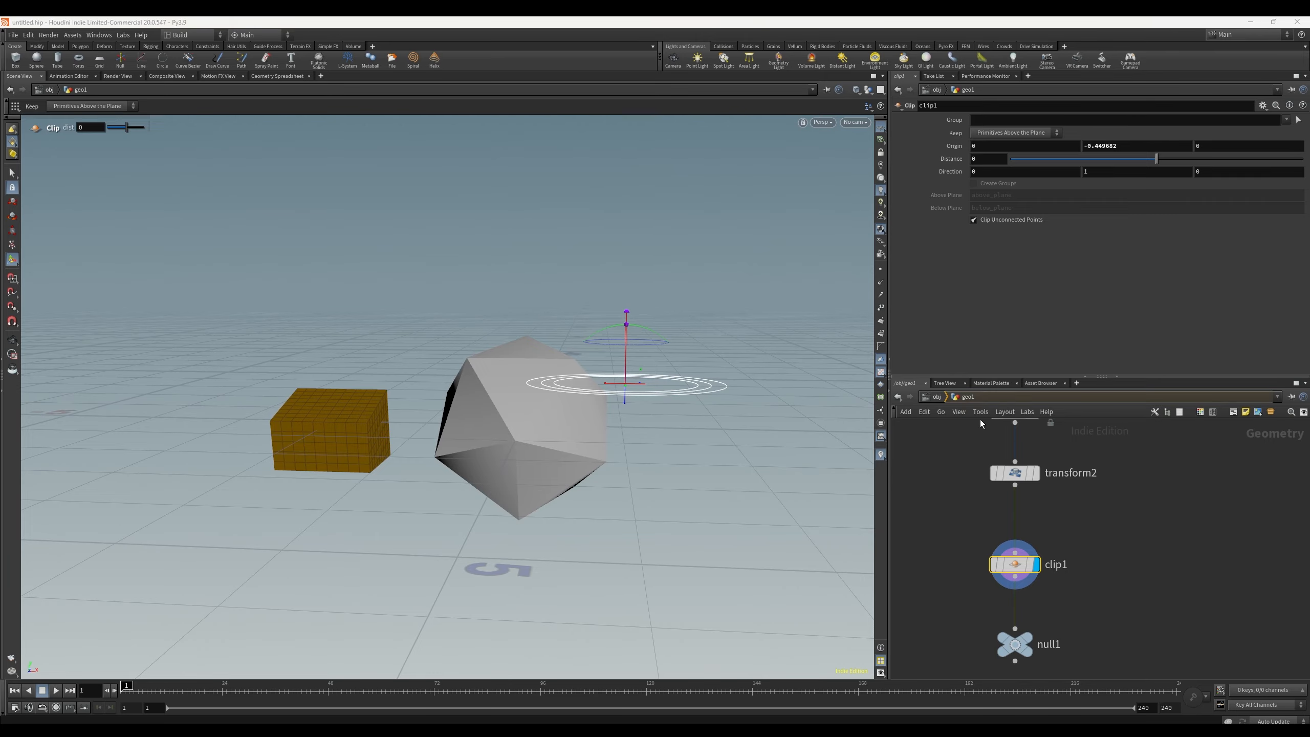
pyautogui.click(983, 553)
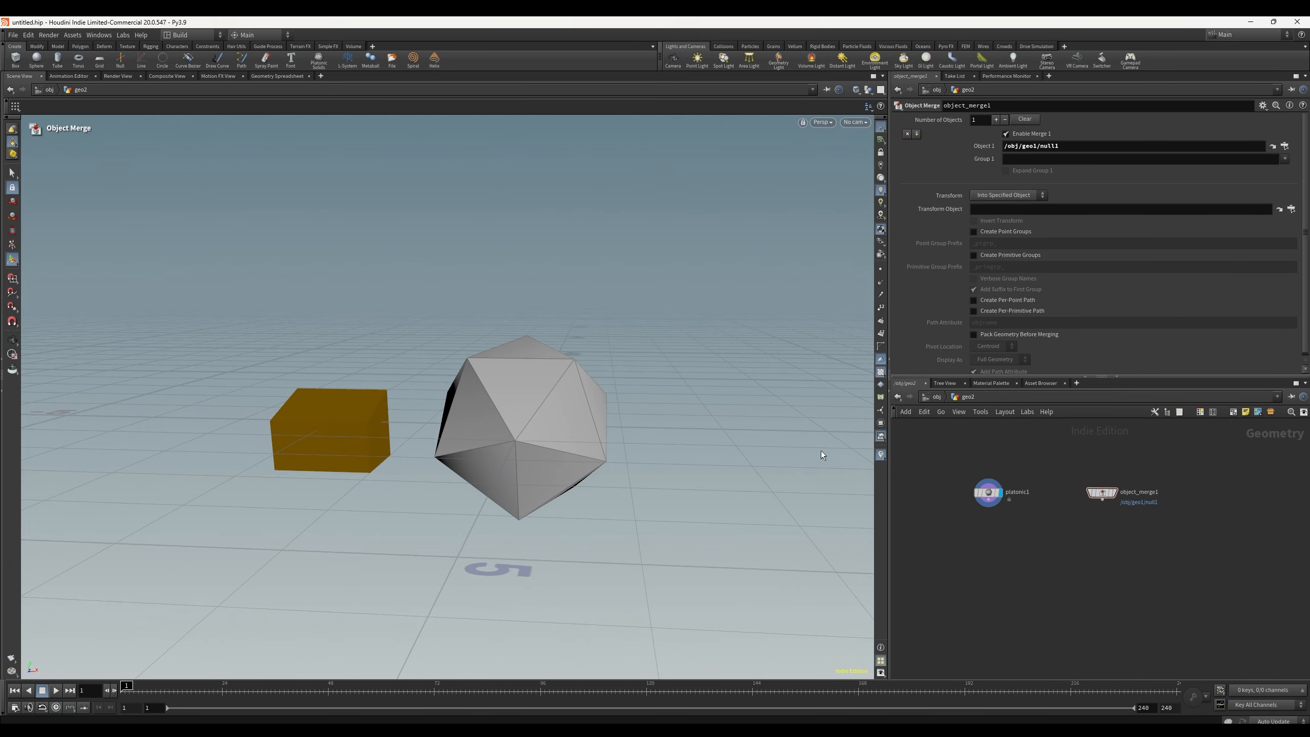
pyautogui.keyDown('alt'); pyautogui.moveTo(523, 412); pyautogui.dragTo(553, 410); pyautogui.keyUp('alt')
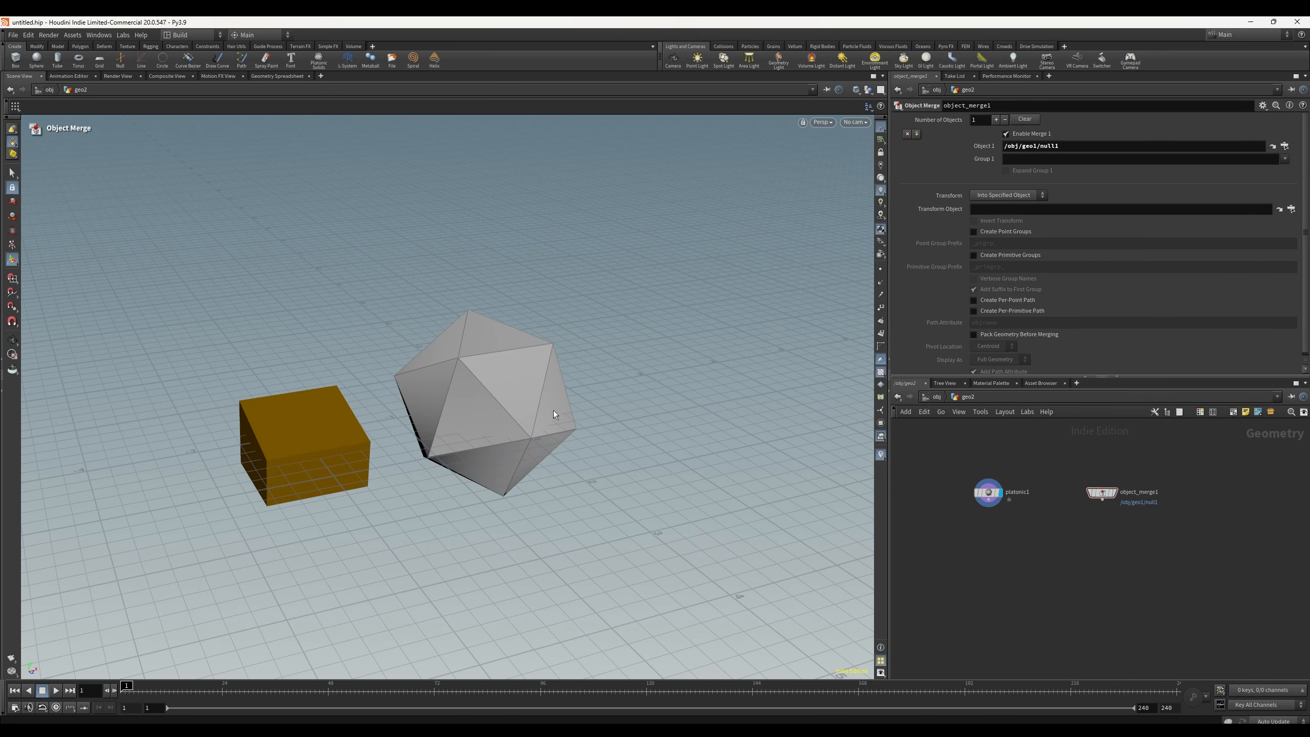
pyautogui.click(869, 91)
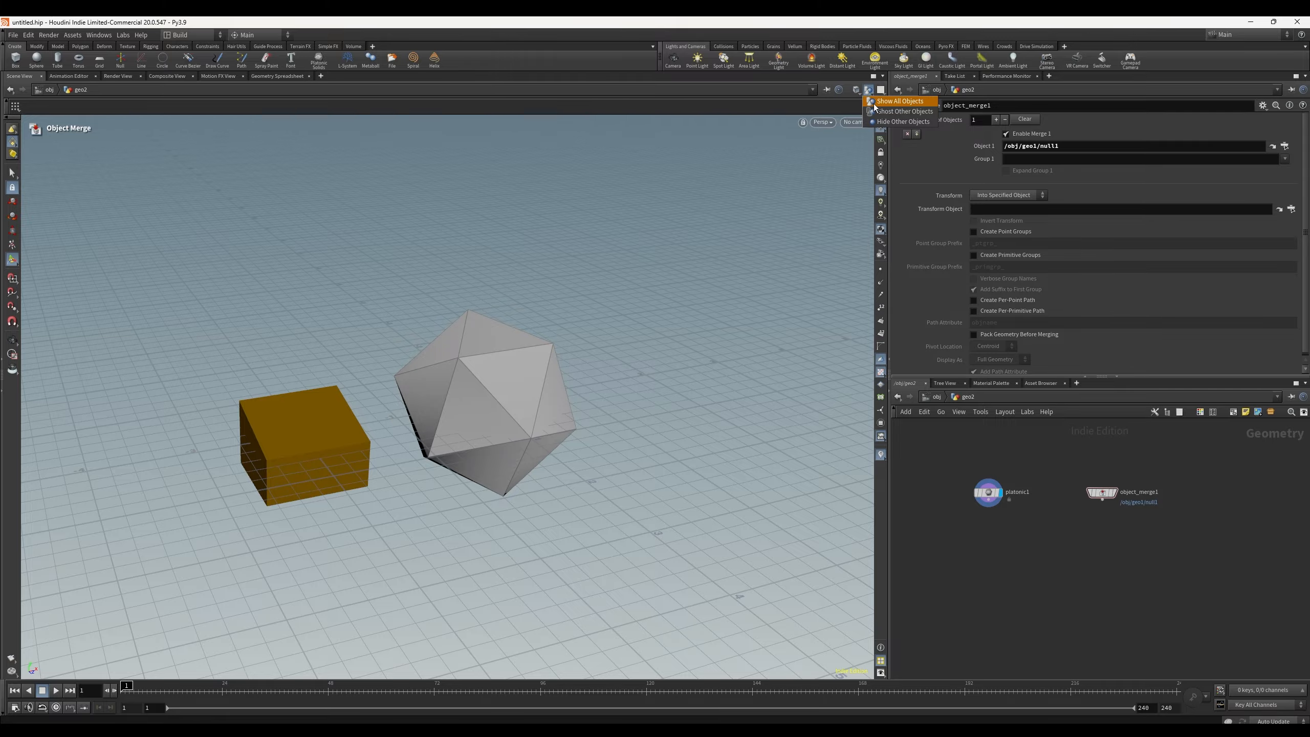
pyautogui.click(879, 113)
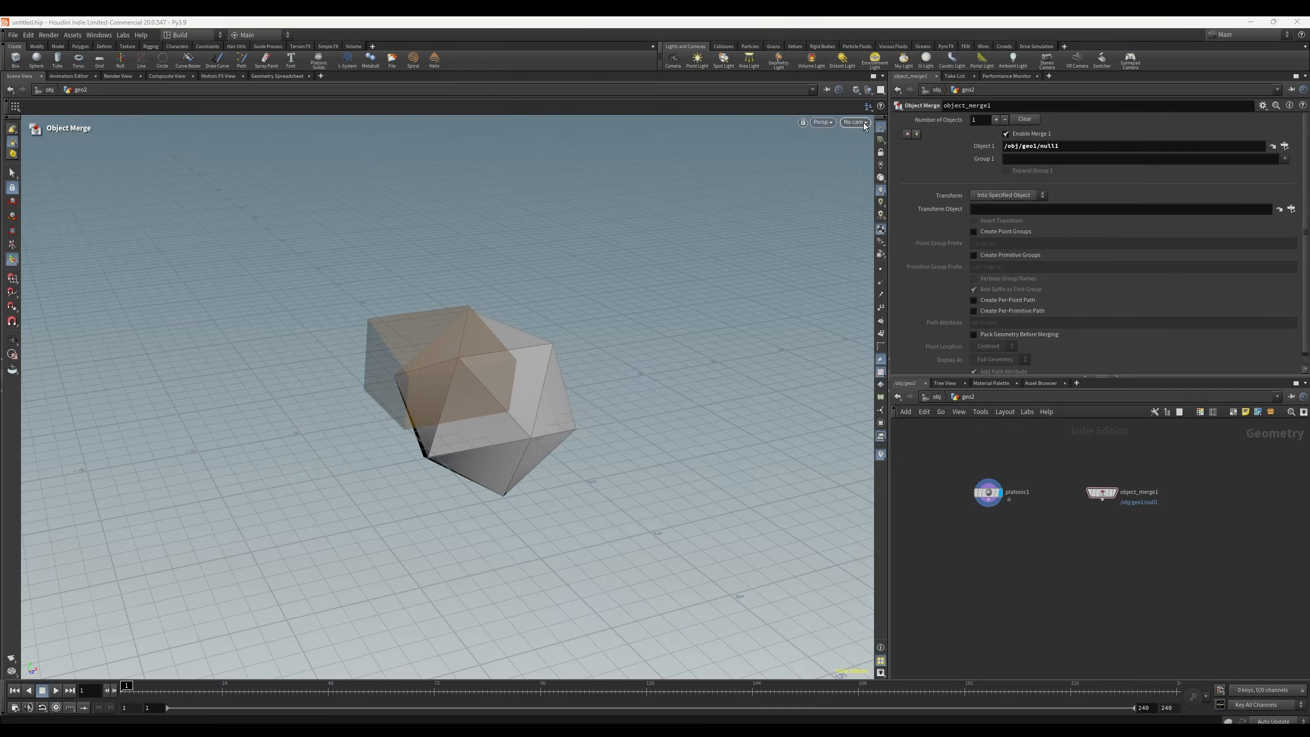
pyautogui.click(869, 90)
pyautogui.click(885, 106)
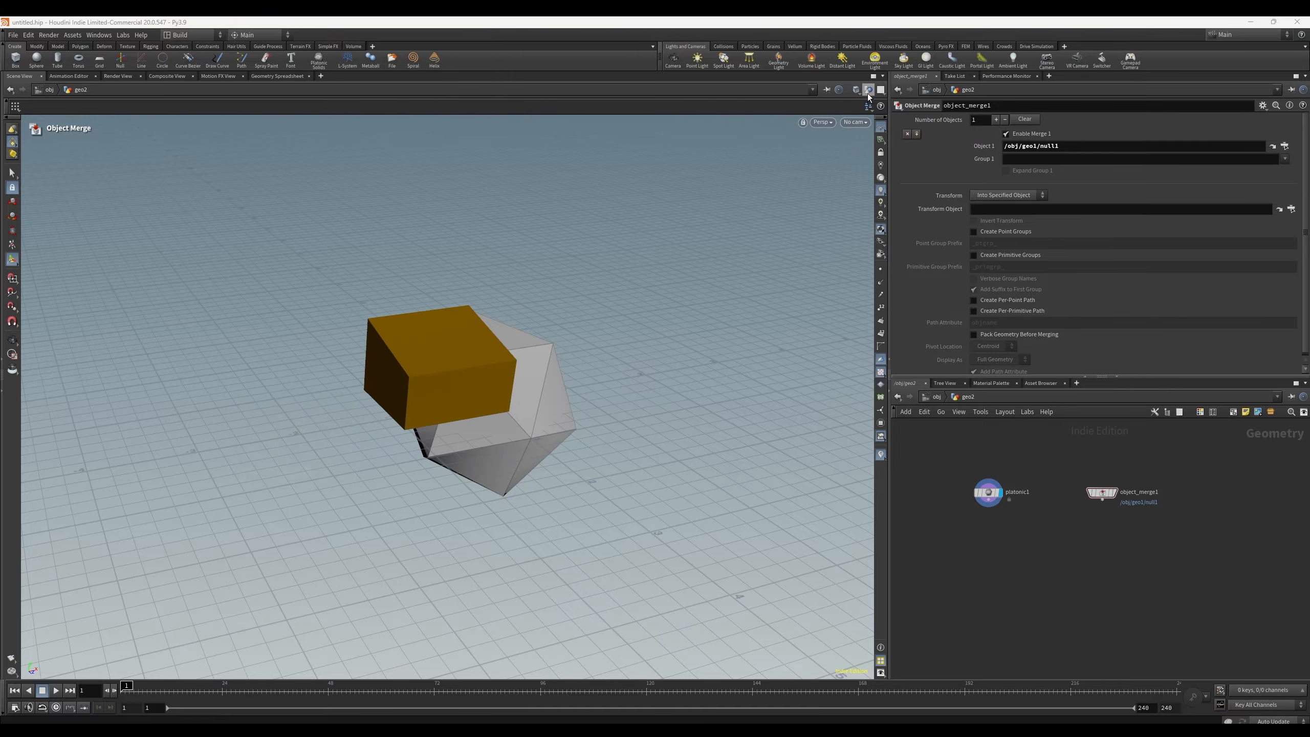
pyautogui.click(868, 90)
pyautogui.click(885, 102)
# Step: Set object_merge1 as the displayed node in geo2
pyautogui.click(1115, 493)
pyautogui.keyDown('alt'); pyautogui.moveTo(567, 439); pyautogui.dragTo(535, 420); pyautogui.keyUp('alt')
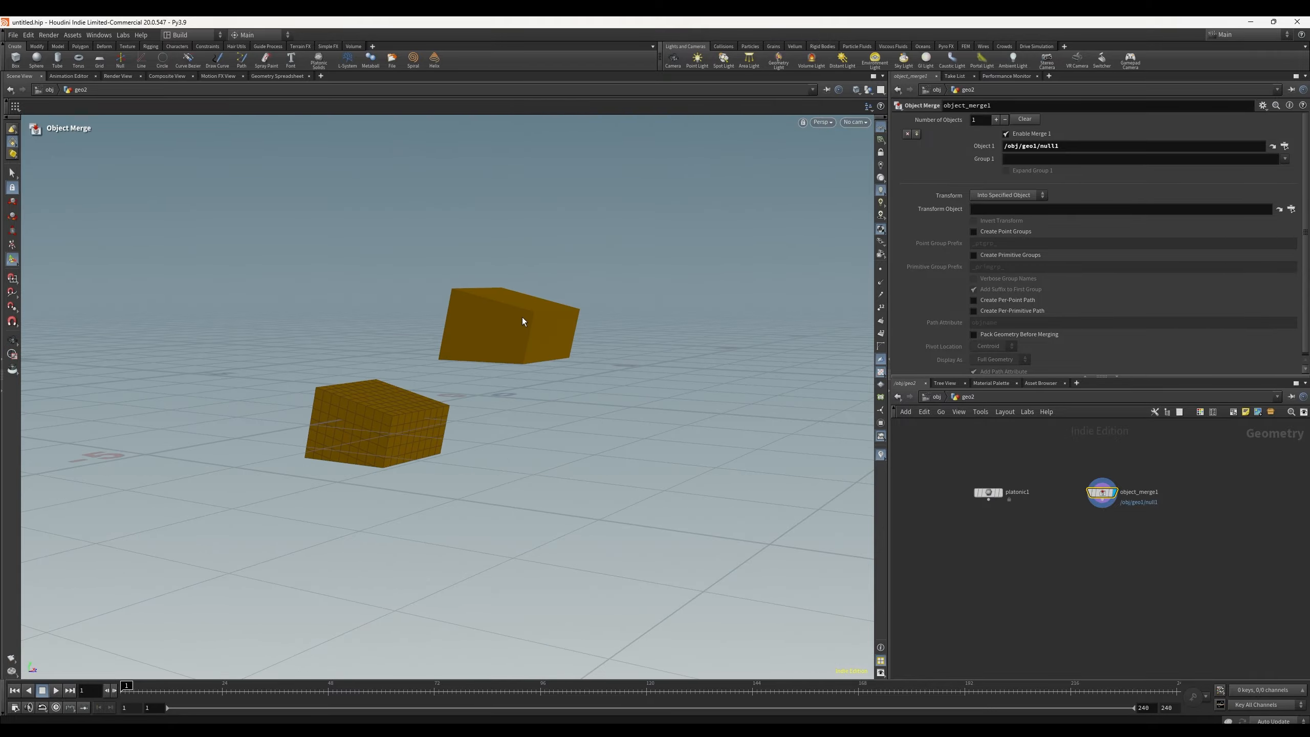
# Step: Return to geo1 and inspect the transform and clip nodes of its chain
pyautogui.click(959, 397)
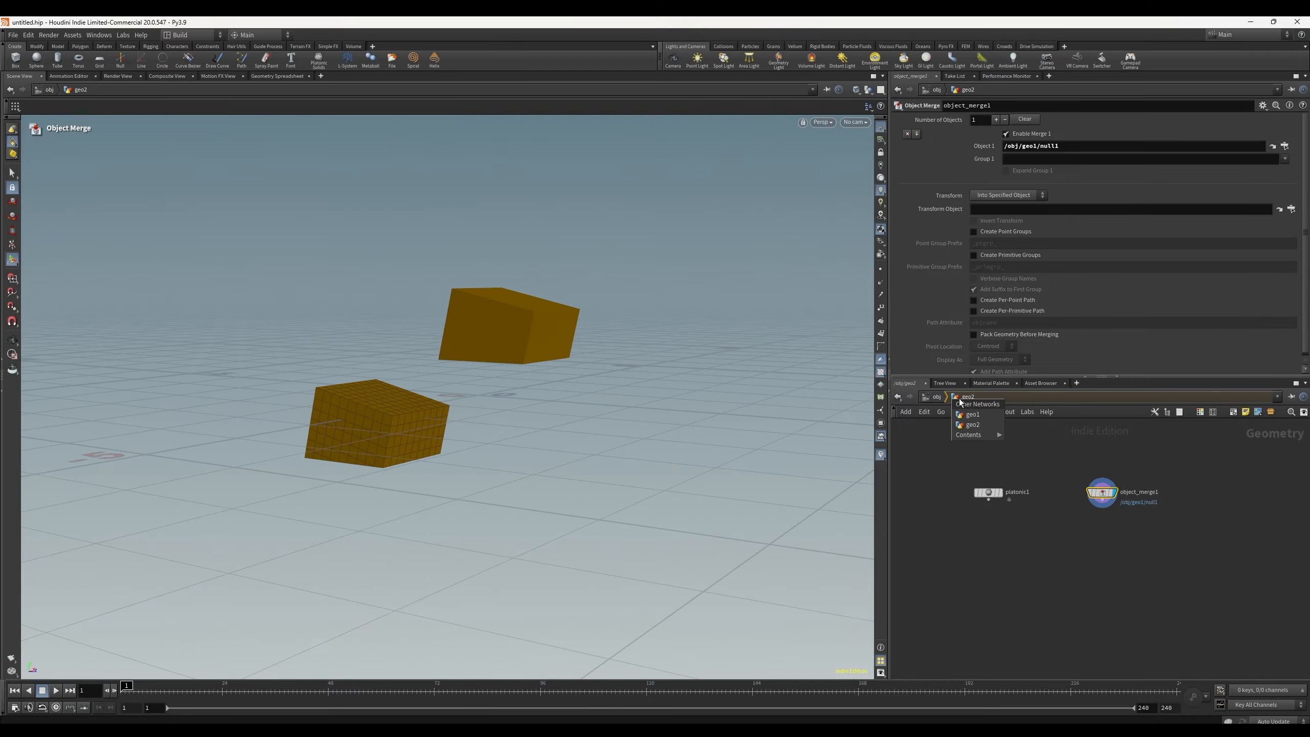
pyautogui.click(973, 416)
pyautogui.scroll(-3, 1140, 532)
pyautogui.moveTo(1139, 532); pyautogui.dragTo(1092, 585, button='middle')
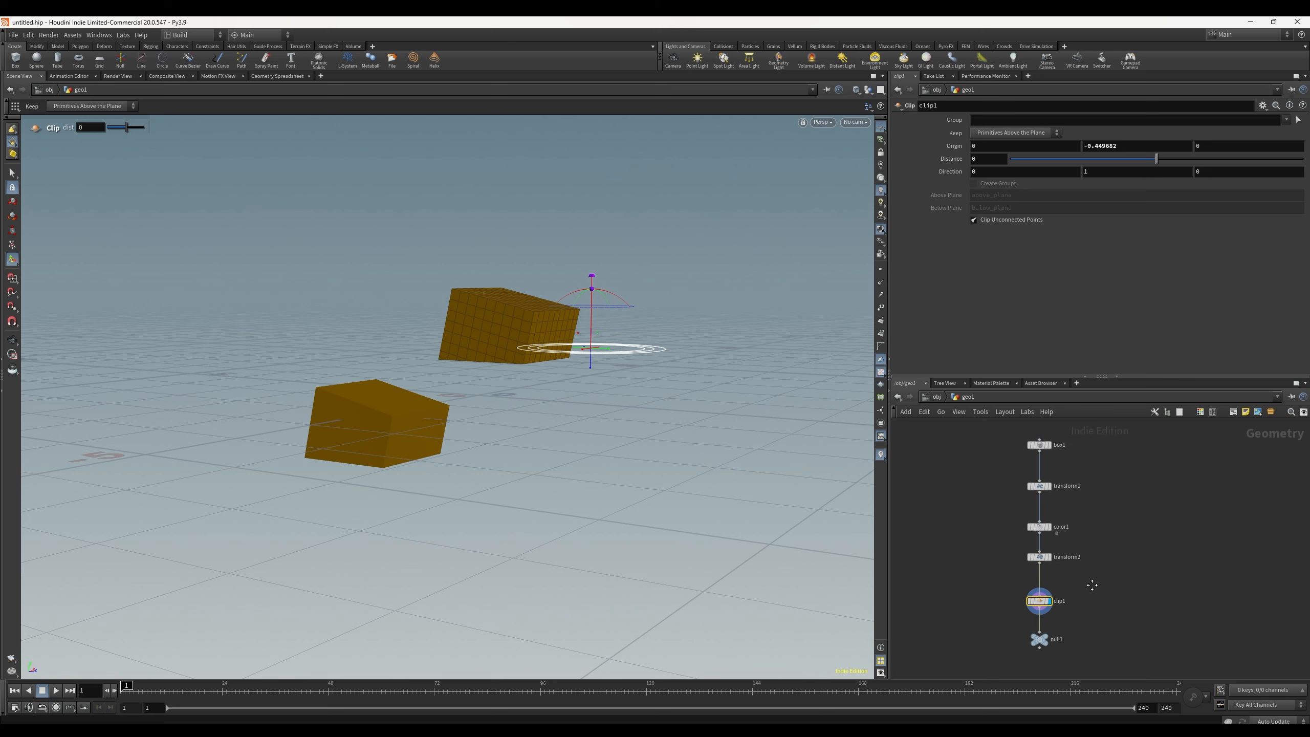
pyautogui.click(1039, 558)
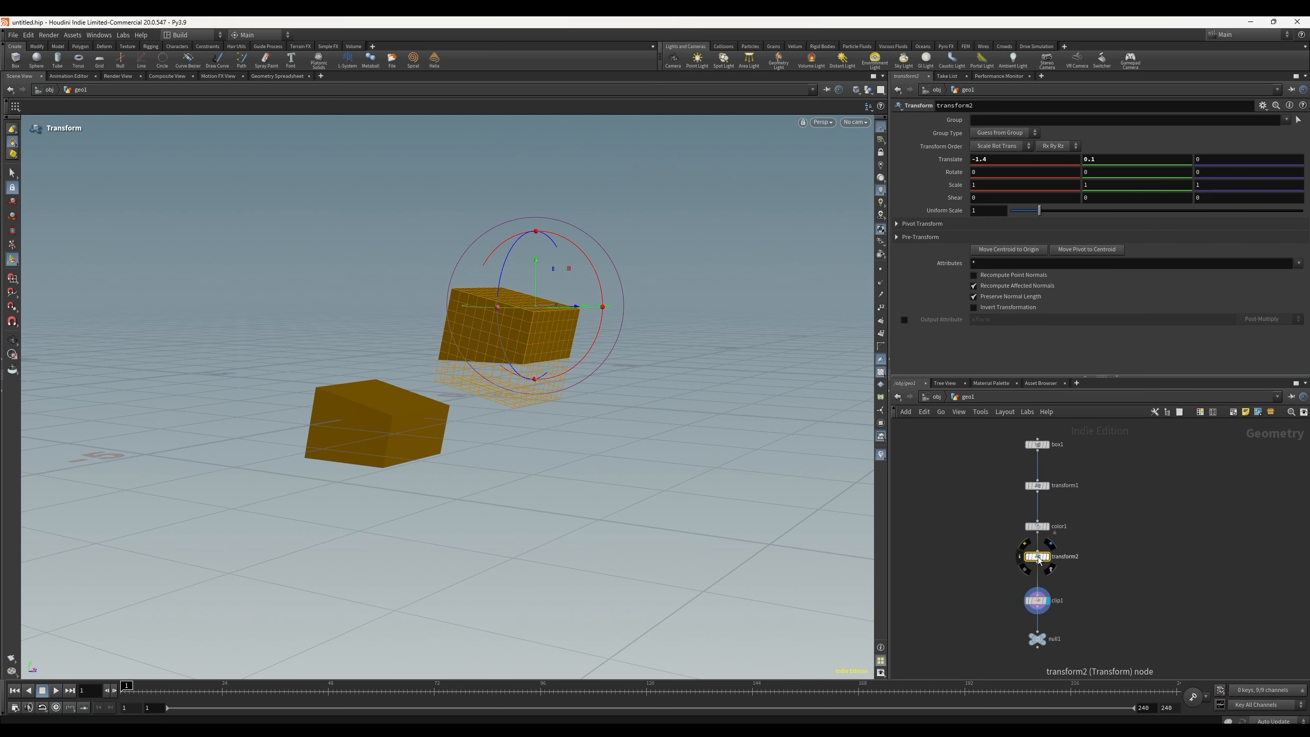
pyautogui.click(1042, 486)
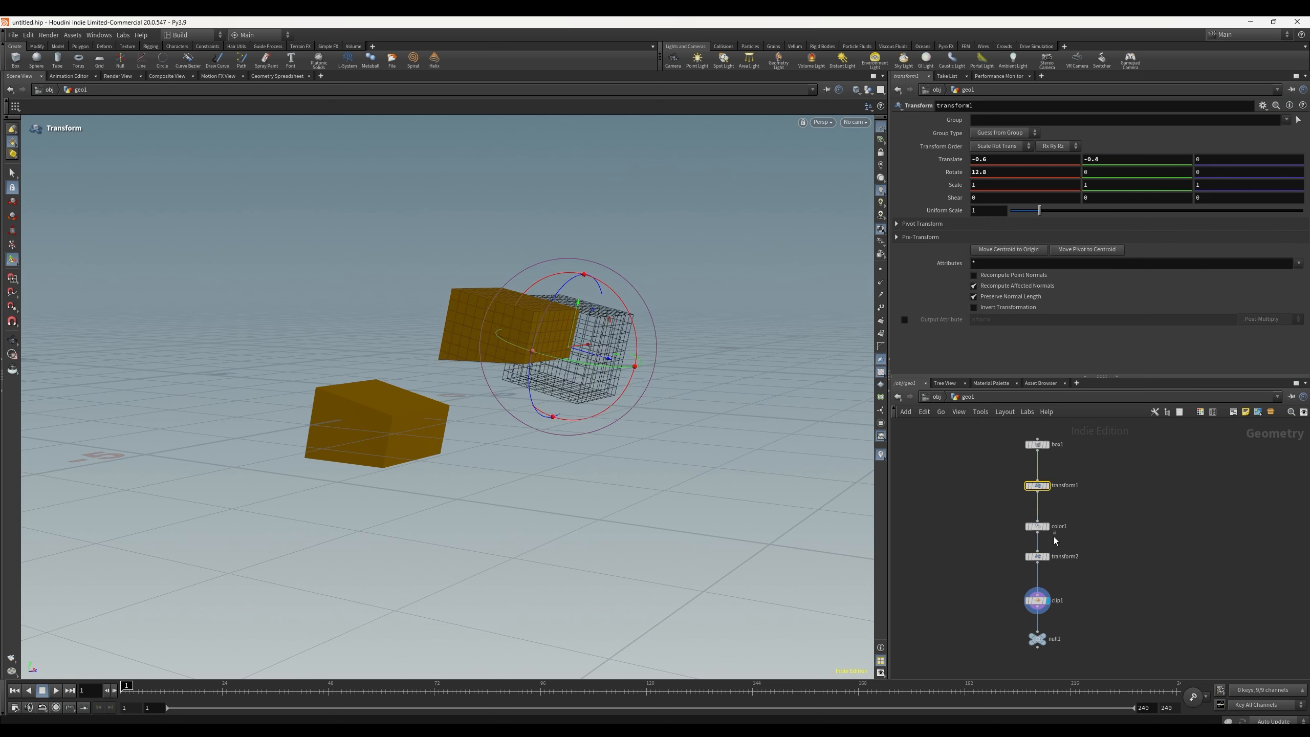
pyautogui.click(1038, 558)
pyautogui.scroll(-3, 1046, 536)
pyautogui.scroll(3, 1046, 535)
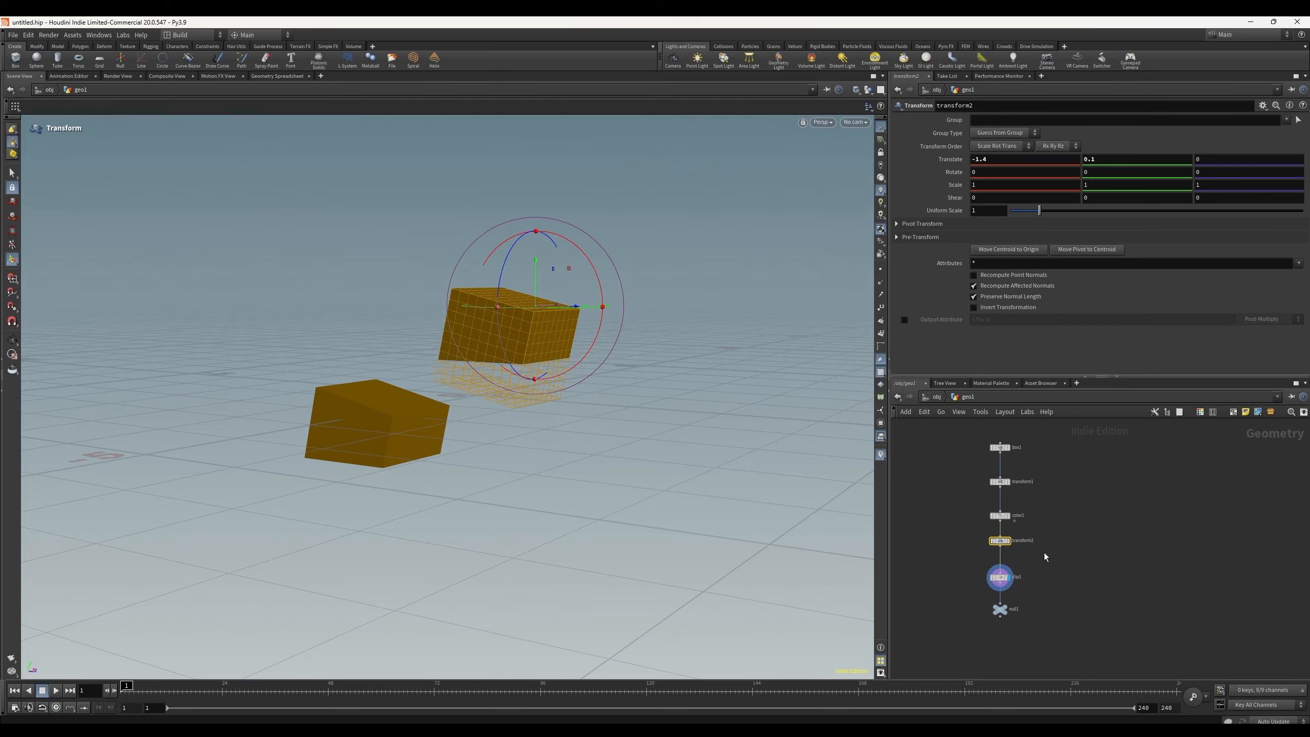
pyautogui.click(1023, 575)
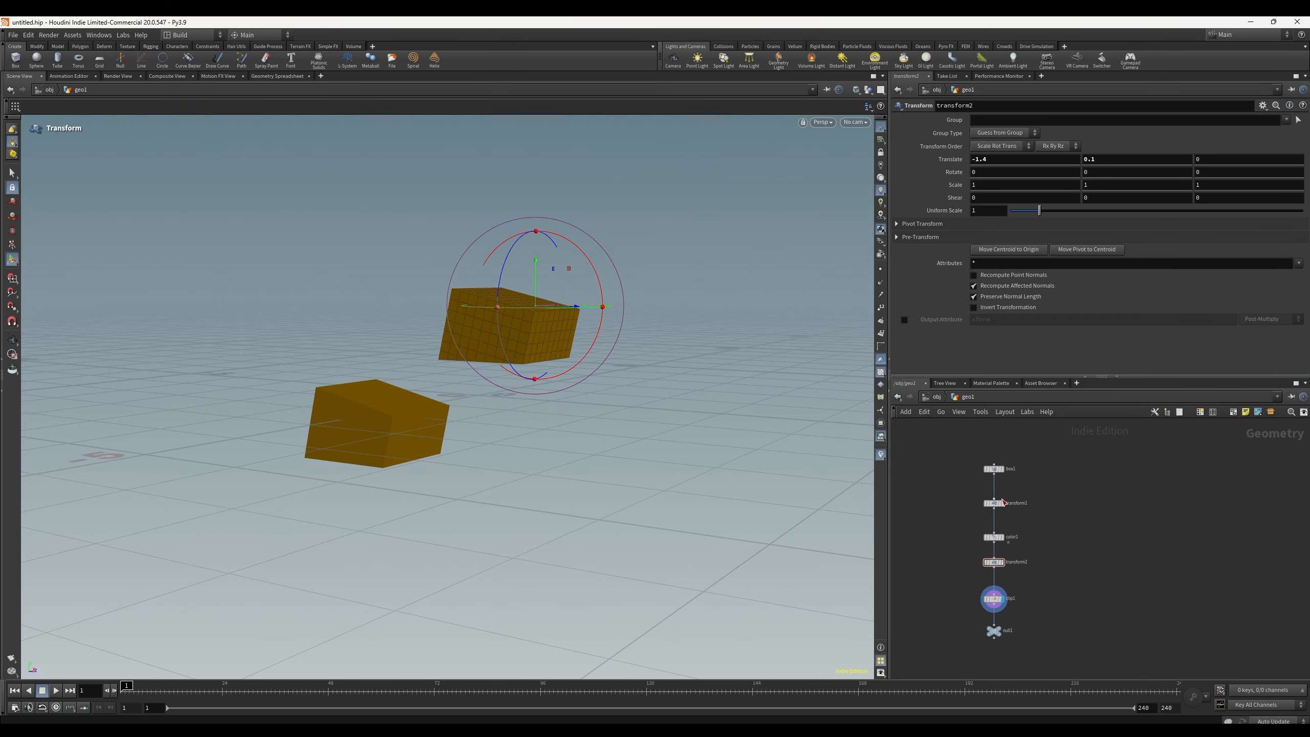
# Step: Reposition box1 and delete the transform1 node from the chain
pyautogui.click(996, 474)
pyautogui.moveTo(996, 473); pyautogui.dragTo(996, 462)
pyautogui.moveTo(945, 208); pyautogui.dragTo(901, 208, button='middle')
pyautogui.keyDown('alt'); pyautogui.moveTo(794, 346); pyautogui.dragTo(714, 387); pyautogui.keyUp('alt')
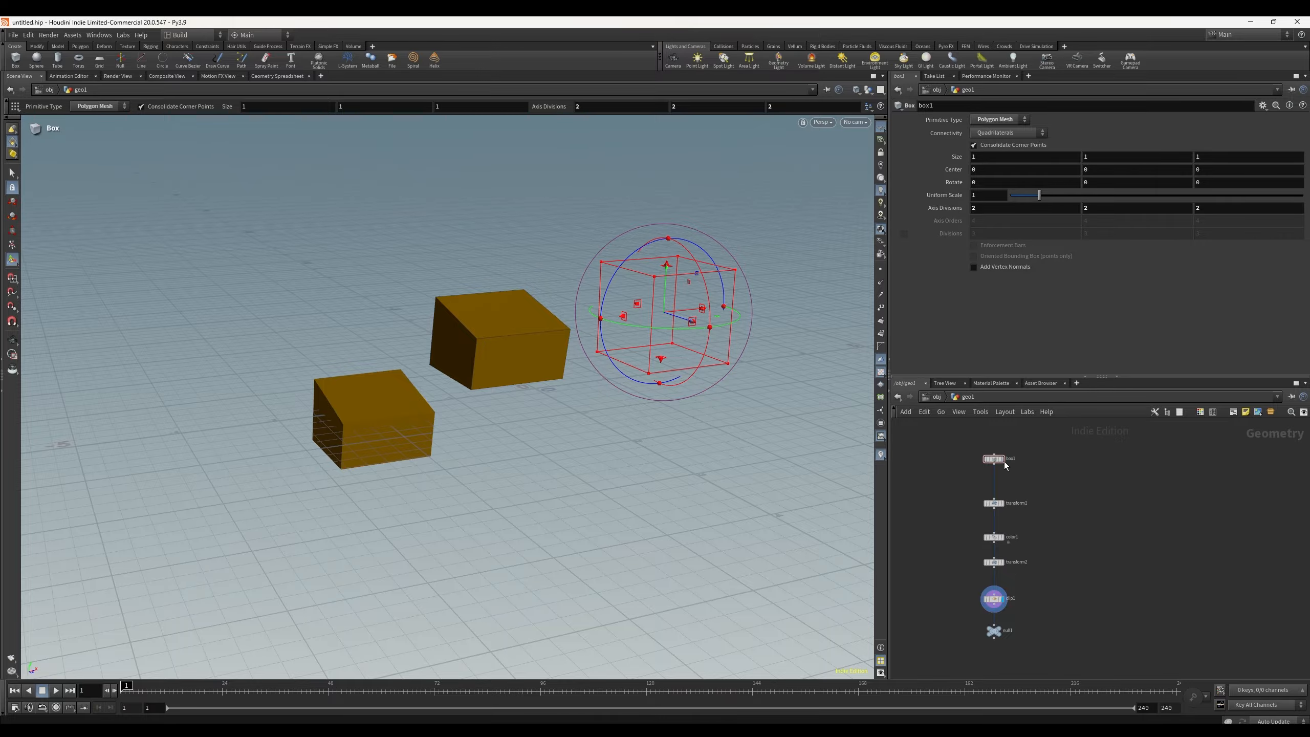
pyautogui.moveTo(994, 459); pyautogui.dragTo(996, 473)
pyautogui.click(994, 504)
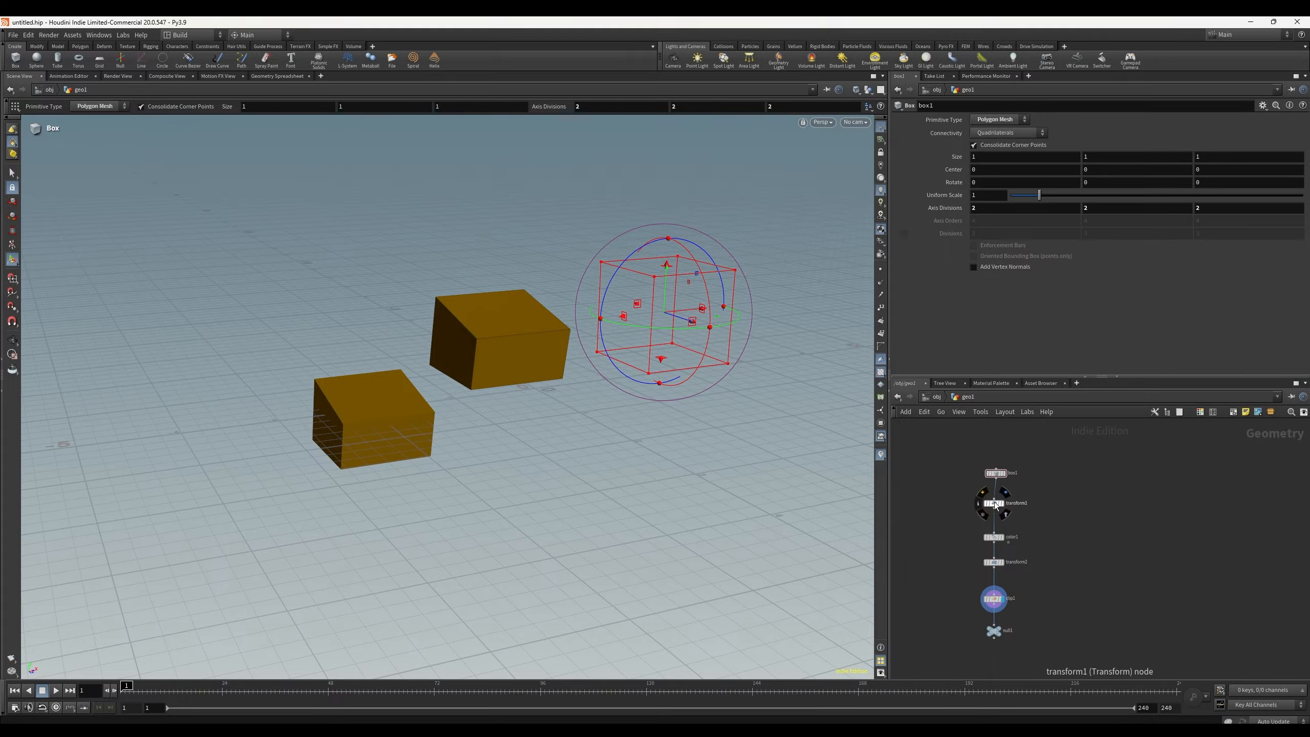
pyautogui.press('Delete')
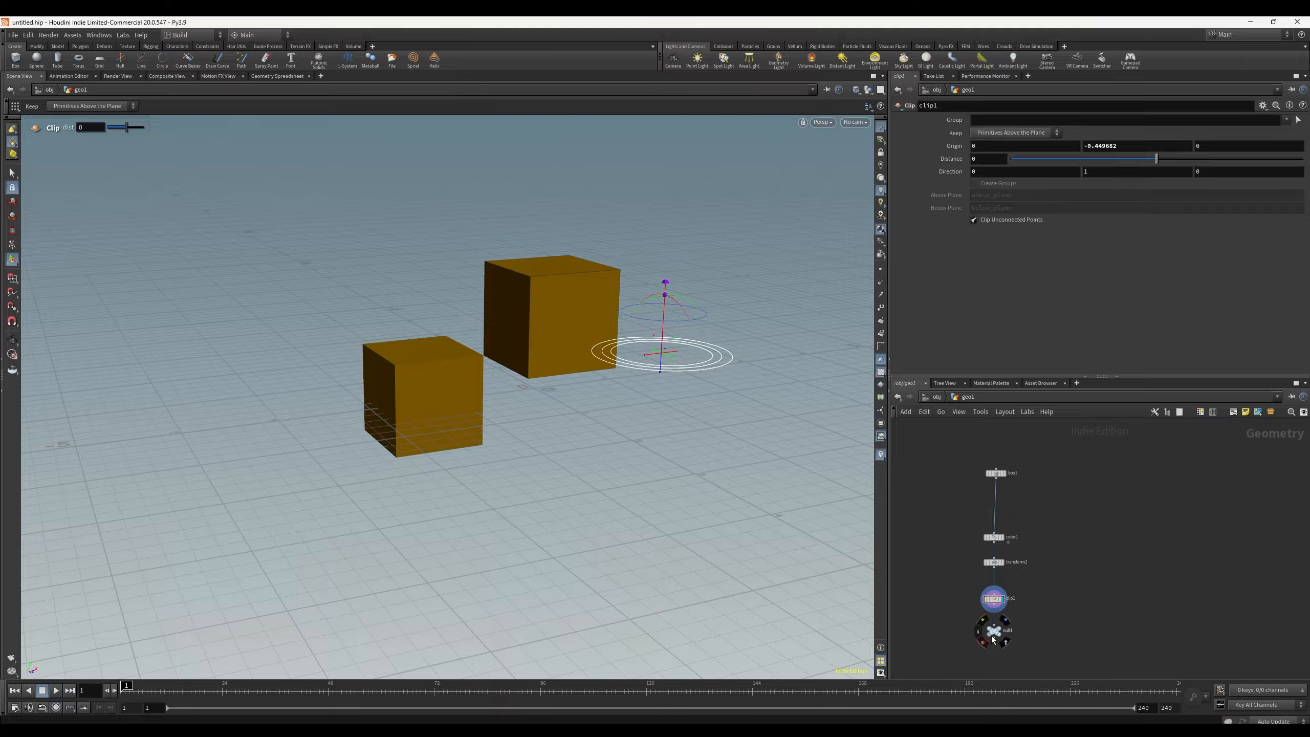
# Step: Move color1 and transform2 up, then delete the transform2 node
pyautogui.moveTo(996, 540)
pyautogui.moveTo(996, 541); pyautogui.dragTo(996, 515)
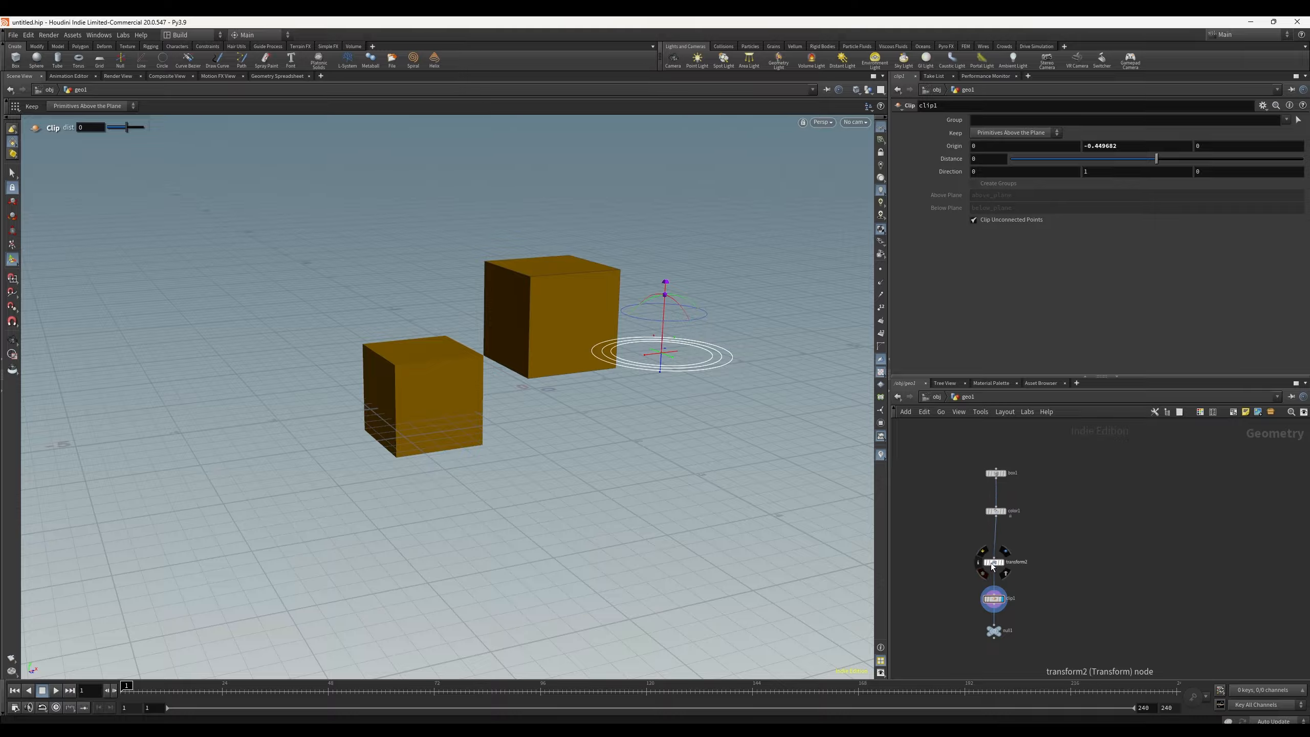
pyautogui.moveTo(994, 567); pyautogui.dragTo(995, 551)
pyautogui.click(997, 548)
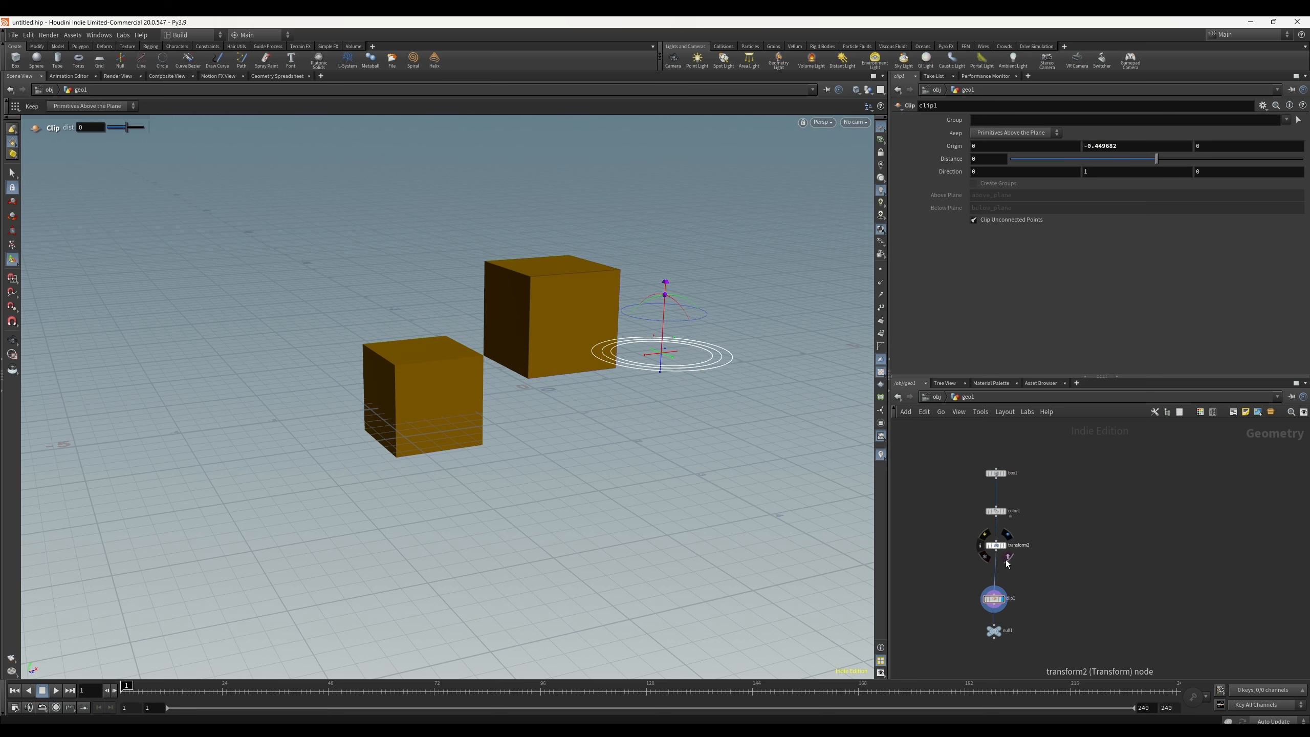
pyautogui.press('Delete')
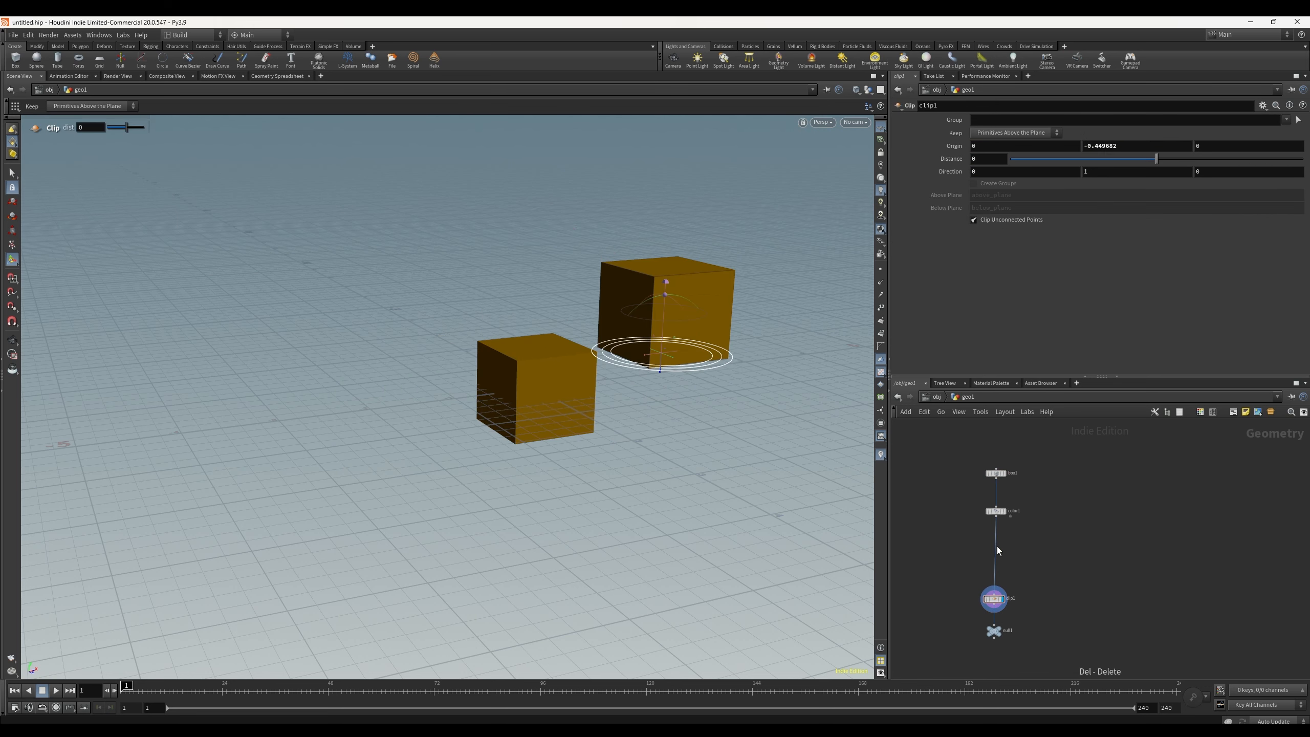
# Step: Delete box1, color1 and clip1 together, keeping only null1
pyautogui.moveTo(528, 385)
pyautogui.keyDown('alt'); pyautogui.mouseDown()
pyautogui.moveTo(638, 413)
pyautogui.moveTo(526, 358)
pyautogui.moveTo(535, 383)
pyautogui.mouseUp(); pyautogui.keyUp('alt')
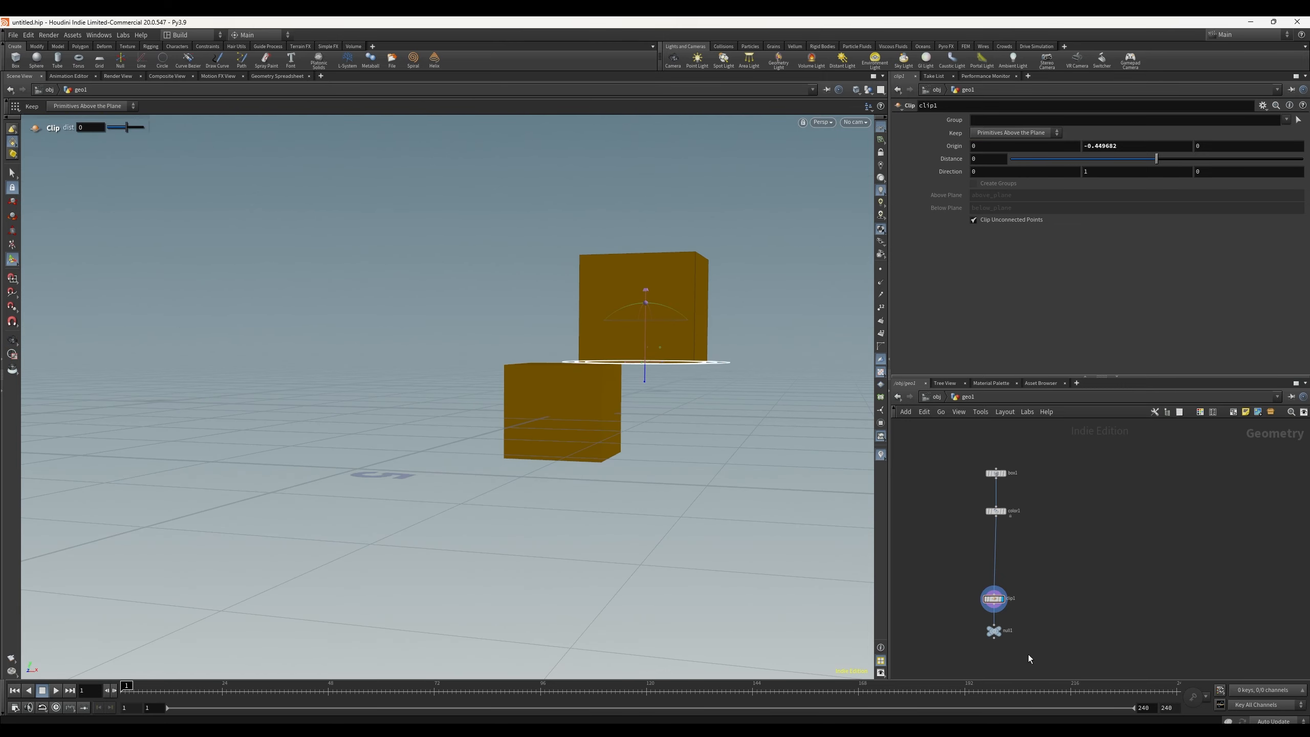
pyautogui.moveTo(1038, 621); pyautogui.dragTo(953, 469)
pyautogui.press('Delete')
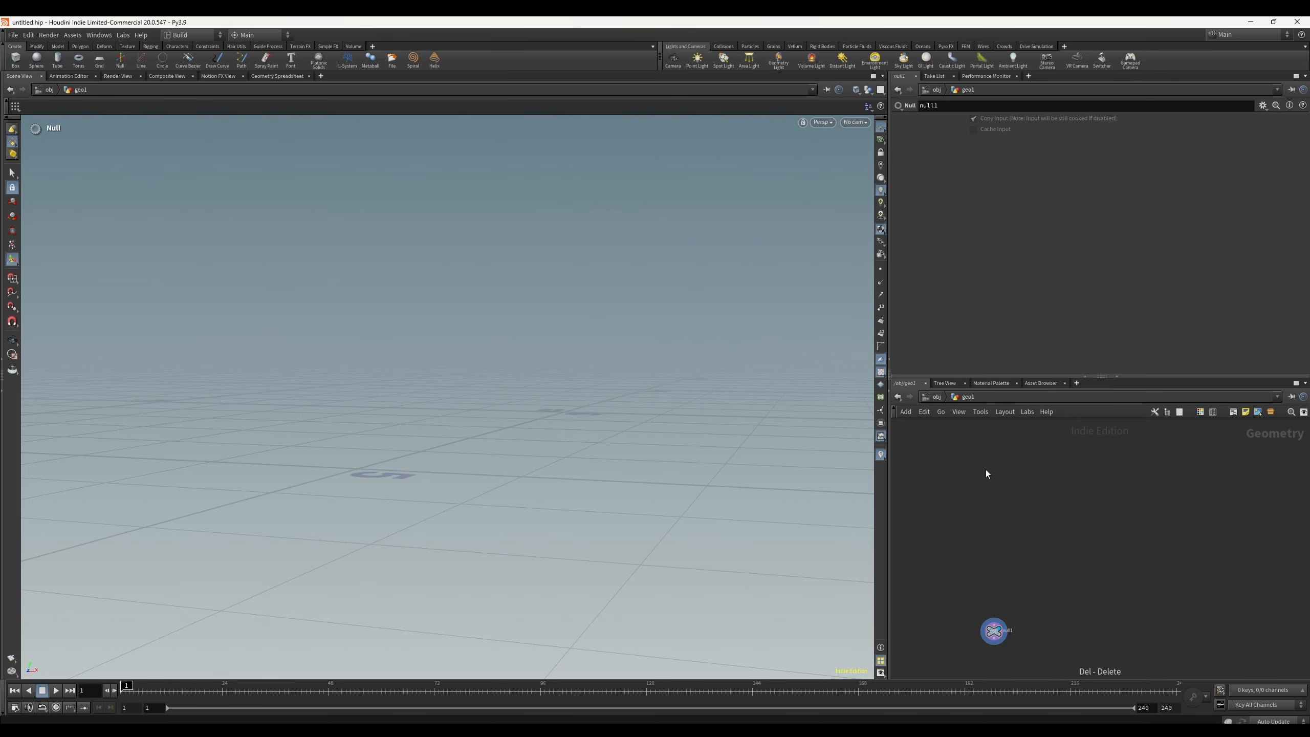
# Step: Add a new Box node above null1 in geo1
pyautogui.press('Tab')
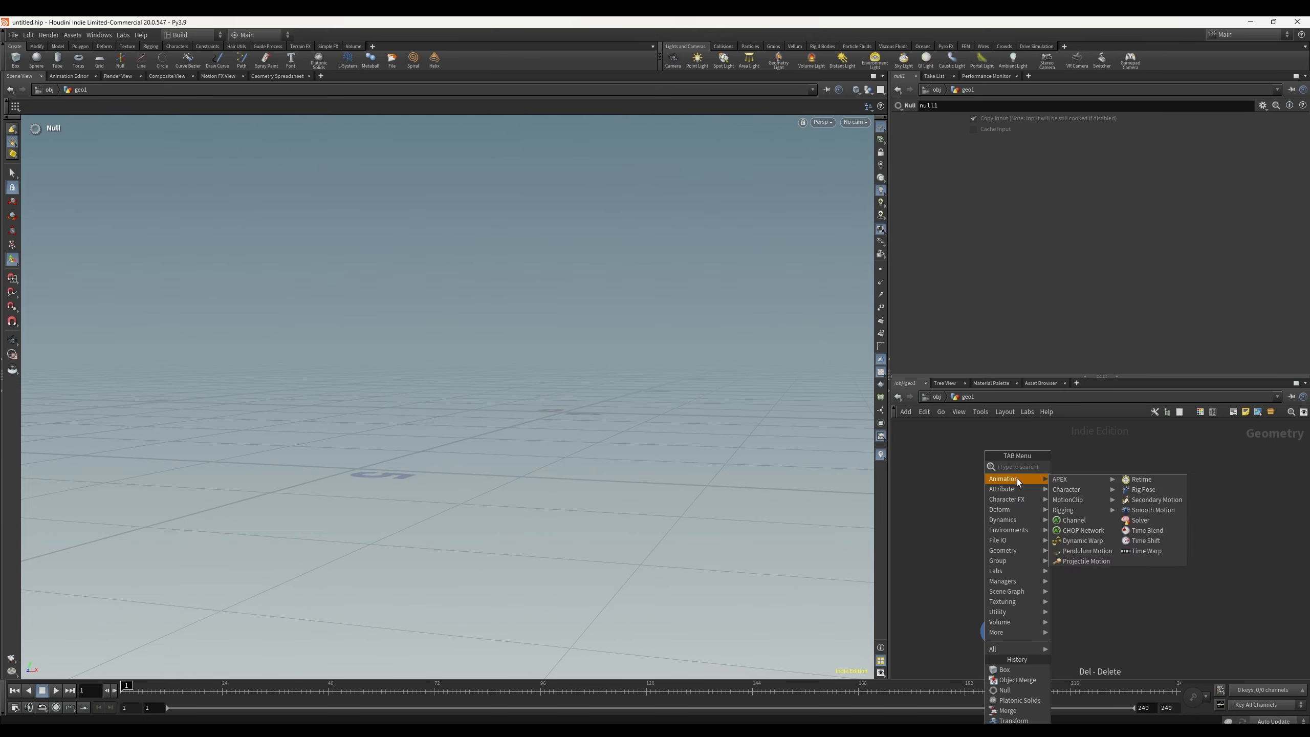
pyautogui.press('Escape')
pyautogui.press('Tab')
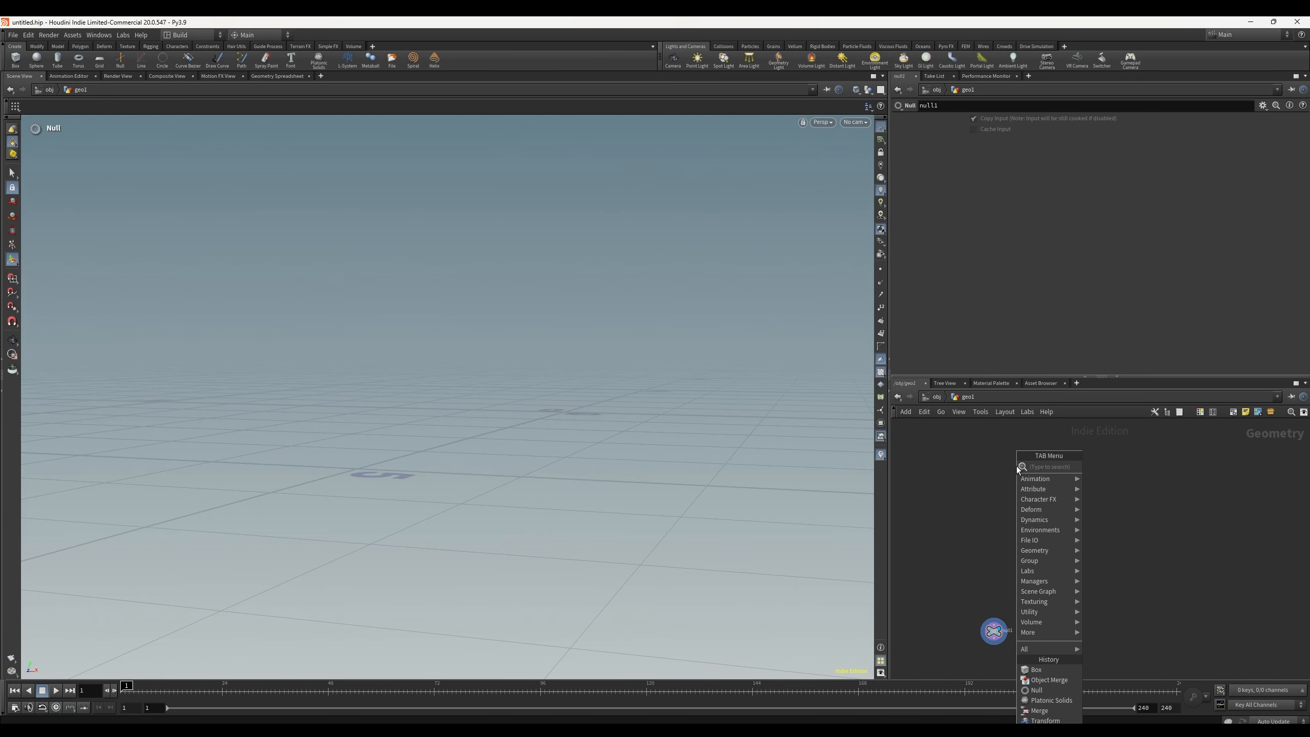
pyautogui.write('box')
pyautogui.press('Return')
pyautogui.click(991, 503)
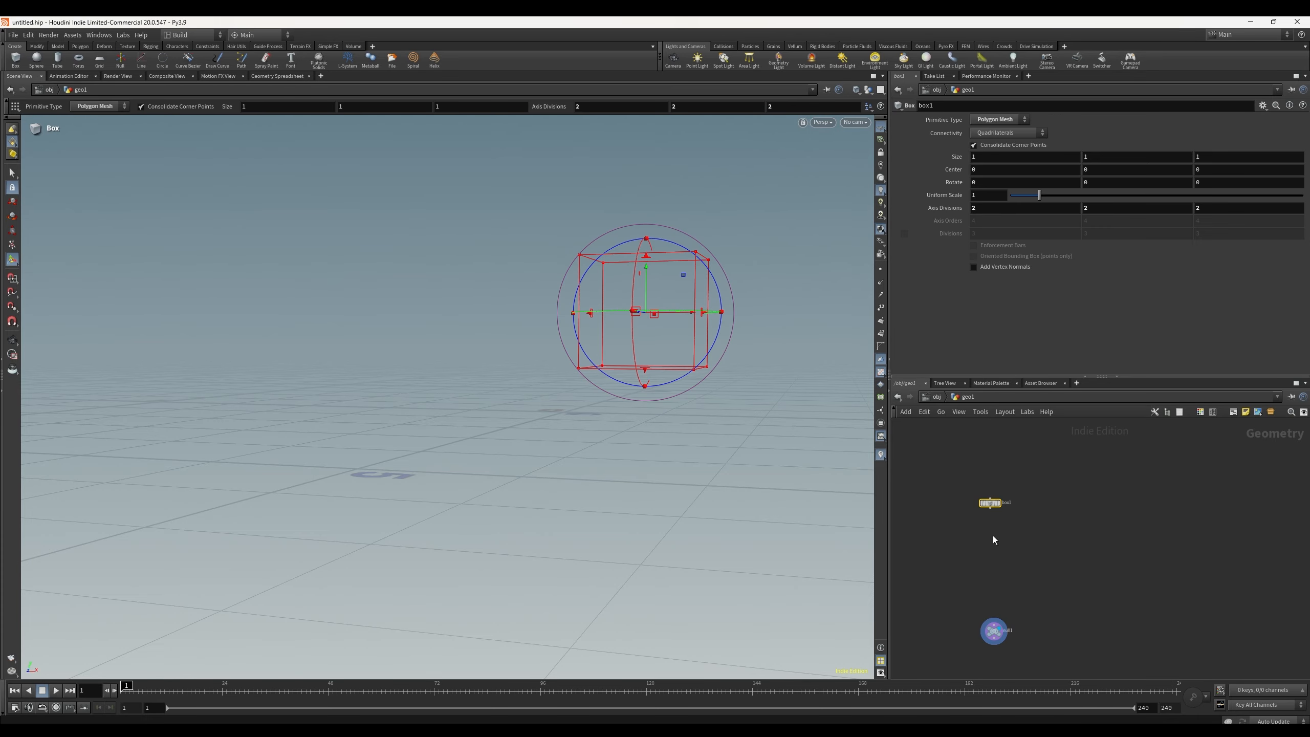
pyautogui.keyDown('alt'); pyautogui.moveTo(754, 459); pyautogui.dragTo(811, 483); pyautogui.keyUp('alt')
pyautogui.keyDown('alt'); pyautogui.moveTo(753, 465); pyautogui.dragTo(667, 442, button='middle'); pyautogui.keyUp('alt')
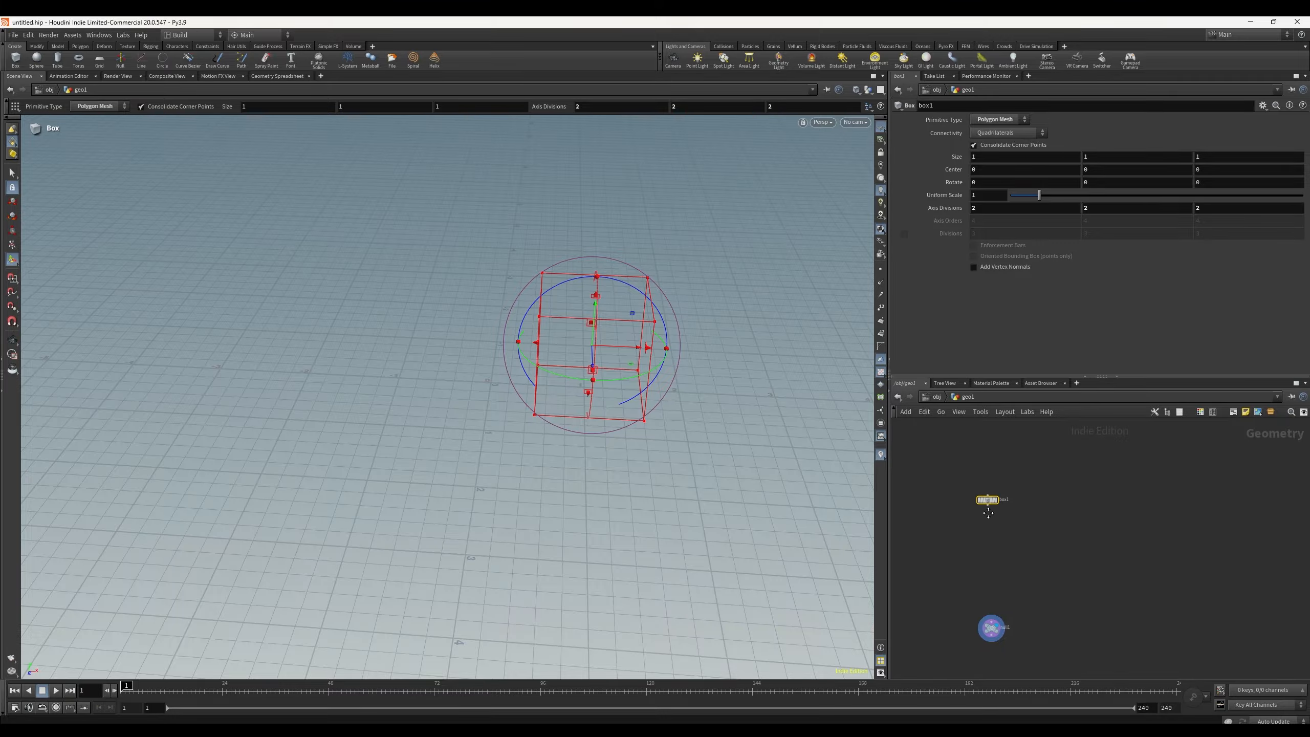
# Step: Add a Transform node under box1, wire box1 into it and make it the displayed node
pyautogui.moveTo(993, 528); pyautogui.dragTo(985, 500, button='middle')
pyautogui.press('Tab')
pyautogui.write('tras')
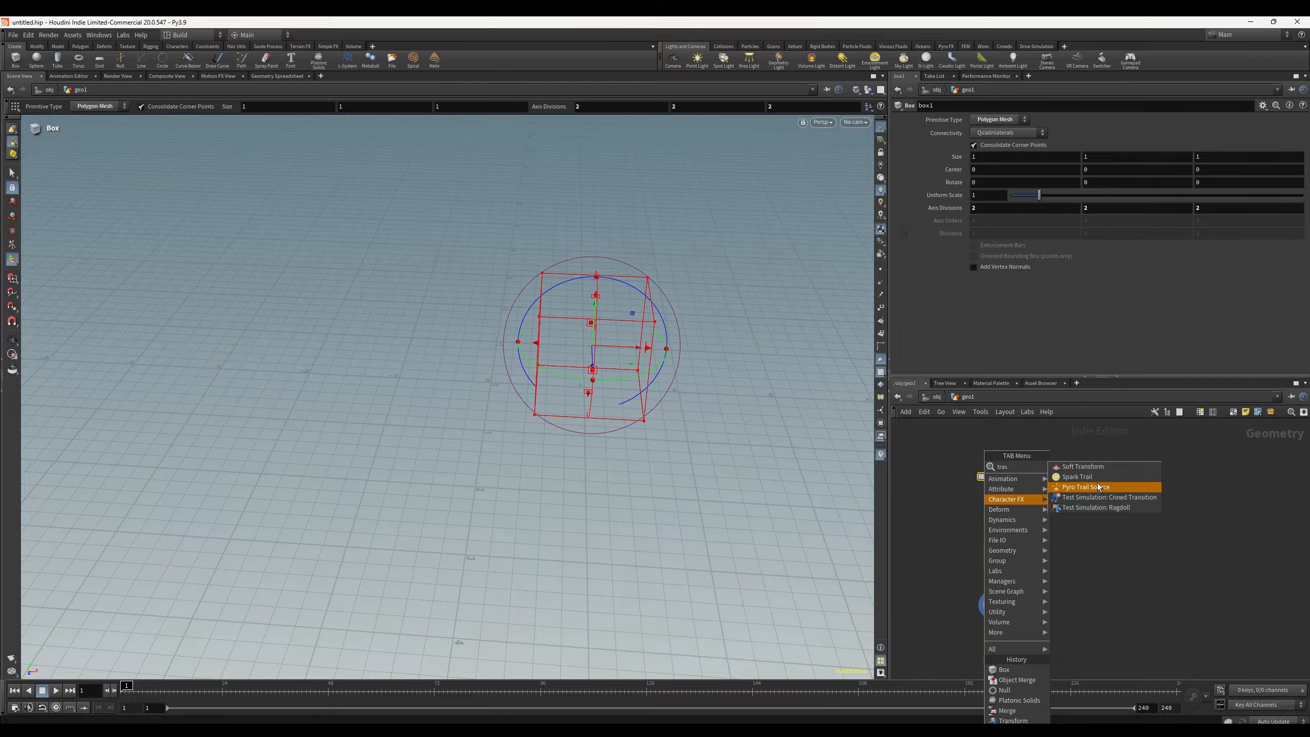
pyautogui.press('BackSpace')
pyautogui.write('ns')
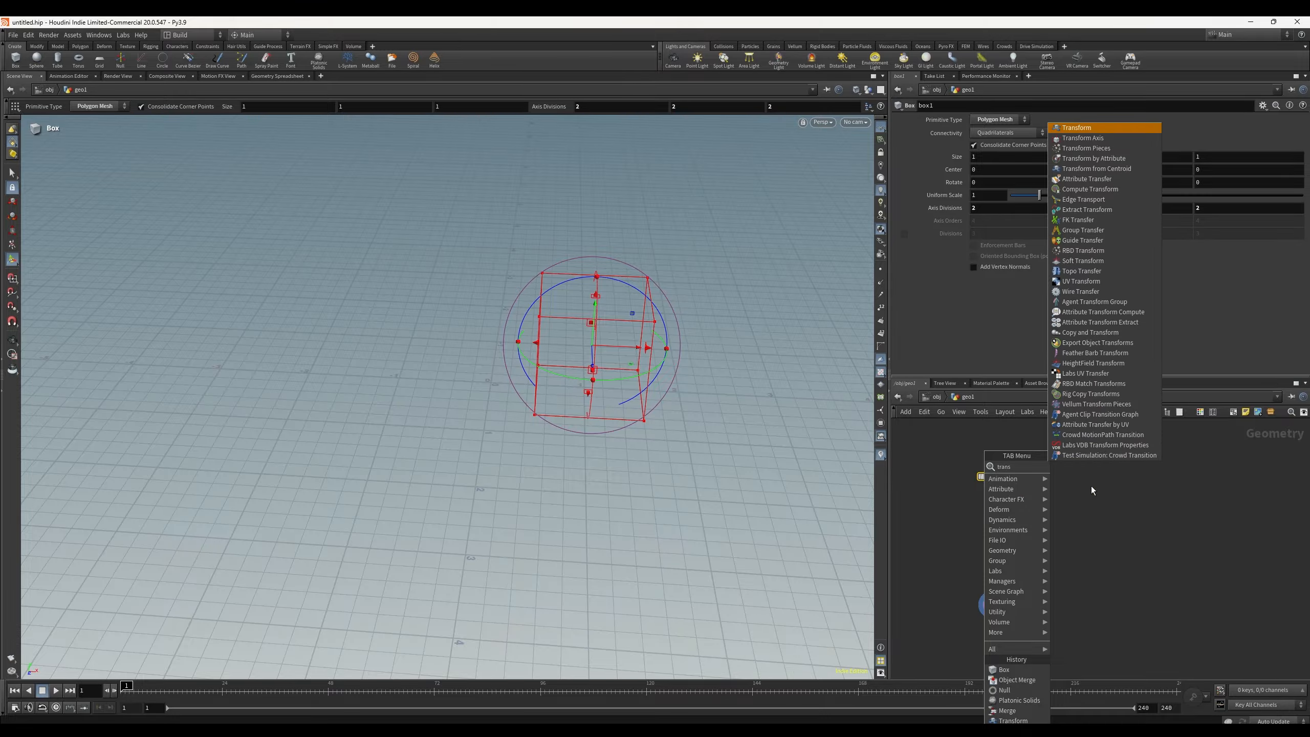
pyautogui.press('Return')
pyautogui.click(987, 519)
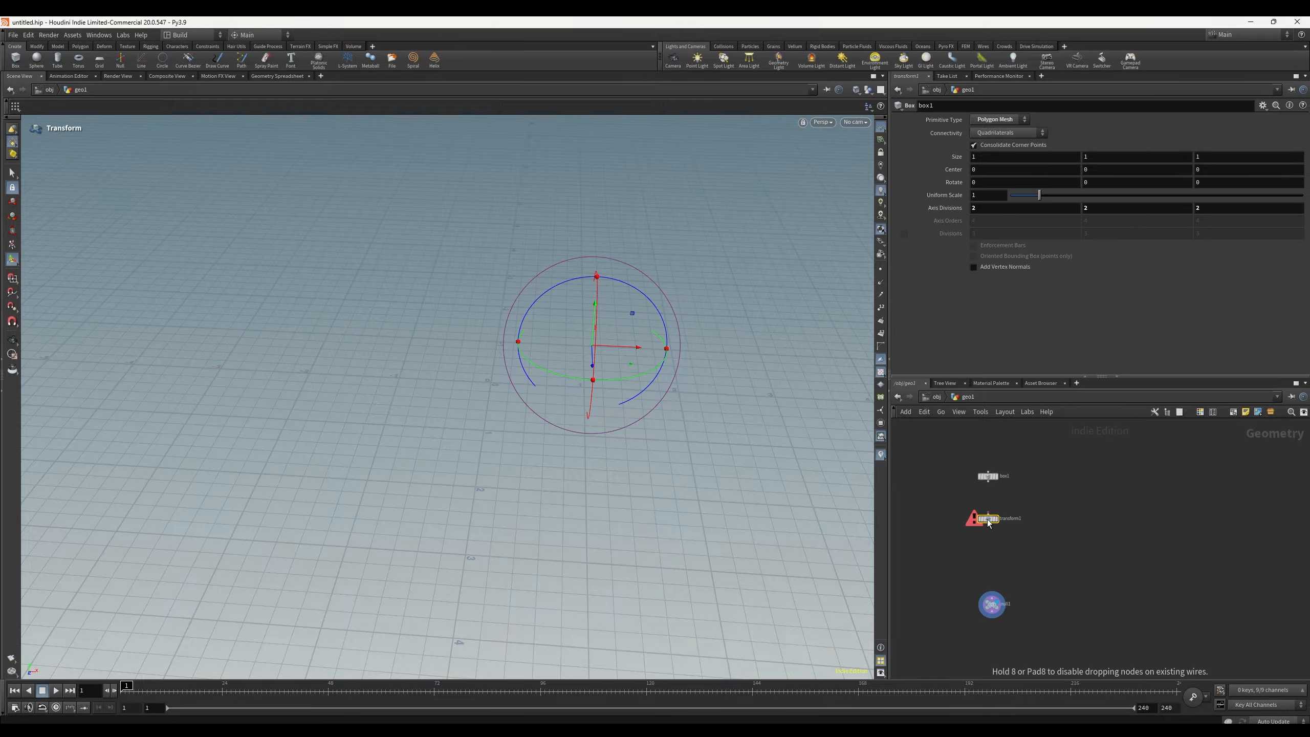
pyautogui.moveTo(988, 514)
pyautogui.mouseDown()
pyautogui.moveTo(989, 487)
pyautogui.moveTo(988, 509)
pyautogui.mouseUp()
pyautogui.click(989, 486)
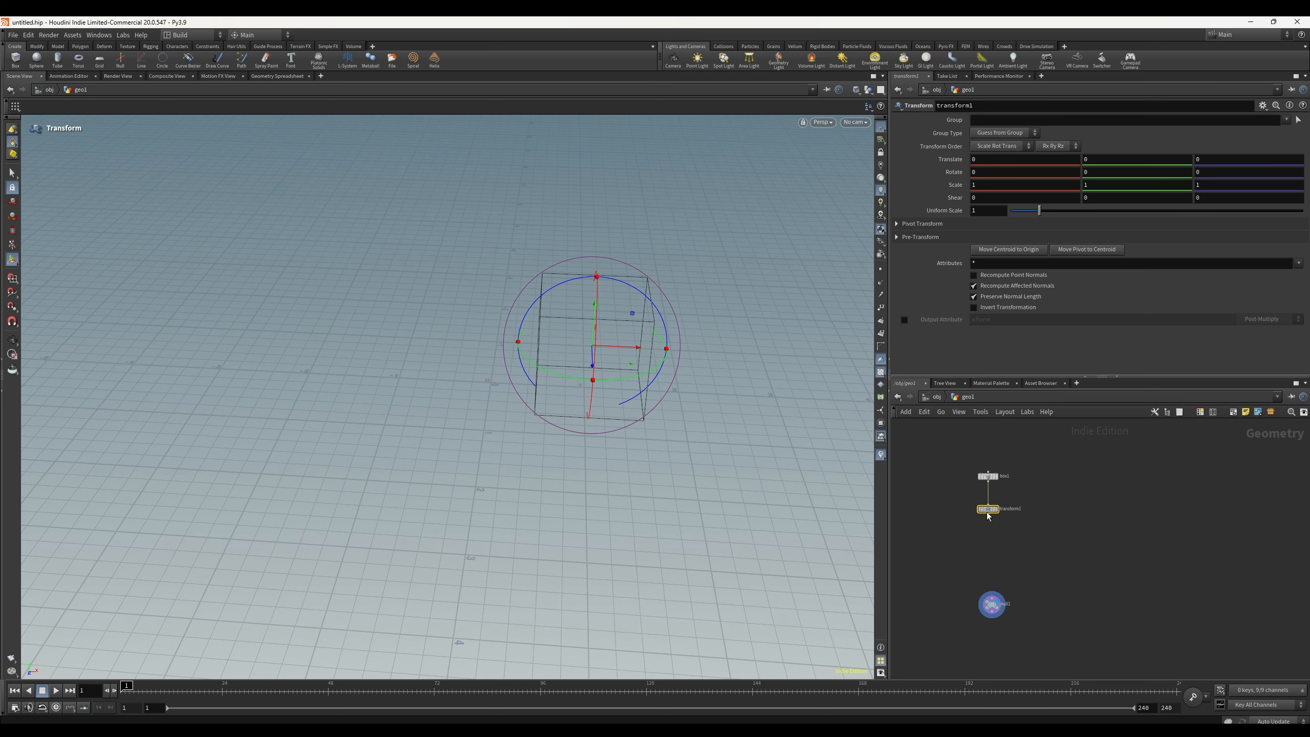
pyautogui.press('r')
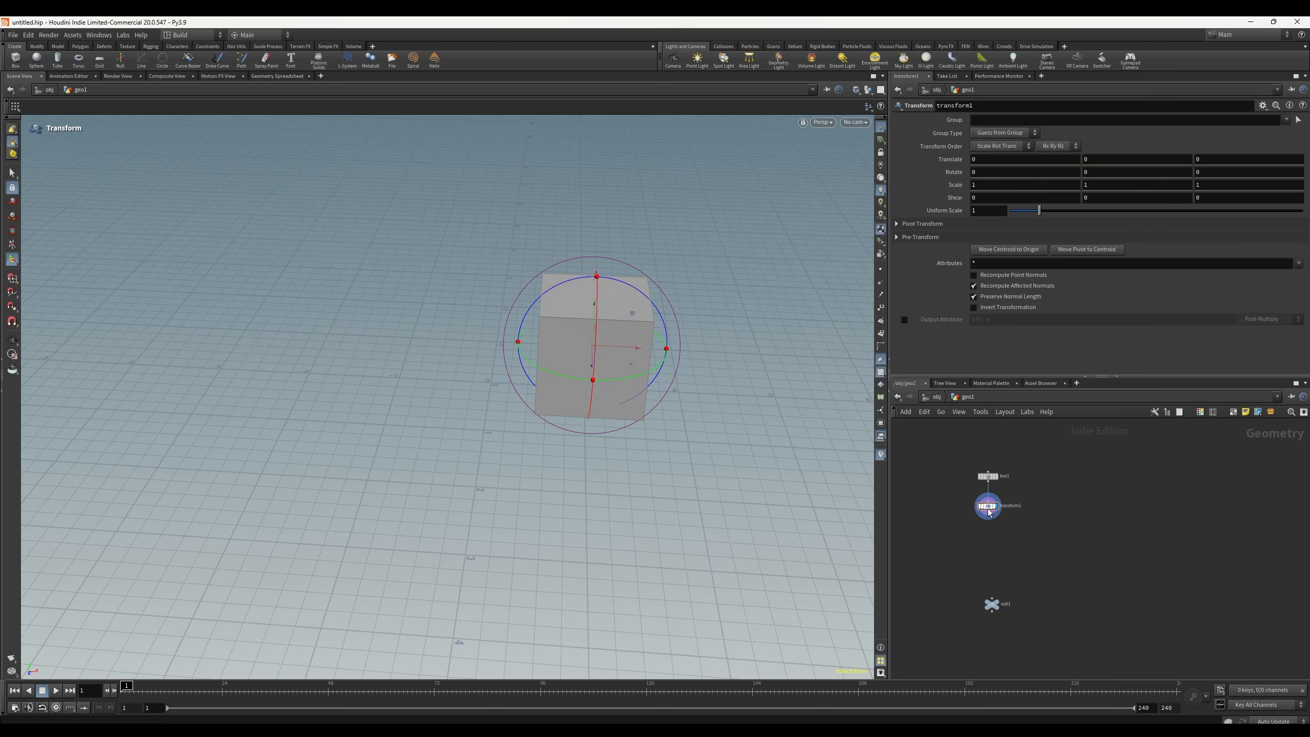
# Step: Add a Color node under transform1 and make it the displayed node
pyautogui.moveTo(988, 508); pyautogui.dragTo(988, 511)
pyautogui.press('Tab')
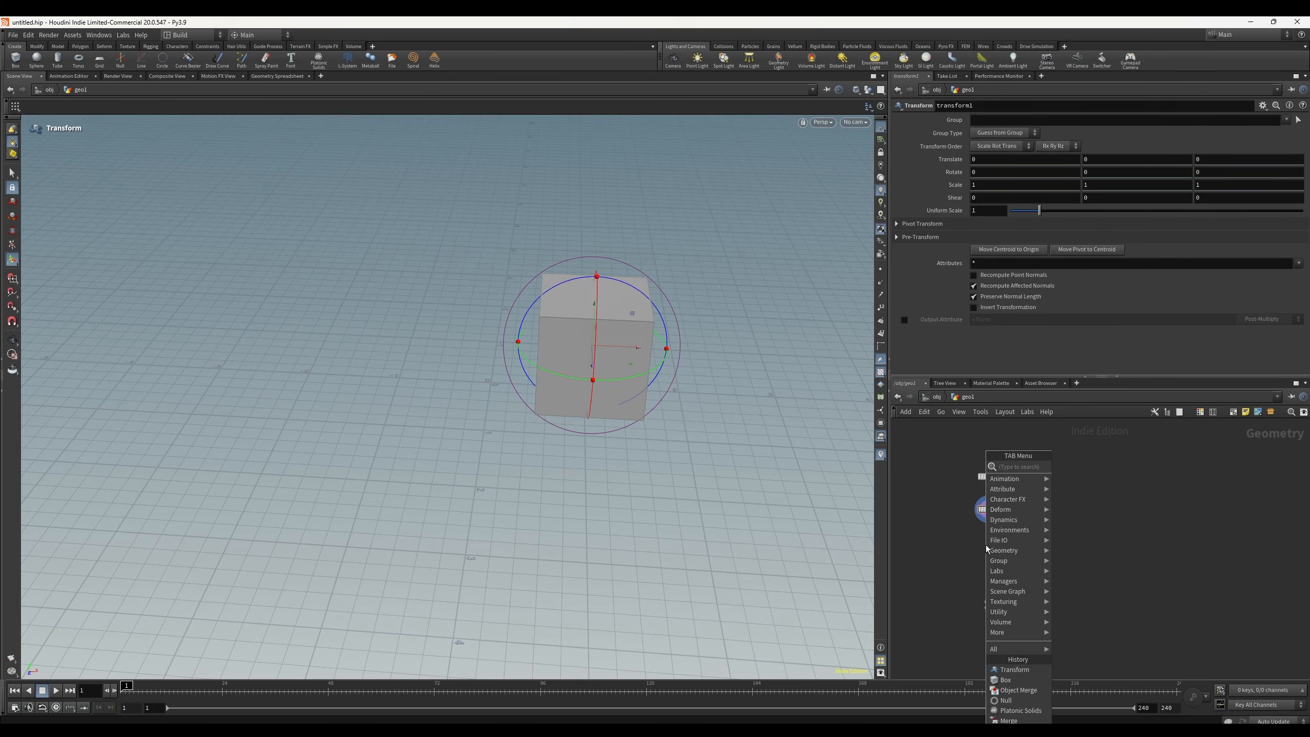
pyautogui.write('color')
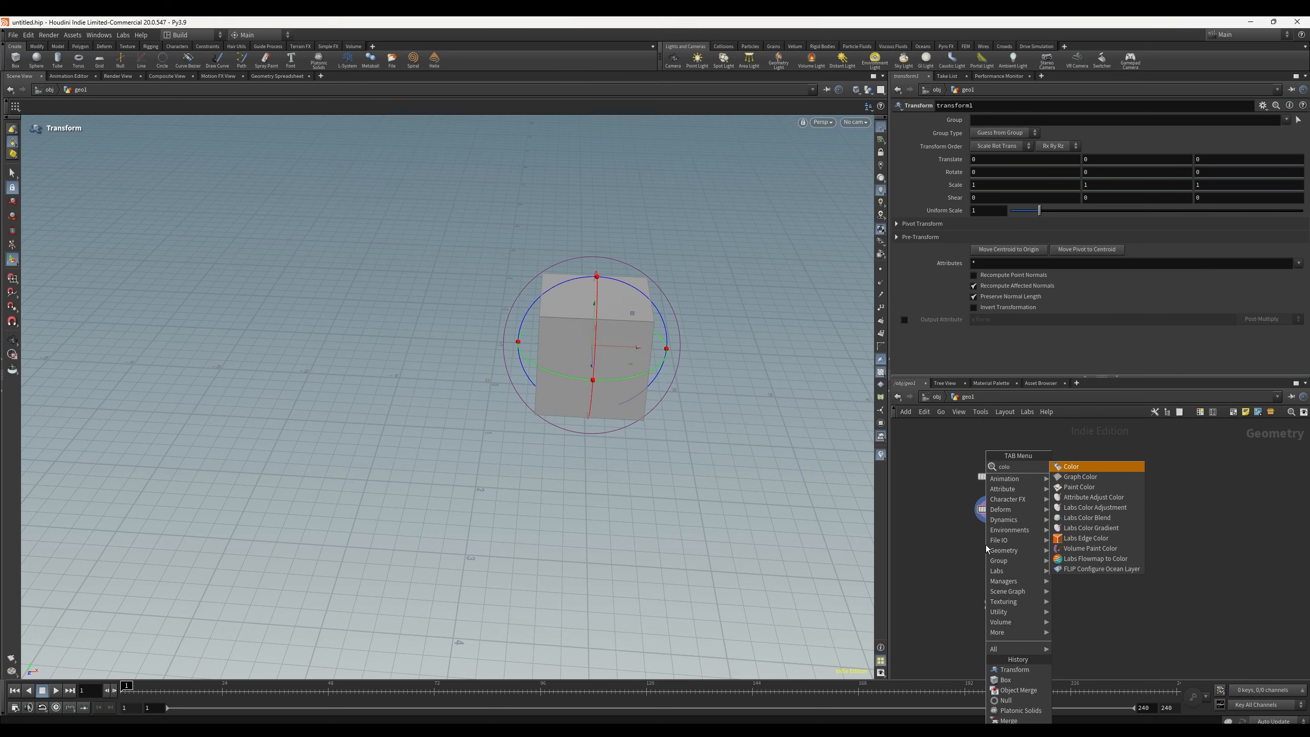
pyautogui.press('Return')
pyautogui.click(986, 546)
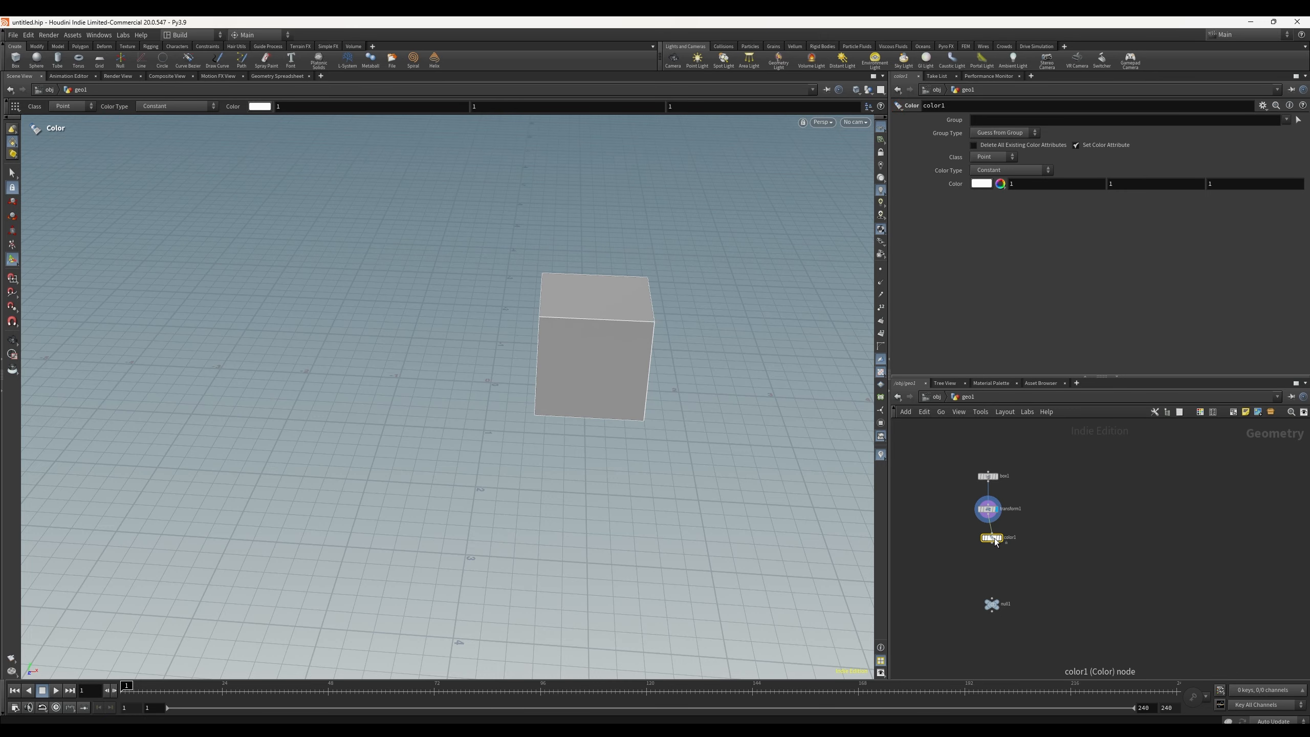
pyautogui.click(1003, 527)
# Step: Set color1's colour to green (0.075, 0.3, 0.1875) in the color editor
pyautogui.click(981, 183)
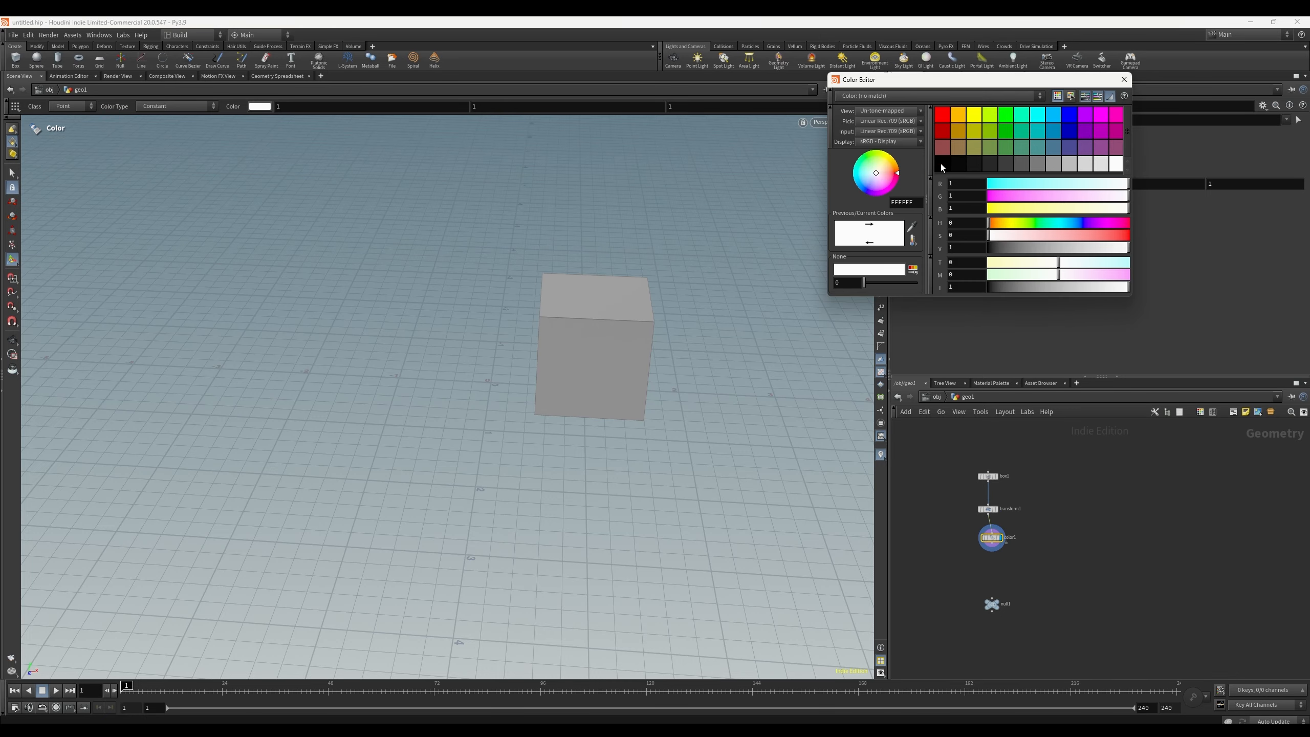
pyautogui.click(975, 131)
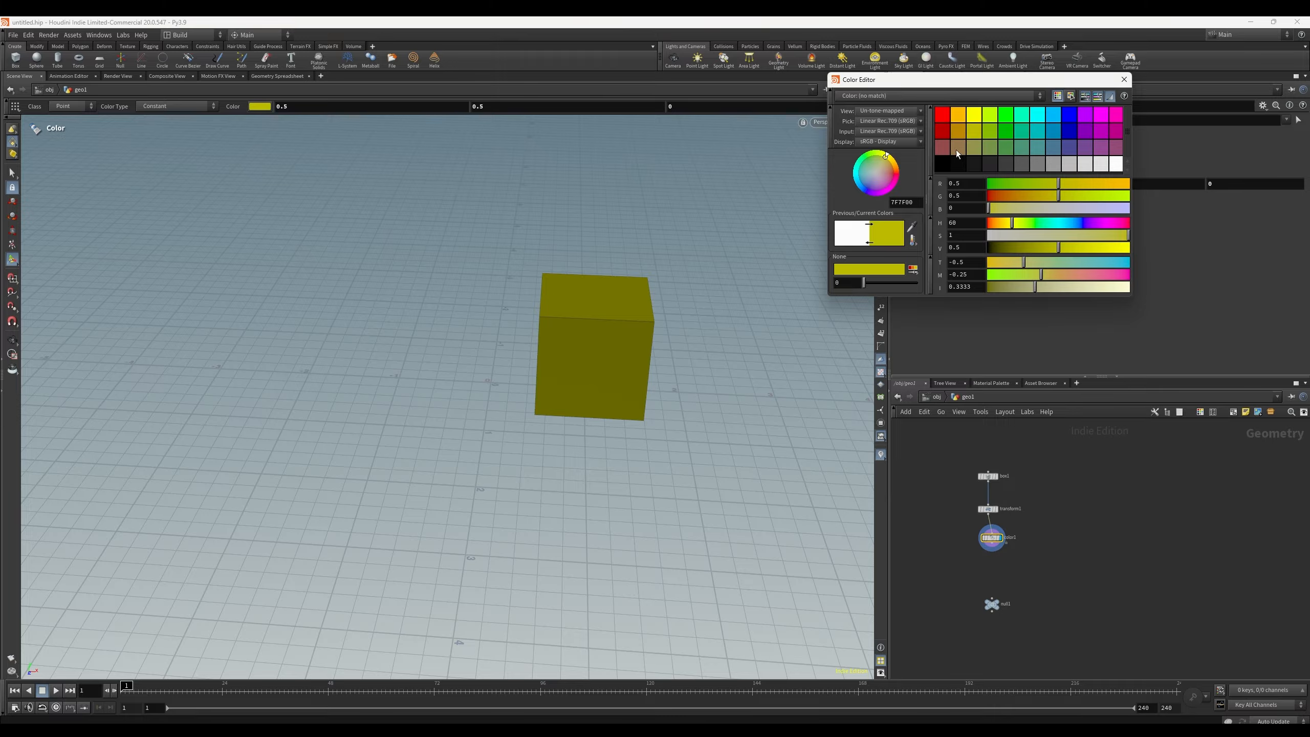
pyautogui.click(1022, 147)
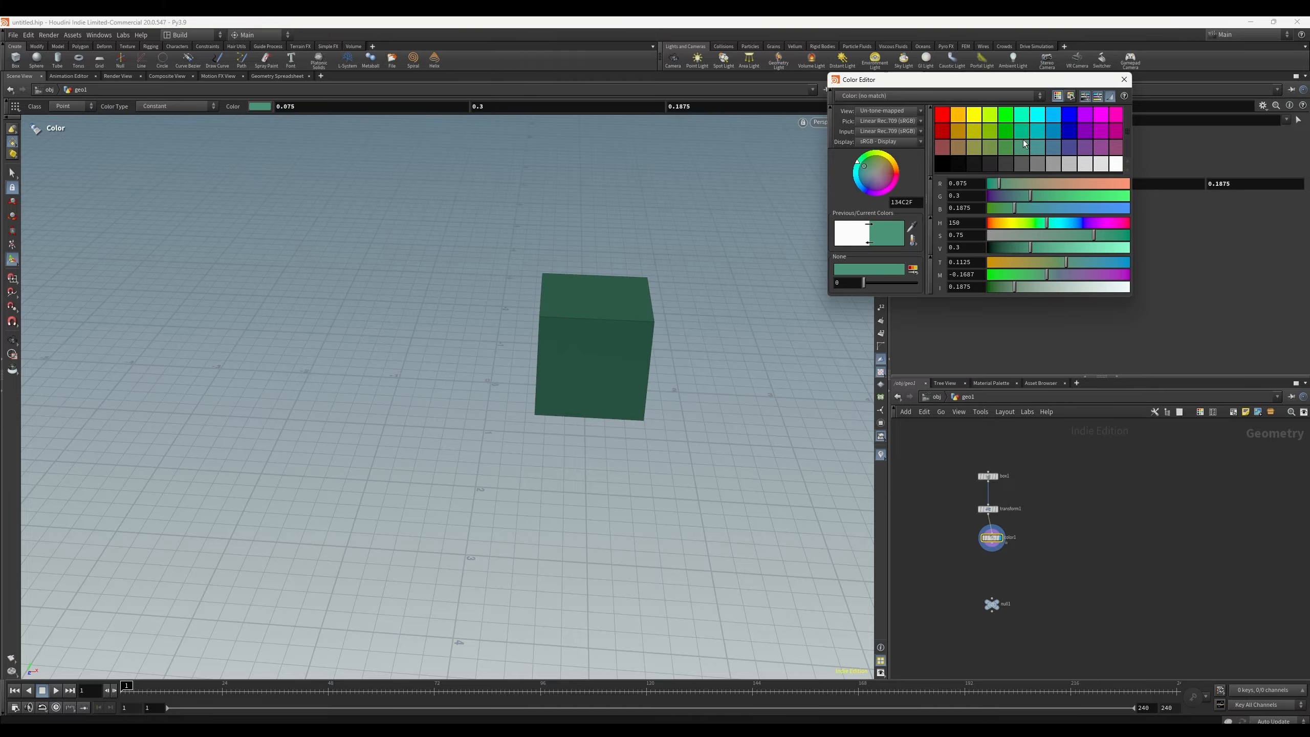
pyautogui.click(1125, 79)
# Step: Connect color1's output into null1, then delete the null1 node
pyautogui.moveTo(993, 544); pyautogui.dragTo(989, 547)
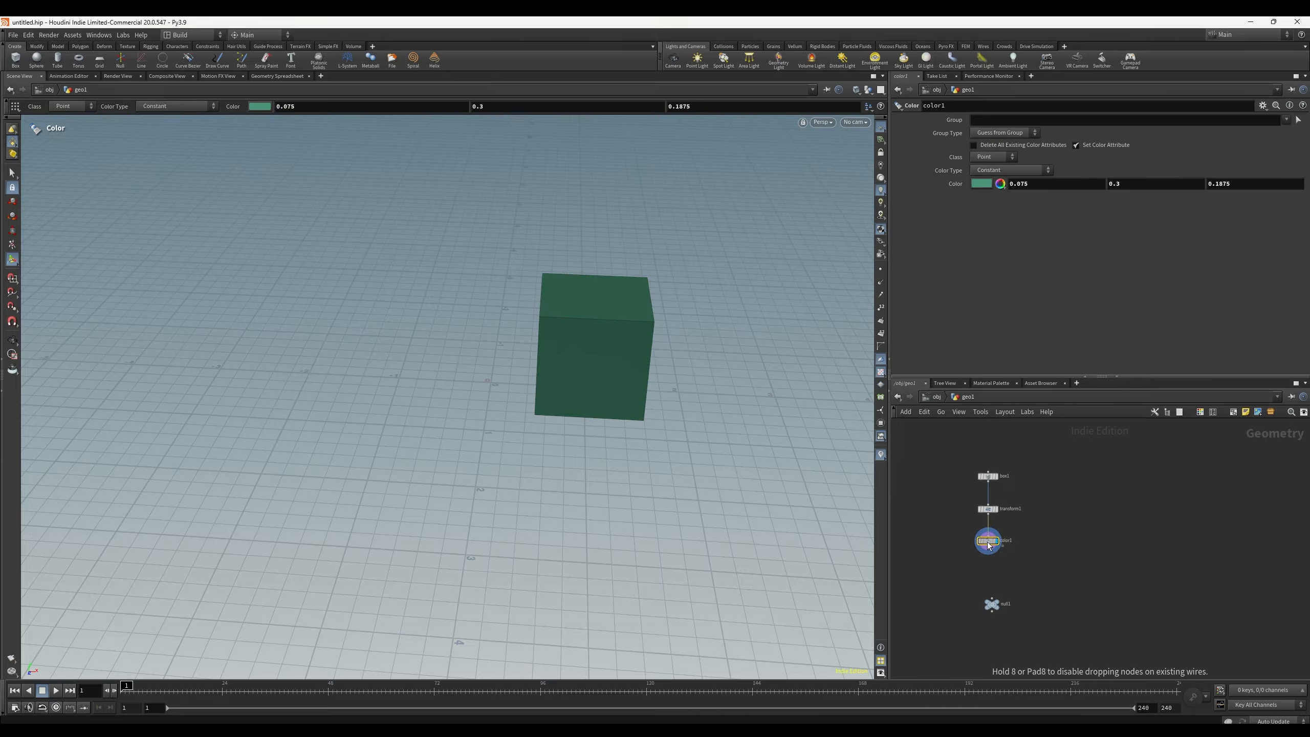
pyautogui.moveTo(1032, 564); pyautogui.dragTo(1059, 572, button='middle')
pyautogui.scroll(3, 1033, 548)
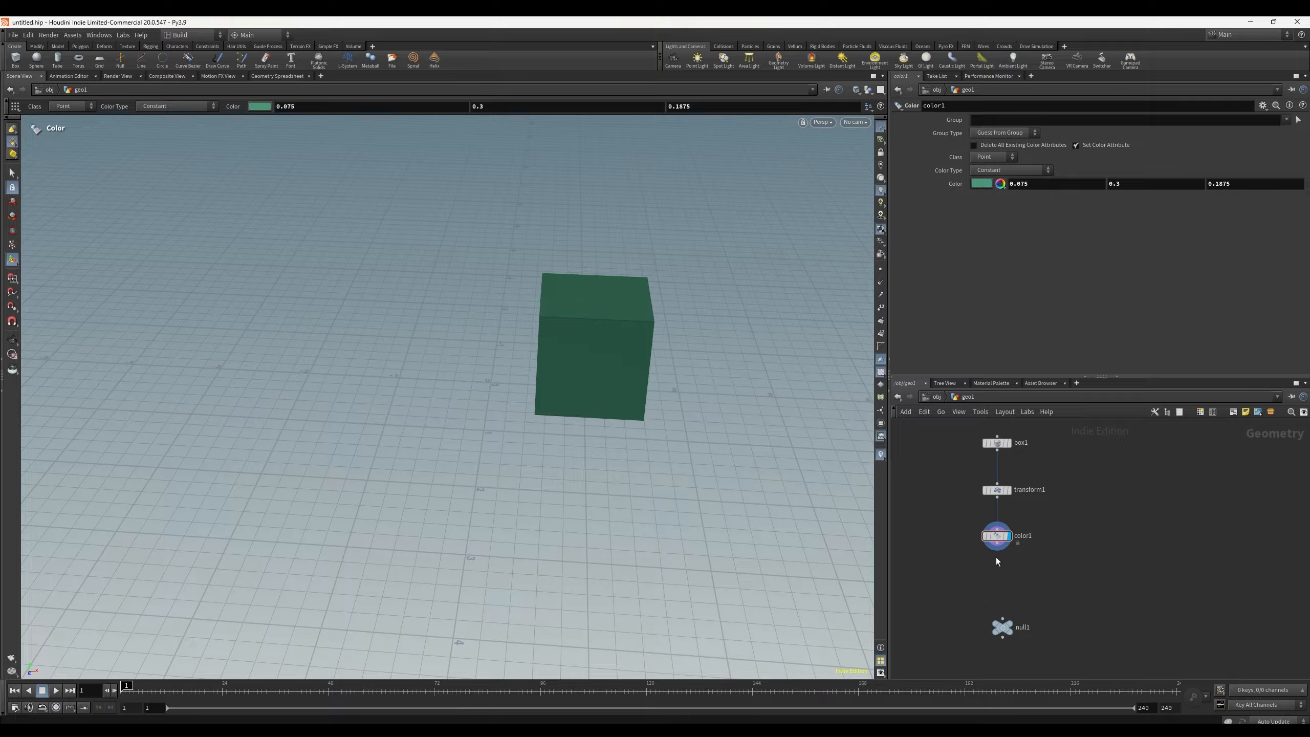
pyautogui.moveTo(997, 550); pyautogui.dragTo(996, 616)
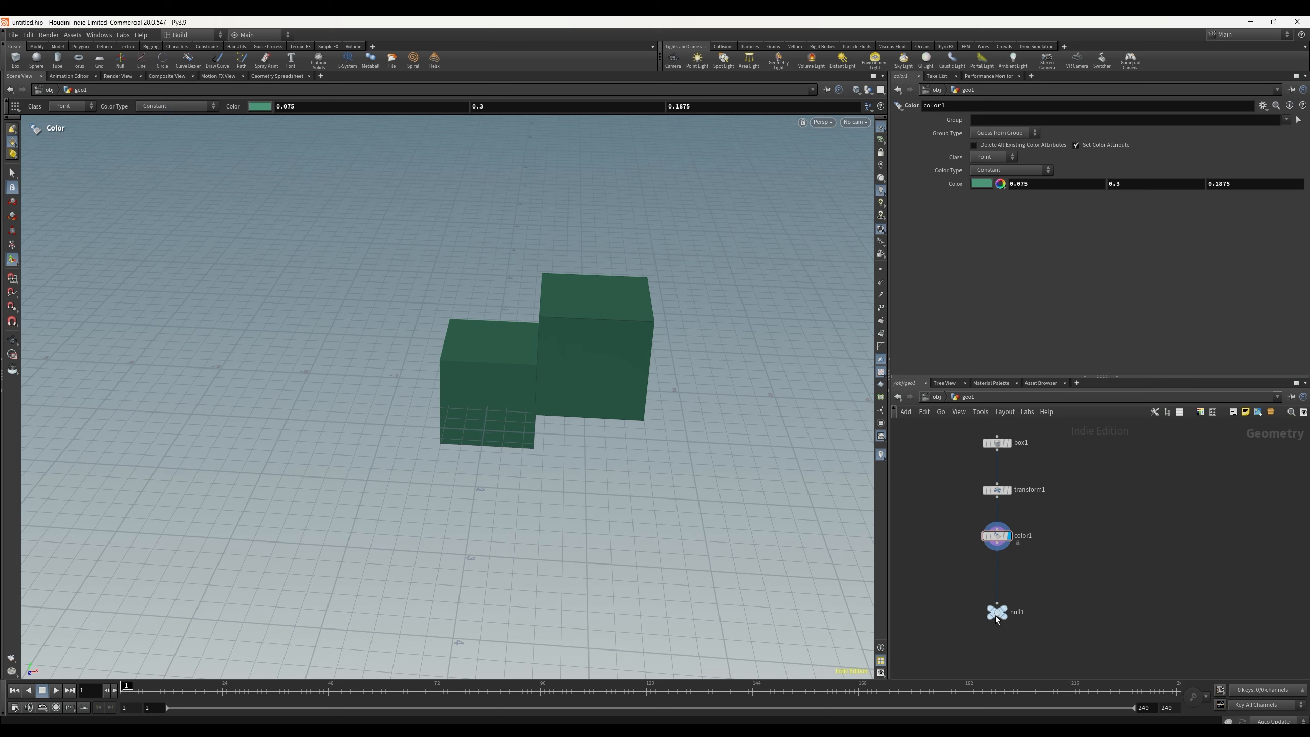
pyautogui.click(995, 616)
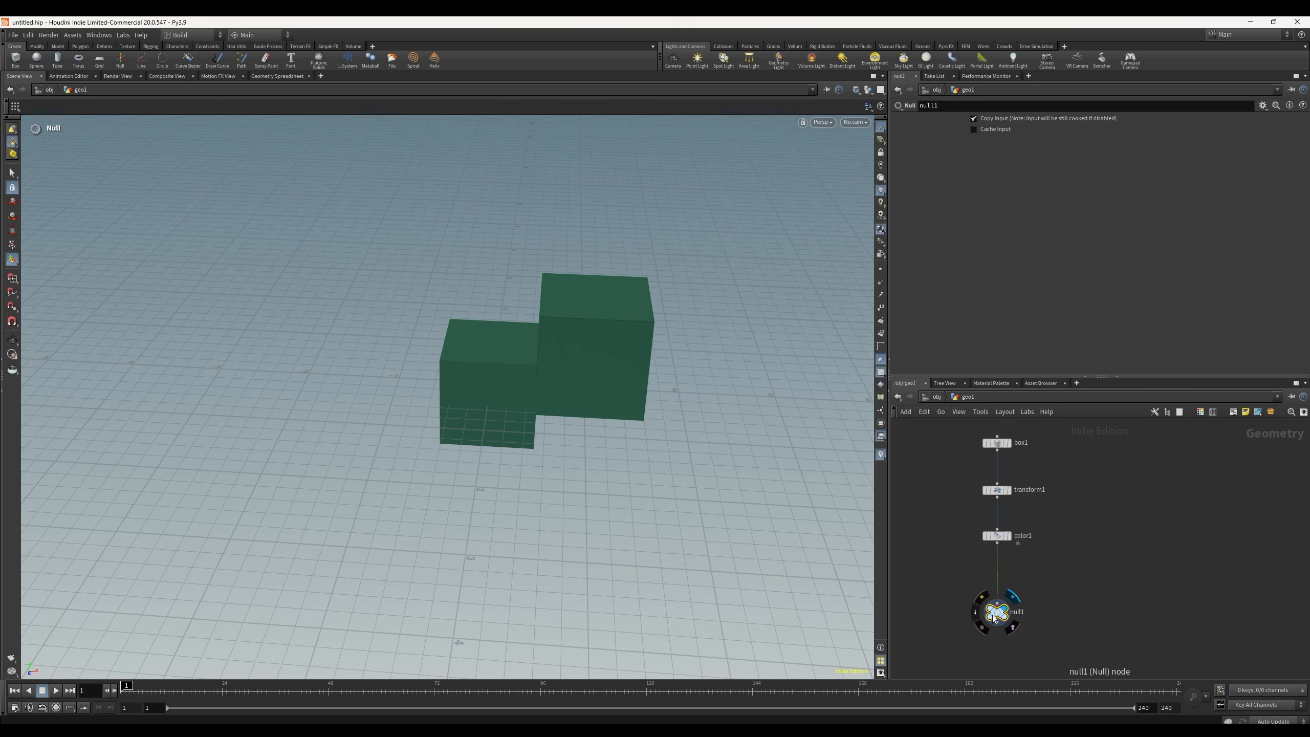
pyautogui.press('Delete')
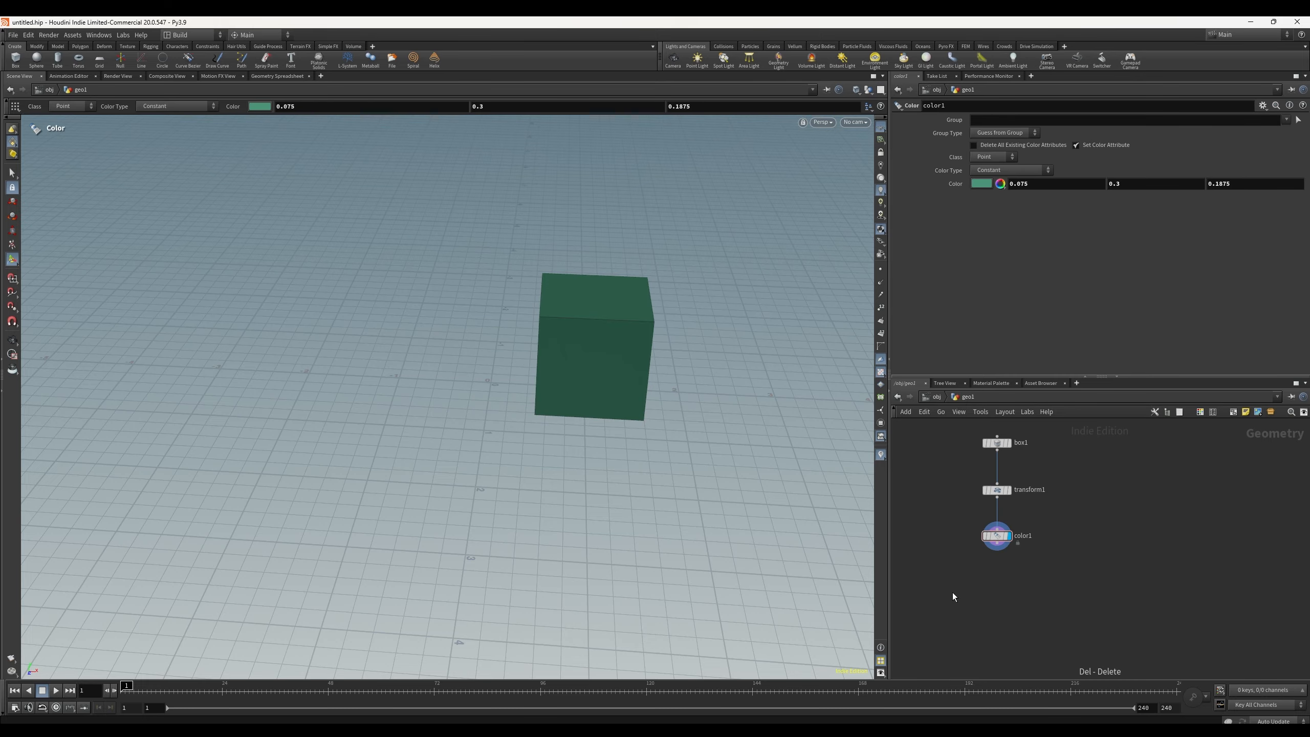
# Step: Add a new Null node under color1 and wire color1 into it
pyautogui.press('Tab')
pyautogui.moveTo(991, 592)
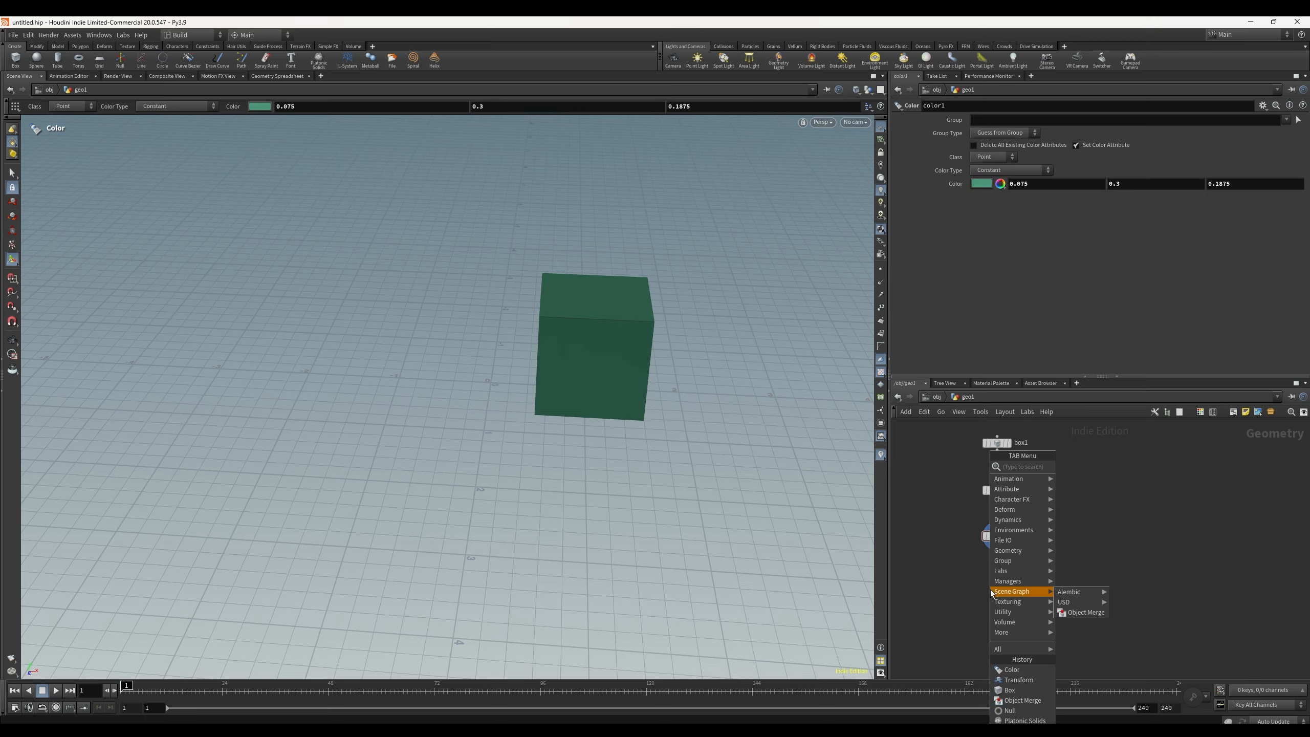
pyautogui.write('null')
pyautogui.press('Return')
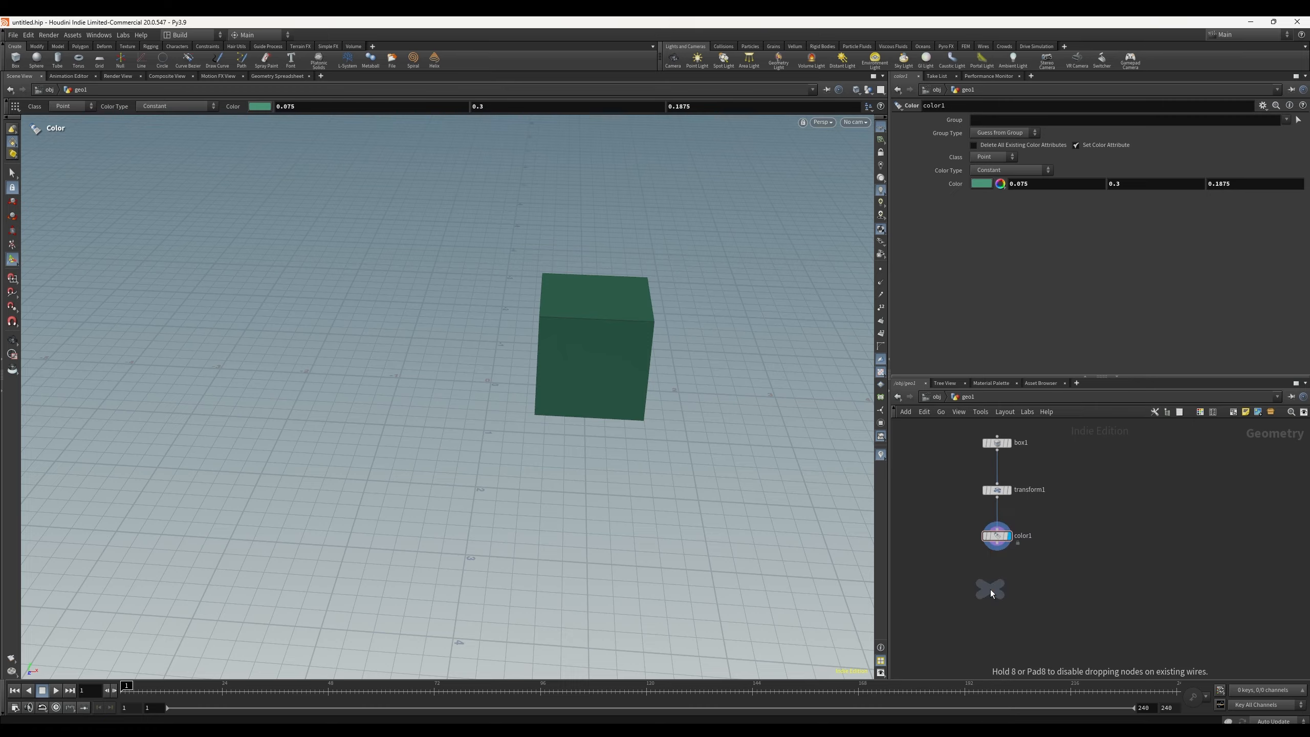
pyautogui.click(1001, 591)
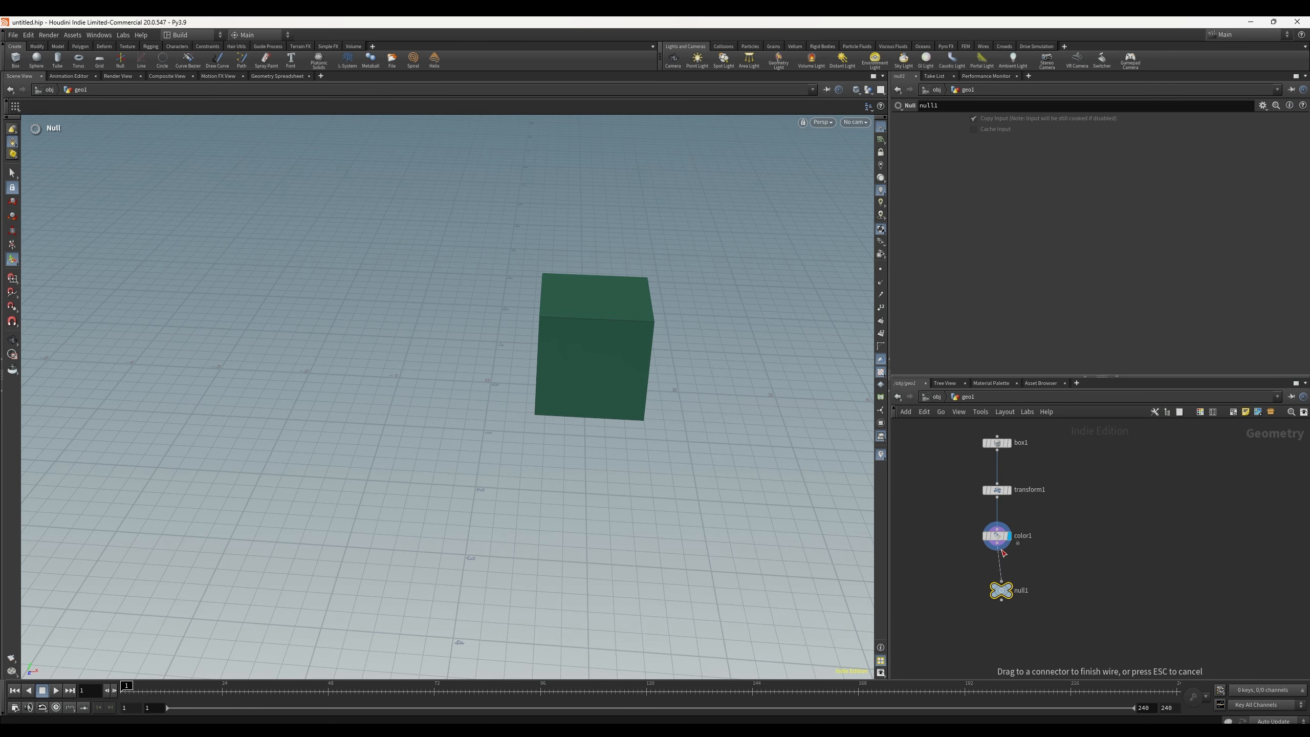
pyautogui.moveTo(1002, 592); pyautogui.dragTo(1000, 594)
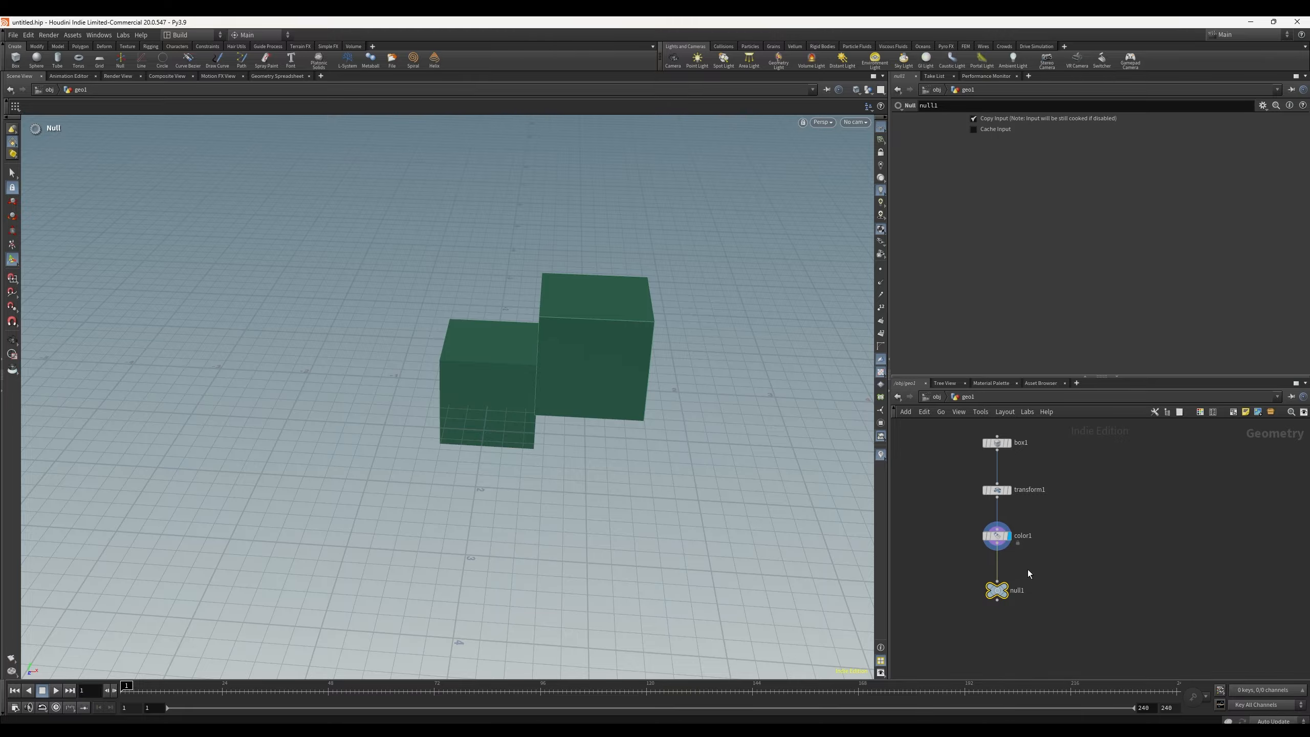
# Step: Turn off Copy Input on the null1 node
pyautogui.moveTo(724, 451)
pyautogui.keyDown('alt'); pyautogui.mouseDown()
pyautogui.moveTo(658, 459)
pyautogui.moveTo(717, 433)
pyautogui.mouseUp(); pyautogui.keyUp('alt')
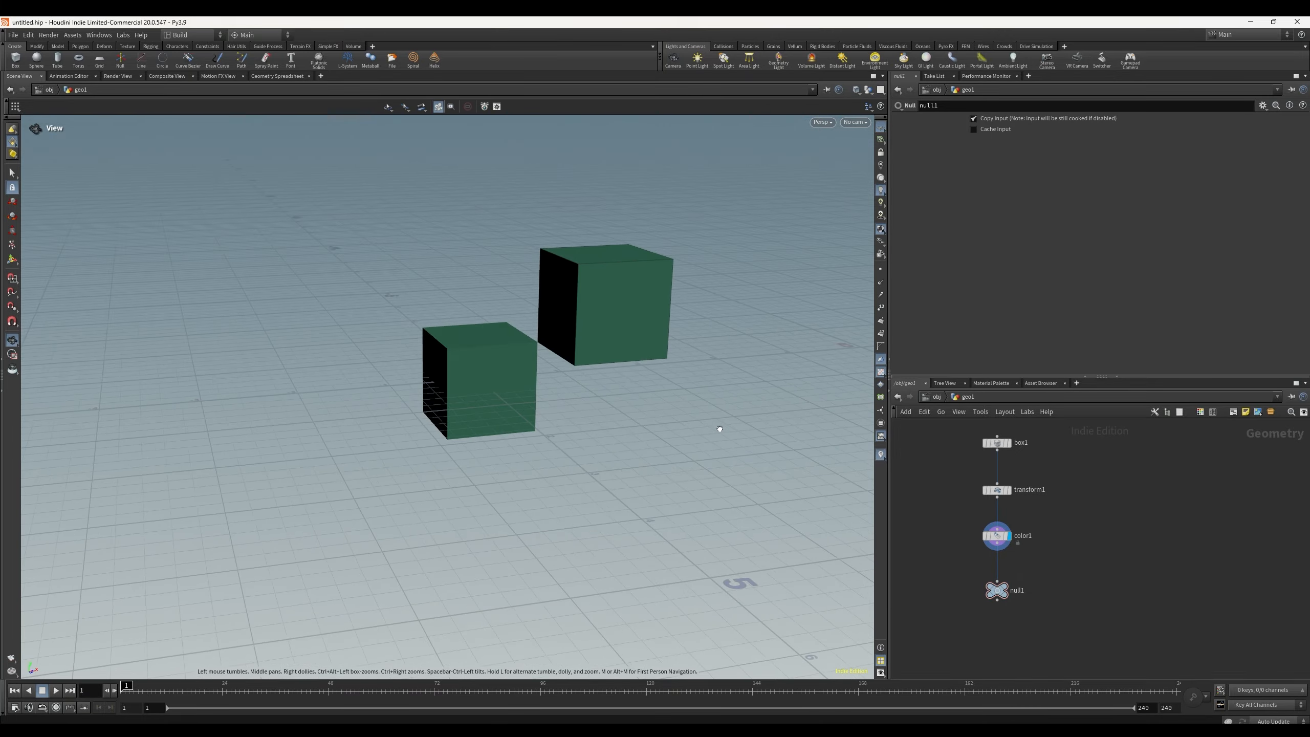
pyautogui.click(974, 119)
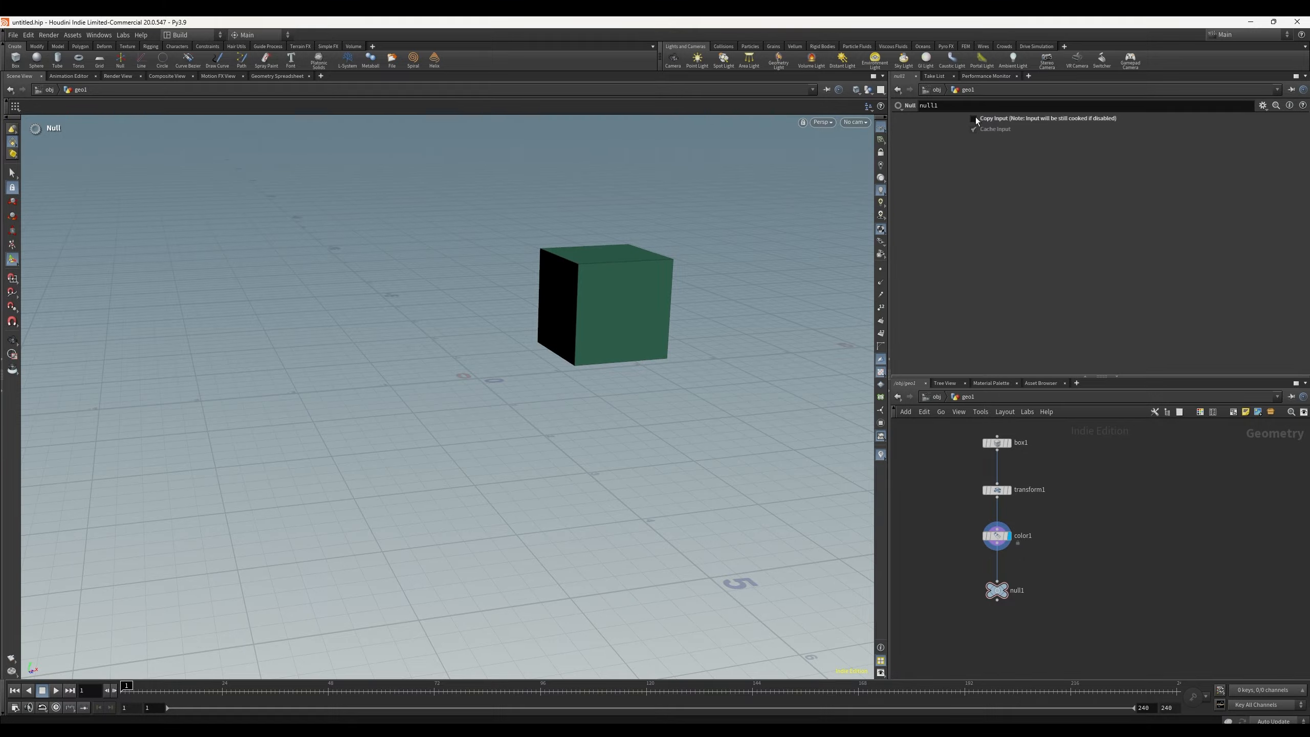
pyautogui.click(973, 119)
pyautogui.click(974, 119)
# Step: Go into the geo2 network and set the display flag on platonic1
pyautogui.moveTo(996, 594)
pyautogui.click(960, 400)
pyautogui.click(999, 428)
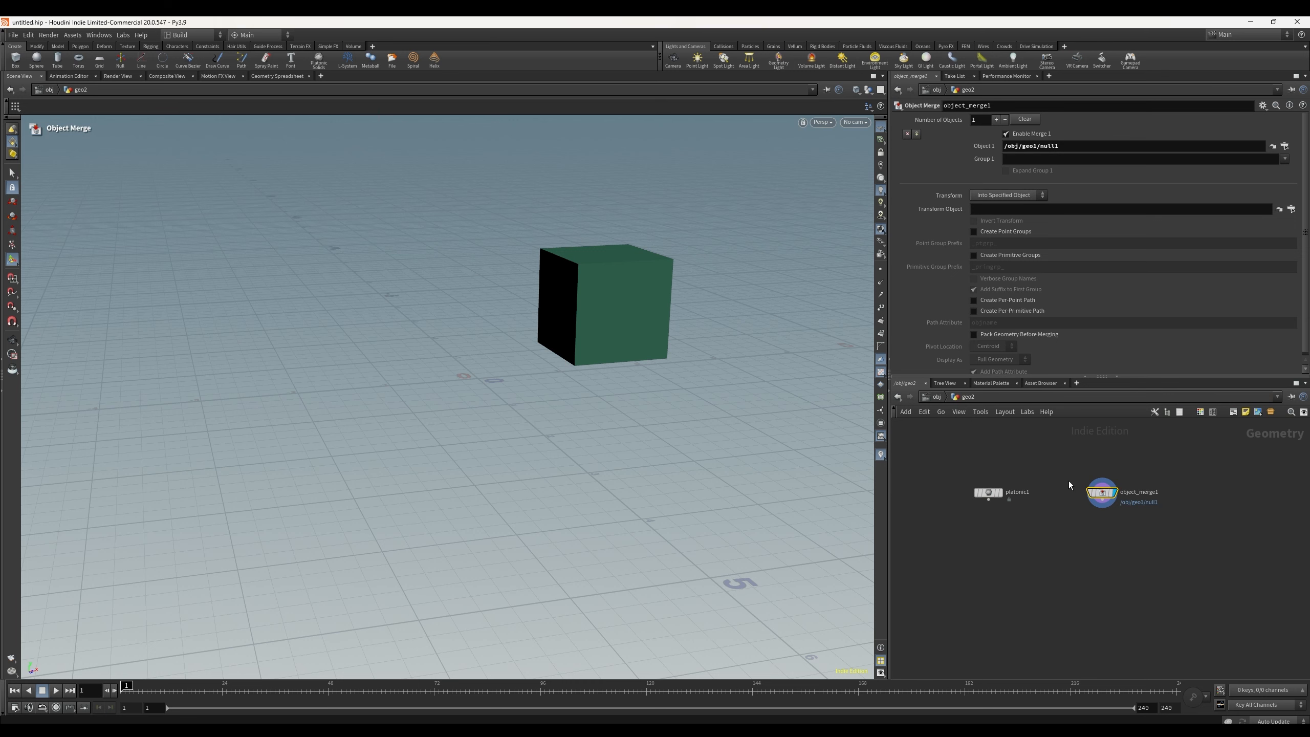
pyautogui.click(987, 493)
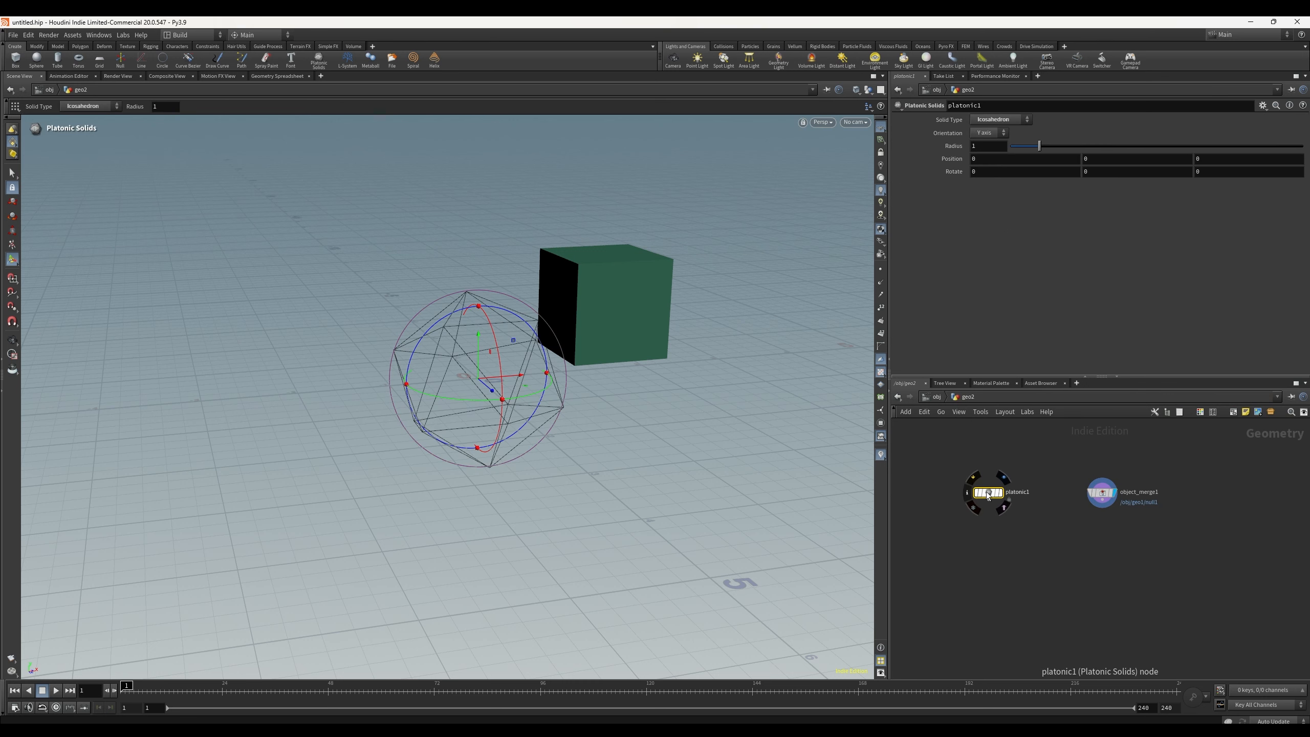
pyautogui.click(999, 493)
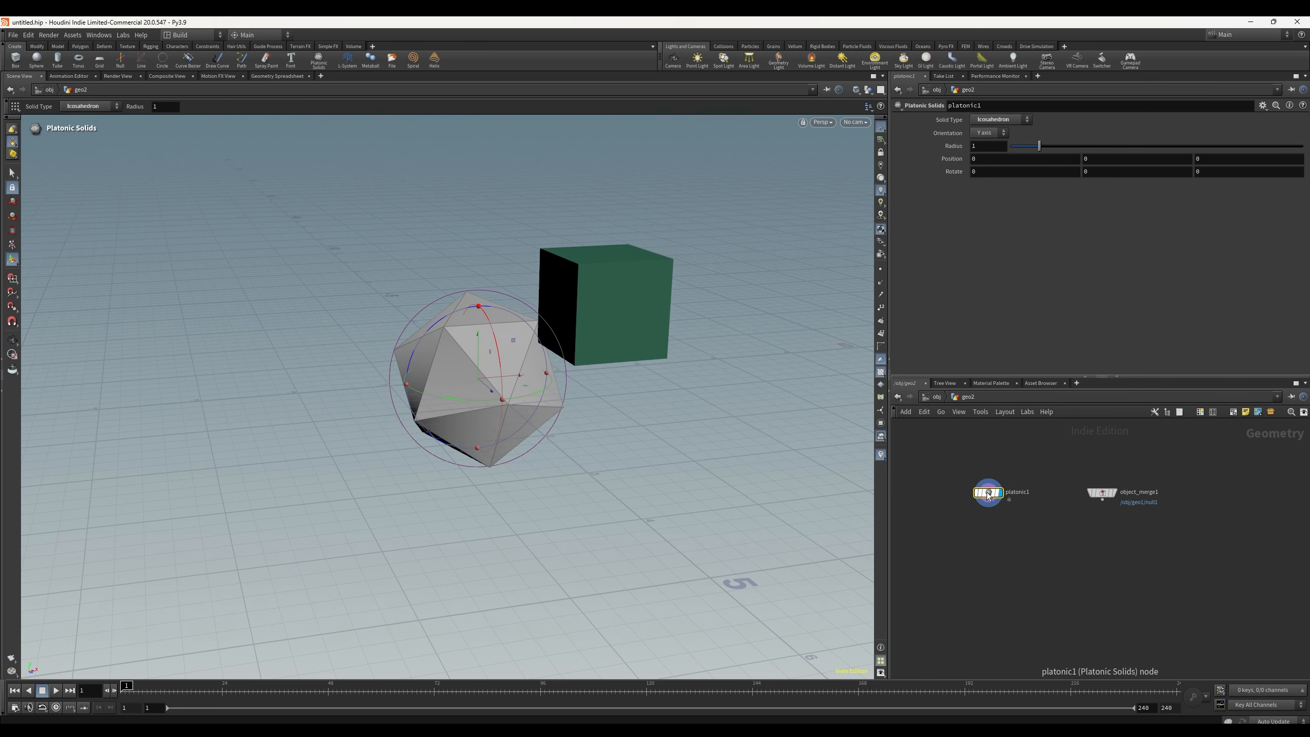
pyautogui.keyDown('alt'); pyautogui.moveTo(772, 355); pyautogui.dragTo(745, 351); pyautogui.keyUp('alt')
pyautogui.click(980, 565)
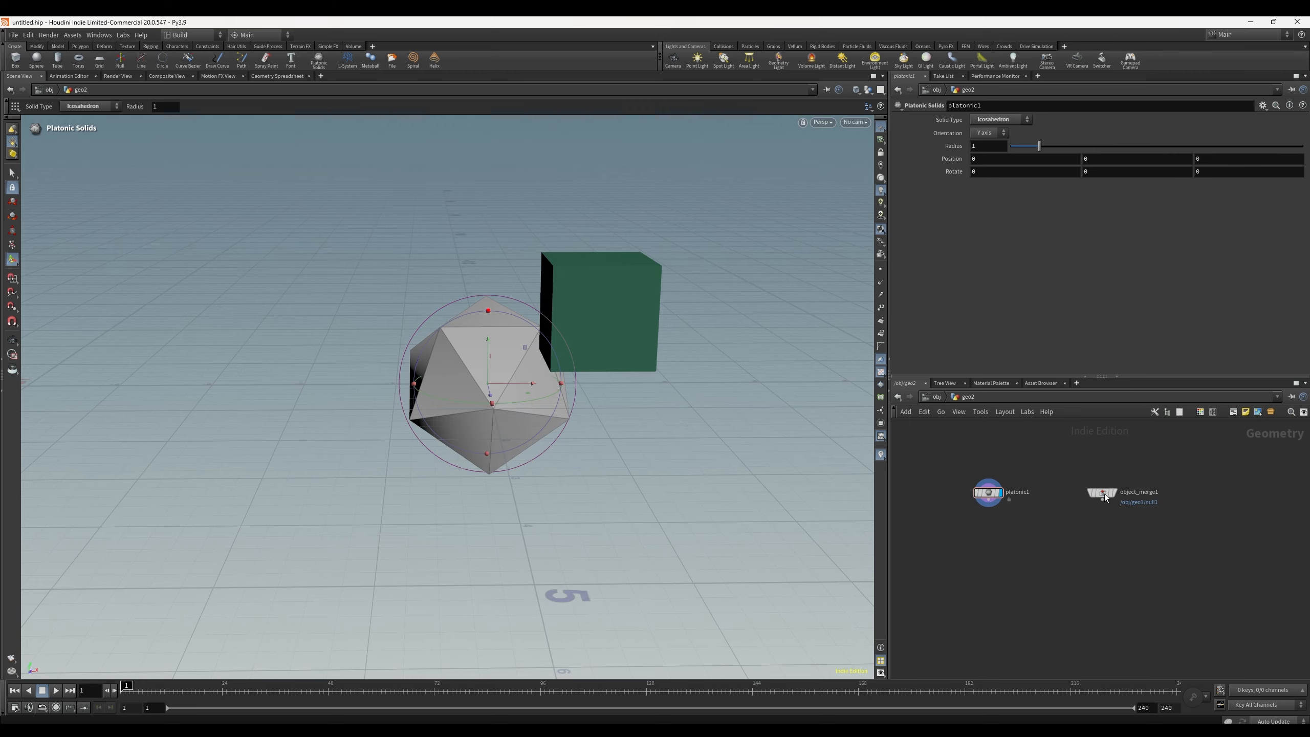
# Step: Switch briefly to the geo1 network and return to geo2
pyautogui.click(948, 396)
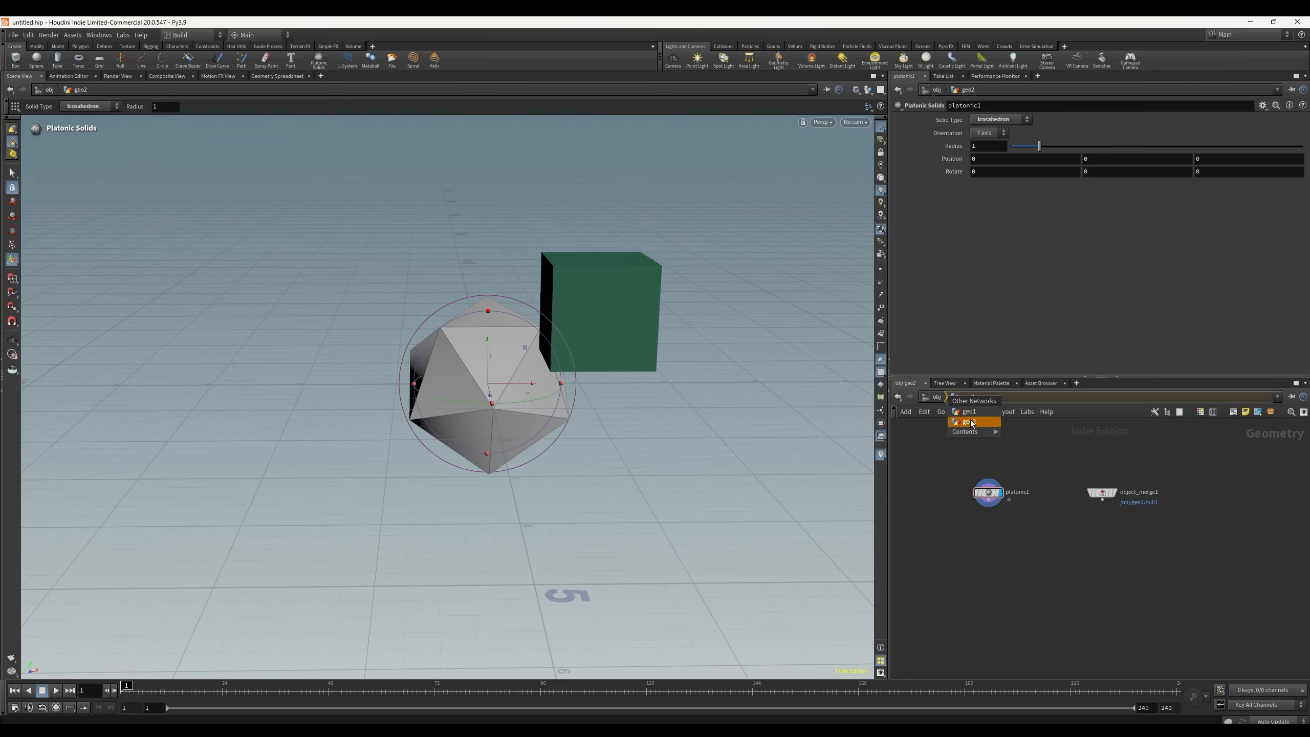
pyautogui.click(969, 411)
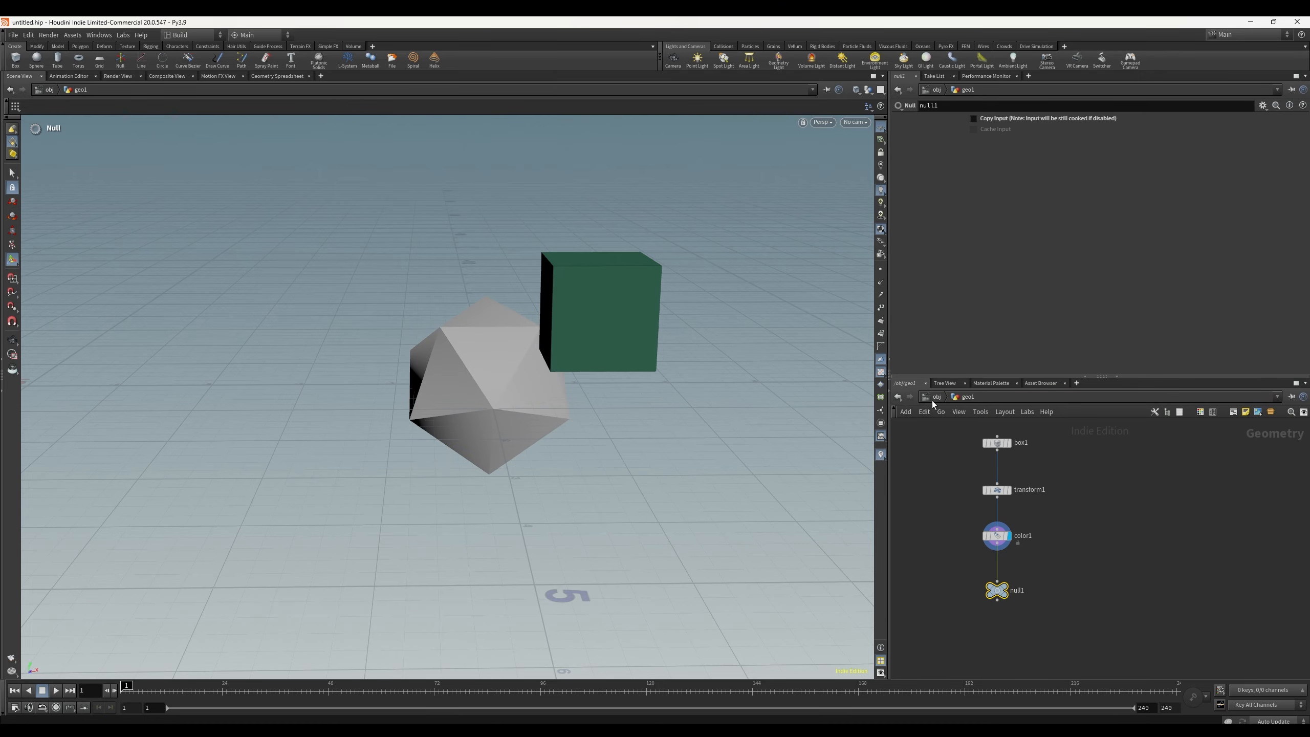
pyautogui.click(948, 396)
pyautogui.click(975, 423)
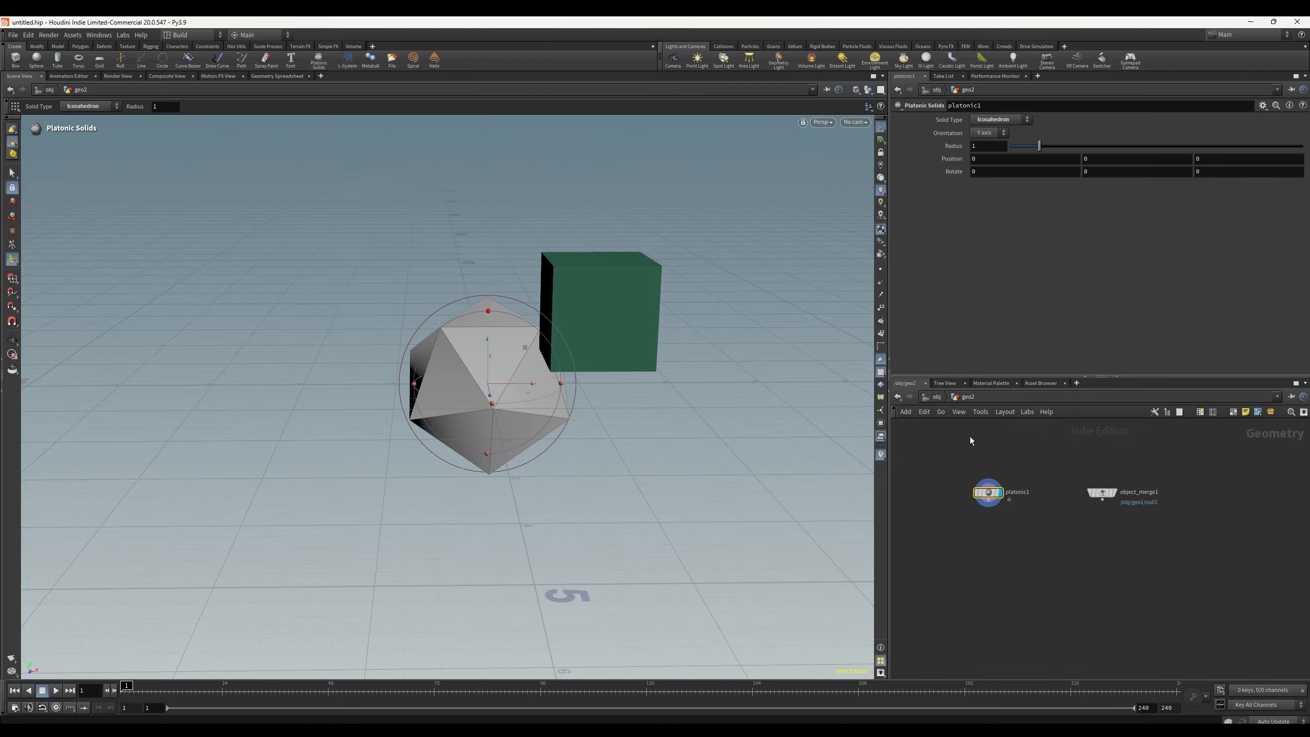
# Step: Add a Merge node in geo2 below the platonic1 and object_merge1 nodes
pyautogui.click(1028, 549)
pyautogui.keyDown('alt'); pyautogui.moveTo(619, 453); pyautogui.dragTo(690, 454); pyautogui.keyUp('alt')
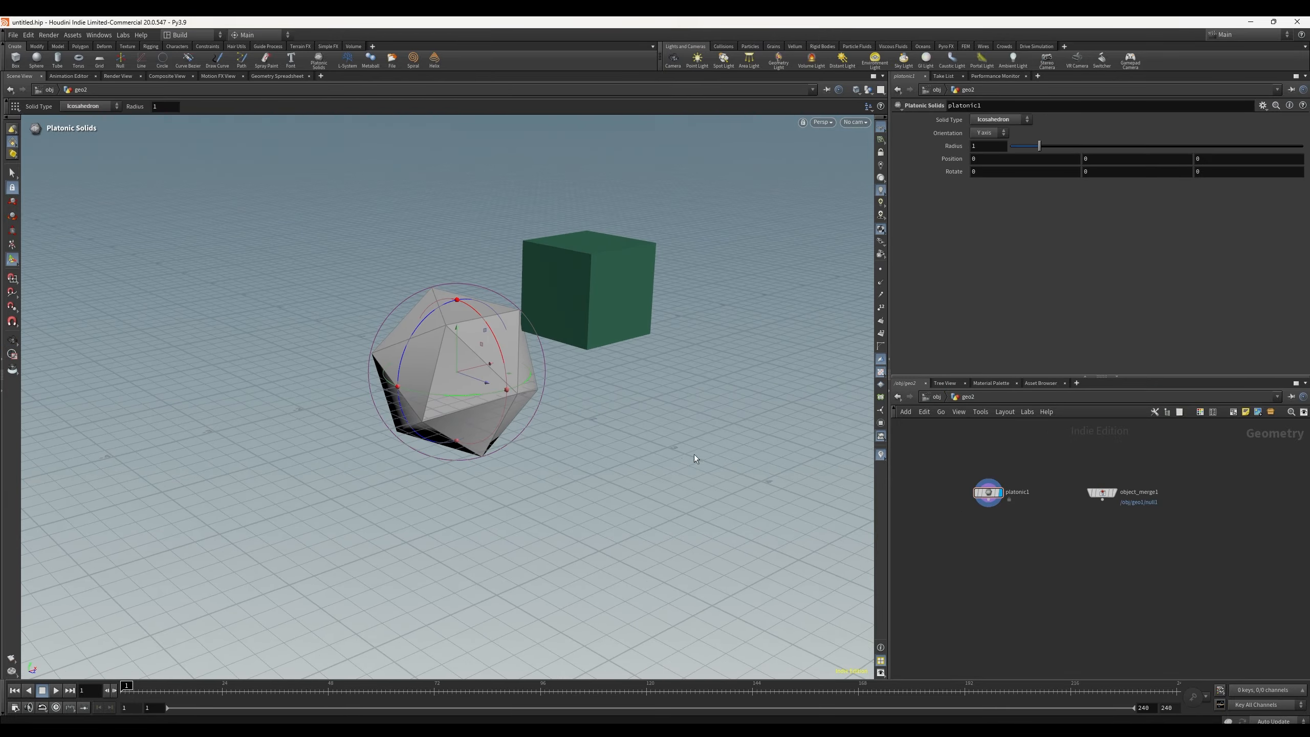
pyautogui.press('Tab')
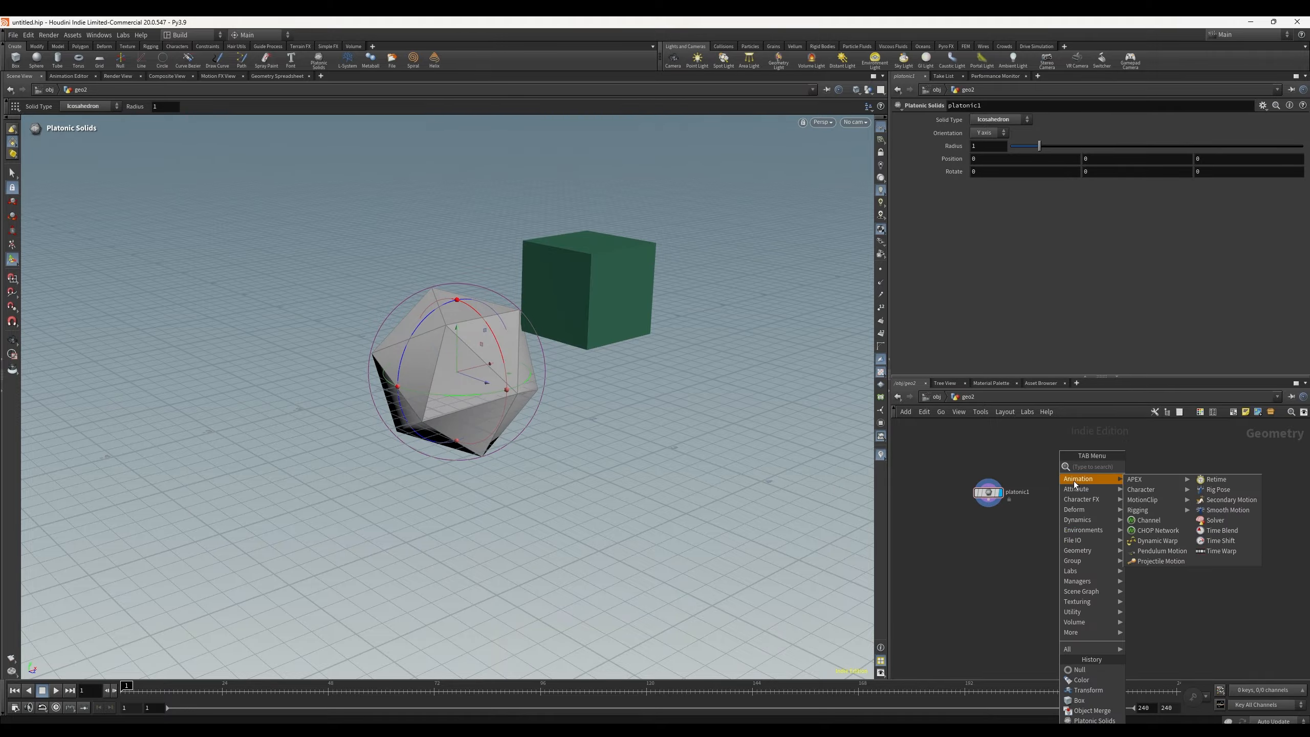
pyautogui.moveTo(1086, 571)
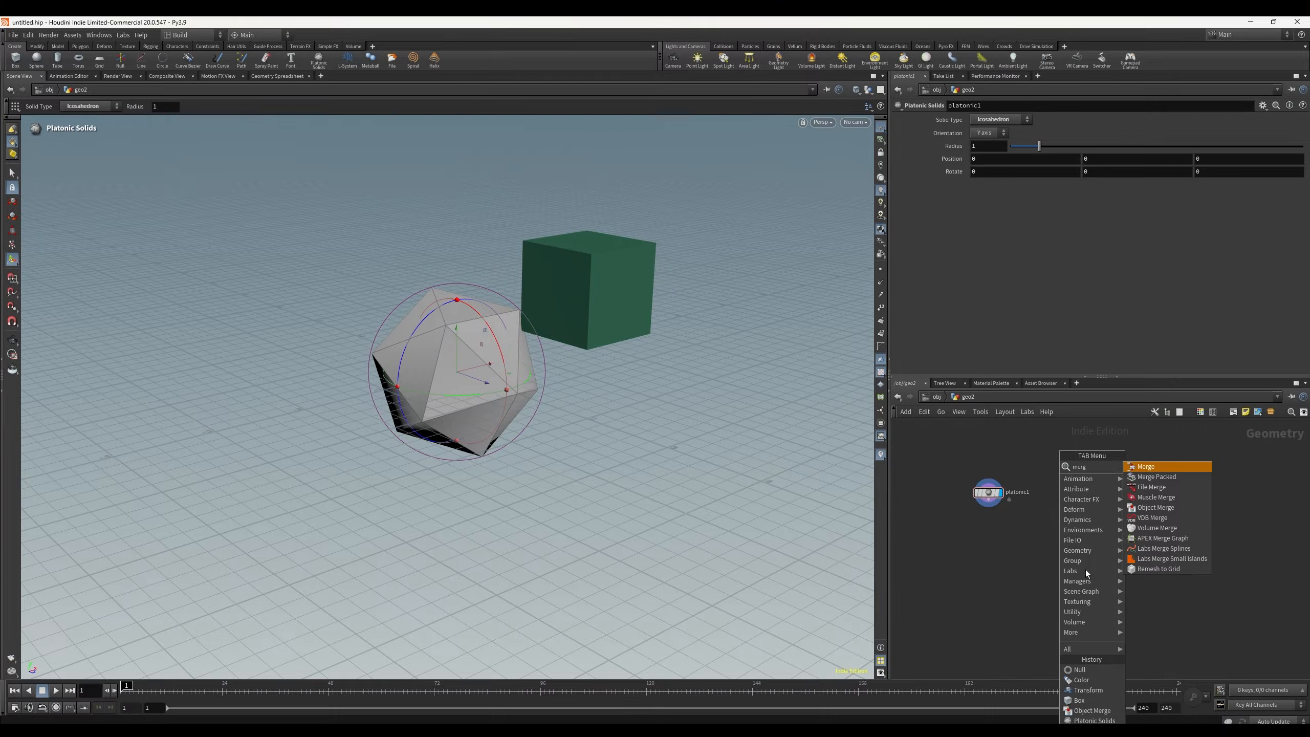
pyautogui.press('Return')
pyautogui.click(1064, 543)
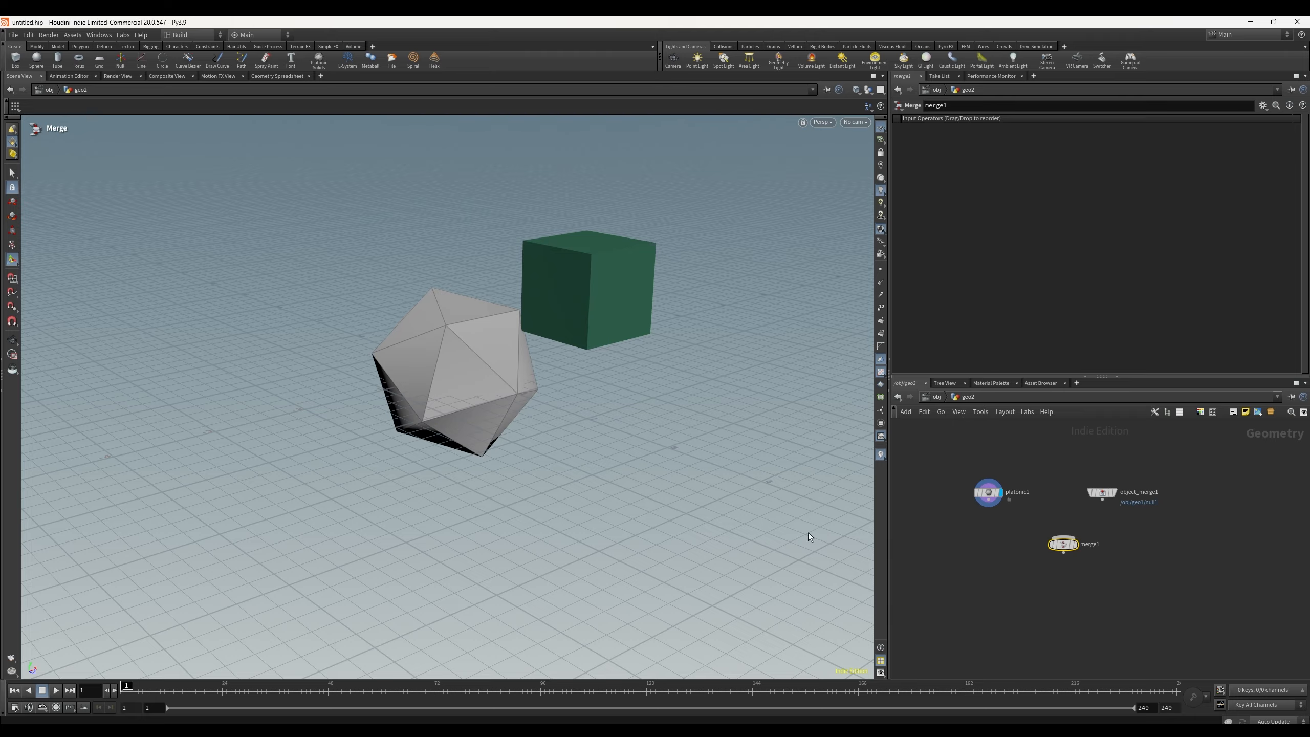
# Step: Switch back to the geo1 network
pyautogui.click(972, 397)
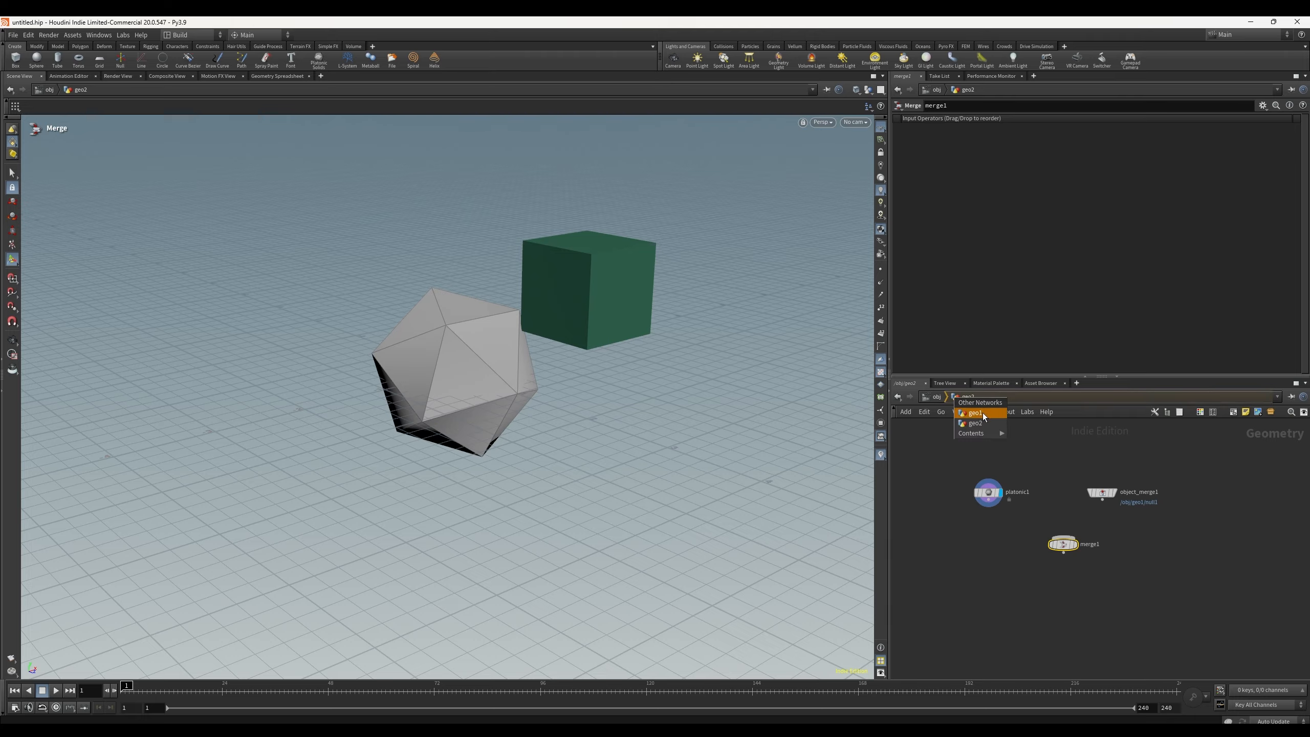
pyautogui.click(982, 413)
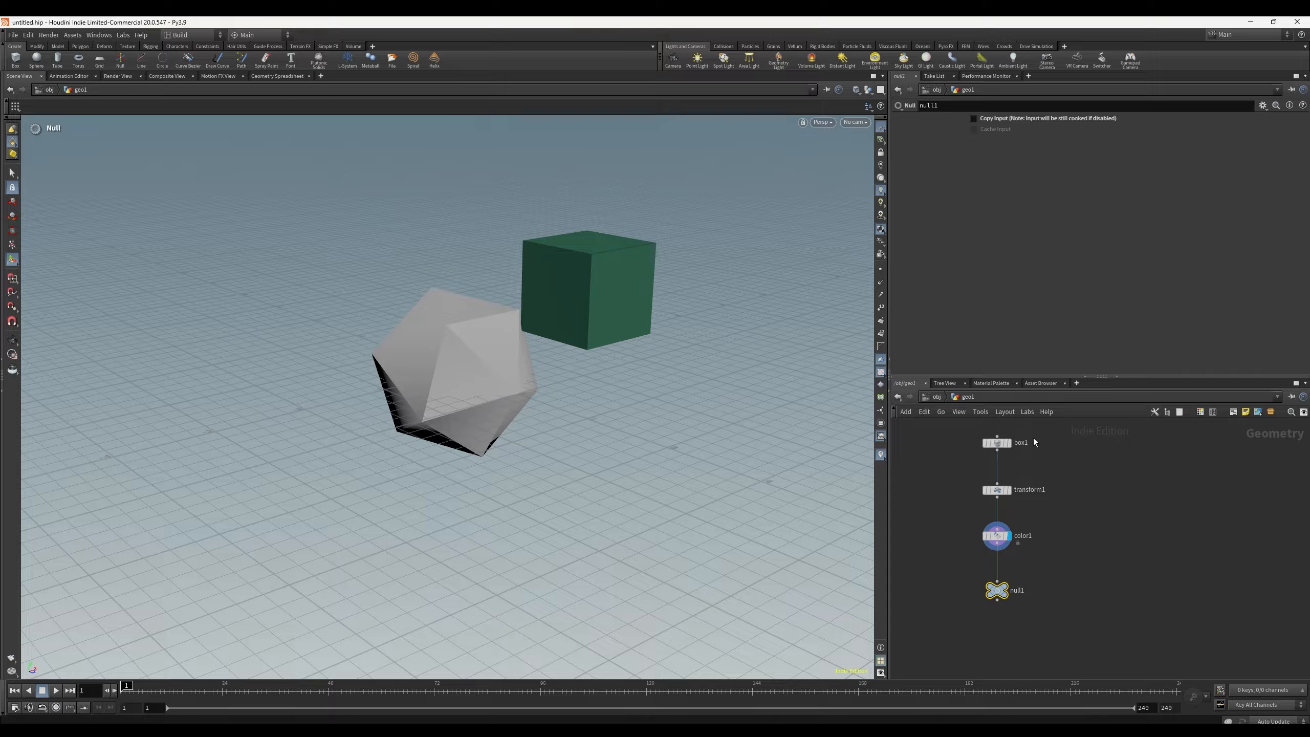
# Step: Enter the geo2 network and wire object_merge1 and platonic1 into merge1
pyautogui.moveTo(1019, 527)
pyautogui.click(956, 398)
pyautogui.click(975, 424)
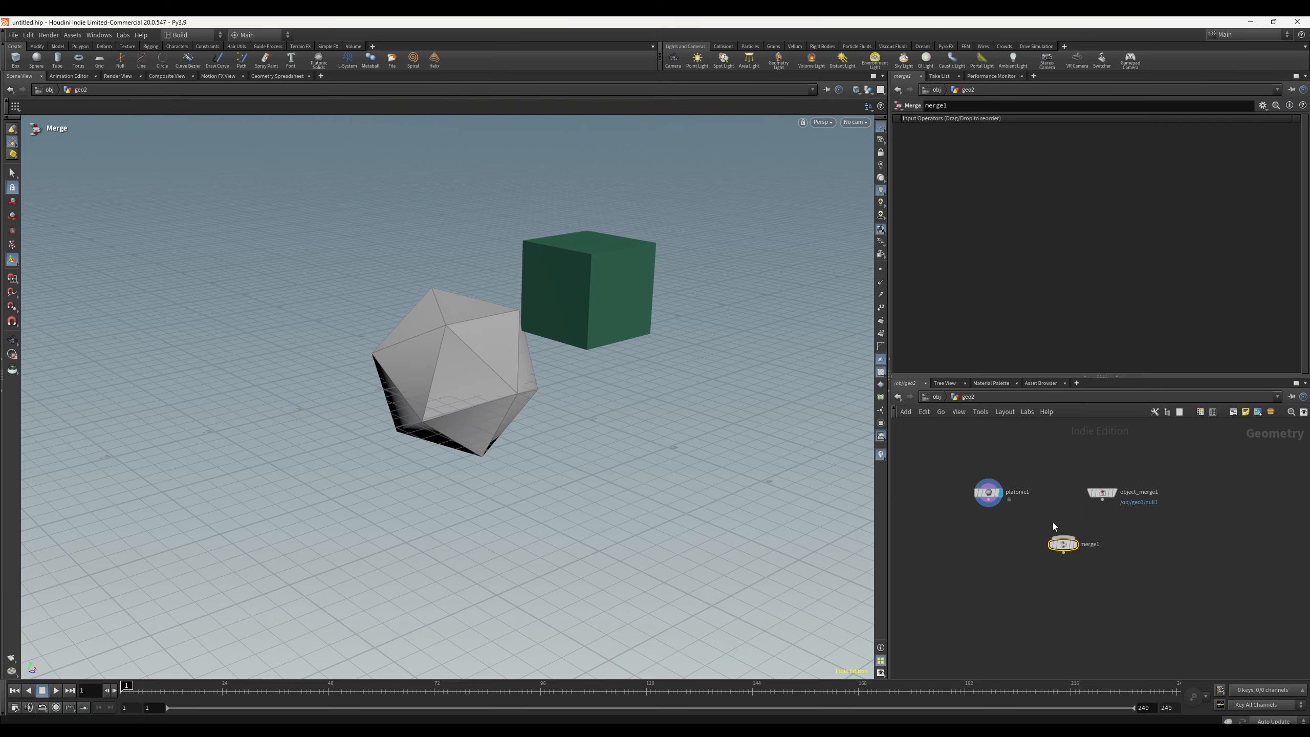
pyautogui.moveTo(1063, 544); pyautogui.dragTo(1065, 551)
pyautogui.moveTo(1103, 499); pyautogui.dragTo(1065, 543)
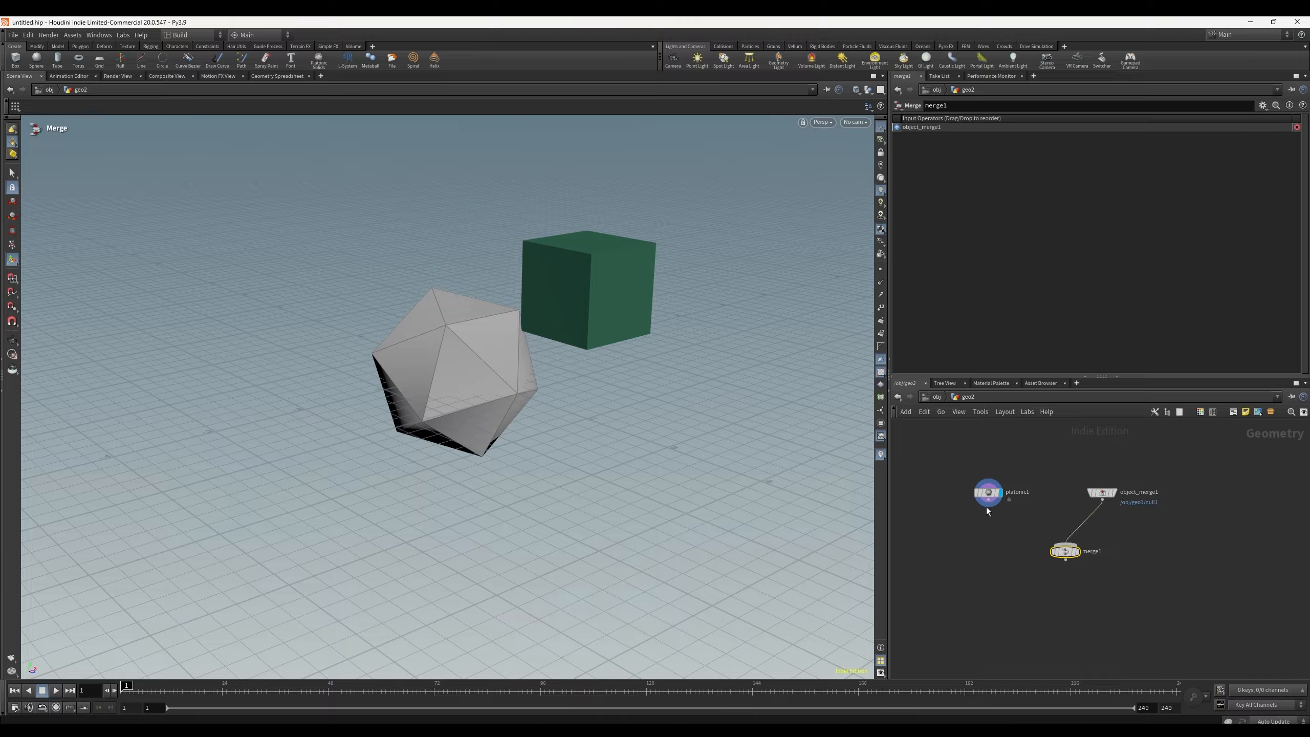
pyautogui.moveTo(988, 506); pyautogui.dragTo(1065, 544)
# Step: Cut both wires feeding merge1, then reconnect platonic1 first and object_merge1 second
pyautogui.press('y')
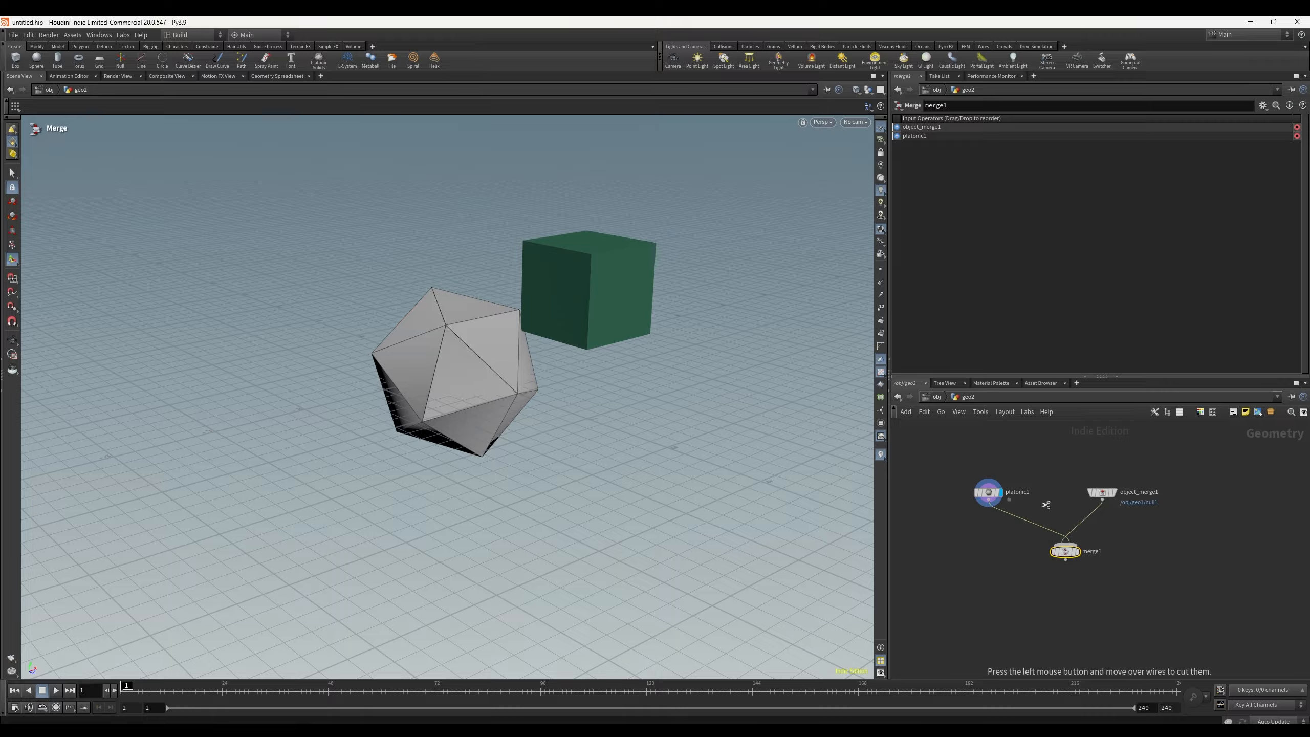
pyautogui.moveTo(1047, 503)
pyautogui.mouseDown()
pyautogui.moveTo(1038, 539)
pyautogui.moveTo(1121, 538)
pyautogui.mouseUp()
pyautogui.press('y')
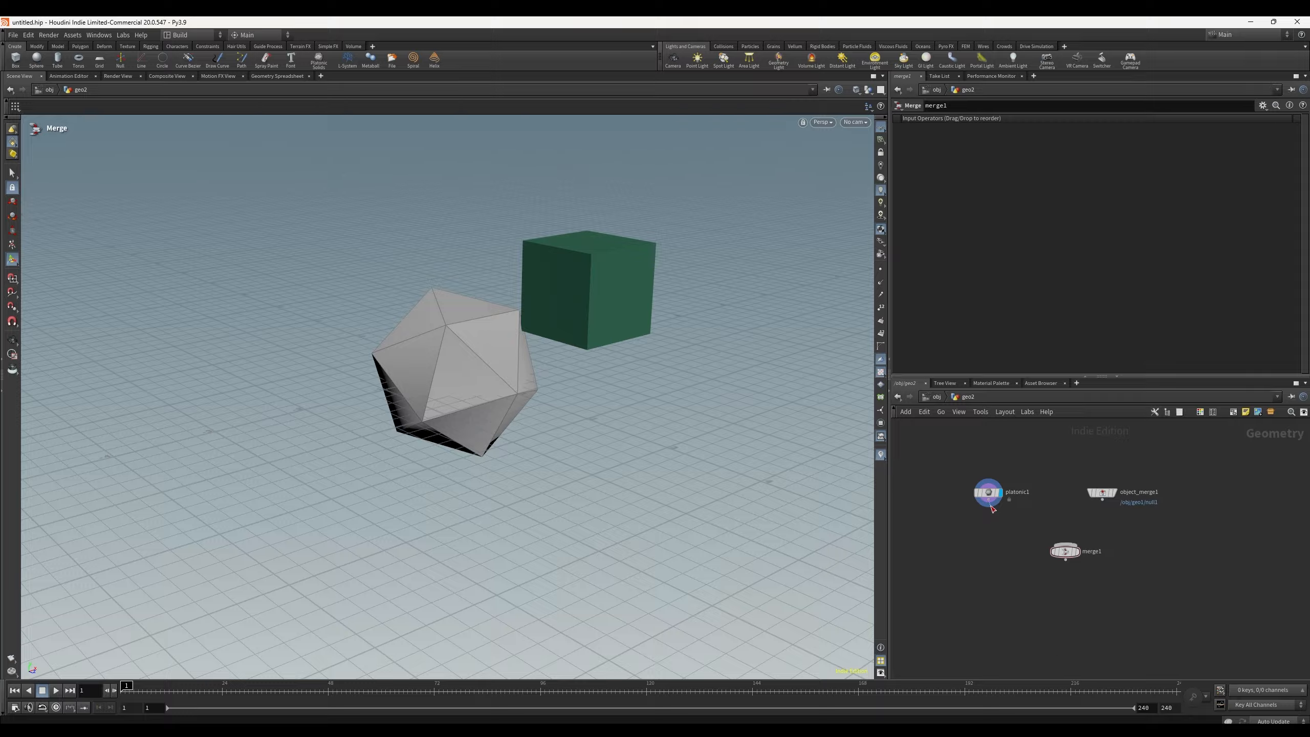
pyautogui.moveTo(988, 505); pyautogui.dragTo(1065, 543)
pyautogui.moveTo(1103, 500); pyautogui.dragTo(1096, 554)
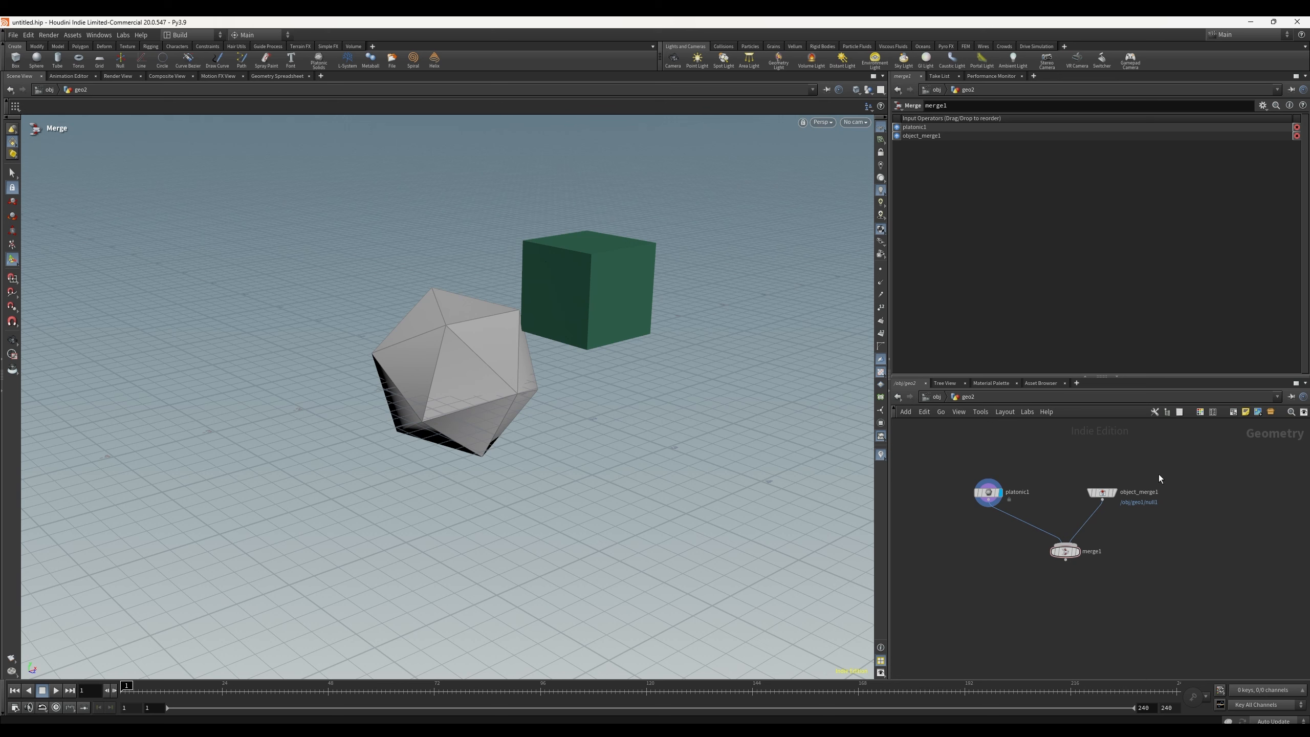
# Step: Delete object_merge1, merge1 and platonic1 from the geo2 network
pyautogui.click(1103, 496)
pyautogui.press('Delete')
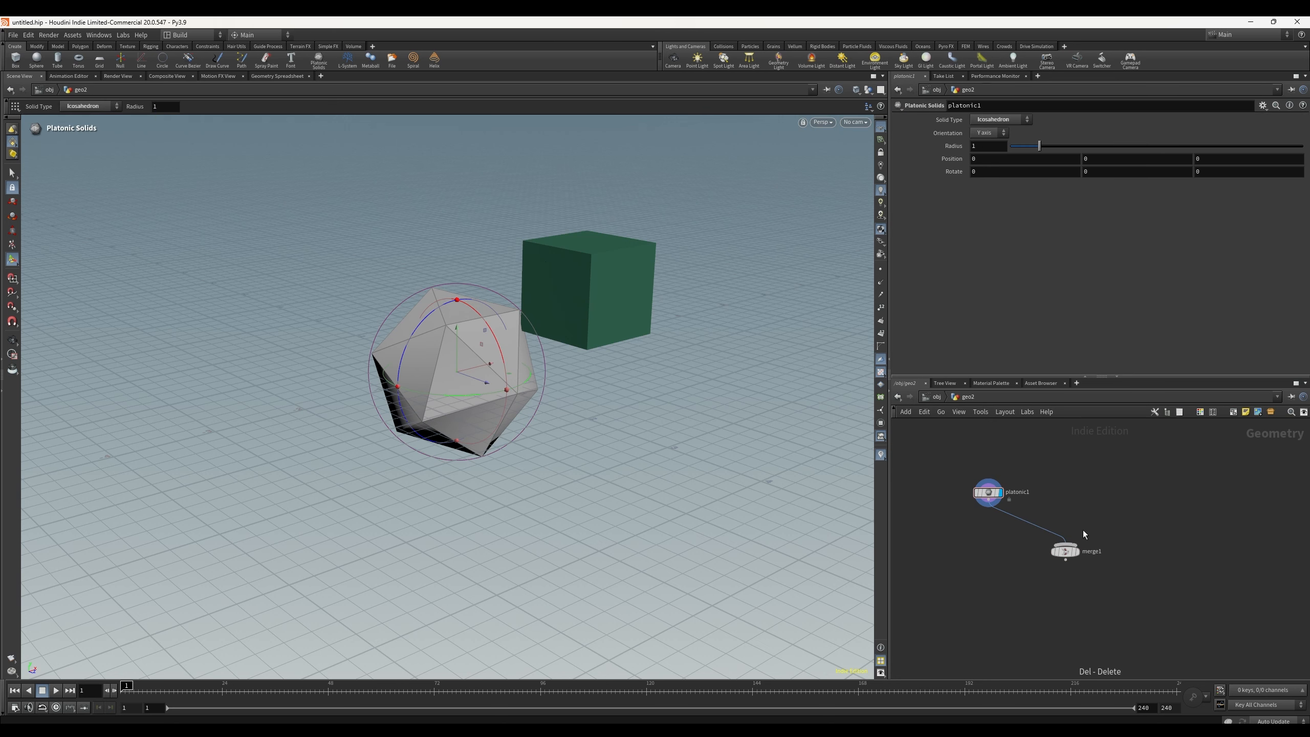
pyautogui.click(1067, 554)
pyautogui.press('Delete')
pyautogui.click(991, 492)
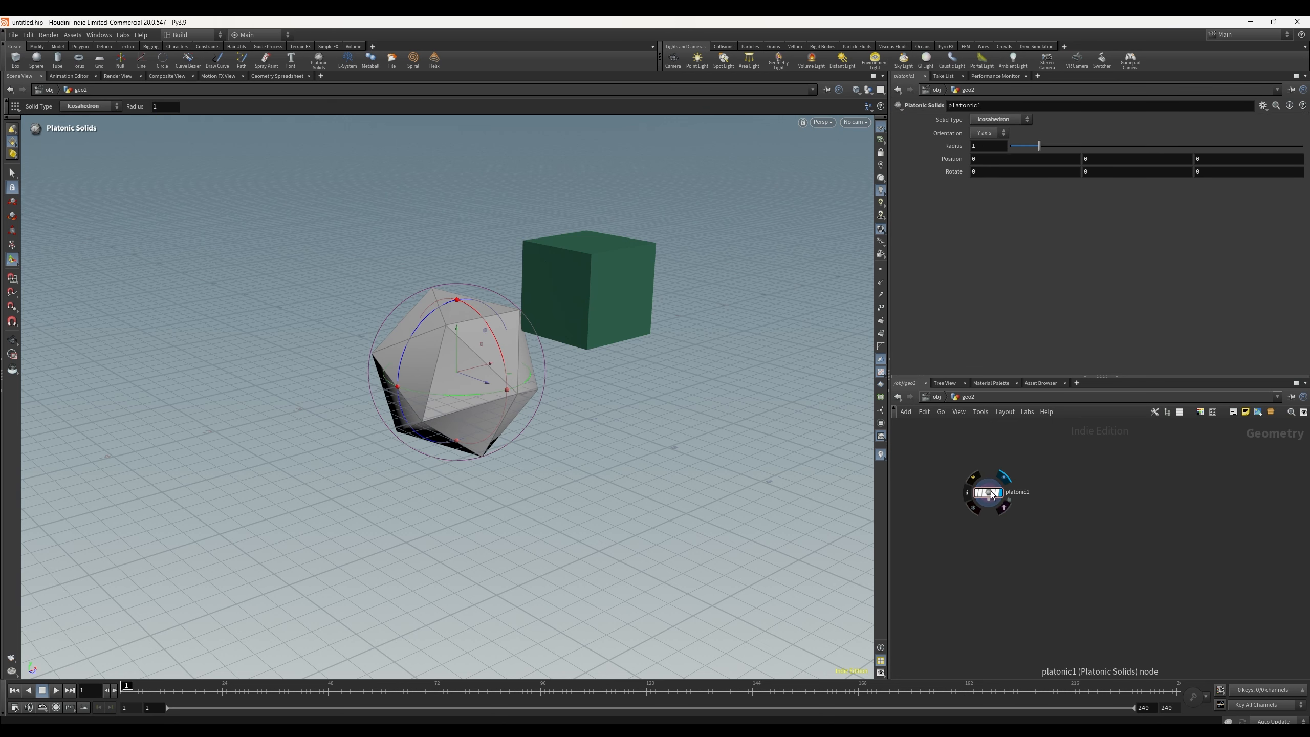
pyautogui.press('Delete')
# Step: Return to the geo1 network and set the display flag on null1
pyautogui.click(963, 398)
pyautogui.click(978, 413)
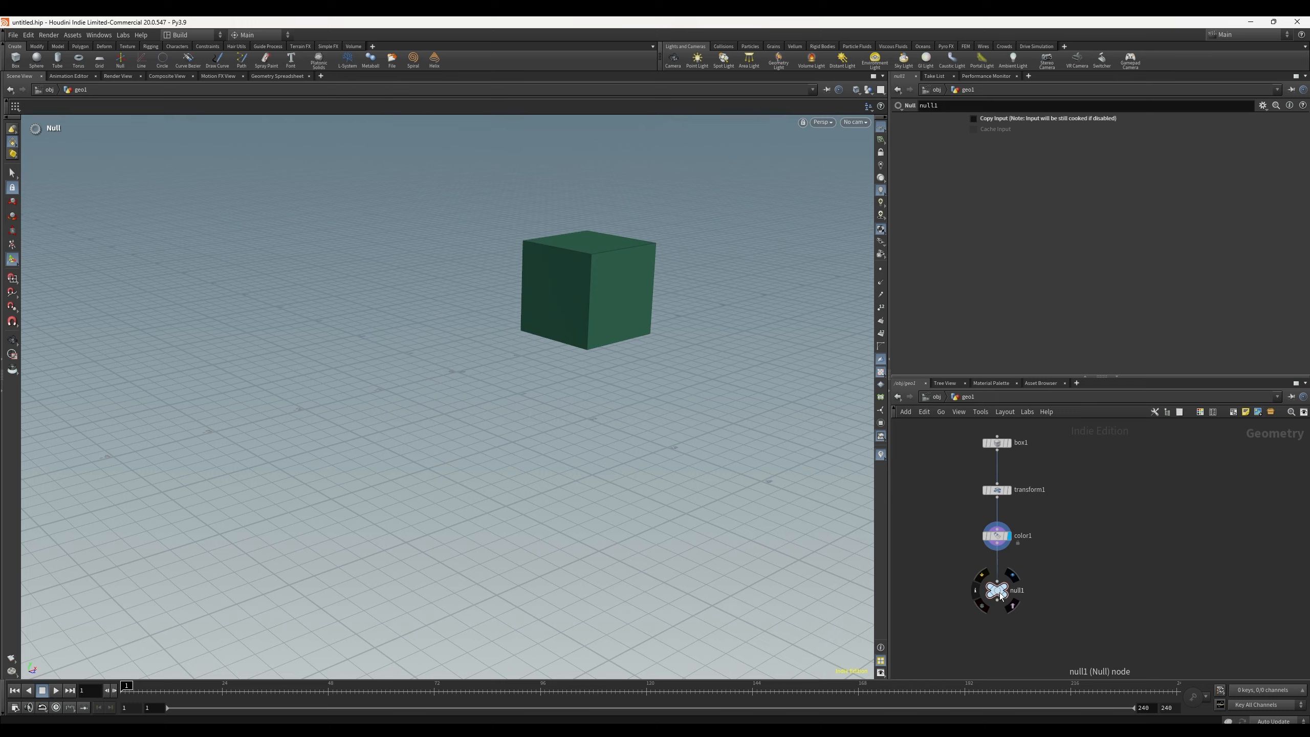
pyautogui.press('r')
pyautogui.click(1096, 555)
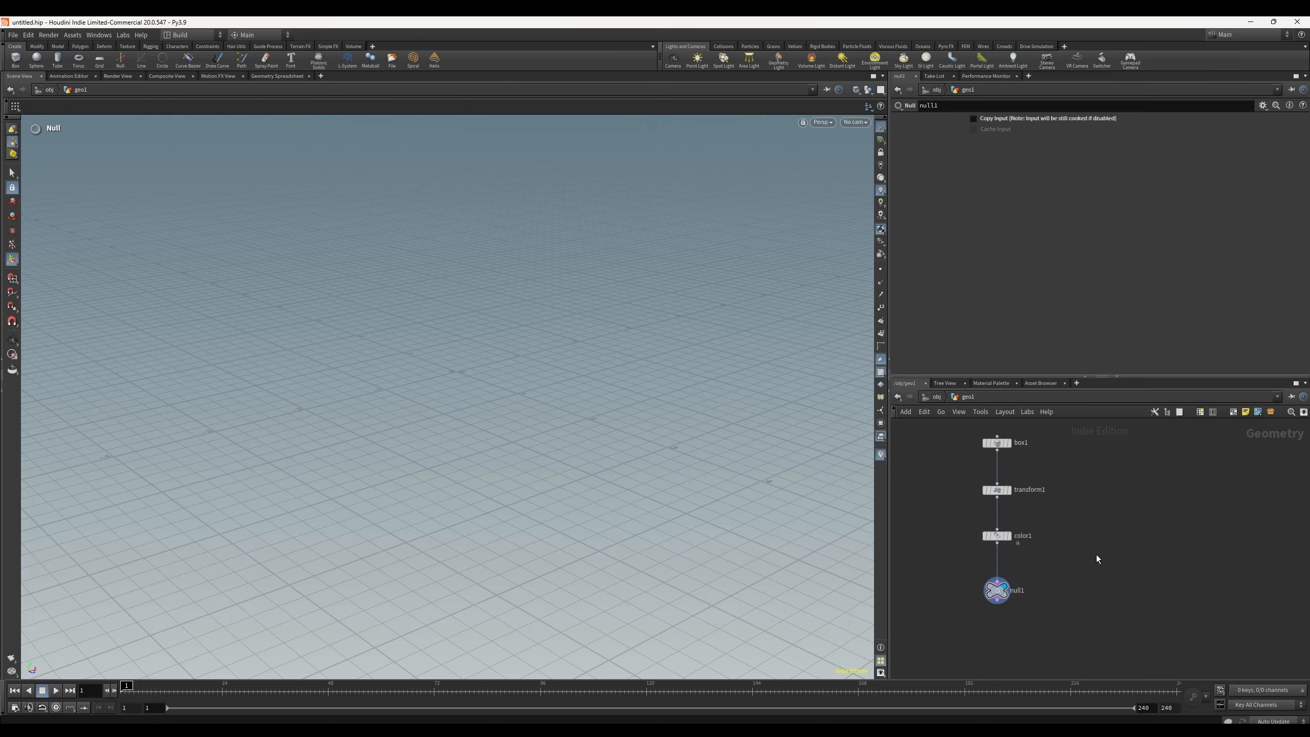
# Step: Enable the Copy Input option on null1
pyautogui.scroll(-2, 1089, 558)
pyautogui.moveTo(1080, 558); pyautogui.dragTo(1045, 605, button='middle')
pyautogui.scroll(3, 1018, 589)
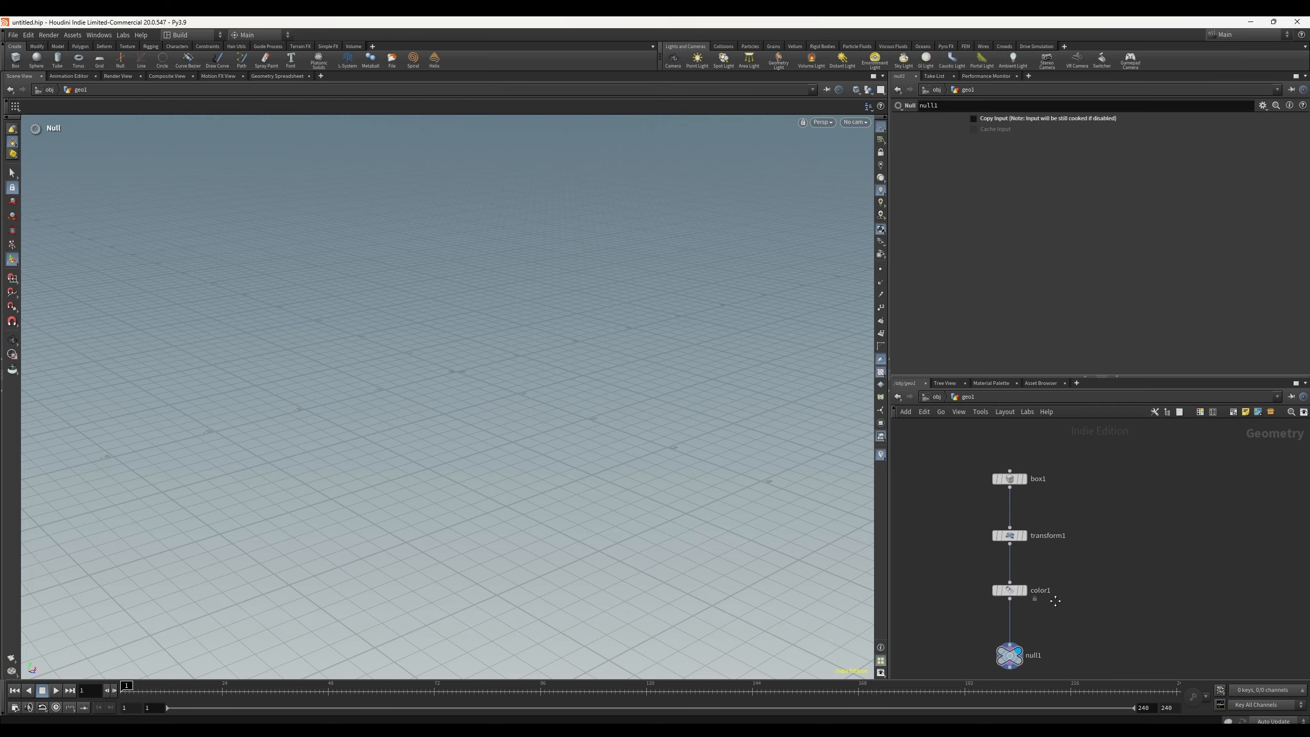
pyautogui.click(973, 118)
pyautogui.press('Escape')
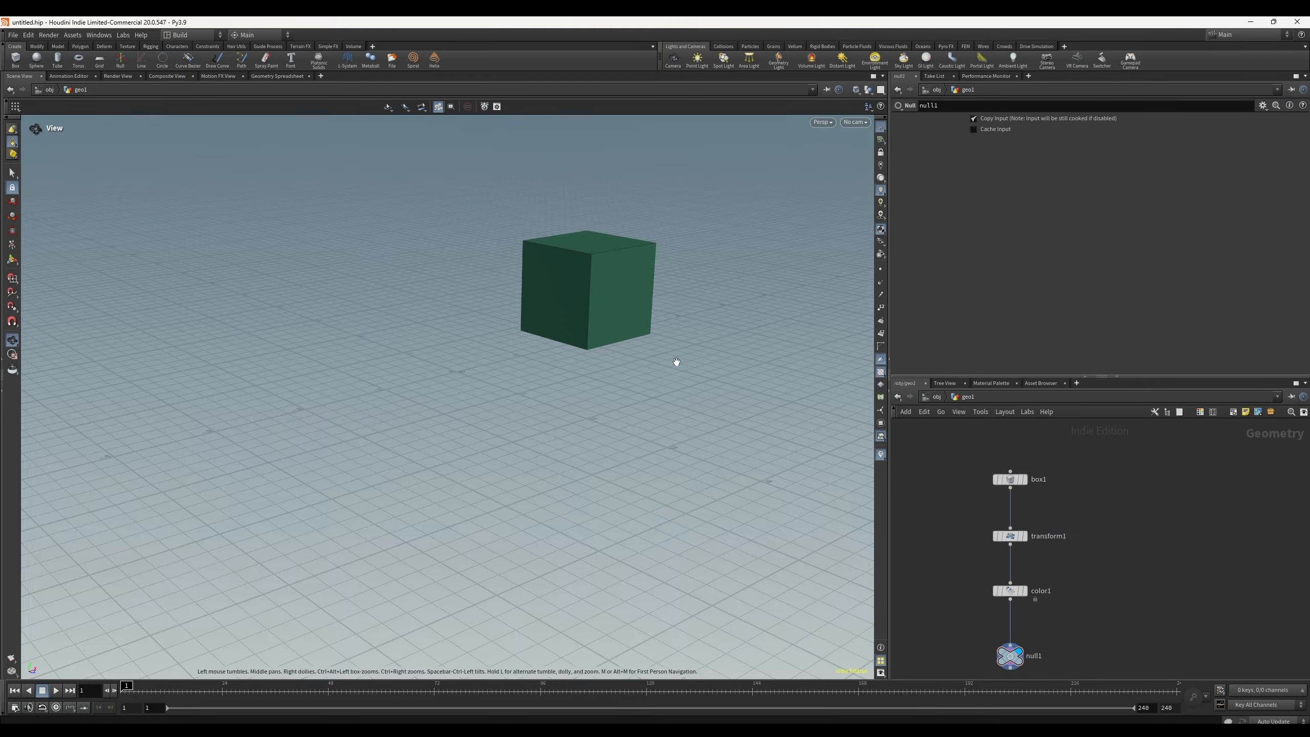
# Step: Move the display flag between color1 and null1, ending with it on color1
pyautogui.moveTo(677, 362); pyautogui.dragTo(815, 351)
pyautogui.press('Return')
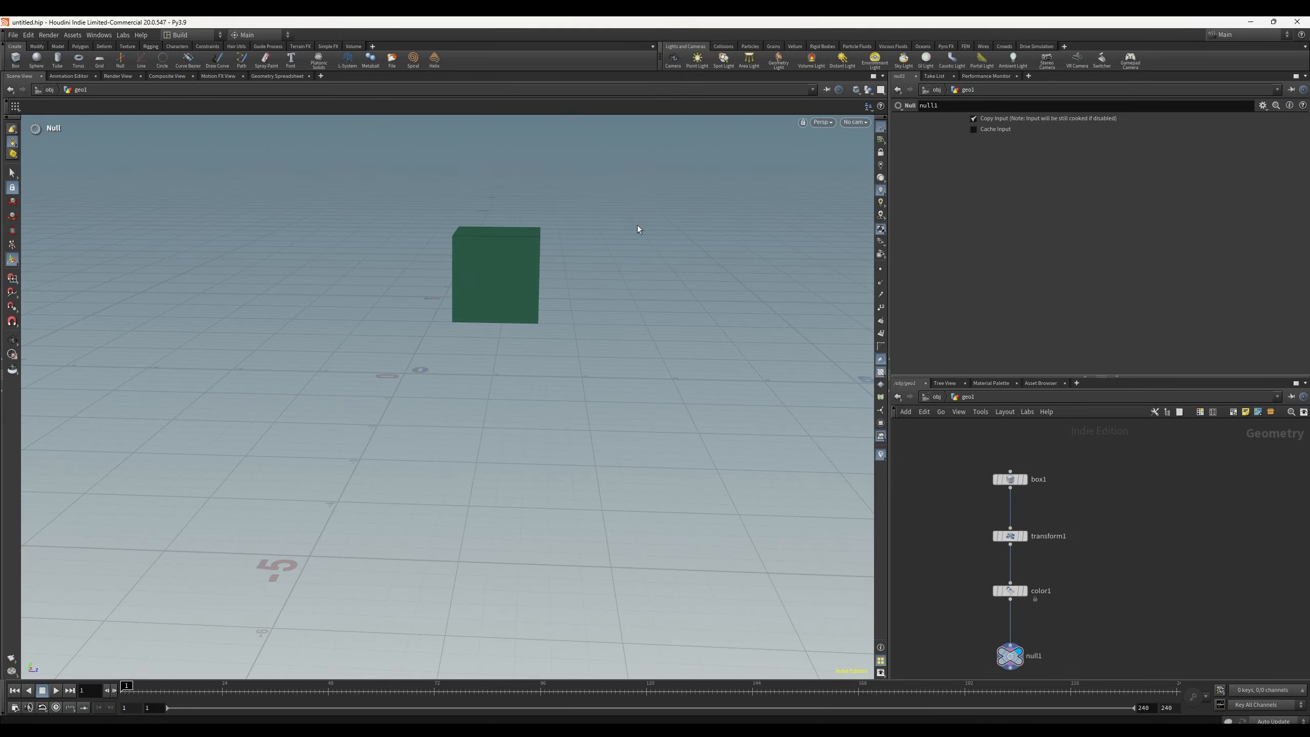
pyautogui.click(1013, 594)
pyautogui.press('r')
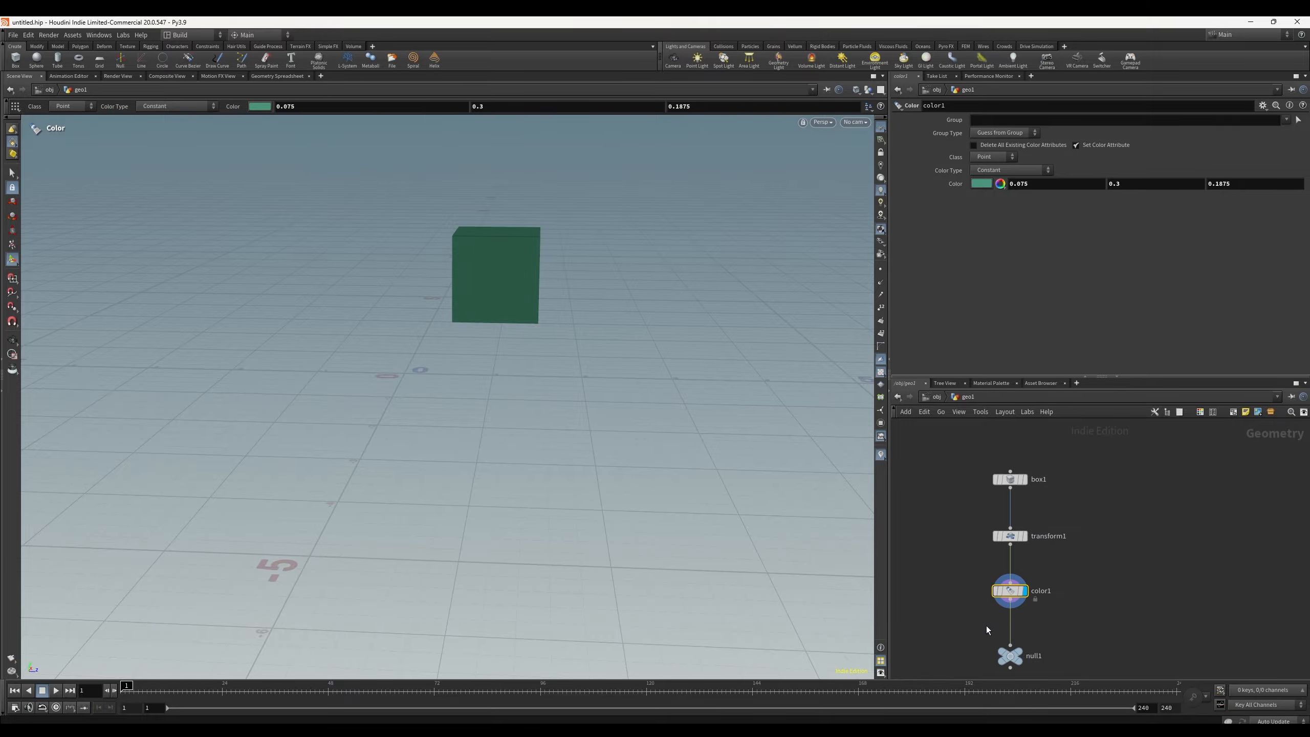
pyautogui.click(1012, 655)
pyautogui.press('r')
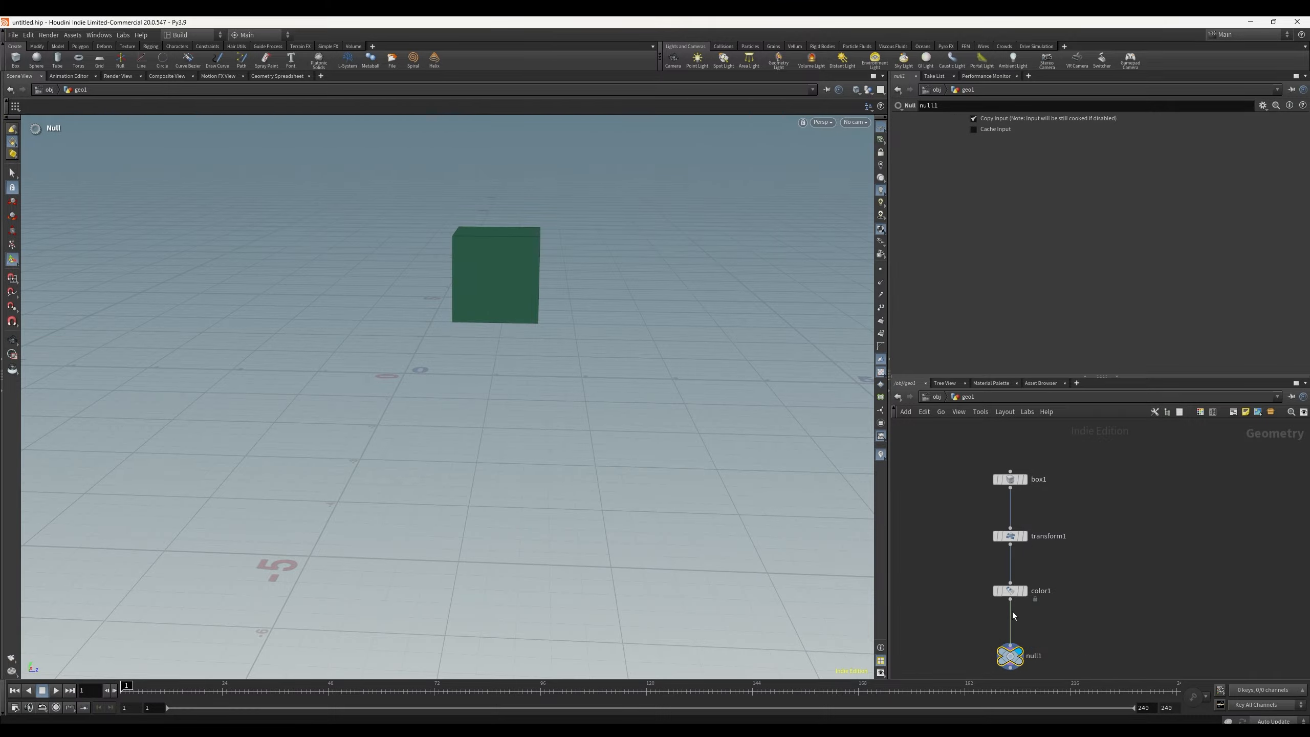
pyautogui.click(1011, 594)
pyautogui.press('r')
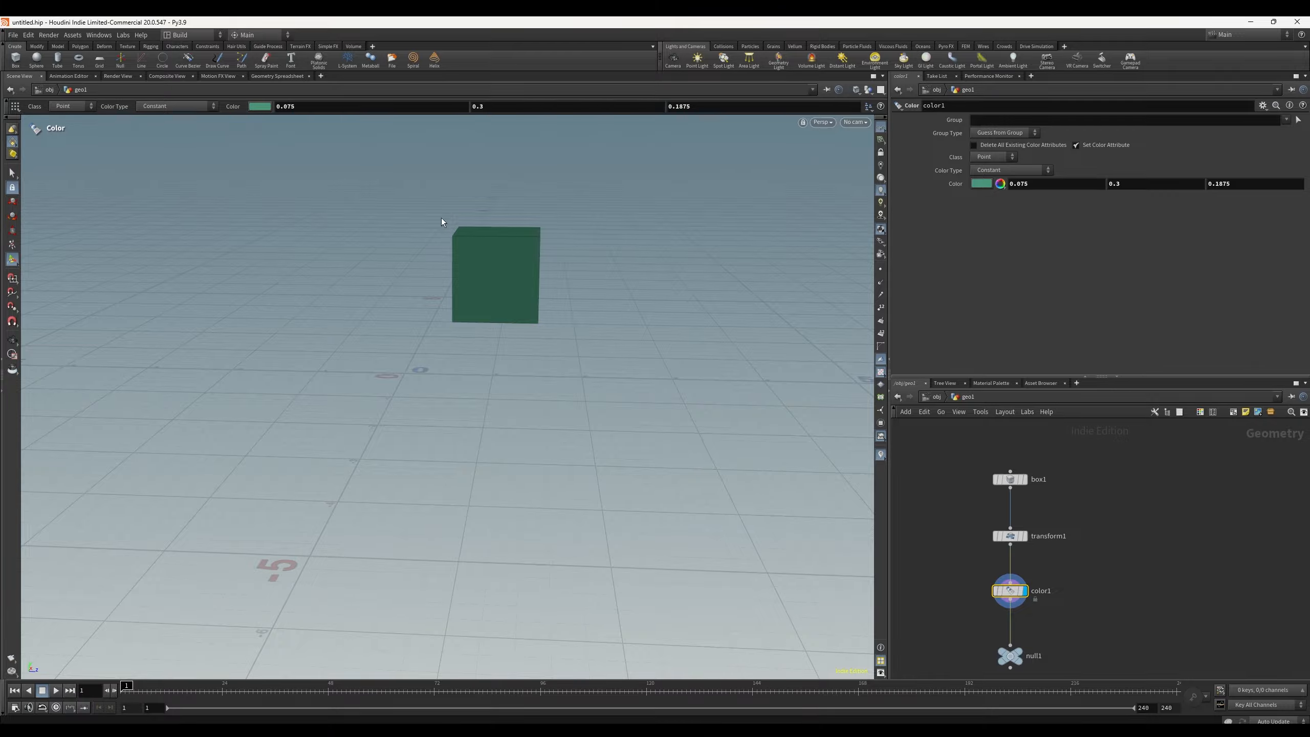
# Step: Open the Geometry Spreadsheet and inspect the point attributes of color1 and box1
pyautogui.keyDown('alt'); pyautogui.moveTo(442, 223); pyautogui.dragTo(506, 249); pyautogui.keyUp('alt')
pyautogui.keyDown('alt'); pyautogui.moveTo(506, 248); pyautogui.dragTo(526, 331, button='middle'); pyautogui.keyUp('alt')
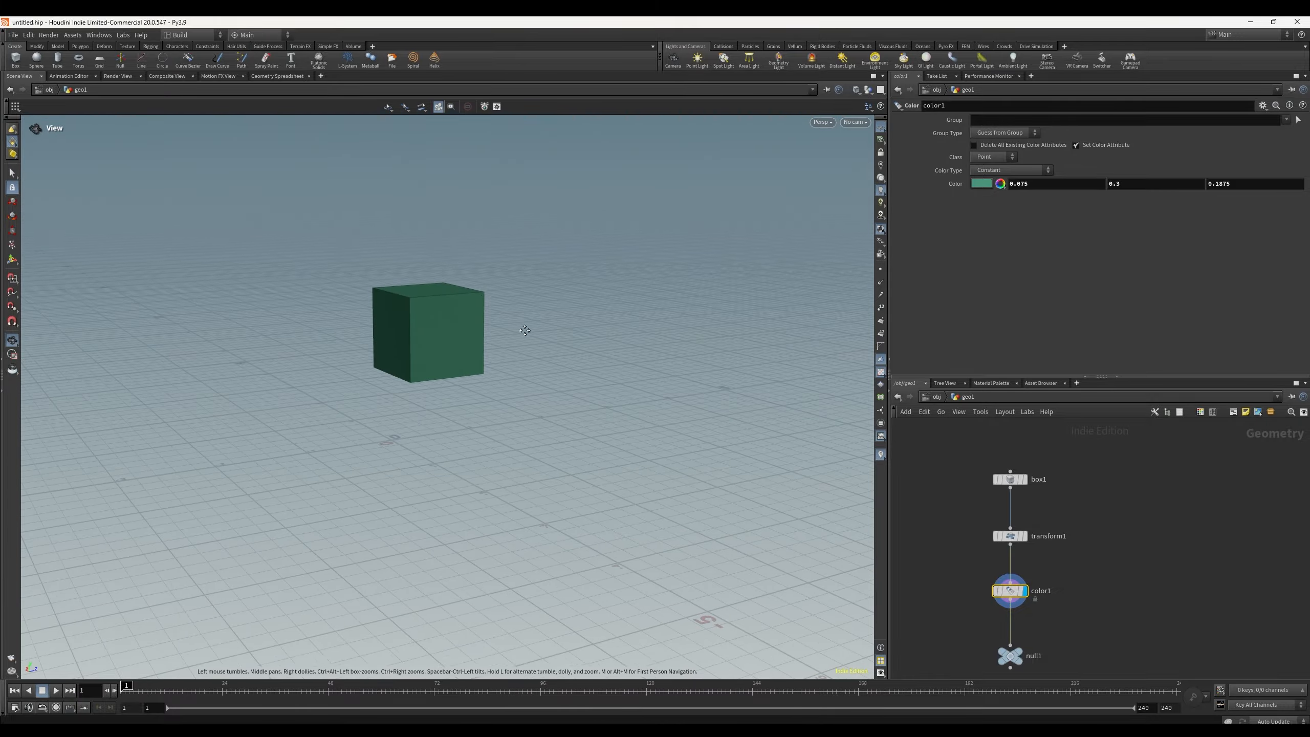
pyautogui.click(284, 77)
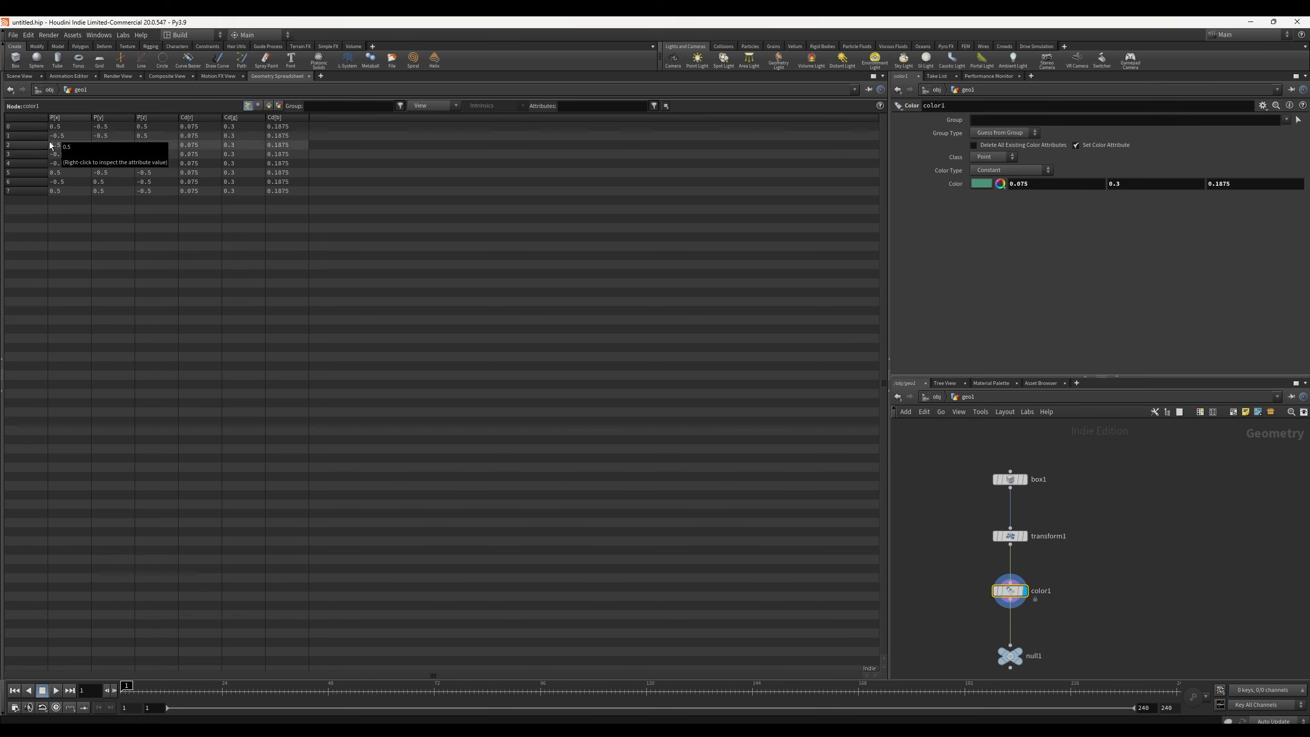
pyautogui.click(1013, 480)
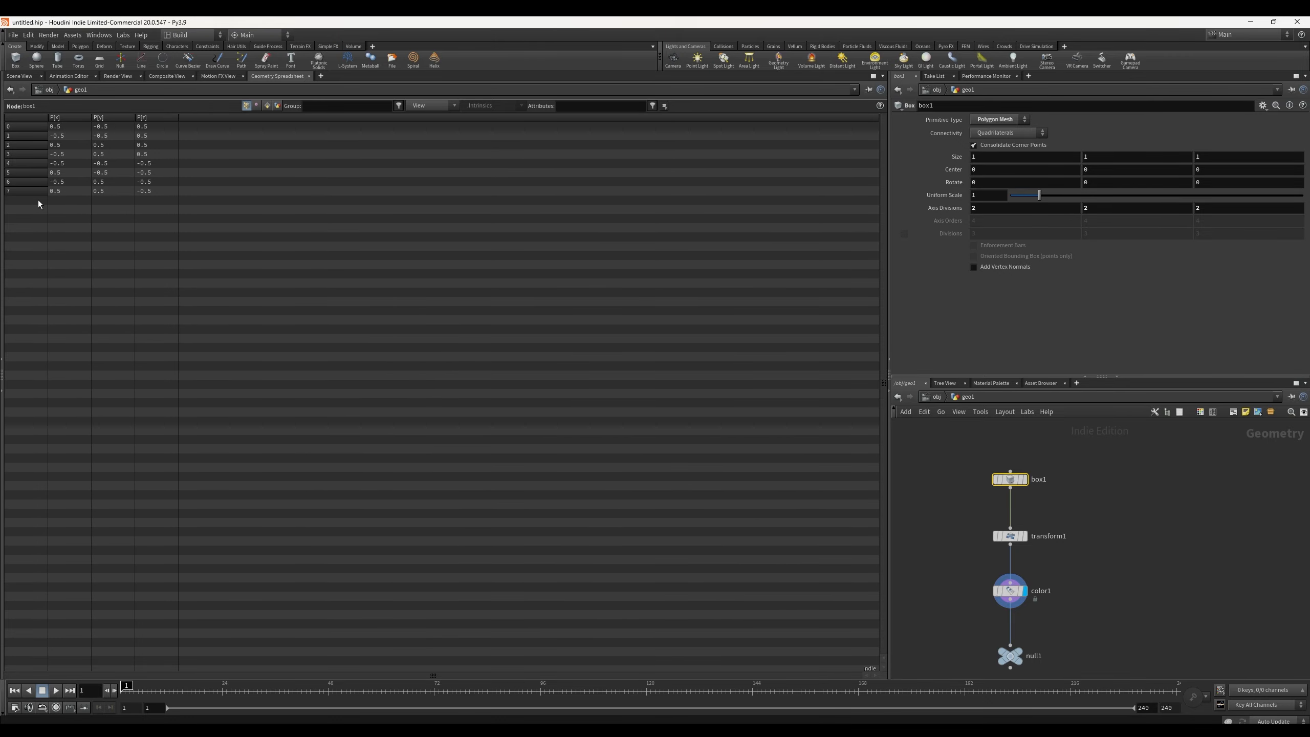
# Step: Go up to the object level, view it in the Scene View and spreadsheet, then re-enter geo1
pyautogui.click(50, 90)
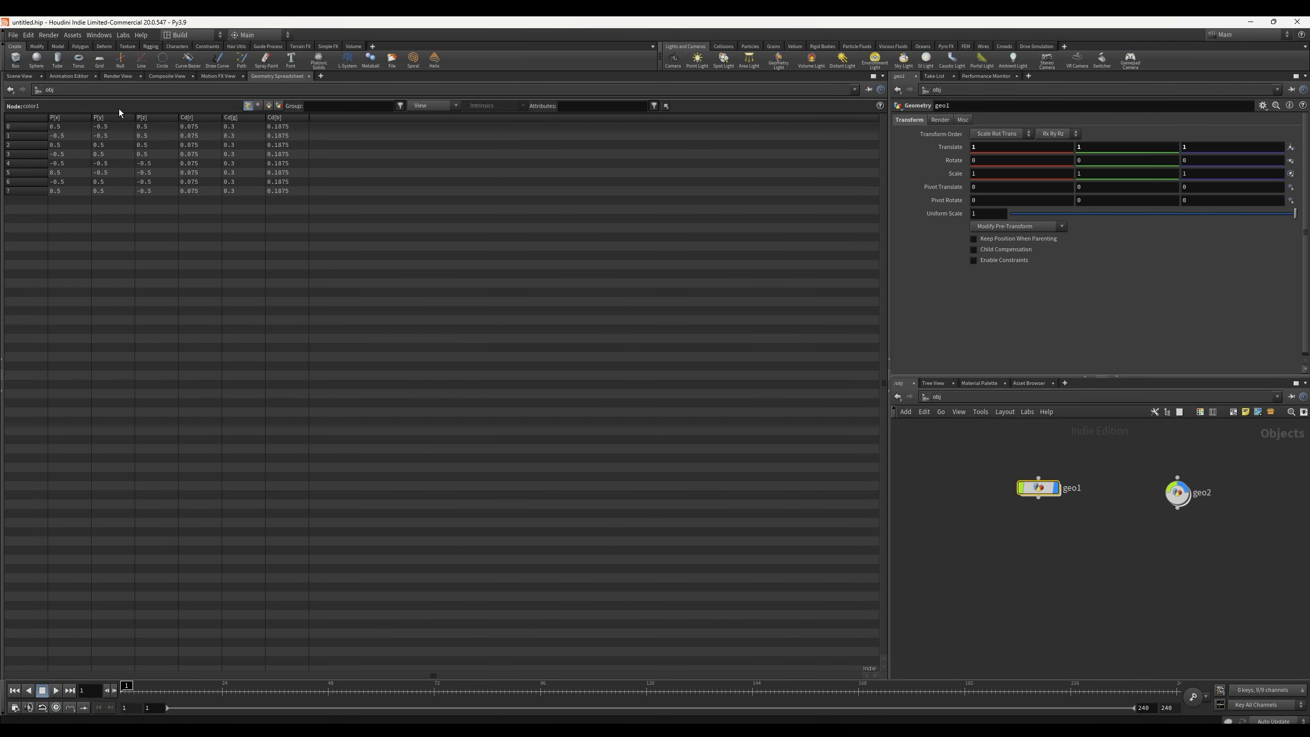
pyautogui.click(50, 90)
pyautogui.click(13, 78)
pyautogui.click(21, 78)
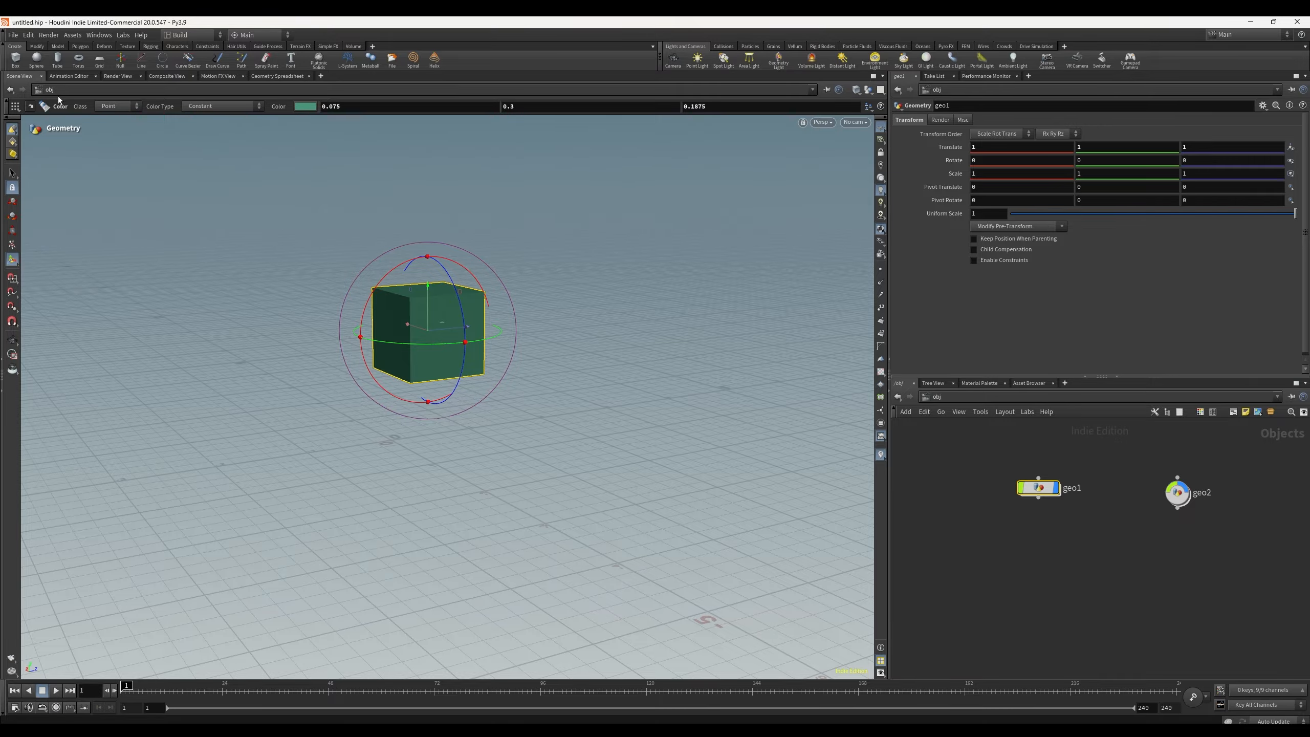
pyautogui.click(288, 76)
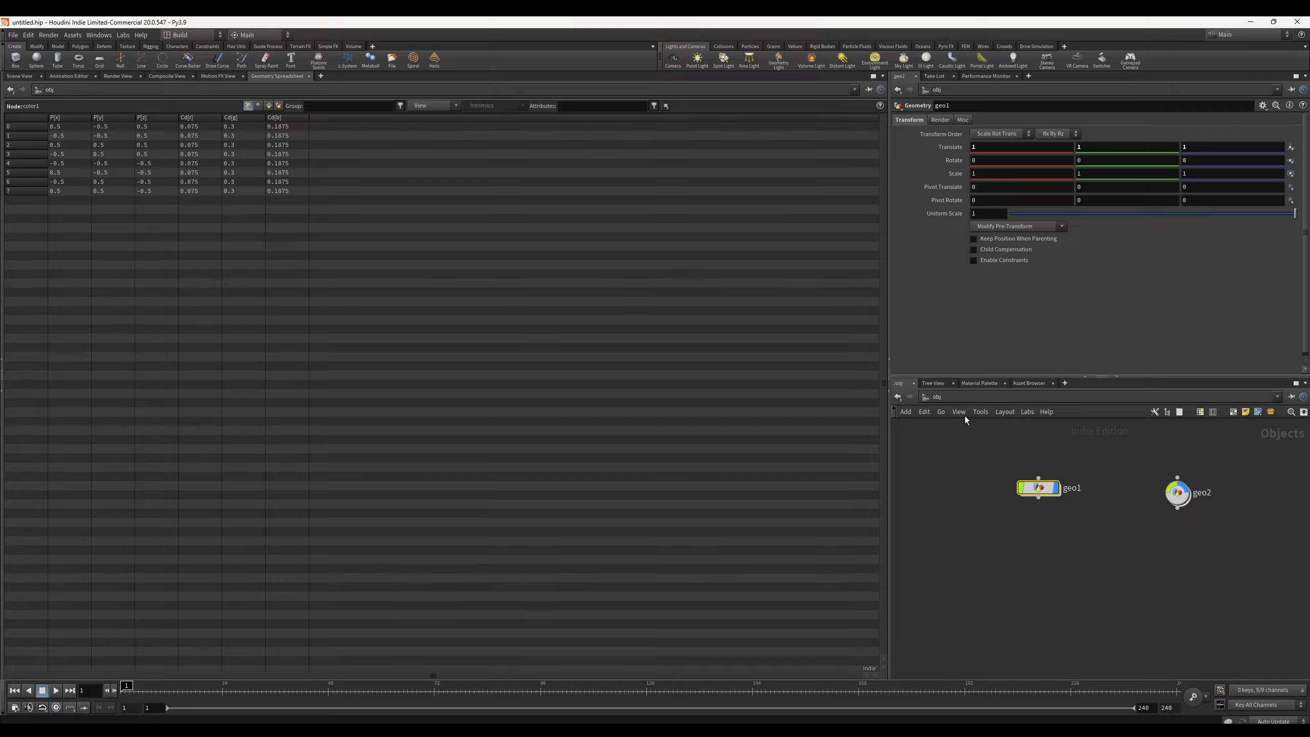
pyautogui.doubleClick(1039, 488)
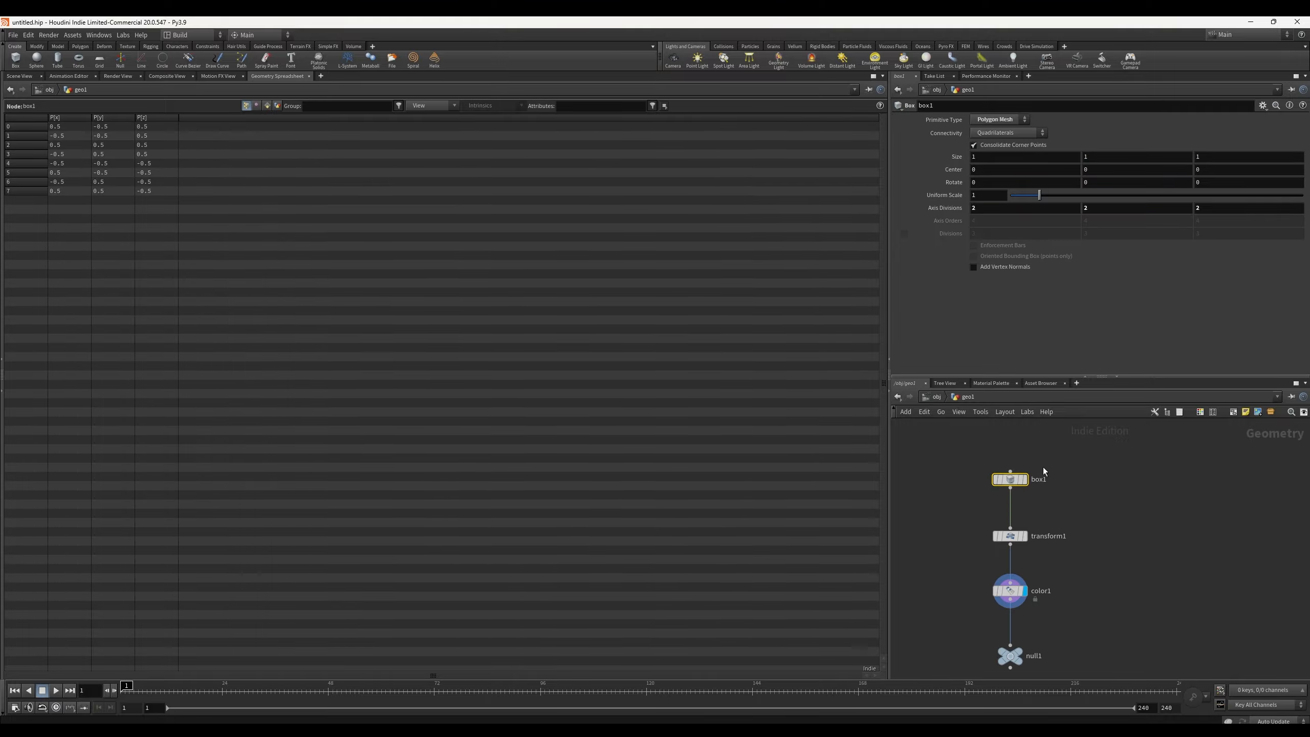
# Step: Compare transform1, color1 and box1 point data in the spreadsheet and move box1 higher in the network
pyautogui.click(1013, 537)
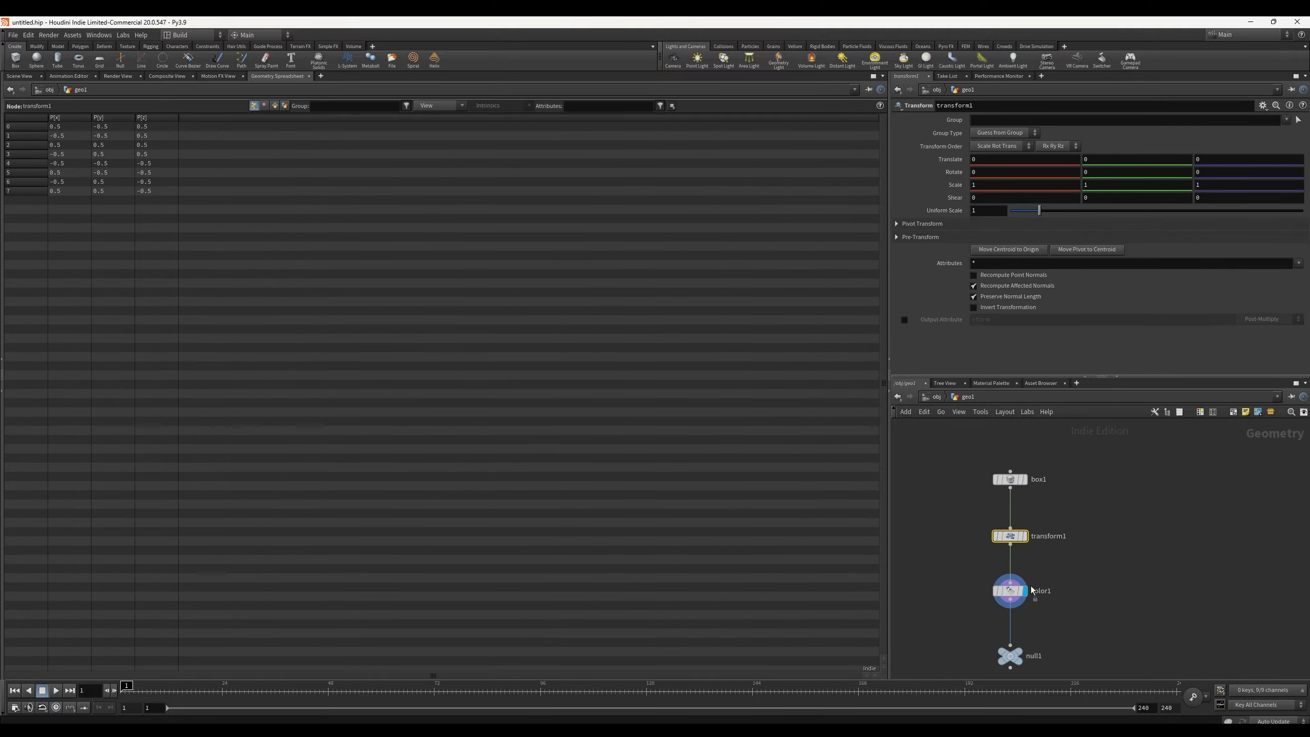
pyautogui.click(1014, 594)
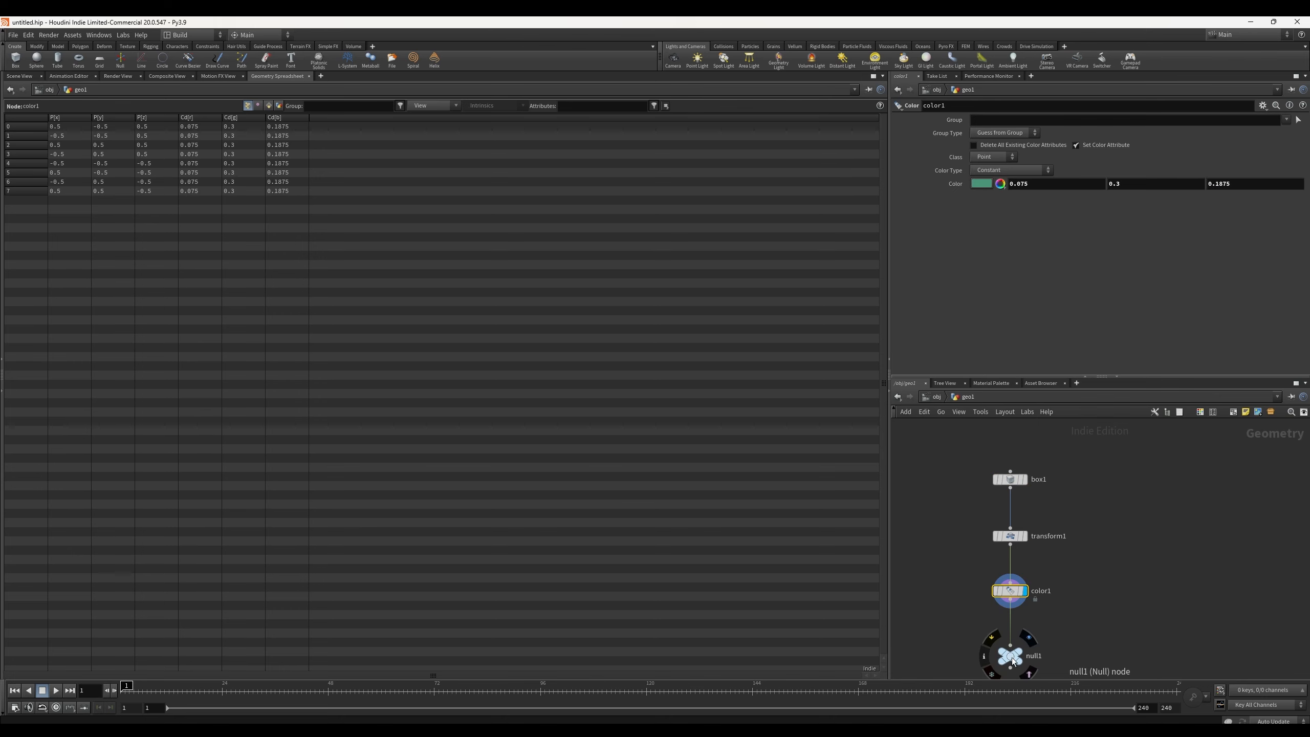
pyautogui.click(1017, 479)
pyautogui.moveTo(1019, 484); pyautogui.dragTo(1011, 455)
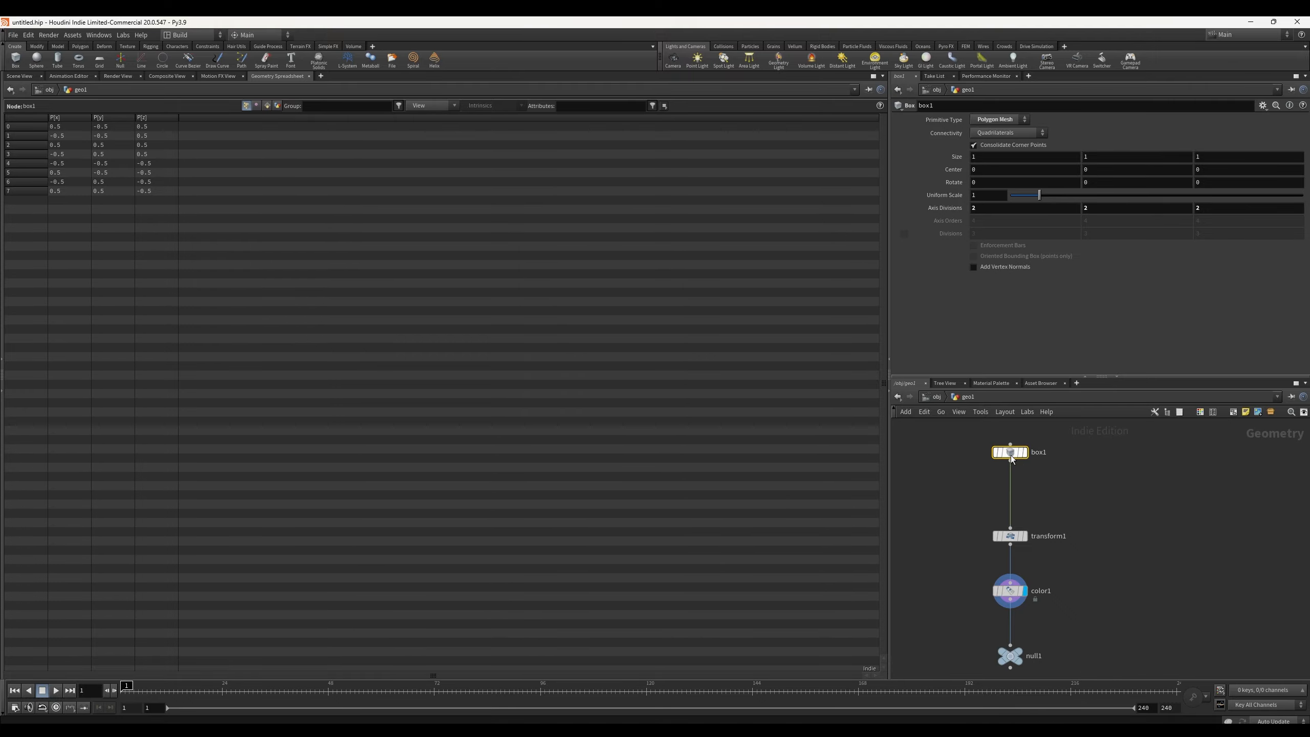
pyautogui.press('Tab')
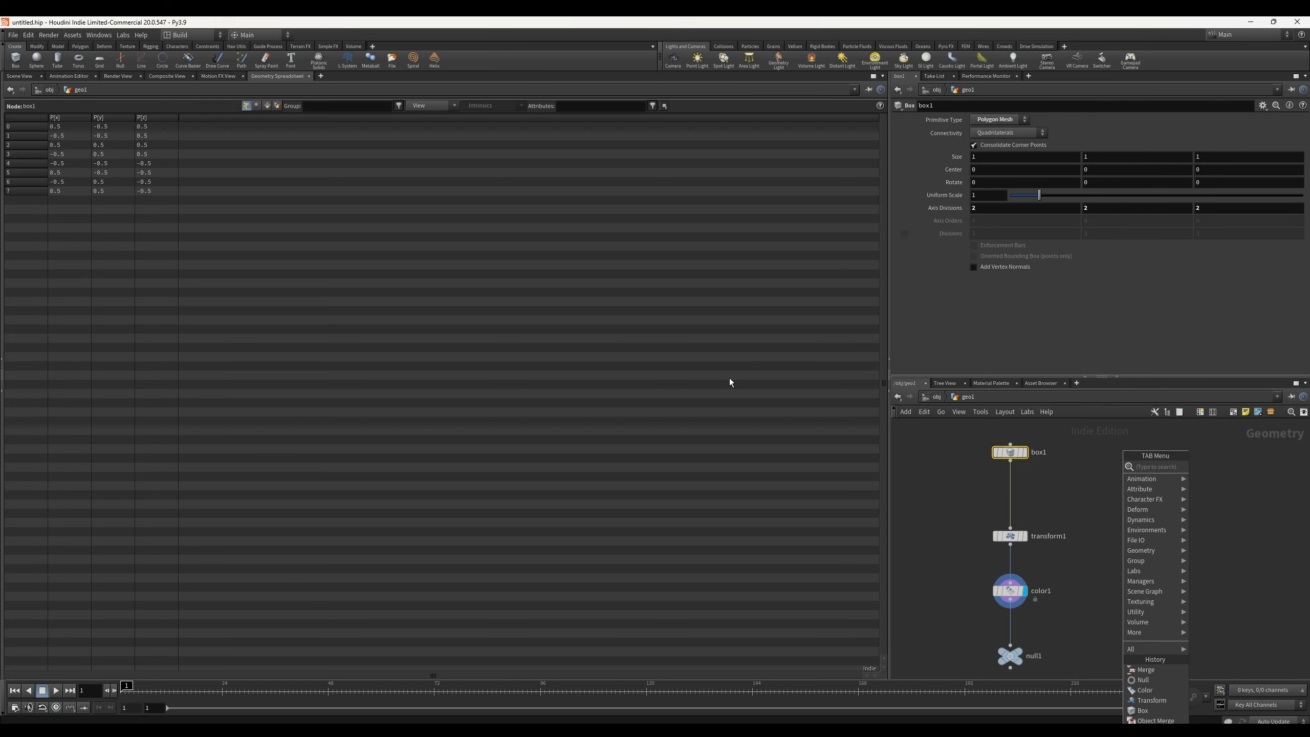
pyautogui.press('Escape')
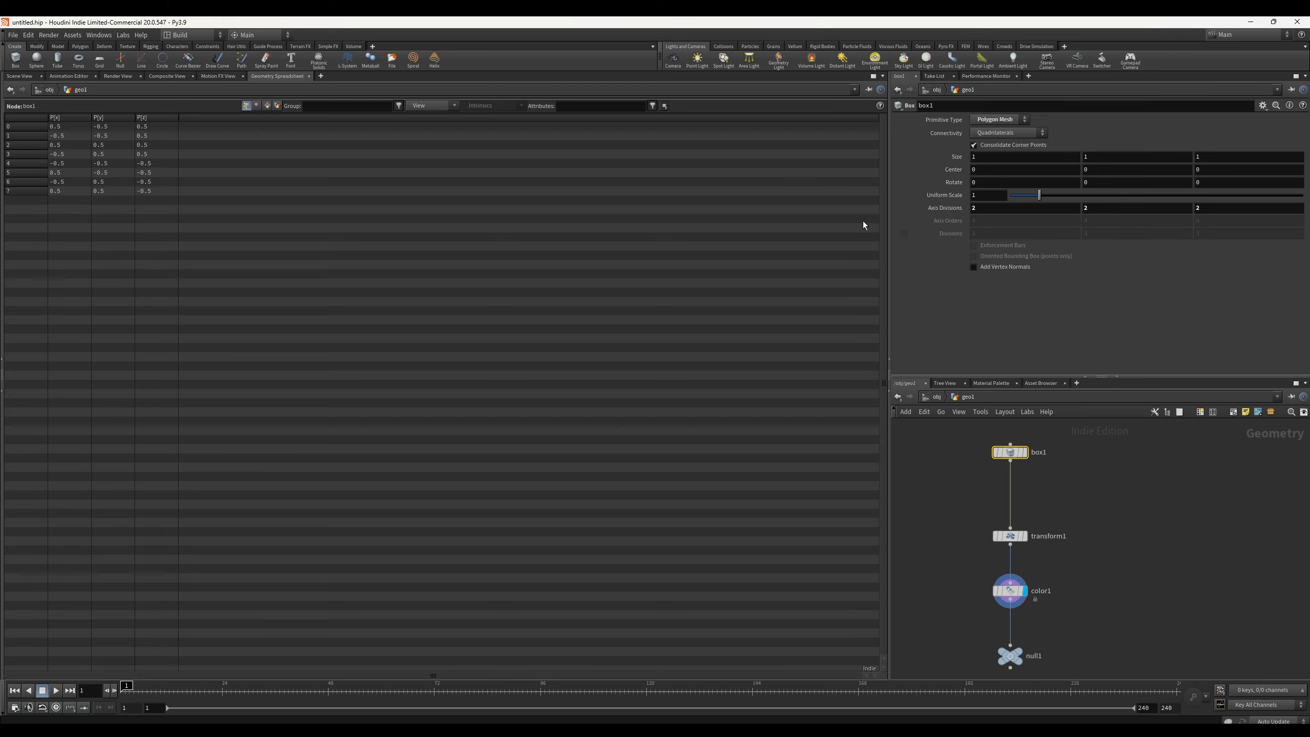
# Step: Set box1's Axis Divisions to 10, 10, 10
pyautogui.click(994, 208)
pyautogui.write('10')
pyautogui.click(1109, 207)
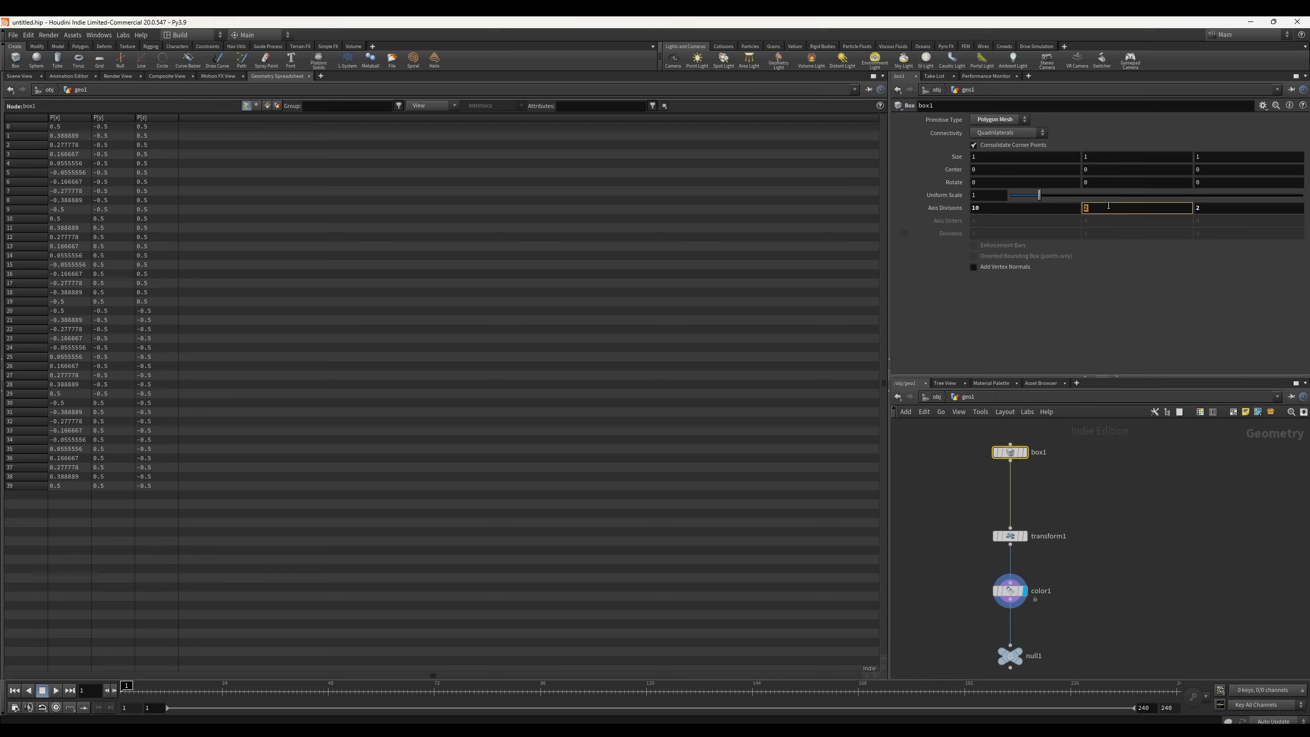
pyautogui.write('10')
pyautogui.press('Return')
pyautogui.click(1211, 207)
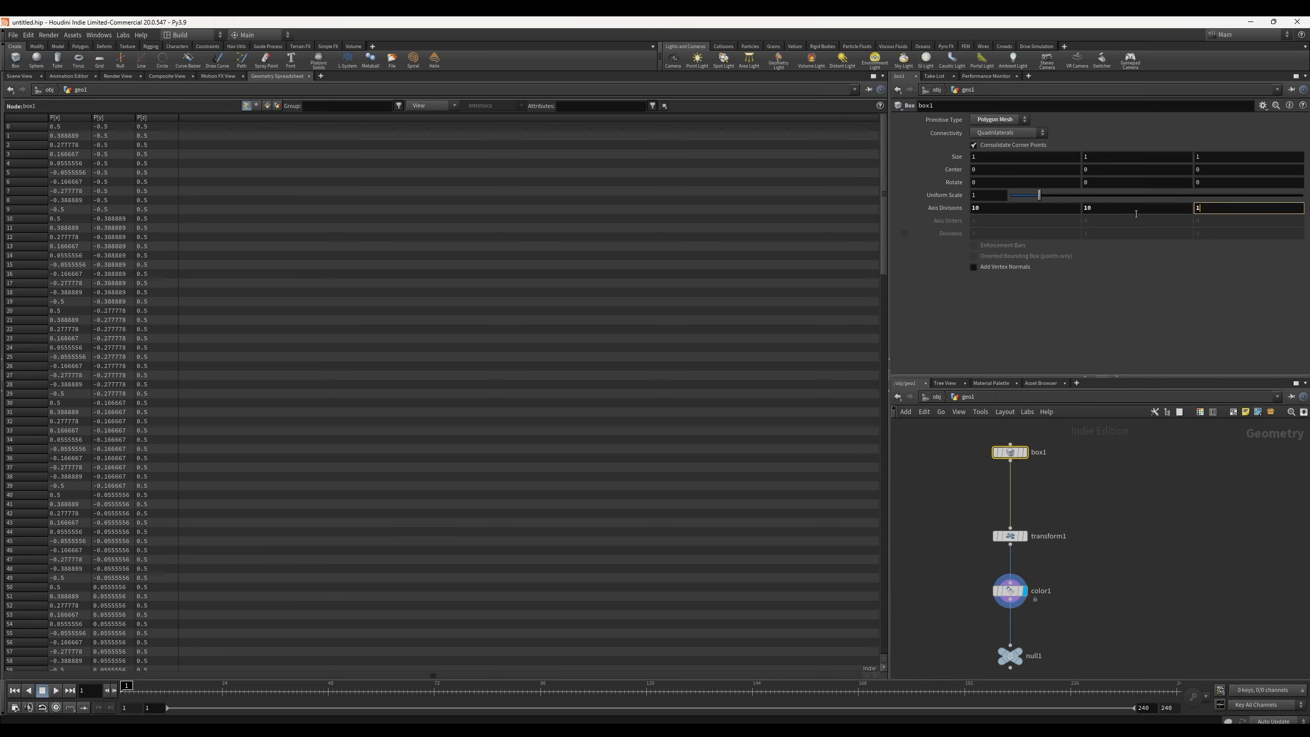
pyautogui.write('10')
pyautogui.press('Return')
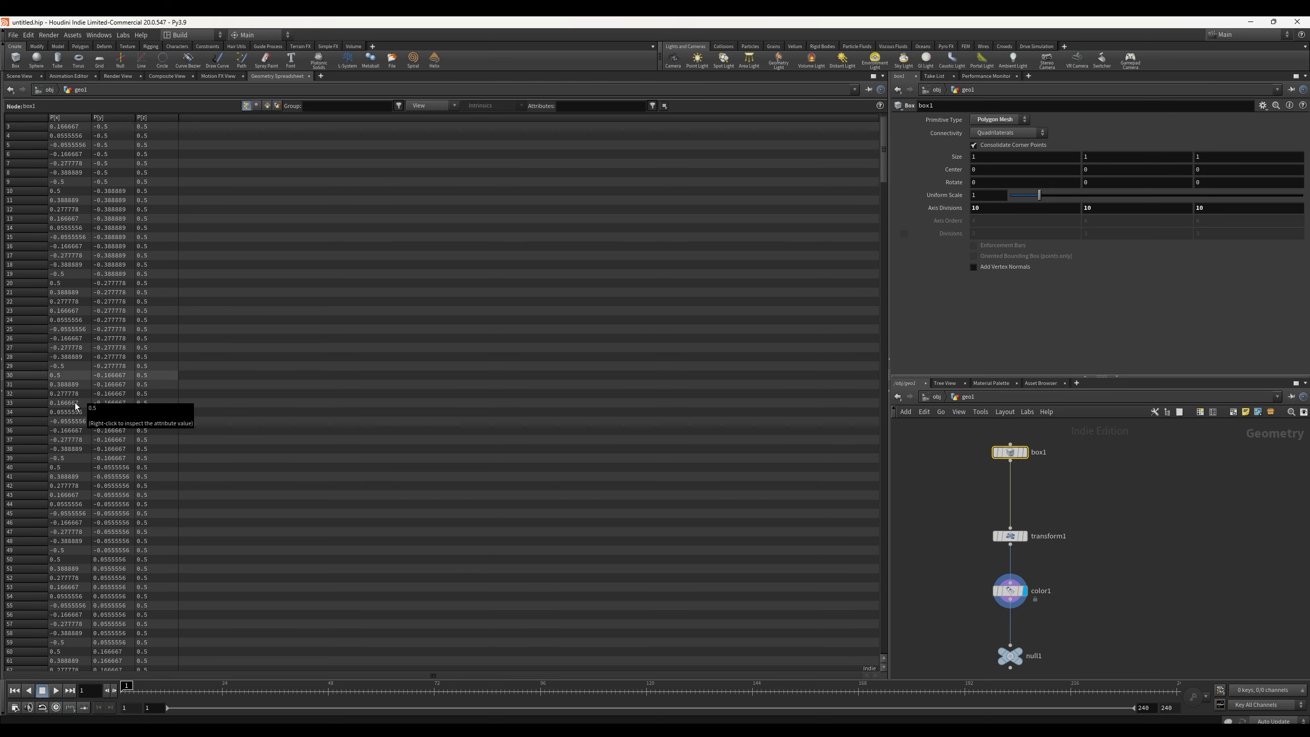
# Step: Scroll through box1's point list in the Geometry Spreadsheet
pyautogui.scroll(-10, 75, 403)
pyautogui.scroll(-10, 76, 403)
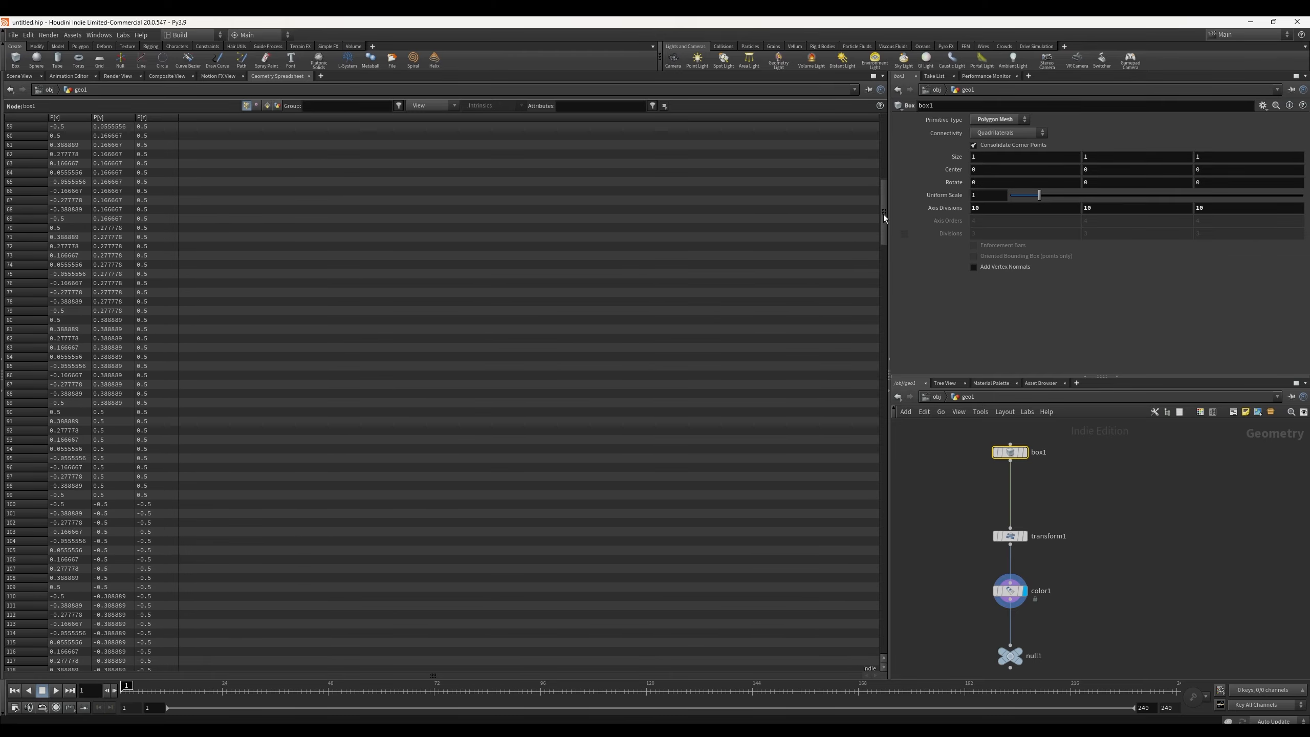
pyautogui.moveTo(883, 214); pyautogui.dragTo(857, 146)
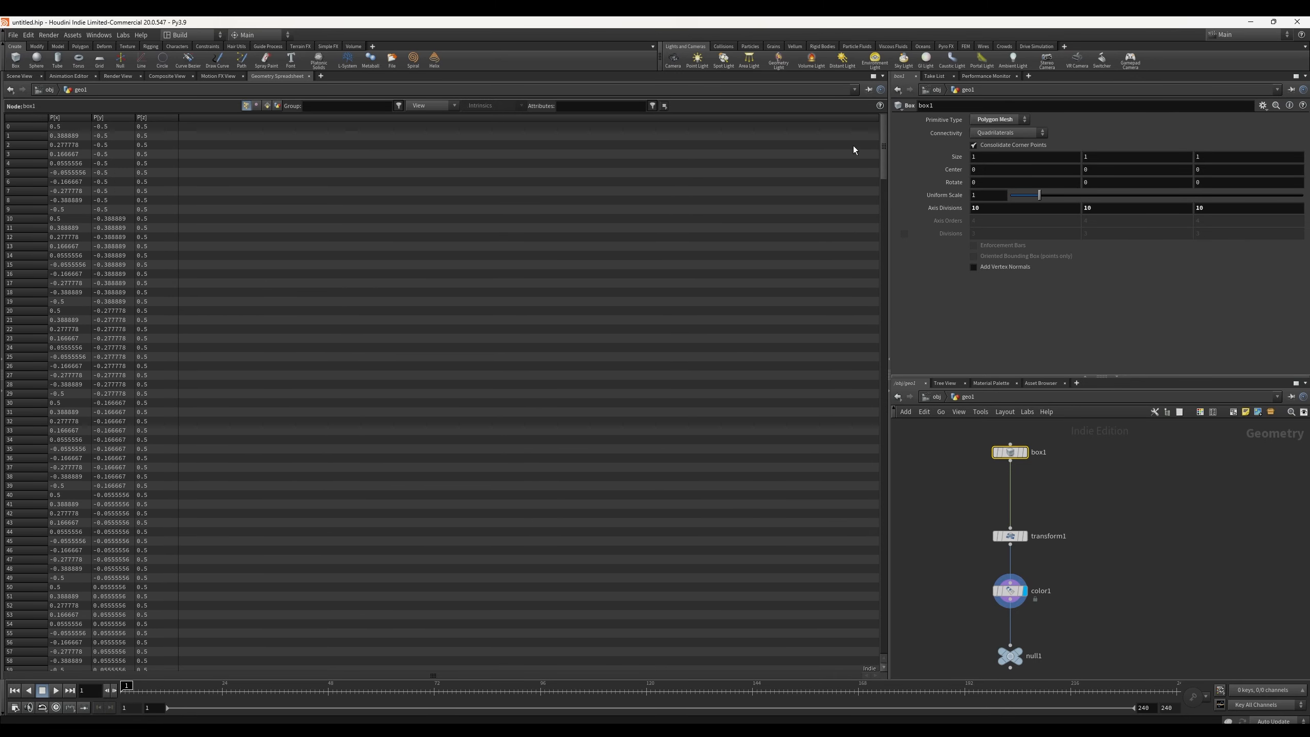
# Step: Return to the Scene View and examine the subdivided box up close
pyautogui.click(20, 76)
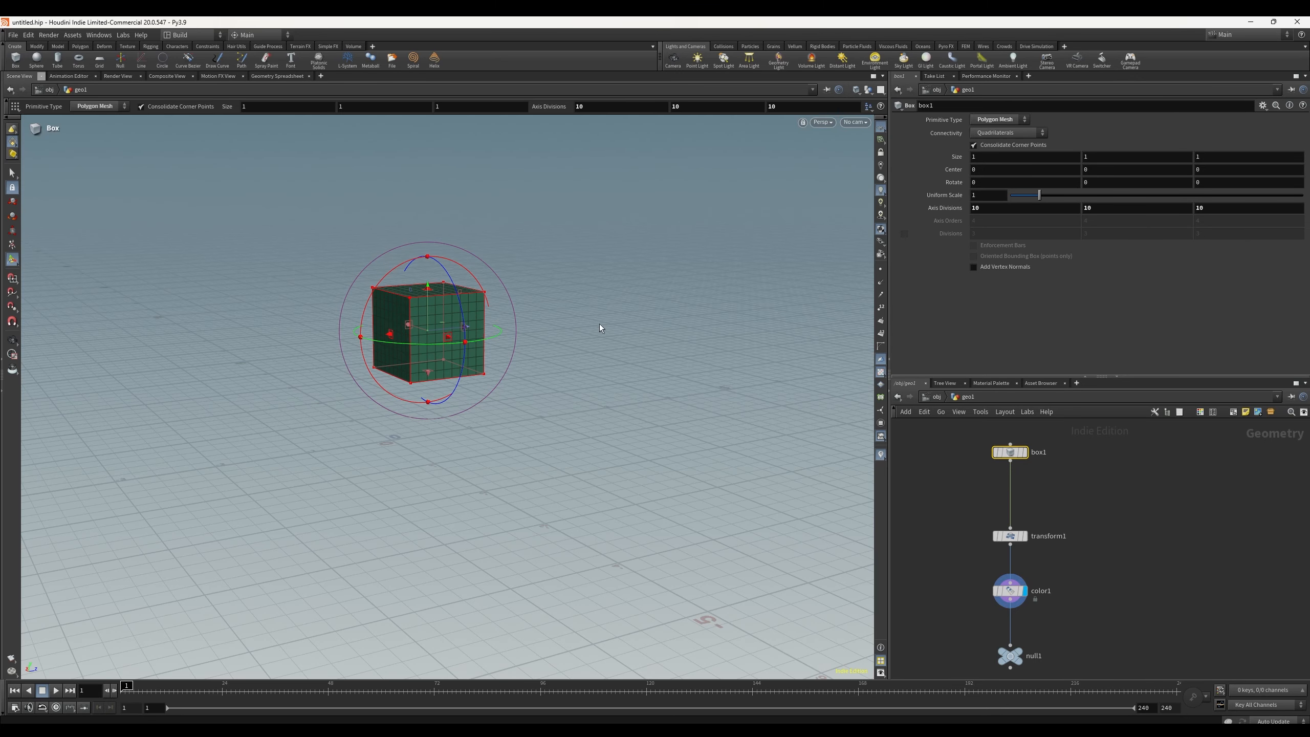
pyautogui.keyDown('alt'); pyautogui.moveTo(325, 346); pyautogui.dragTo(444, 315, button='right'); pyautogui.keyUp('alt')
pyautogui.keyDown('alt'); pyautogui.moveTo(444, 315); pyautogui.dragTo(498, 199); pyautogui.keyUp('alt')
pyautogui.press('Escape')
pyautogui.scroll(3, 246, 354)
pyautogui.scroll(-3, 248, 352)
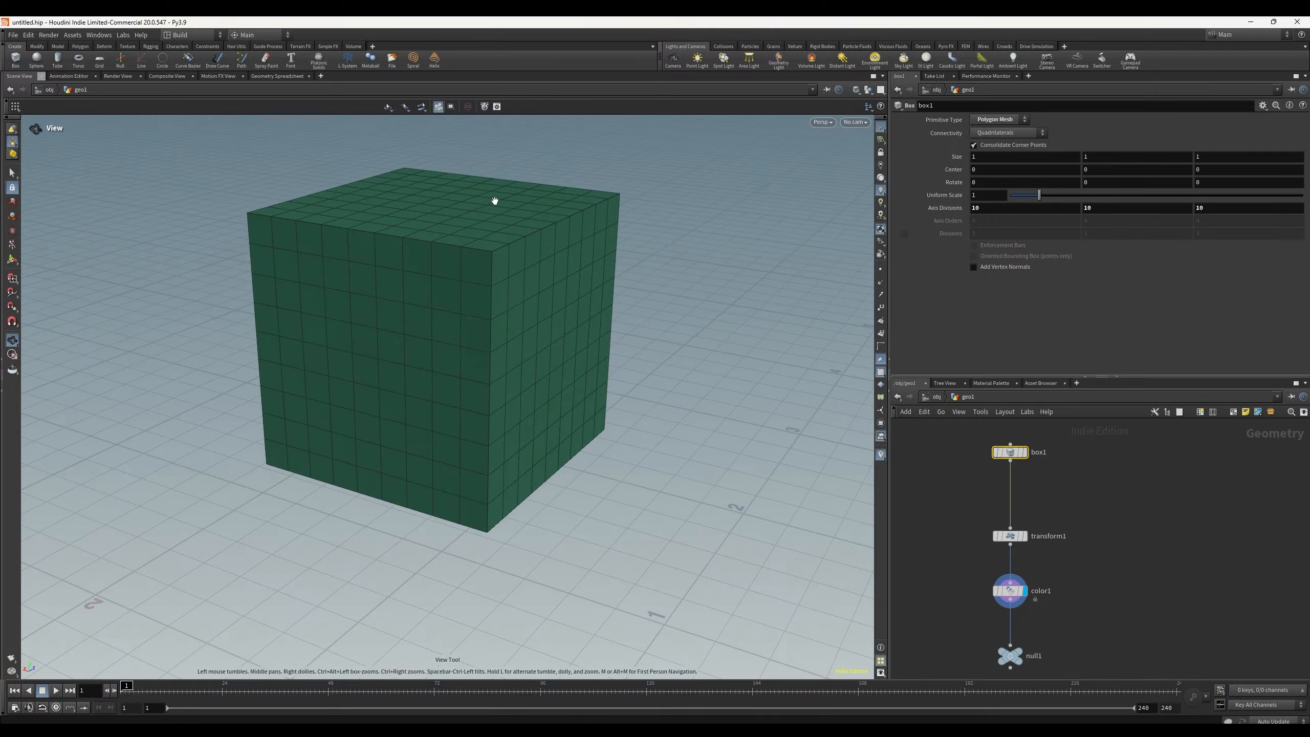
pyautogui.scroll(-1, 465, 454)
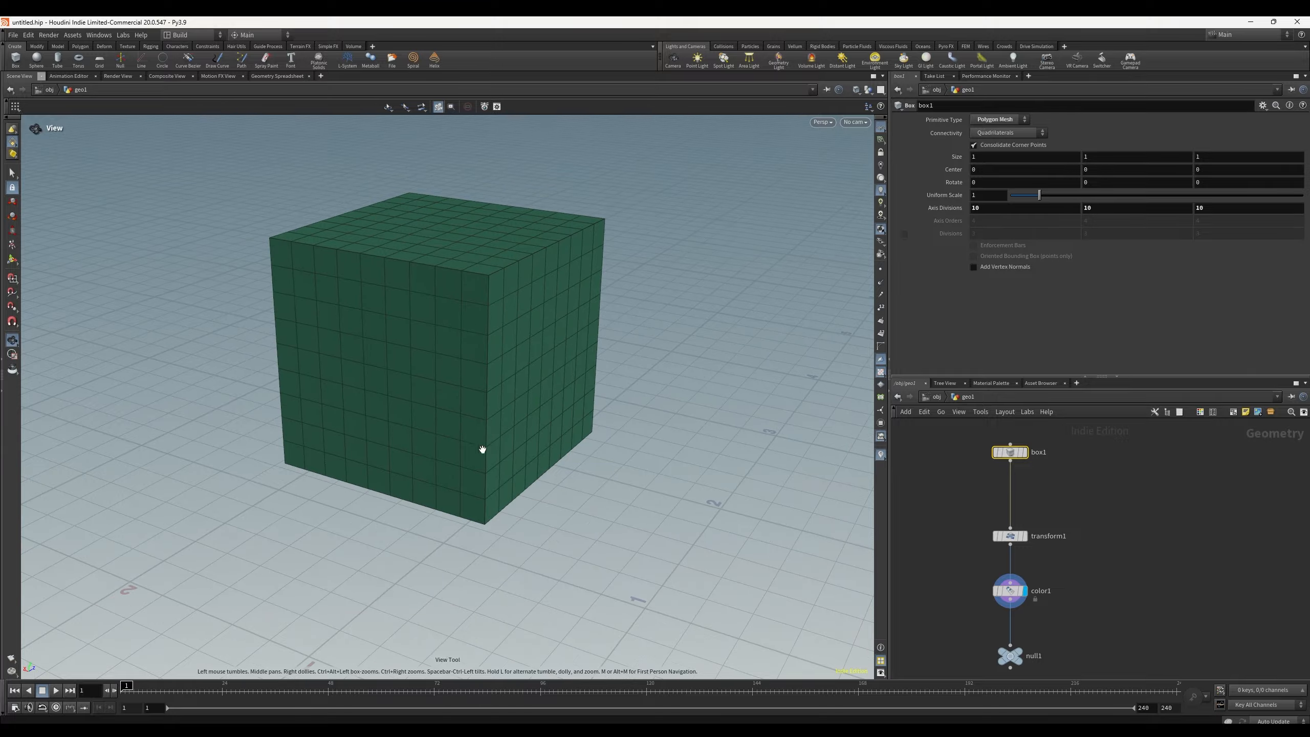
# Step: Insert an Attribute Create node on the wire between box1 and transform1
pyautogui.click(279, 75)
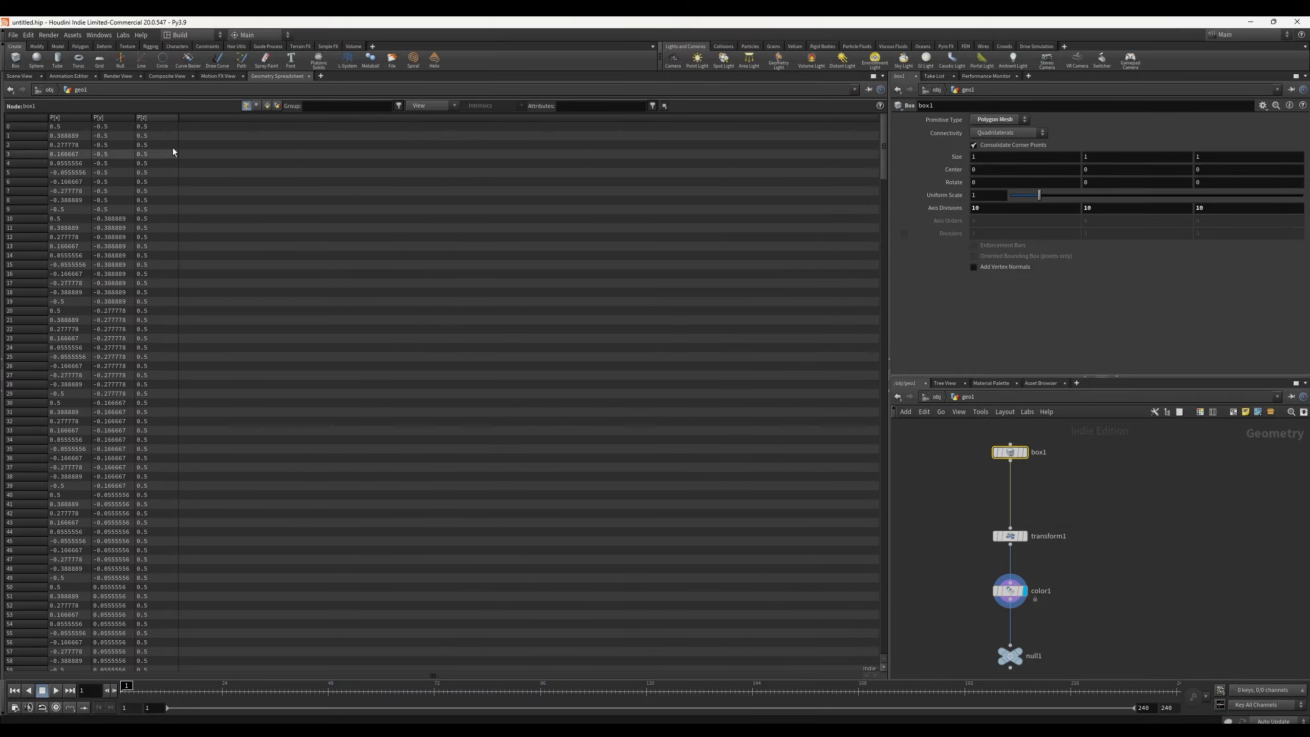
pyautogui.click(19, 75)
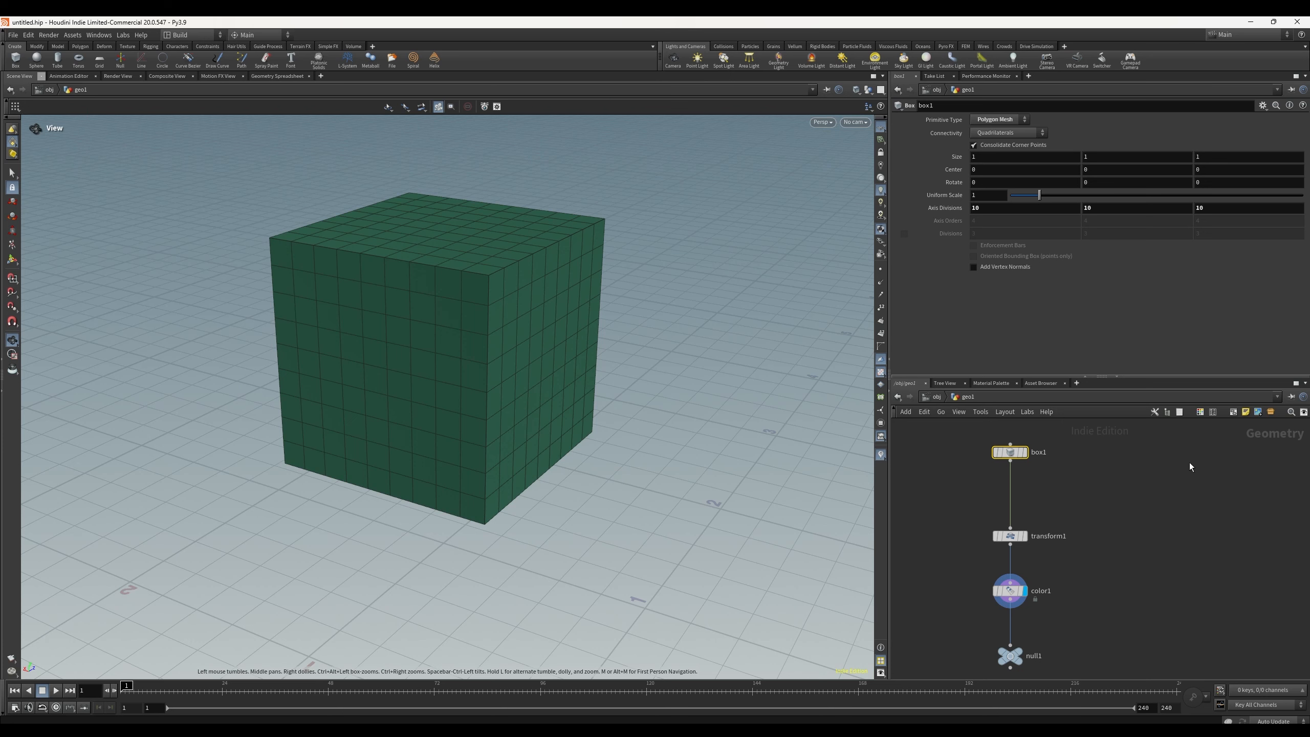
pyautogui.press('Tab')
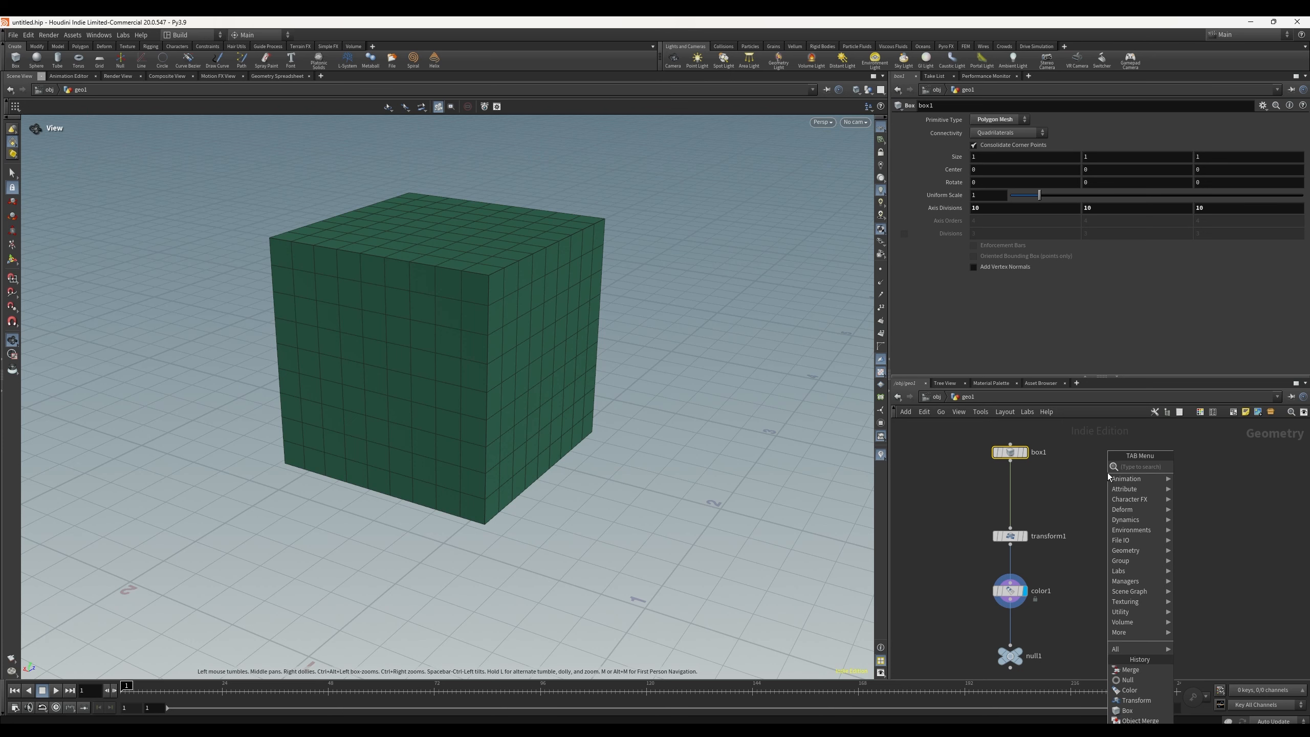
pyautogui.write('attri')
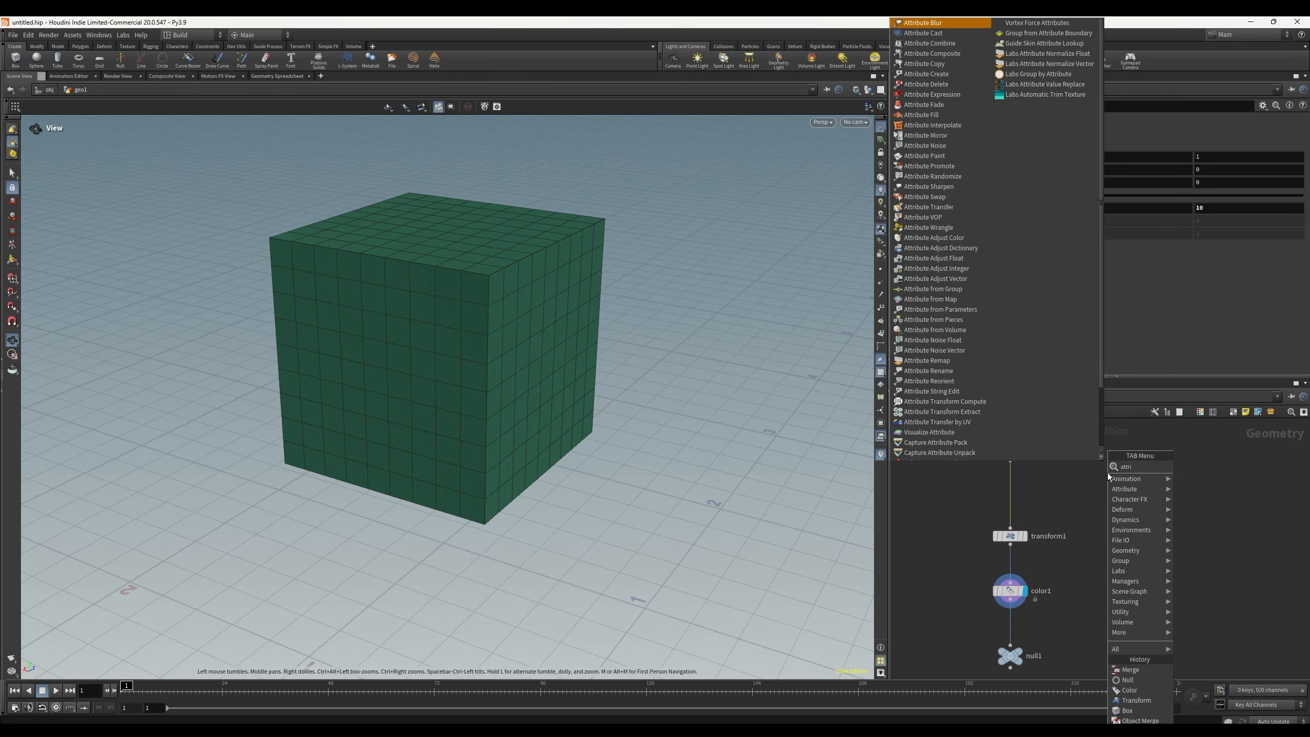
pyautogui.write('but cr')
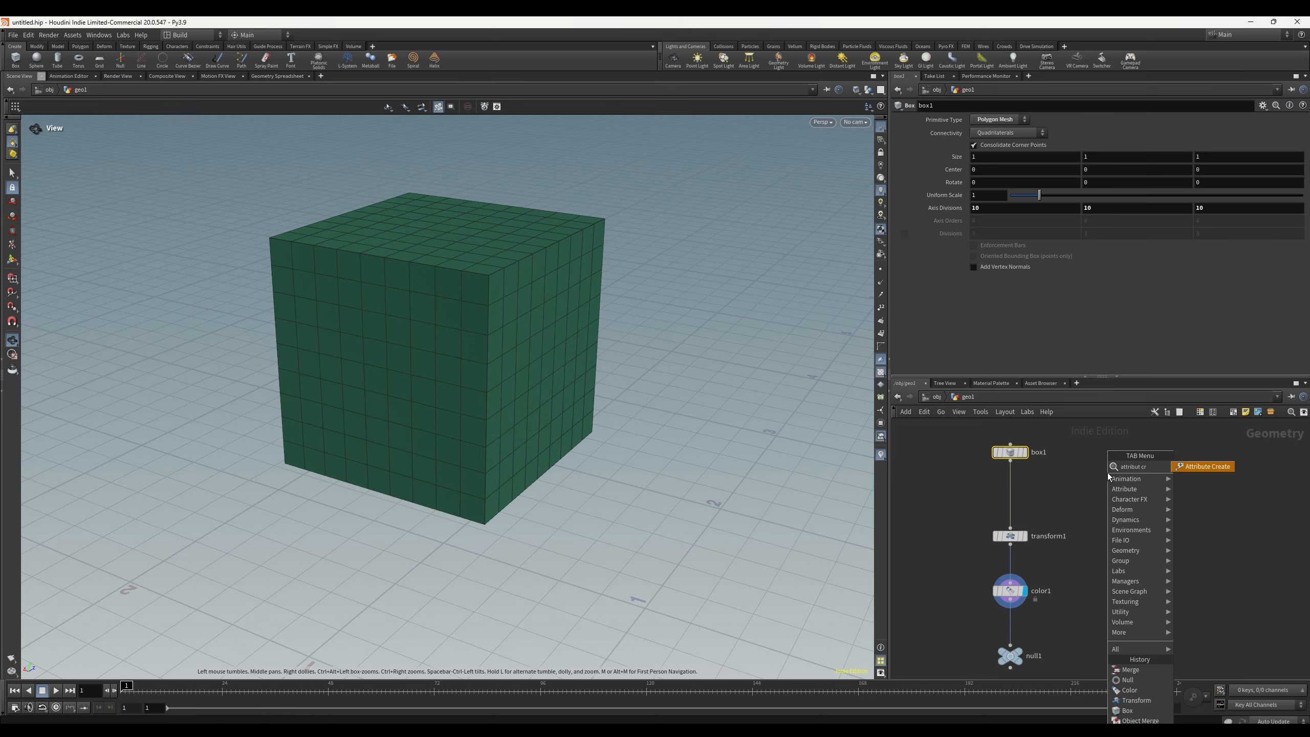
pyautogui.press('Return')
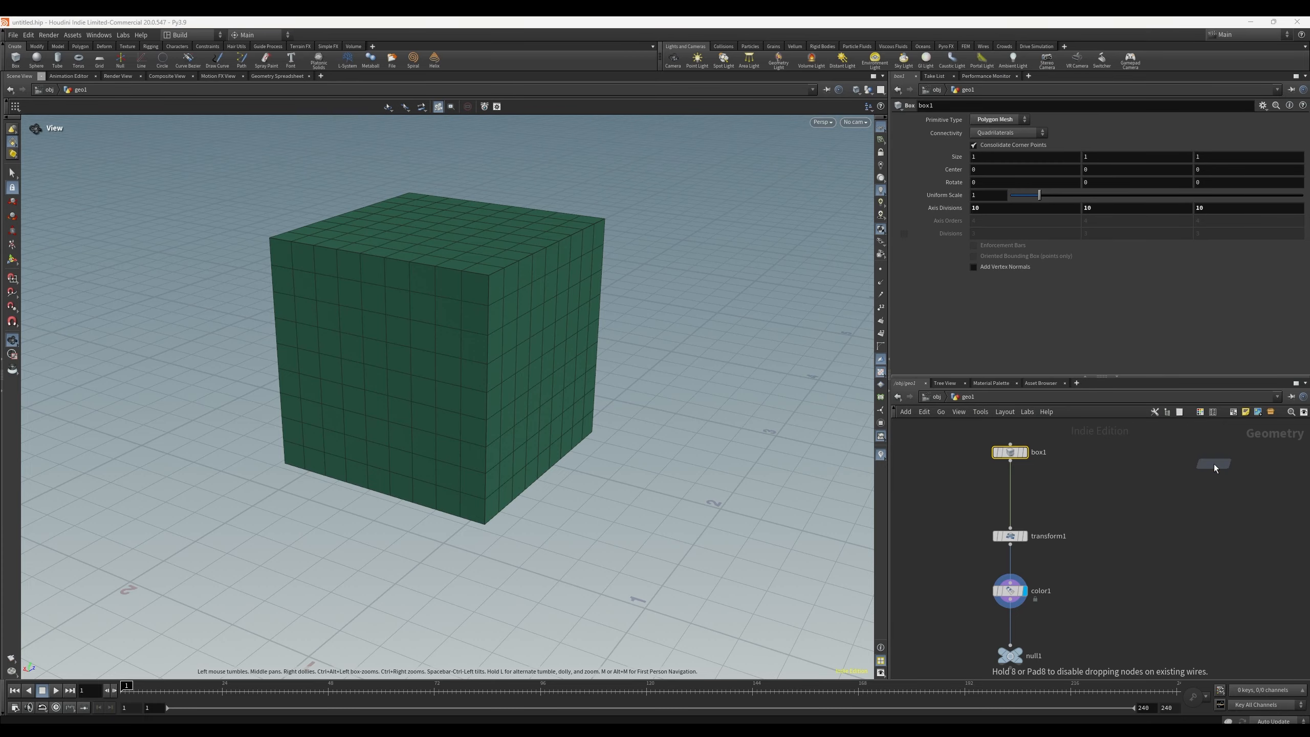
pyautogui.click(1018, 485)
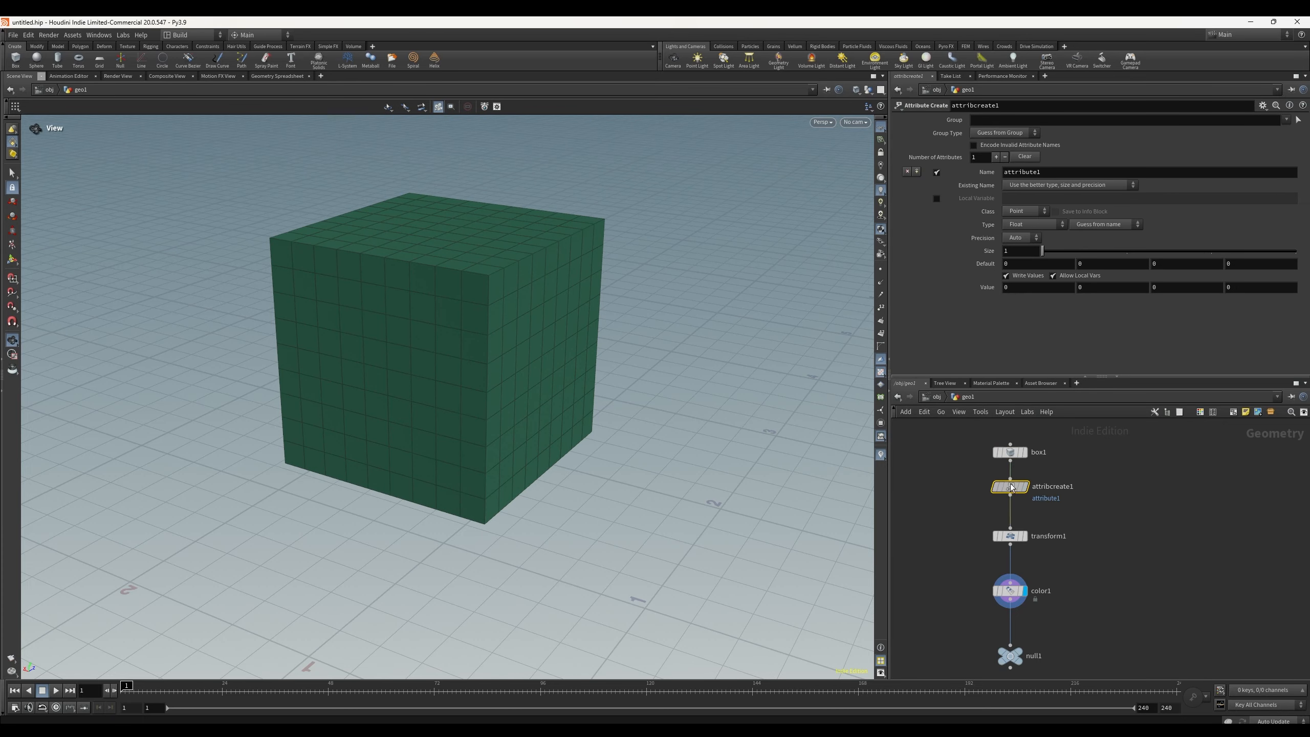
# Step: Name the new attribute driver
pyautogui.click(1051, 172)
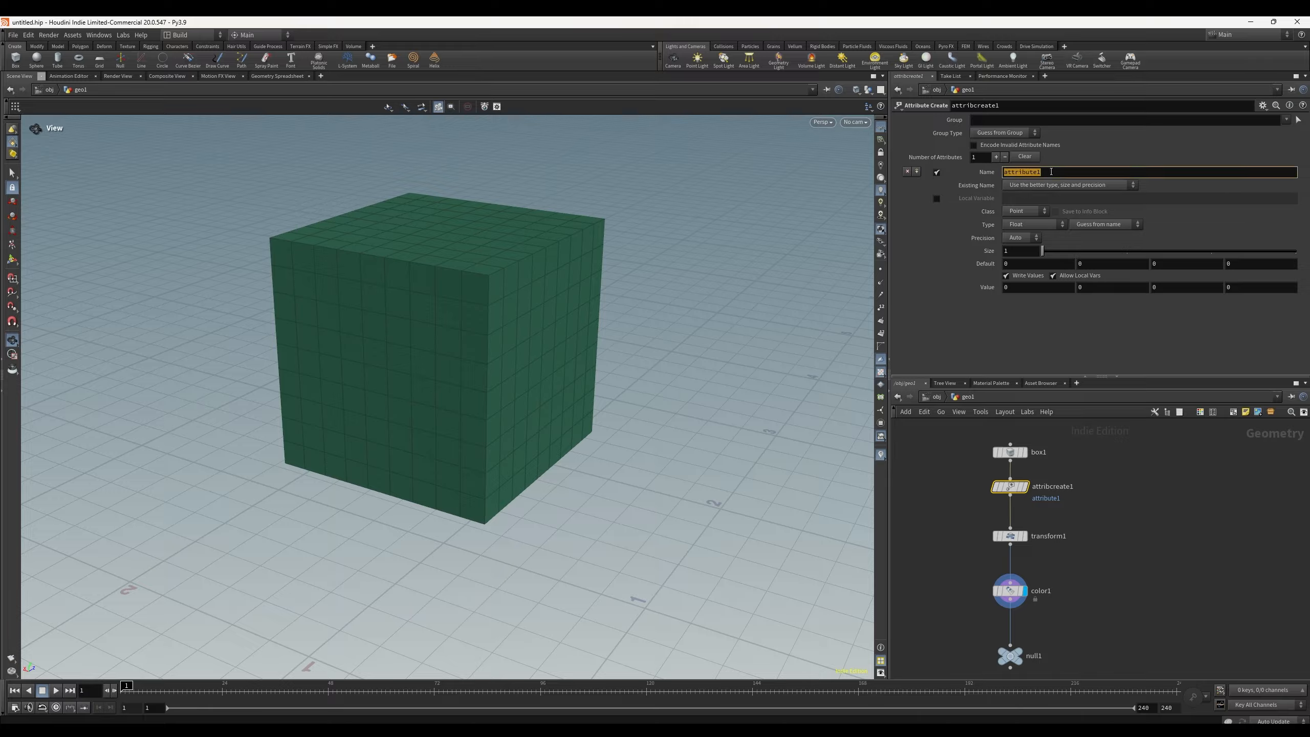
pyautogui.write('driver')
pyautogui.press('Return')
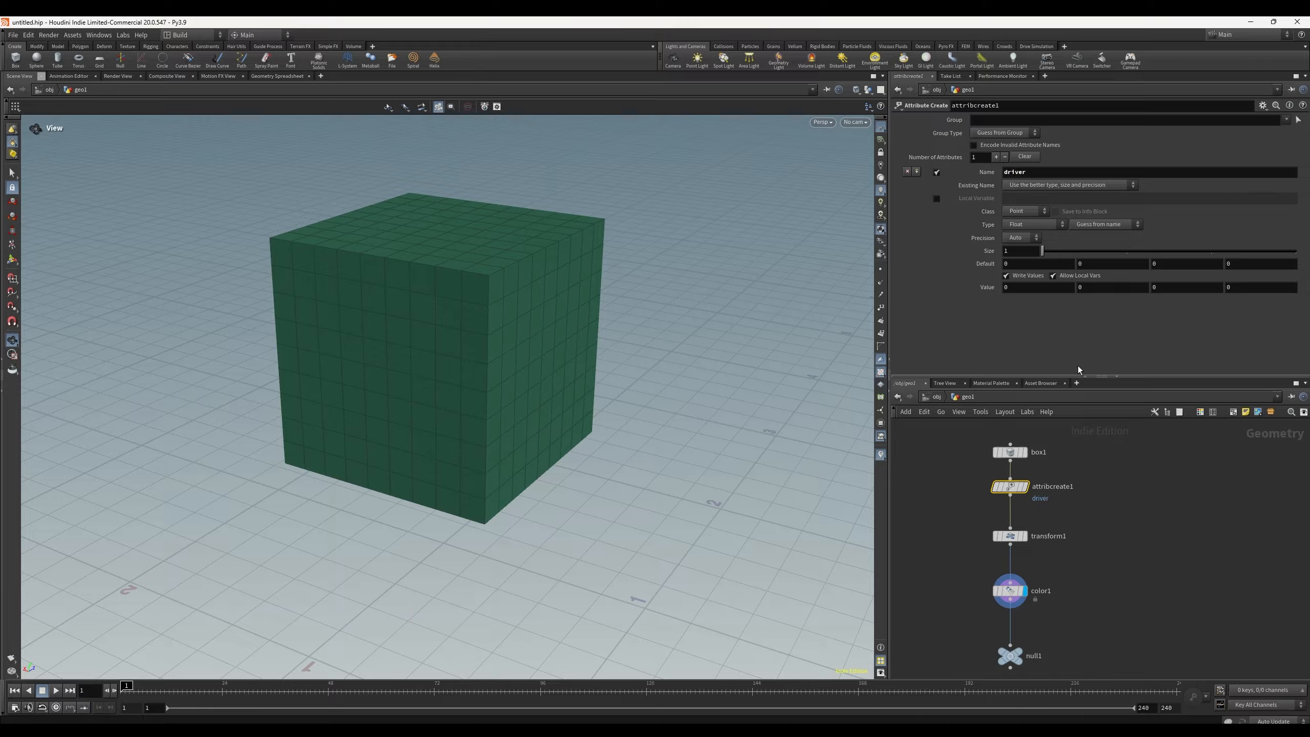
# Step: Rename the attribute kalarathitech
pyautogui.click(1038, 170)
pyautogui.write('k')
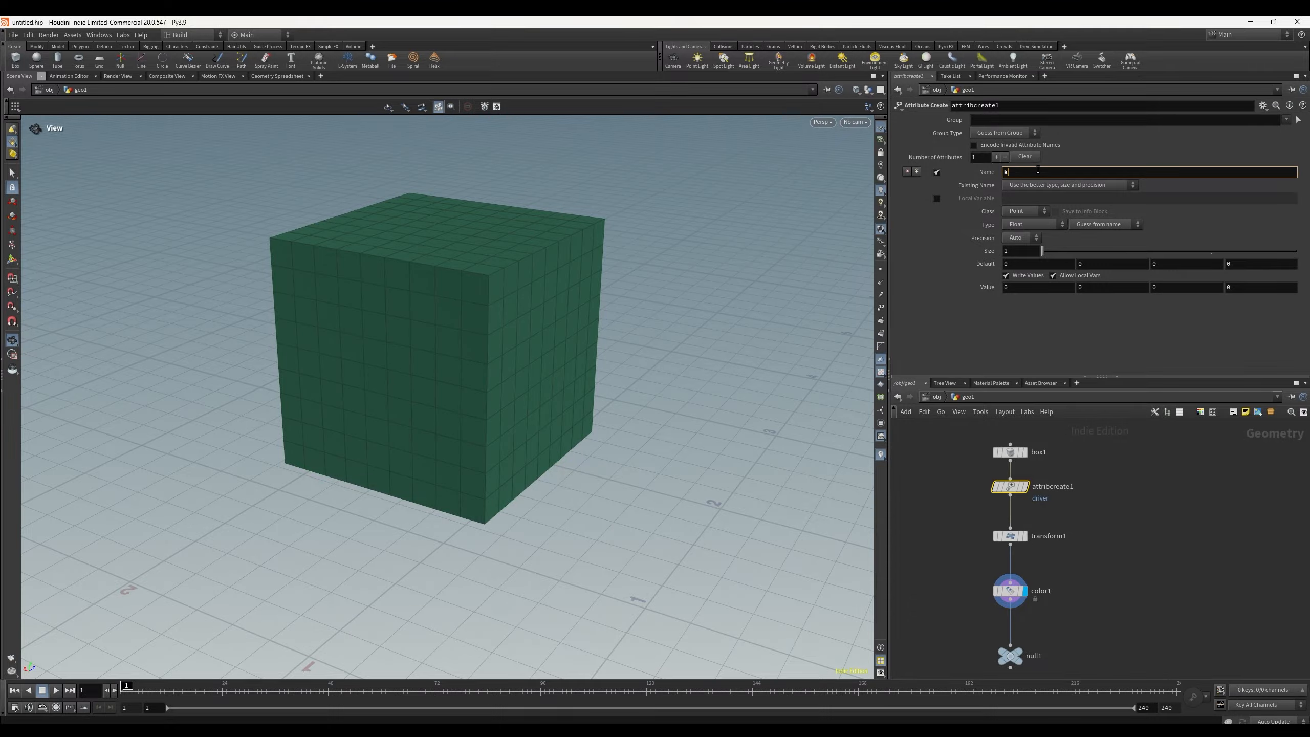
pyautogui.write('alarathitech')
pyautogui.press('Return')
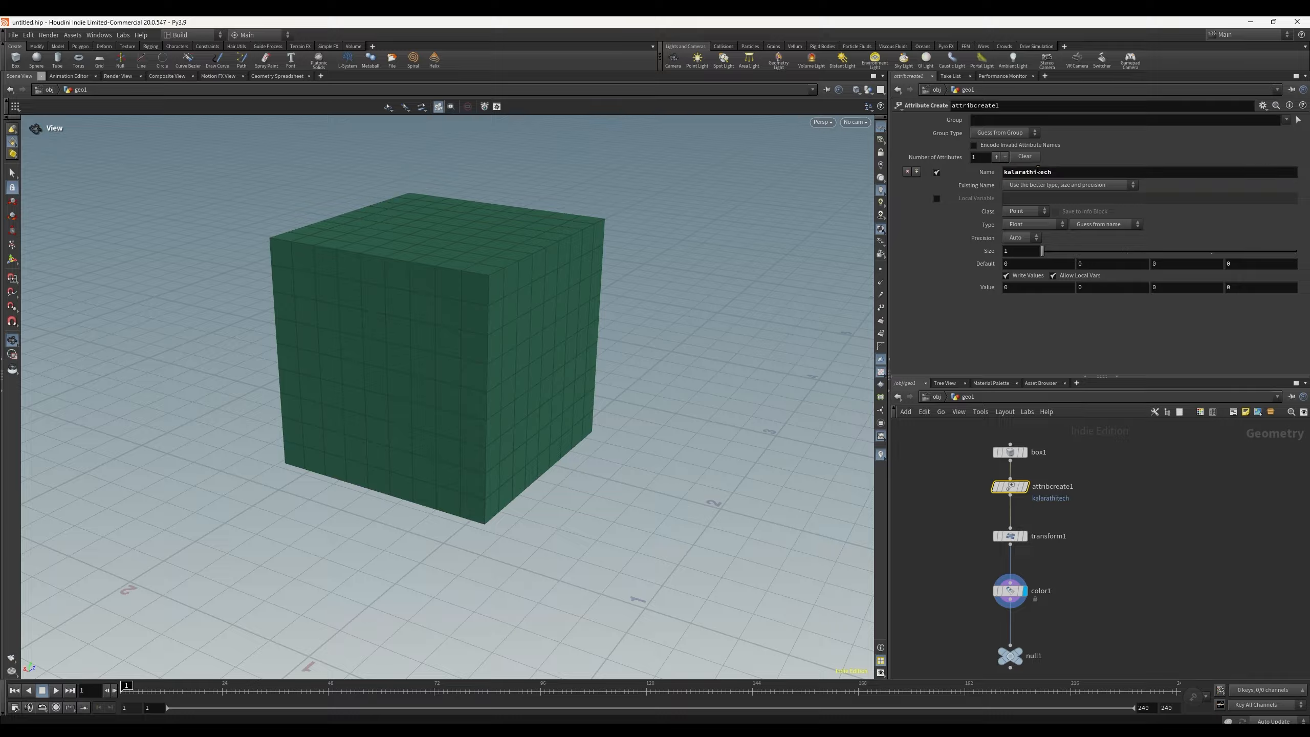
# Step: Rename the attribute to dd and set its value to 1
pyautogui.moveTo(1064, 175); pyautogui.dragTo(970, 174)
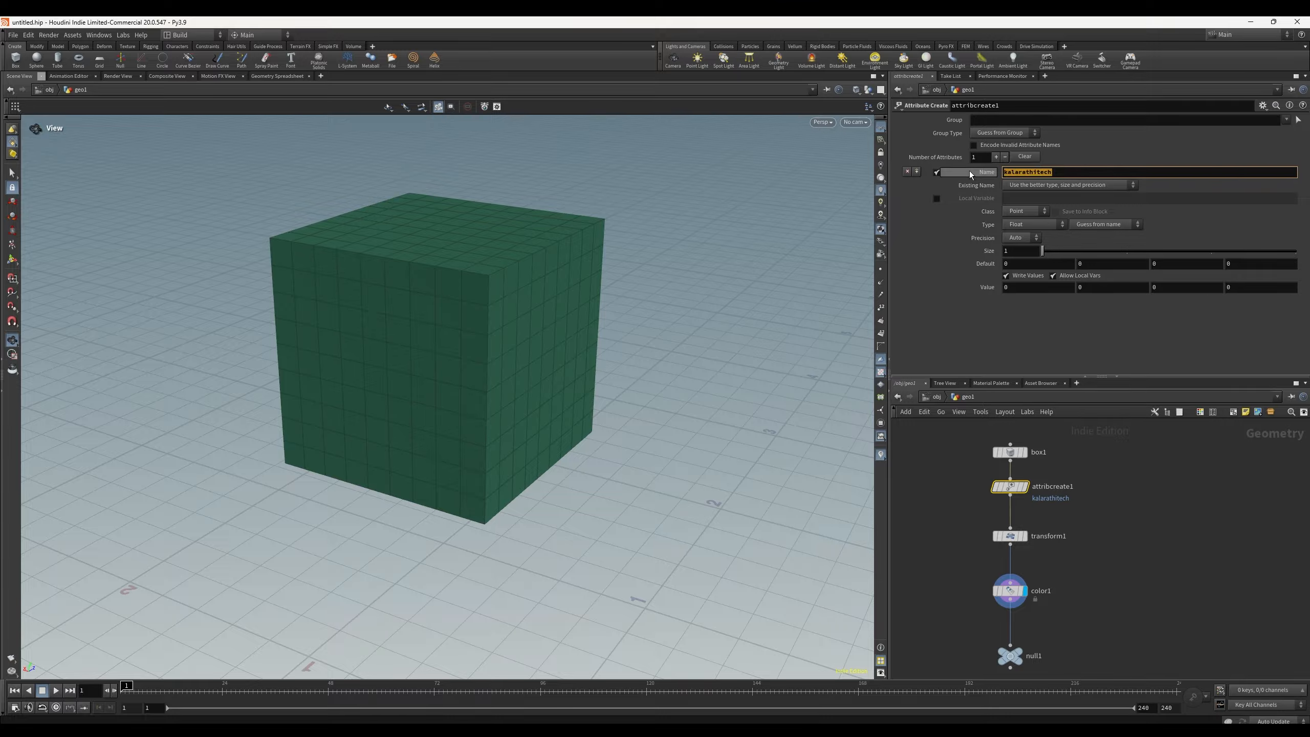
pyautogui.write('dd')
pyautogui.press('Return')
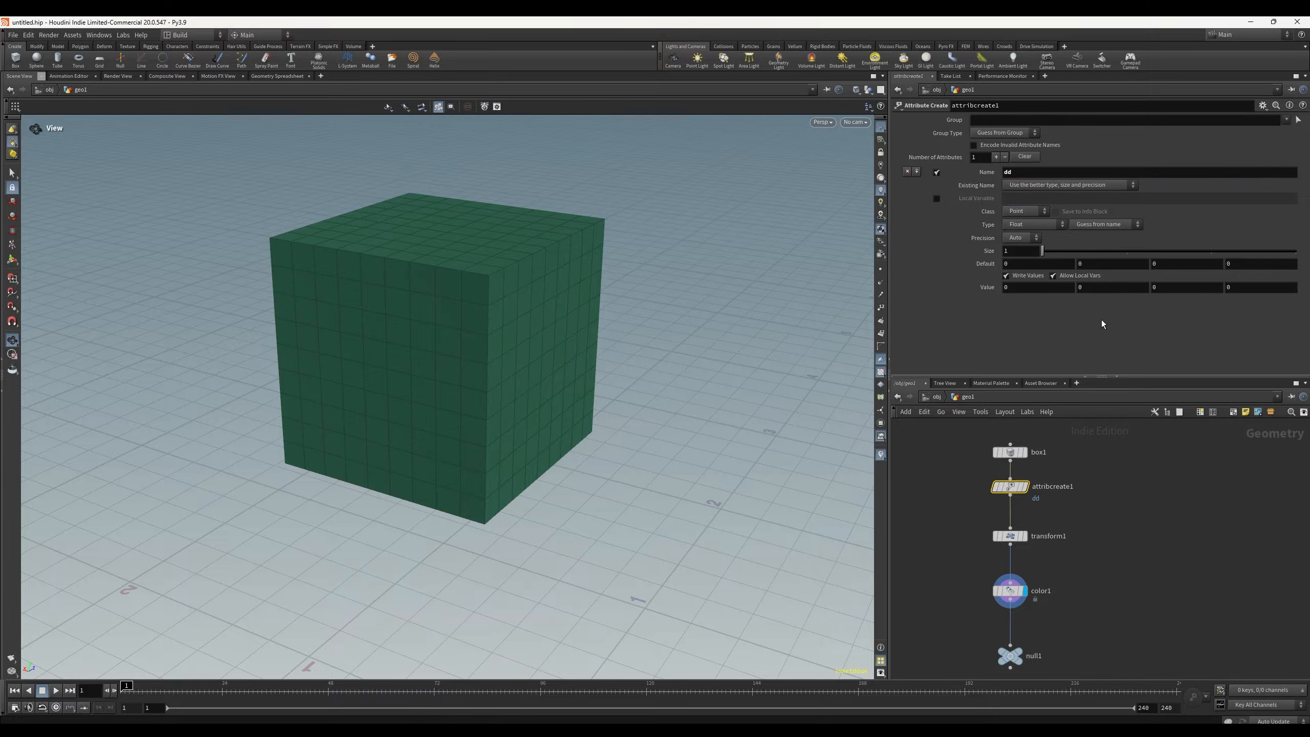
pyautogui.click(1130, 532)
pyautogui.click(1016, 286)
pyautogui.write('1')
pyautogui.press('Return')
# Step: Inspect the dd attribute column for attribcreate1 in the Geometry Spreadsheet
pyautogui.click(279, 76)
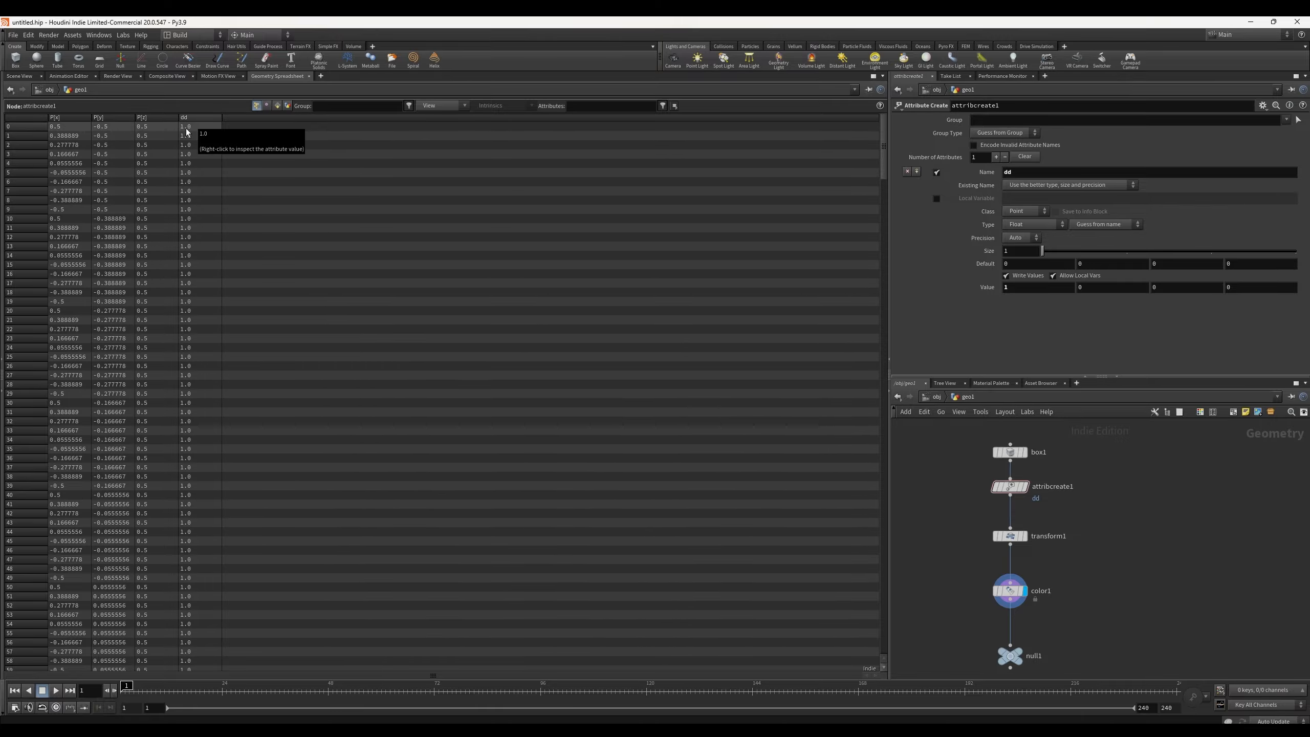
pyautogui.scroll(-8, 221, 299)
pyautogui.scroll(6, 227, 413)
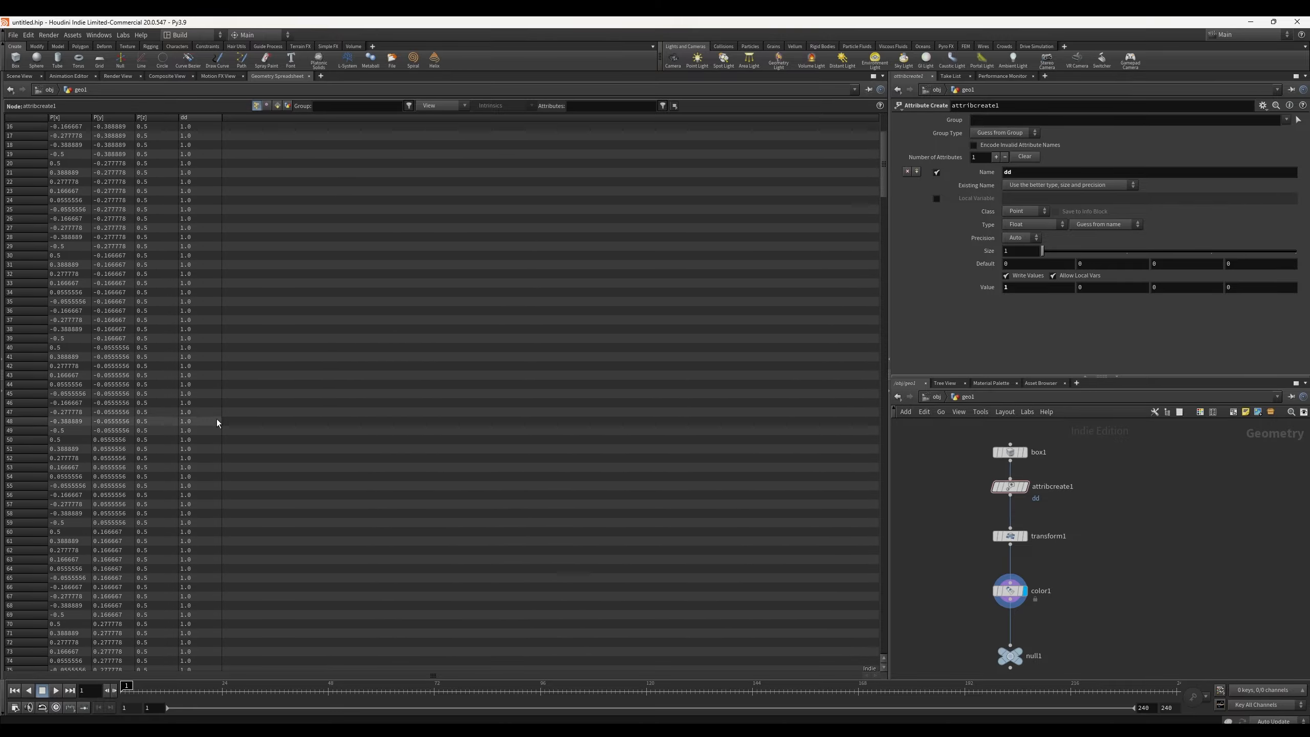
pyautogui.scroll(2, 220, 401)
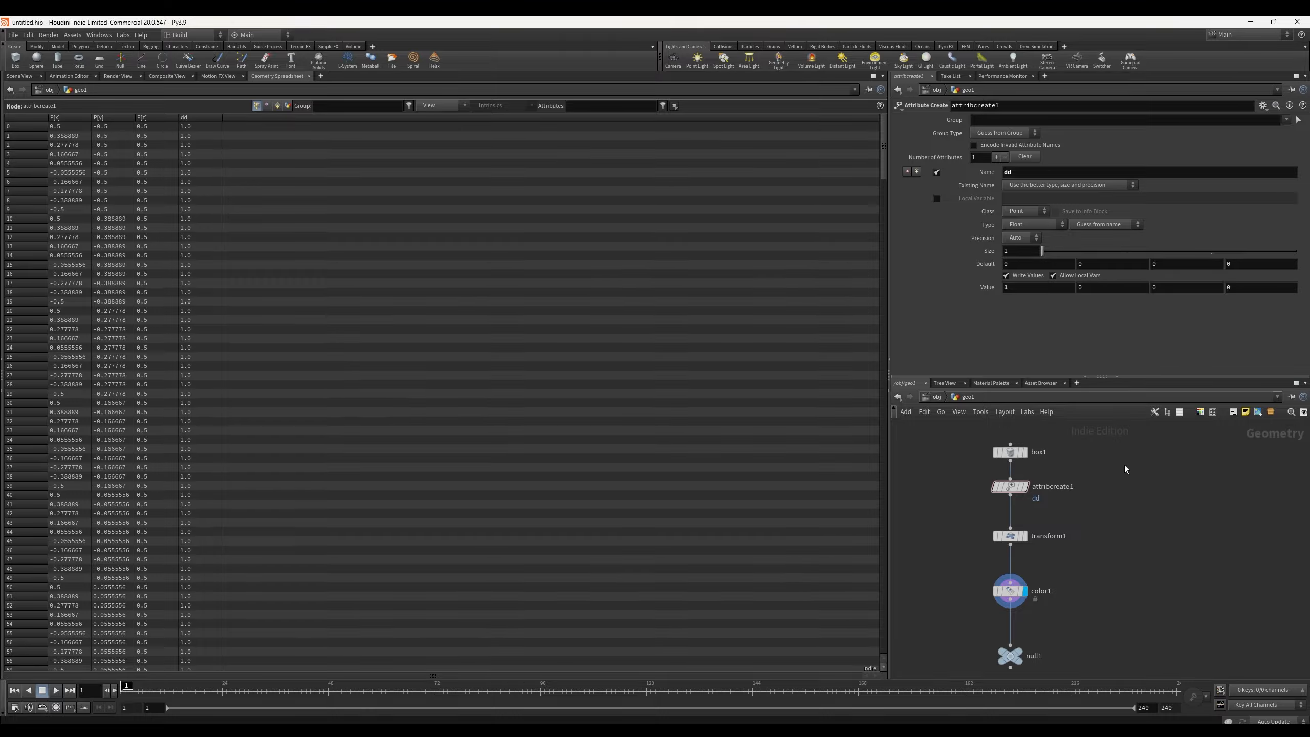
# Step: Insert an Attribute Adjust Float node between attribcreate1 and transform1
pyautogui.press('Tab')
pyautogui.write('attri')
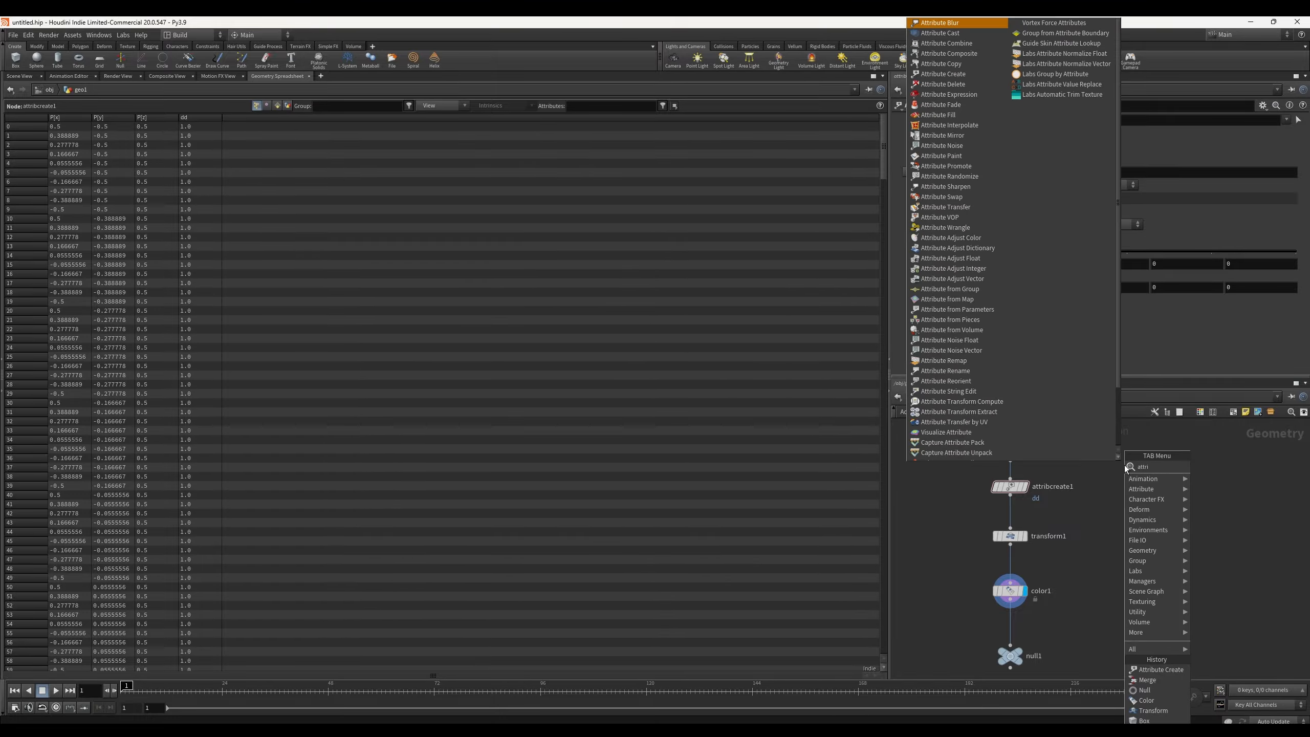
pyautogui.write('bute ad')
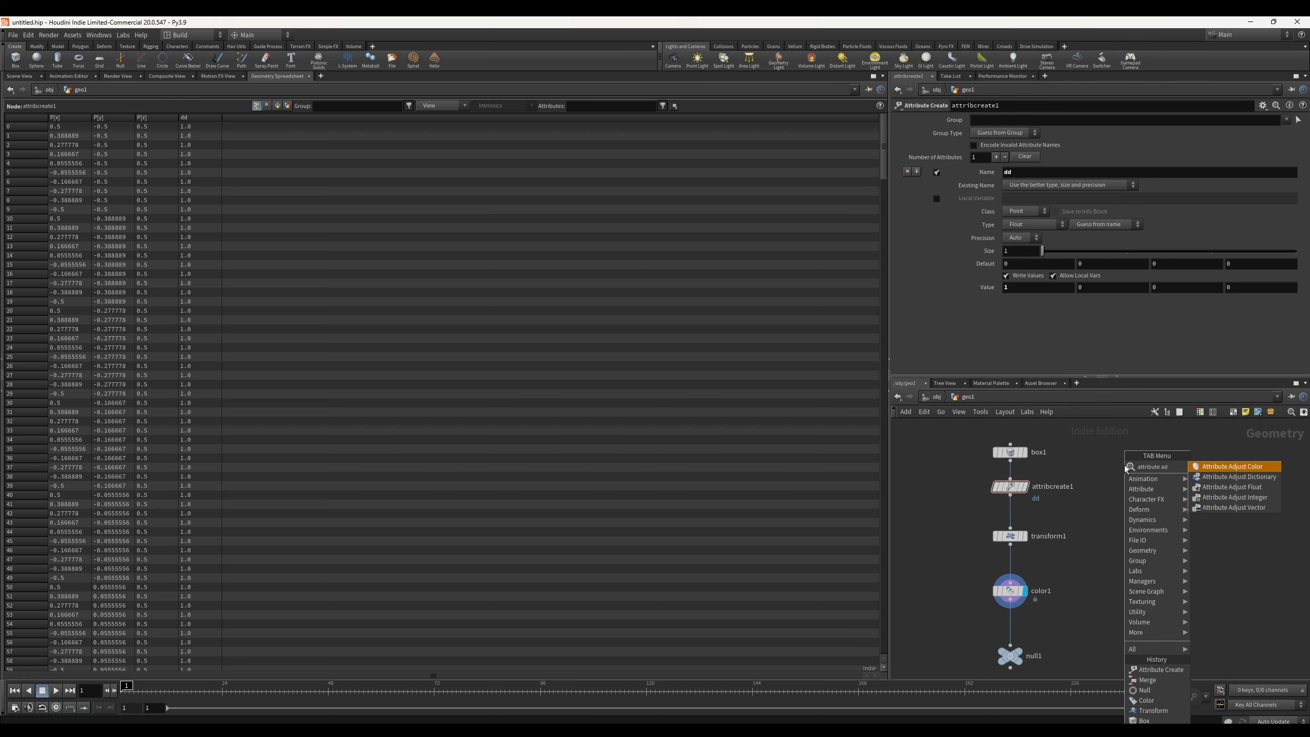
pyautogui.write('ju')
pyautogui.press('Down')
pyautogui.press('Down')
pyautogui.press('Down')
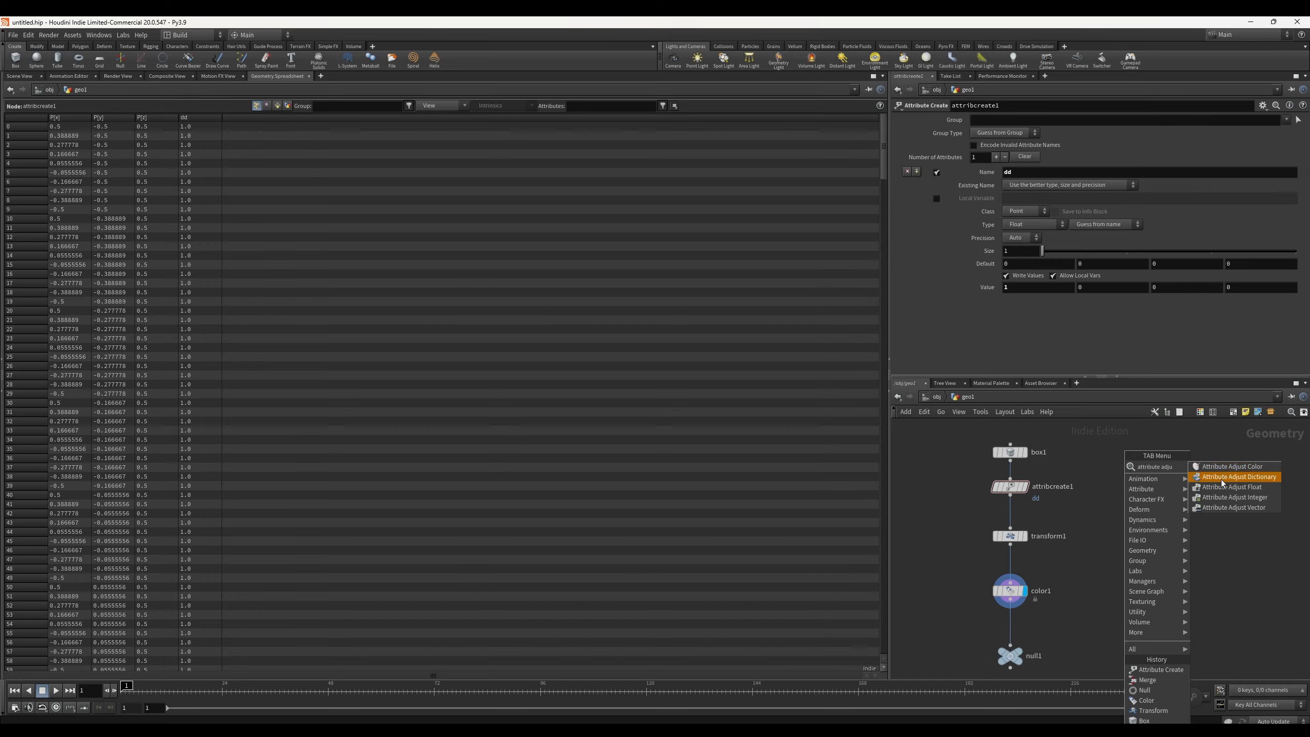
pyautogui.press('Return')
pyautogui.click(1007, 511)
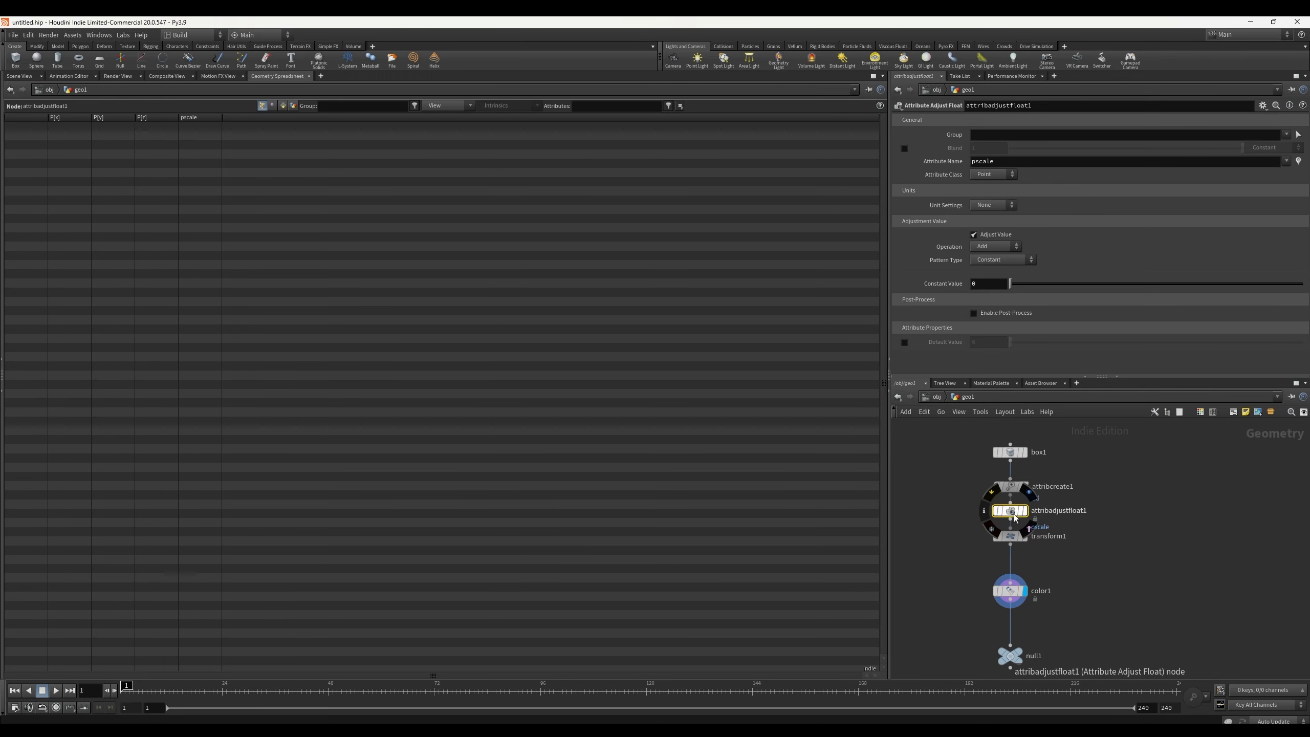
pyautogui.moveTo(1013, 514)
pyautogui.mouseDown()
pyautogui.moveTo(991, 514)
pyautogui.moveTo(1019, 523)
pyautogui.moveTo(1015, 512)
pyautogui.moveTo(1012, 523)
pyautogui.mouseUp()
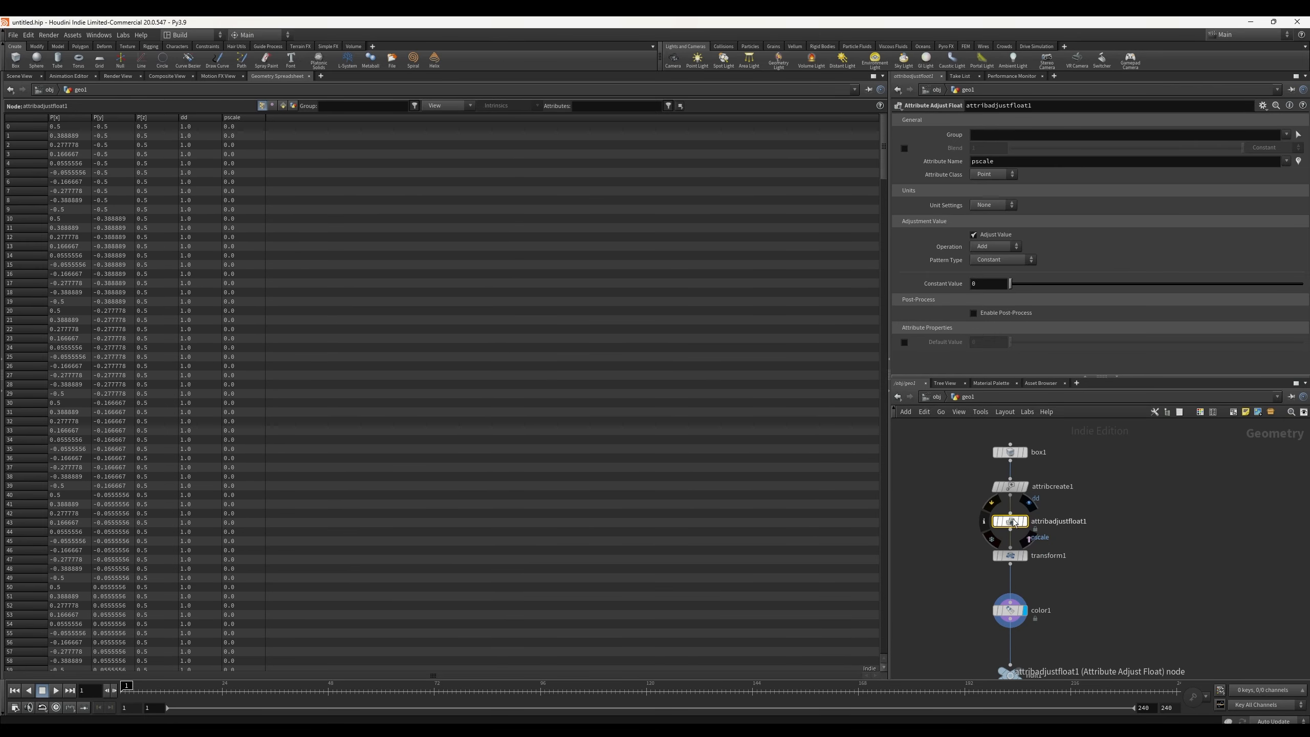
# Step: Spread out attribcreate1, attribadjustfloat1 and transform1 vertically in the network
pyautogui.moveTo(1011, 487)
pyautogui.moveTo(1011, 486)
pyautogui.mouseDown()
pyautogui.moveTo(1023, 488)
pyautogui.moveTo(993, 511)
pyautogui.moveTo(1005, 520)
pyautogui.moveTo(1015, 491)
pyautogui.moveTo(1014, 568)
pyautogui.moveTo(1011, 471)
pyautogui.mouseUp()
pyautogui.keyDown('ctrl'); pyautogui.moveTo(1010, 564); pyautogui.dragTo(1011, 598); pyautogui.keyUp('ctrl')
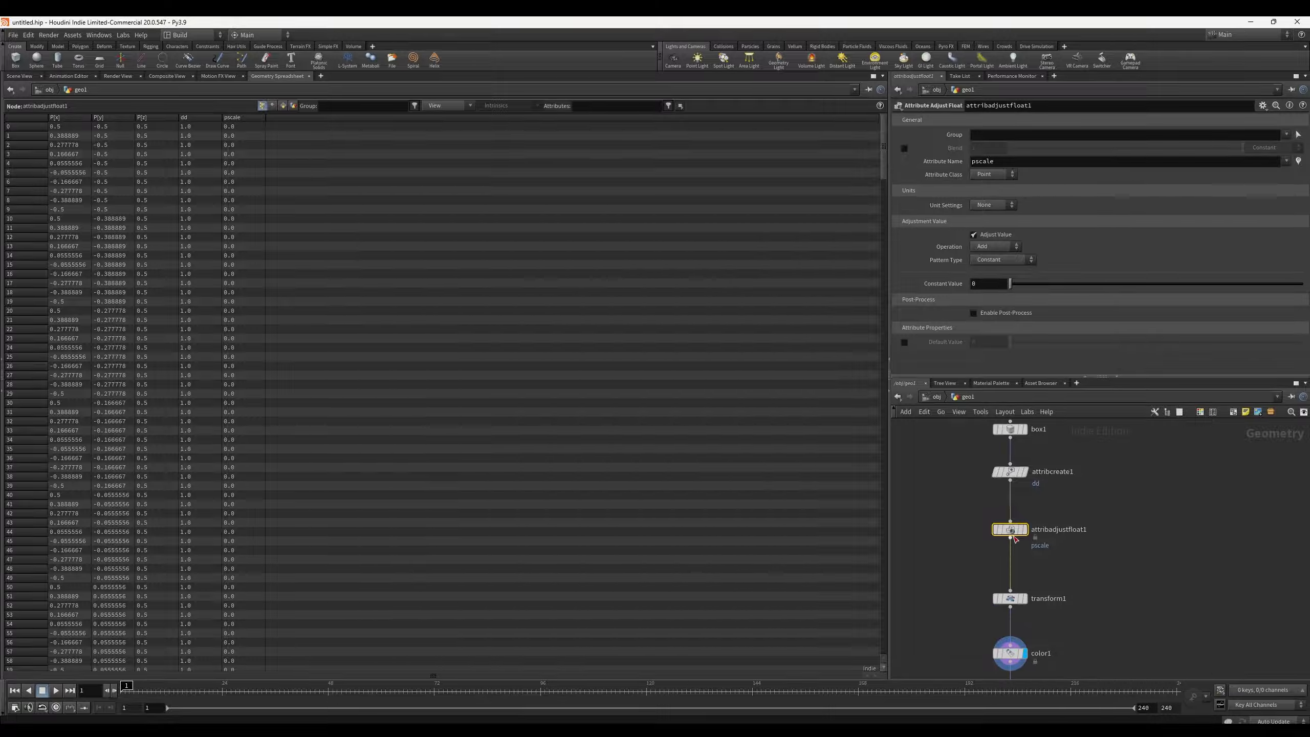
pyautogui.moveTo(1015, 531); pyautogui.dragTo(1016, 535)
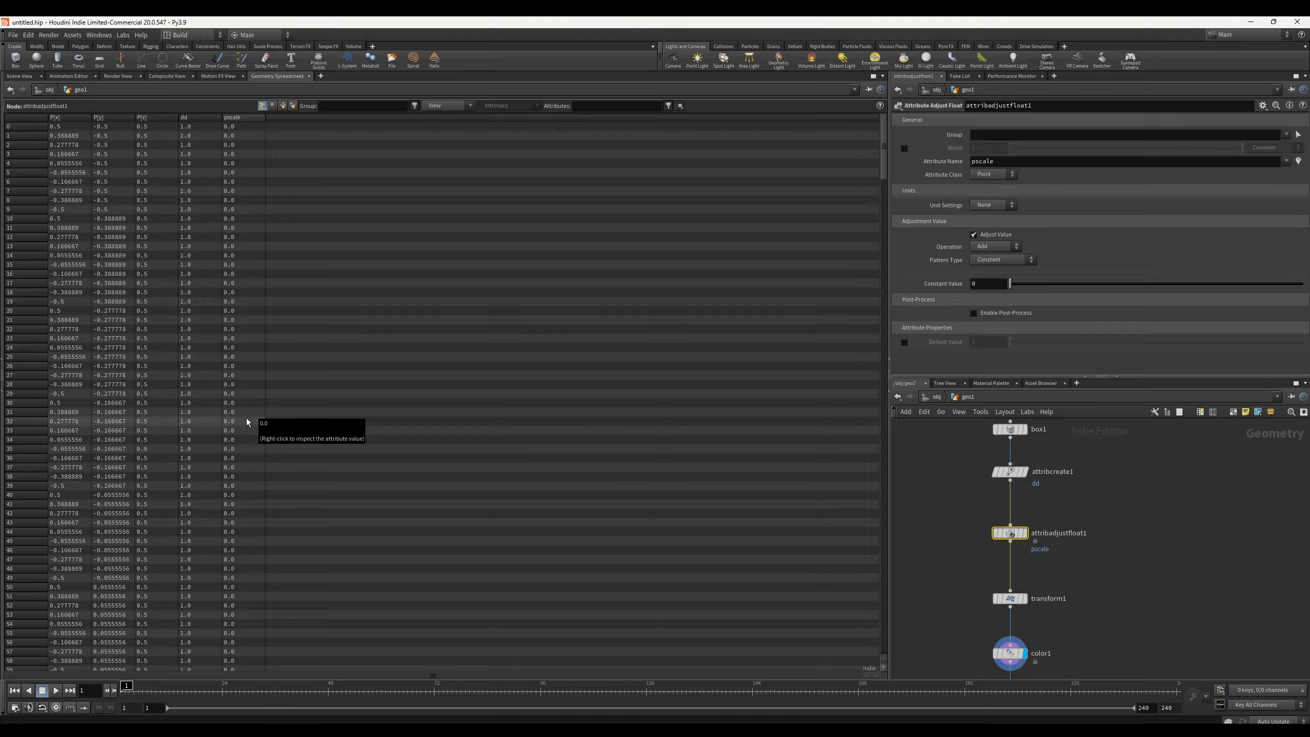
# Step: Set the Attribute Adjust Float node's attribute name to dd
pyautogui.doubleClick(1007, 161)
pyautogui.write('dd')
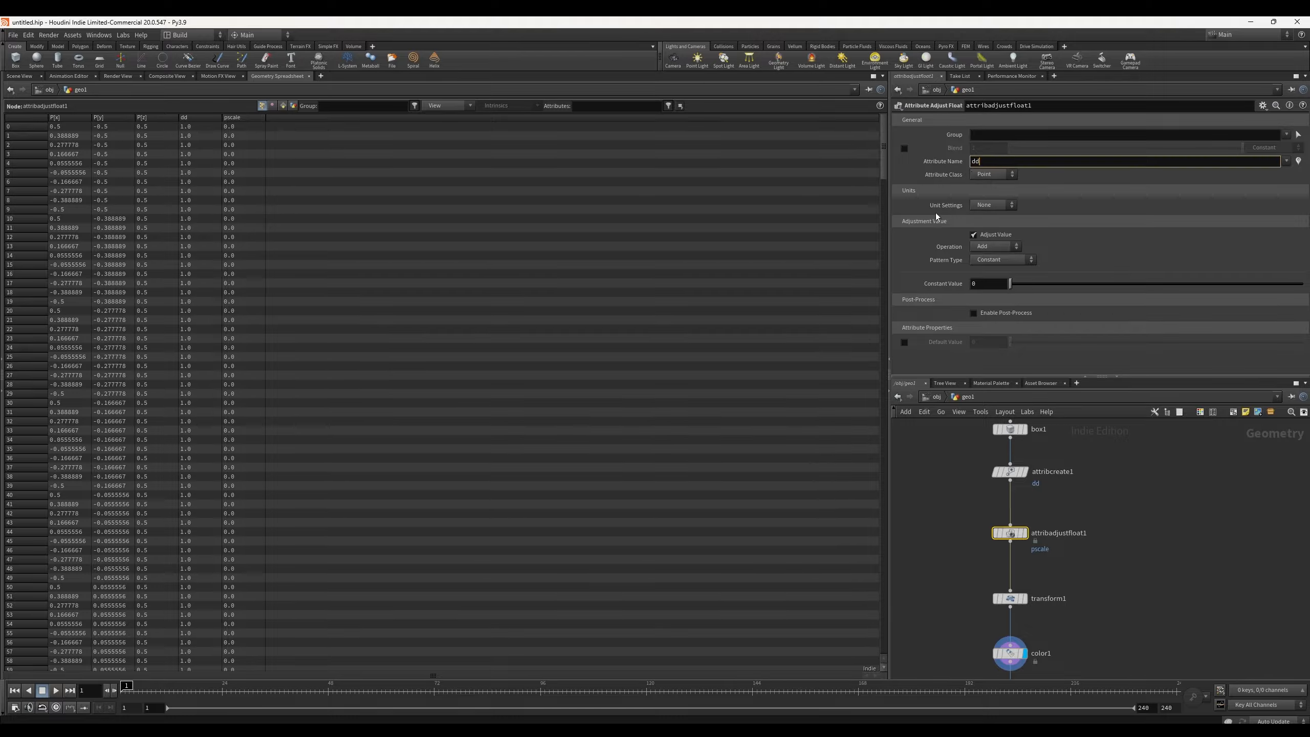
pyautogui.press('Return')
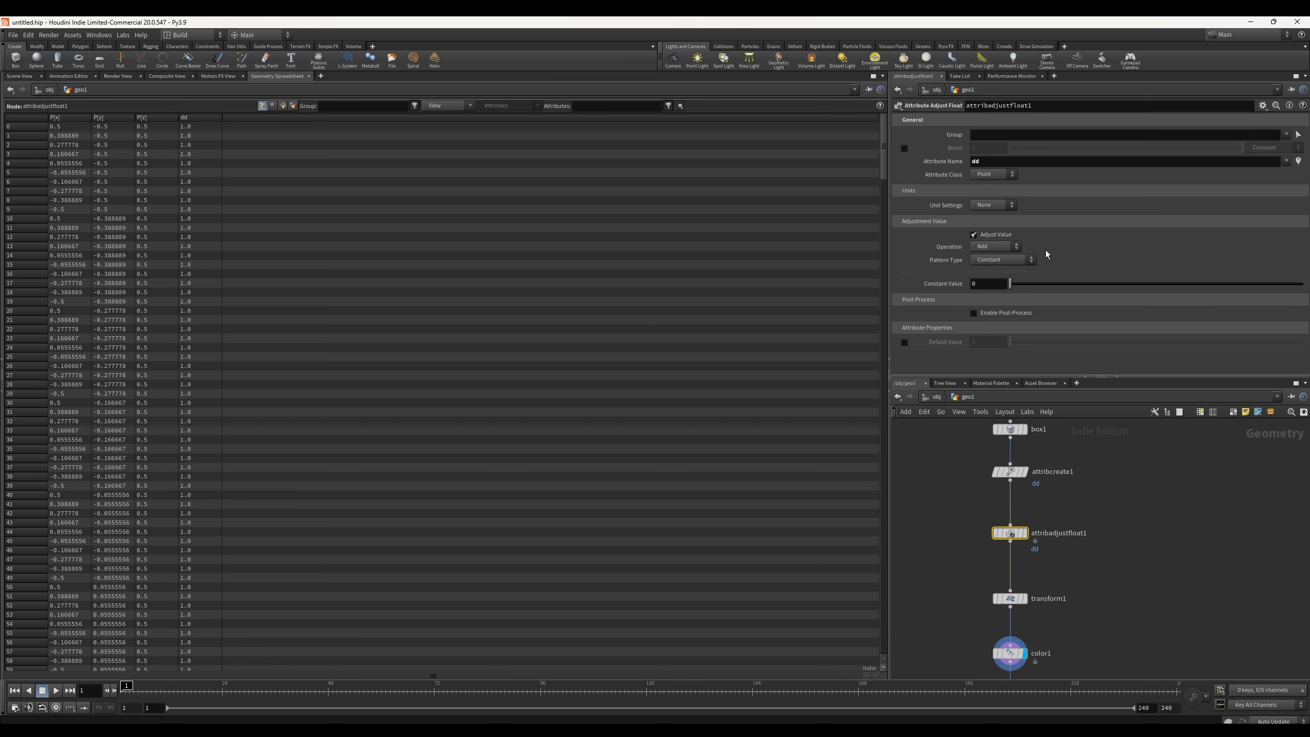
# Step: Set color1's Color Type to Ramp from Attribute
pyautogui.scroll(-3, 1120, 454)
pyautogui.click(1046, 591)
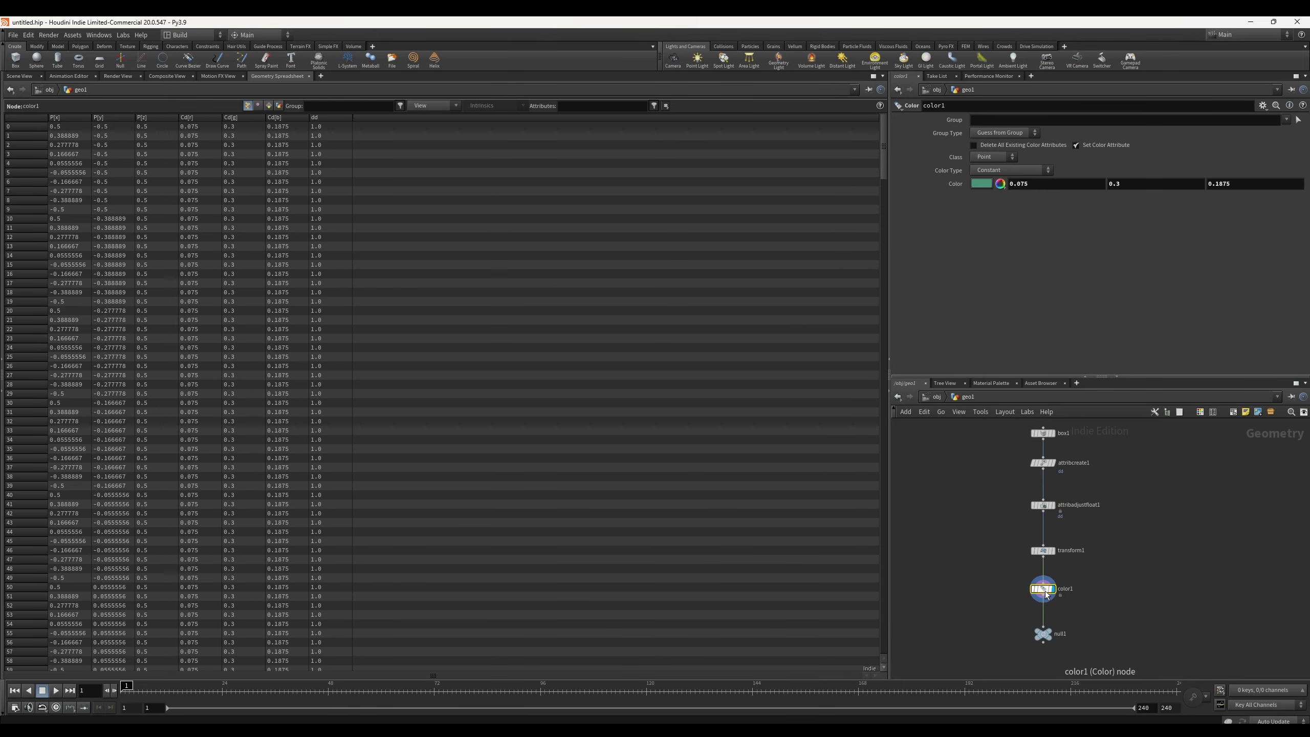
pyautogui.moveTo(1047, 594)
pyautogui.click(1004, 157)
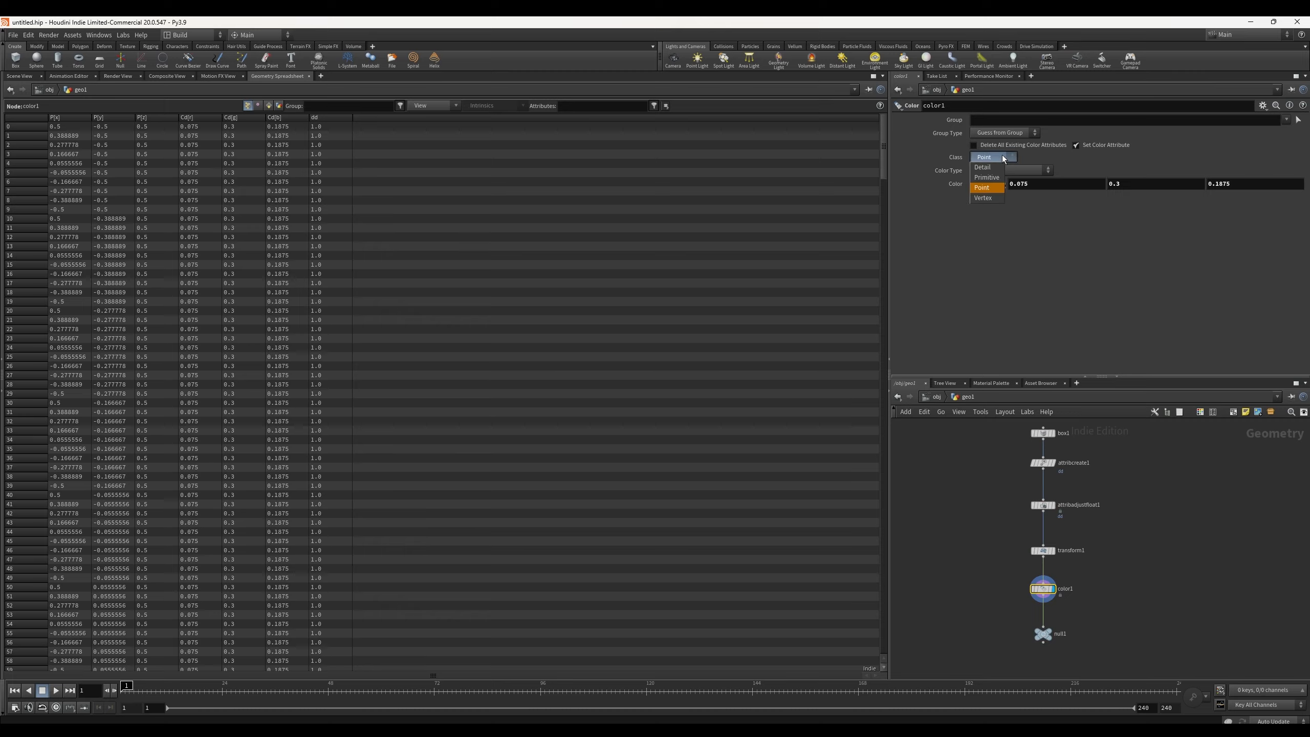
pyautogui.click(1003, 158)
pyautogui.click(1027, 171)
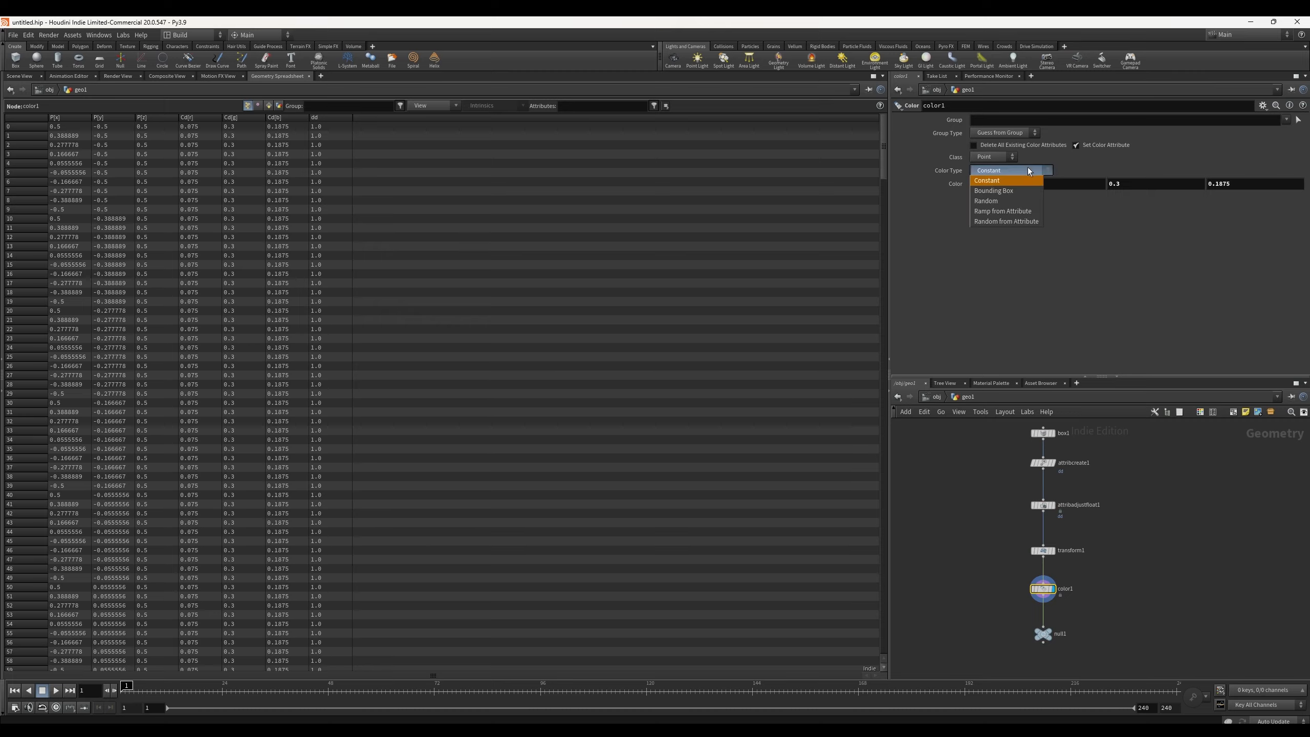
pyautogui.click(1021, 211)
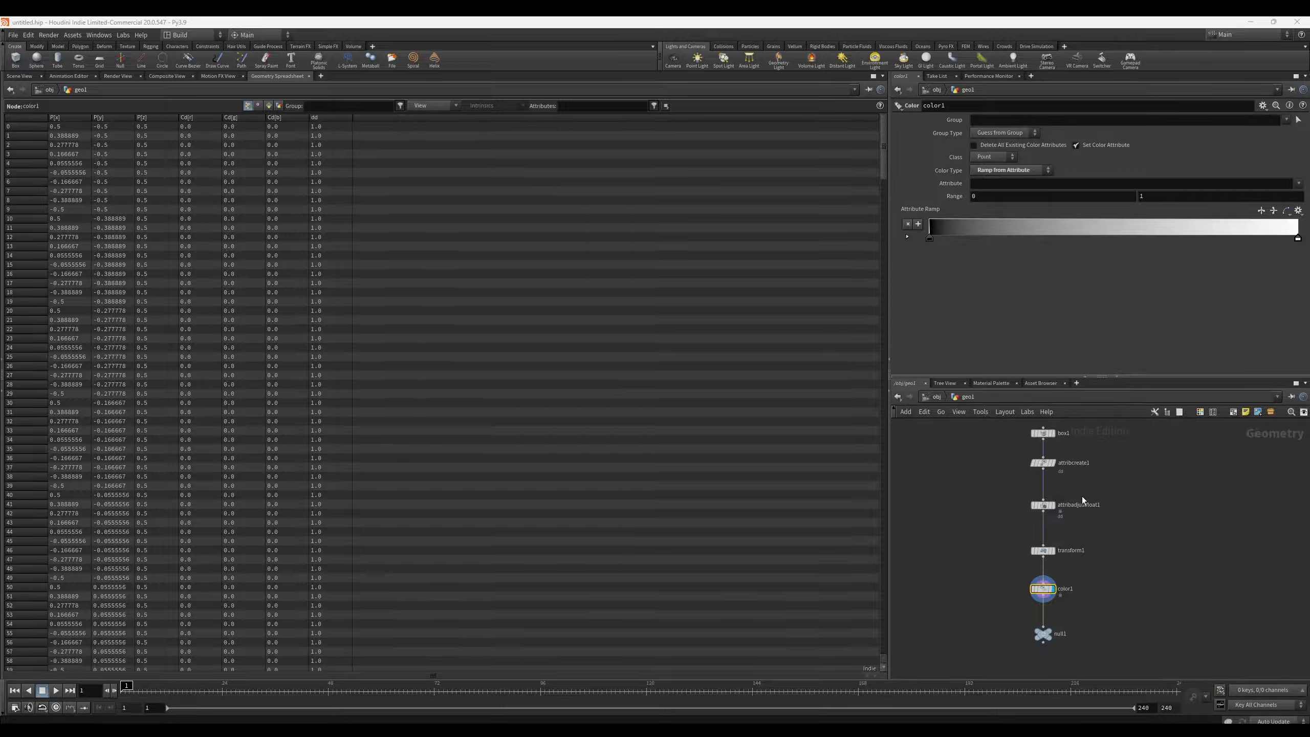
# Step: Set the start key of color1's attribute ramp to red
pyautogui.click(1044, 462)
pyautogui.click(1044, 506)
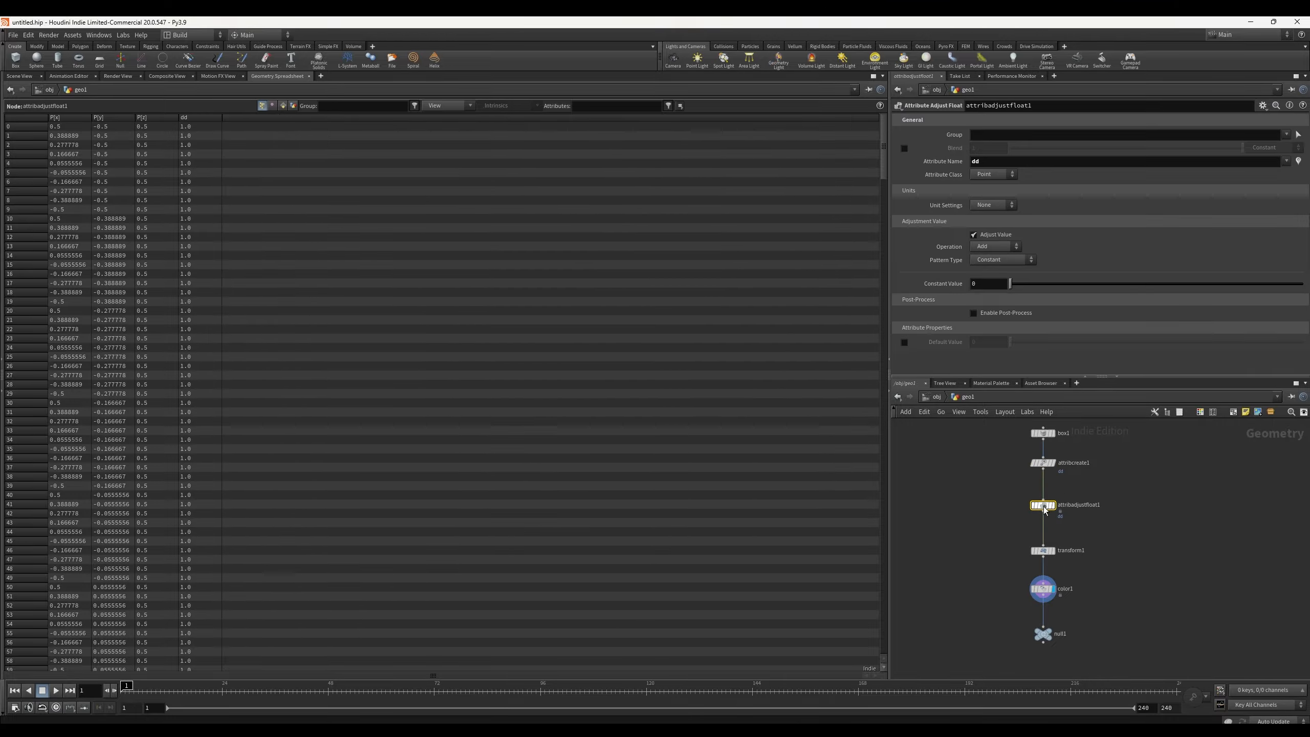
pyautogui.click(1044, 590)
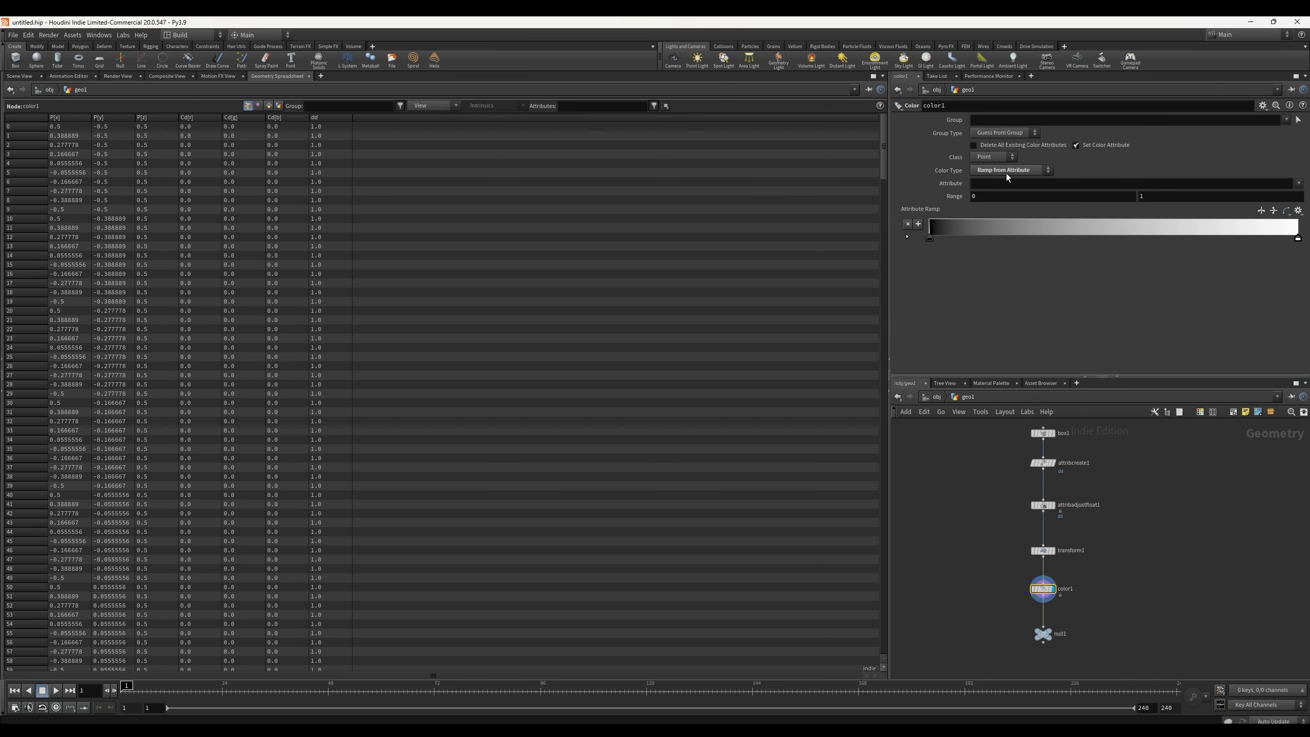
pyautogui.doubleClick(929, 239)
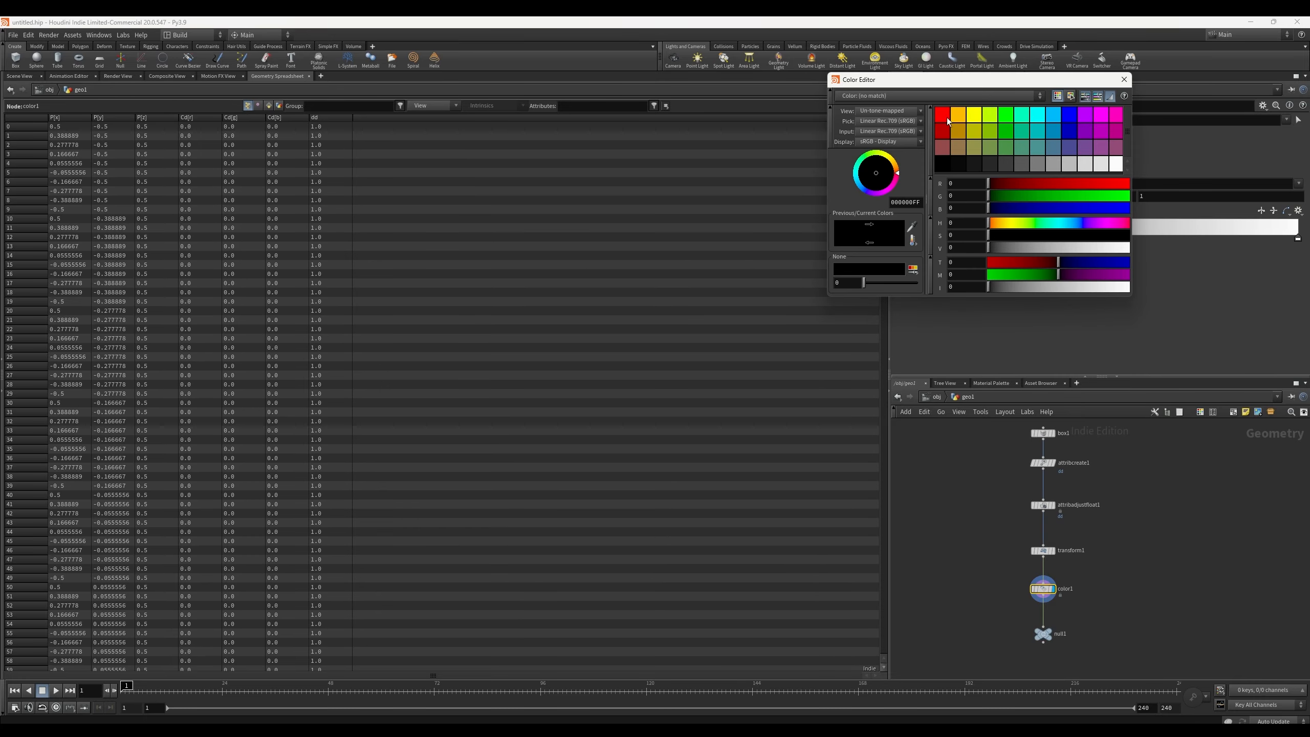
pyautogui.click(942, 115)
pyautogui.click(1124, 79)
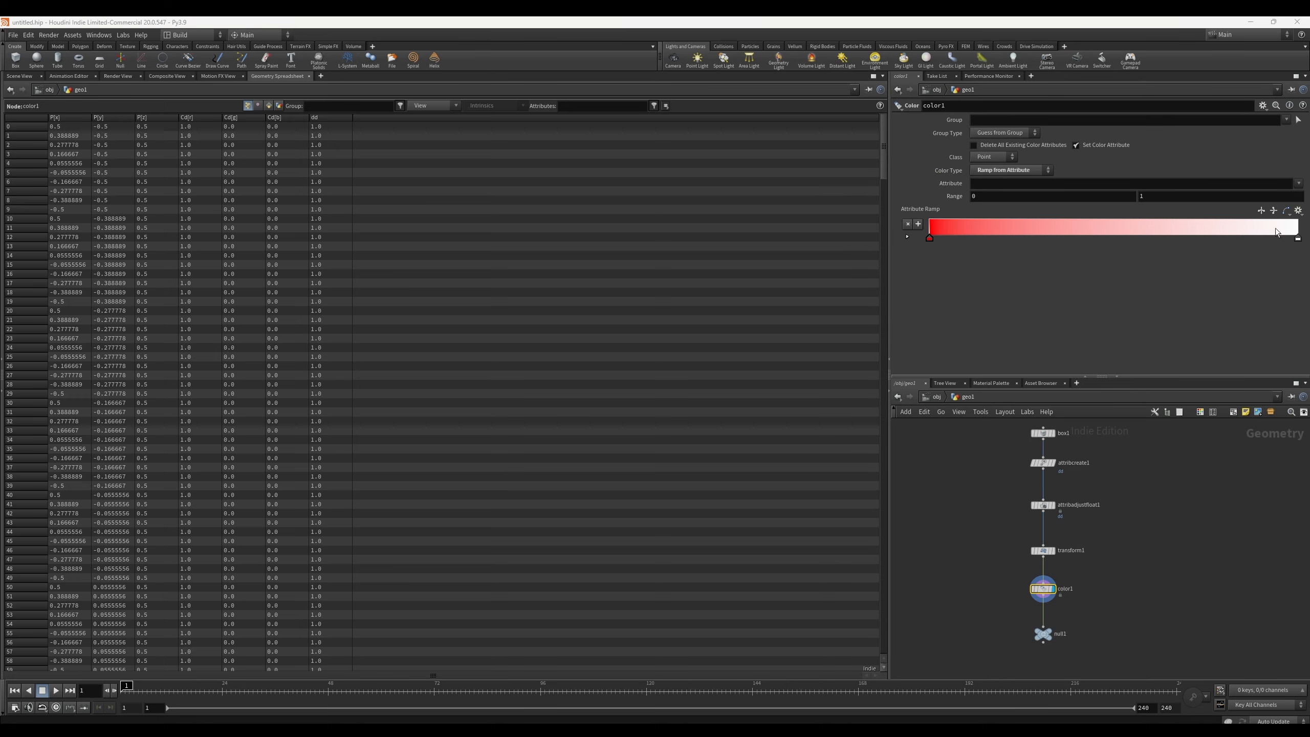
# Step: Set the end key of the attribute ramp to blue
pyautogui.doubleClick(1299, 240)
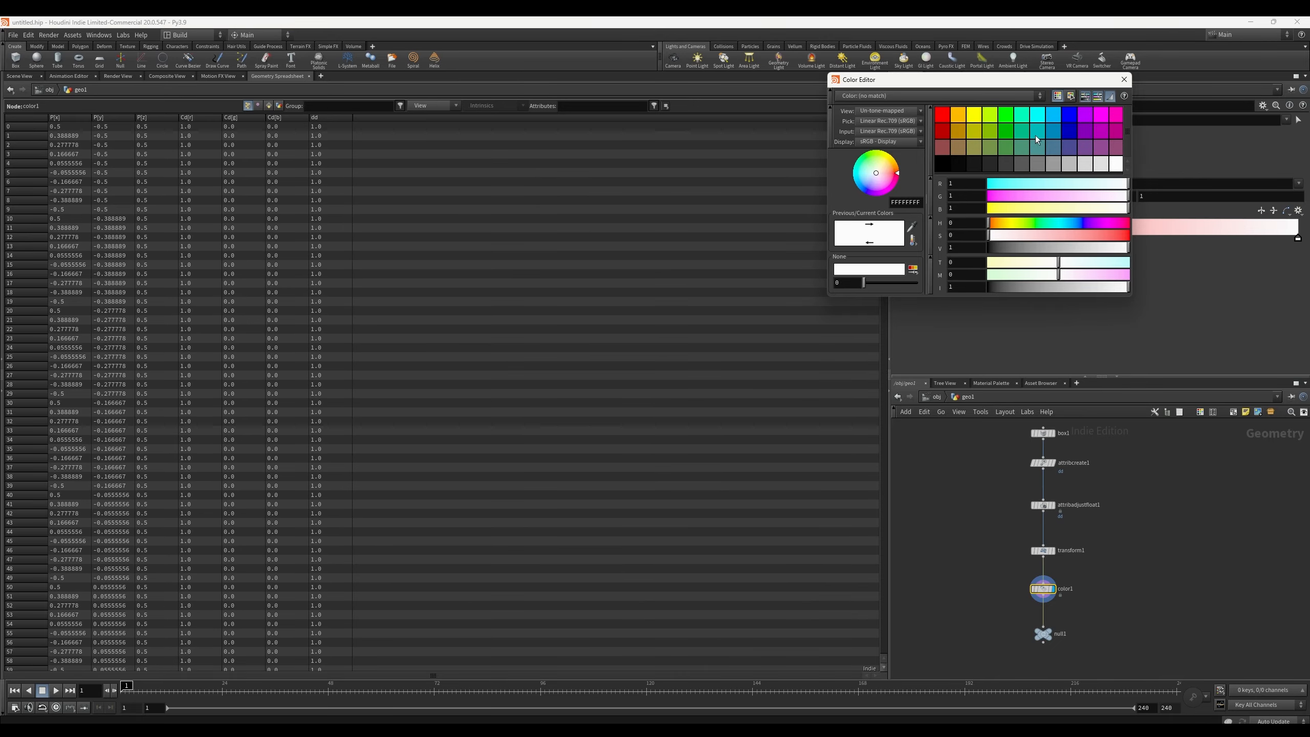
pyautogui.click(1054, 131)
pyautogui.click(1125, 79)
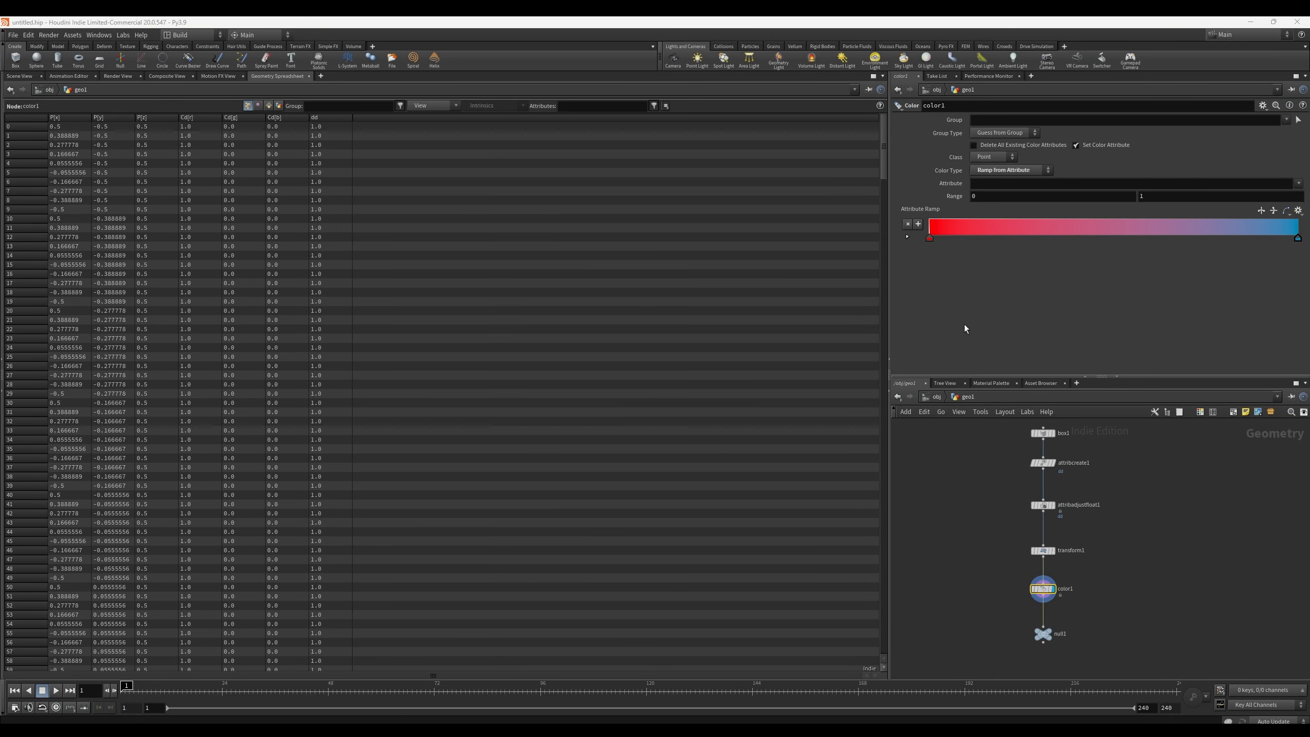
pyautogui.click(17, 76)
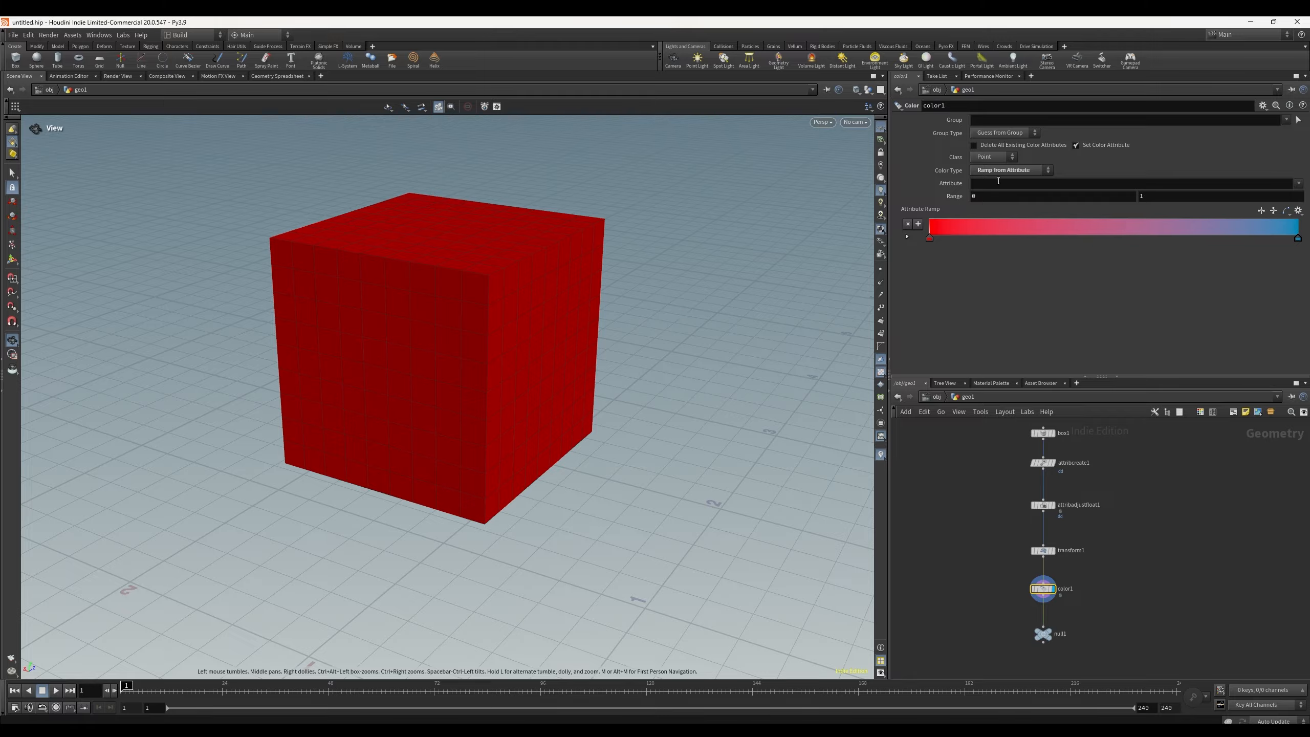
pyautogui.click(999, 182)
pyautogui.click(1299, 183)
pyautogui.click(991, 120)
# Step: Inspect the point attributes of attribcreate1 and color1 in the Geometry Spreadsheet
pyautogui.click(275, 78)
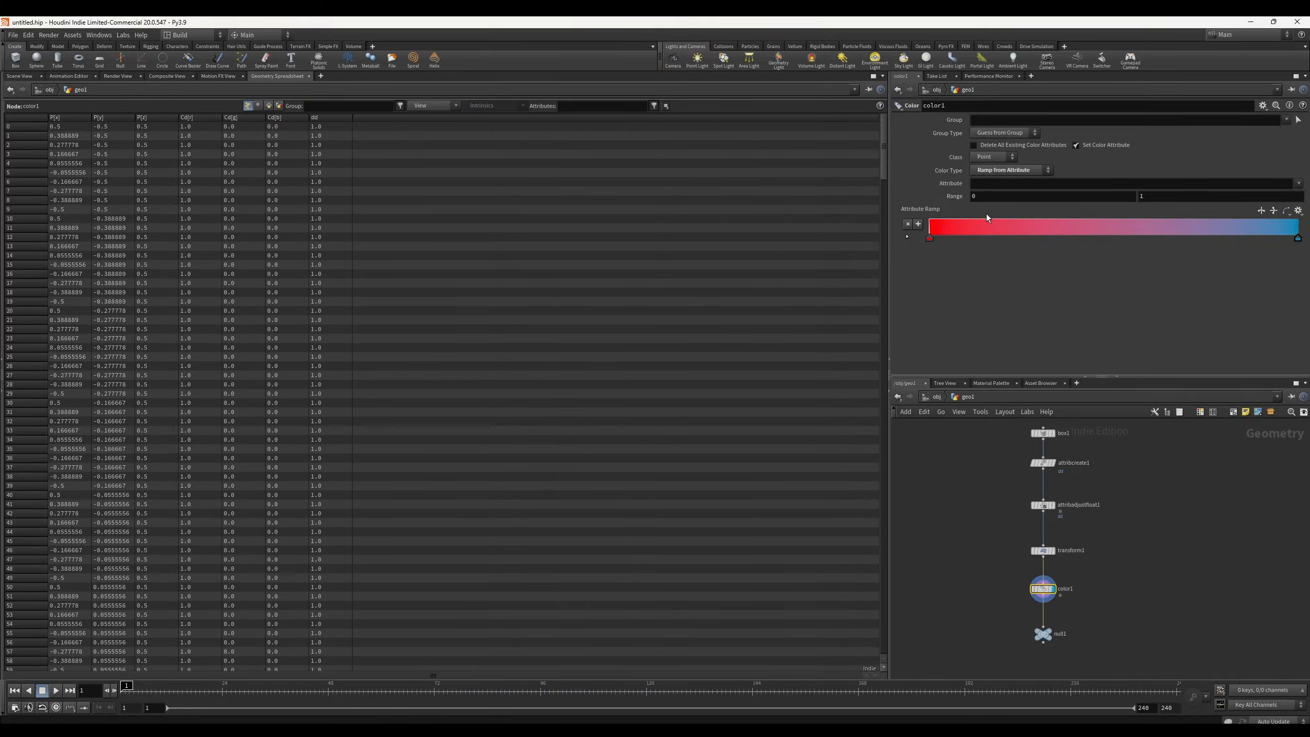
pyautogui.click(1047, 462)
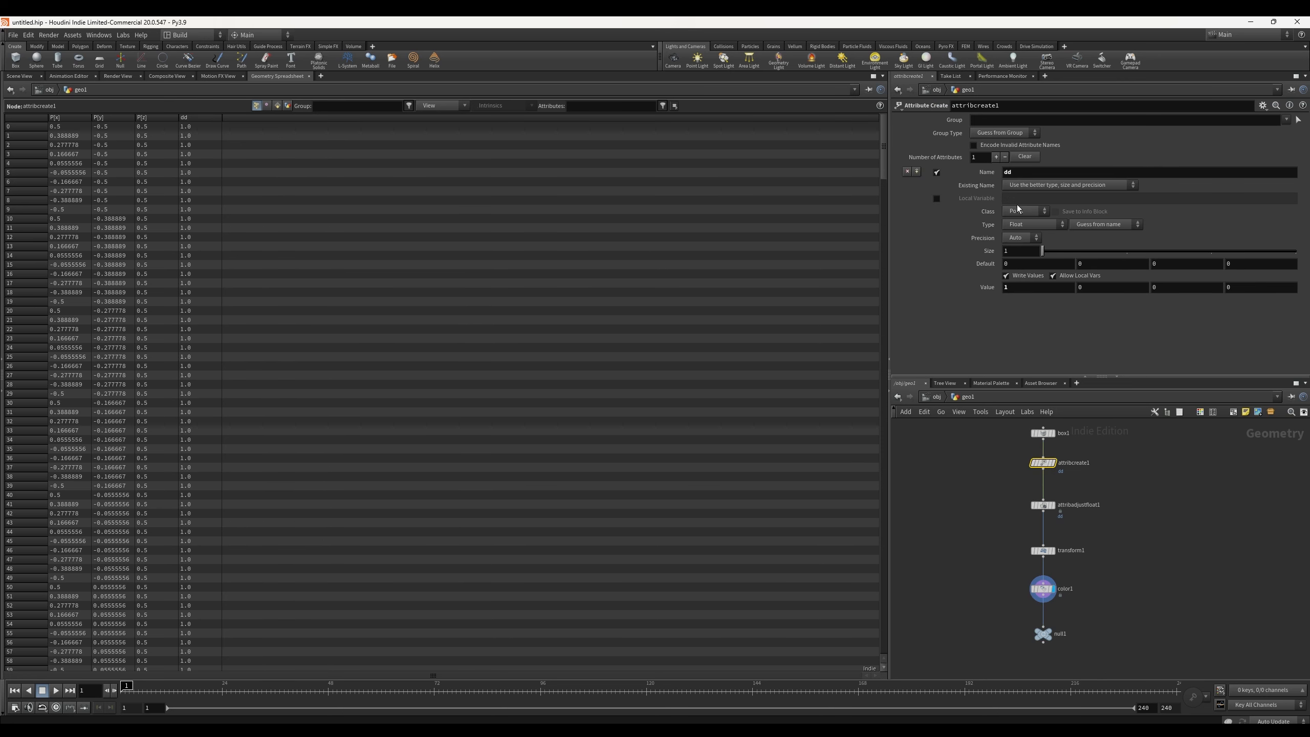
pyautogui.click(1045, 597)
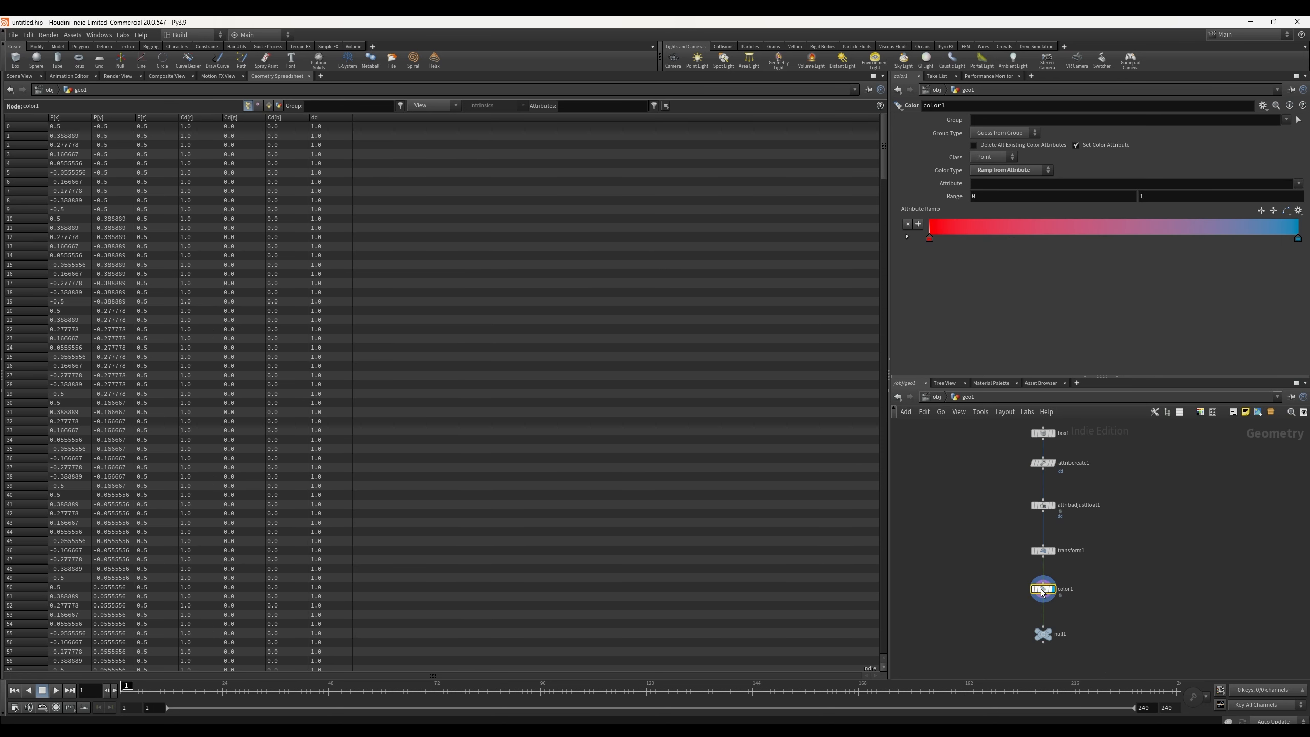
# Step: Set color1's ramp attribute to dd and return to the viewport
pyautogui.click(985, 183)
pyautogui.write('dd')
pyautogui.press('Return')
pyautogui.click(26, 76)
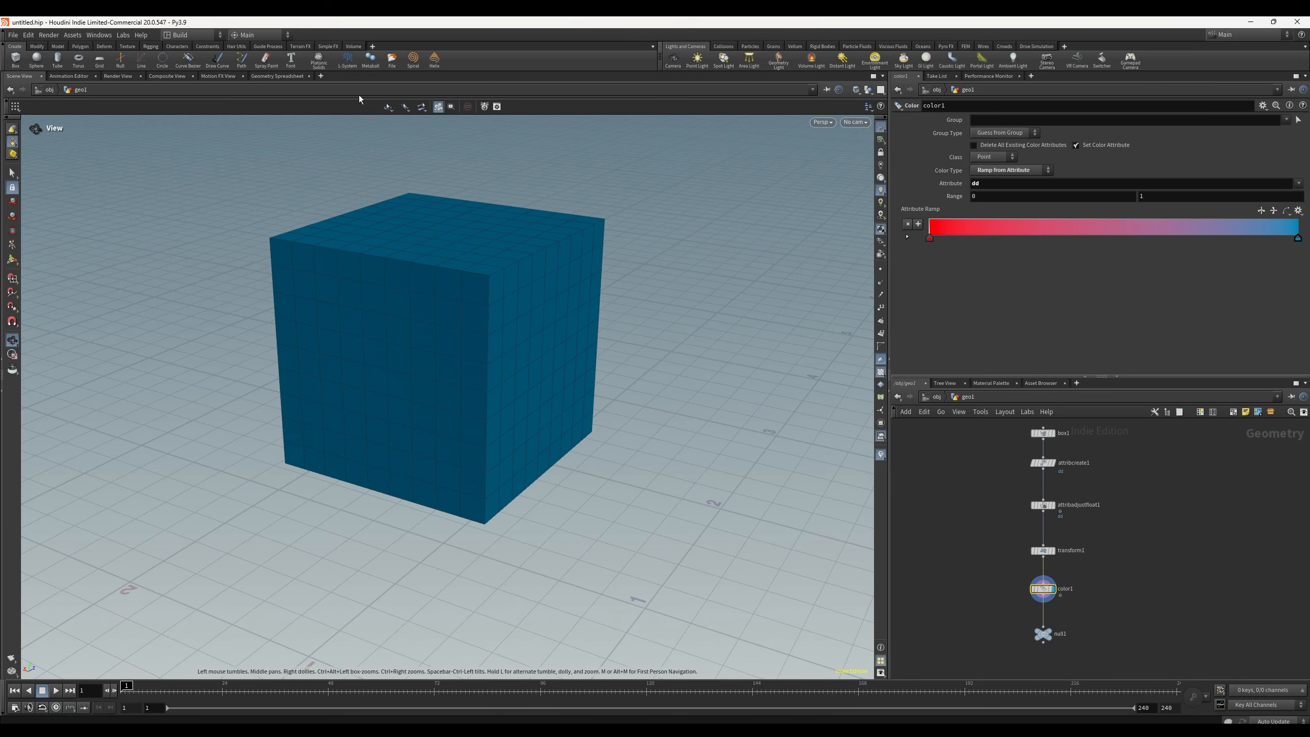
# Step: Try color1's Random from Attribute color type, then switch back to Ramp from Attribute
pyautogui.click(1012, 171)
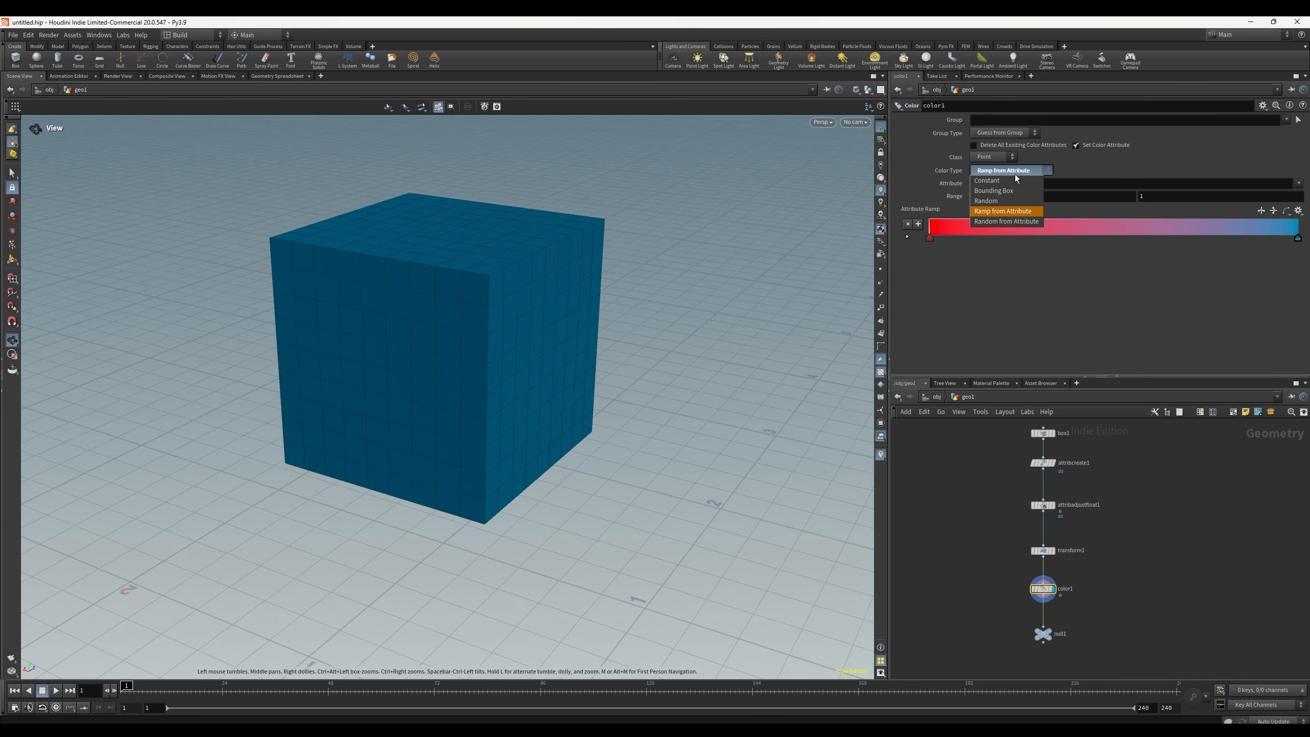
pyautogui.click(1010, 226)
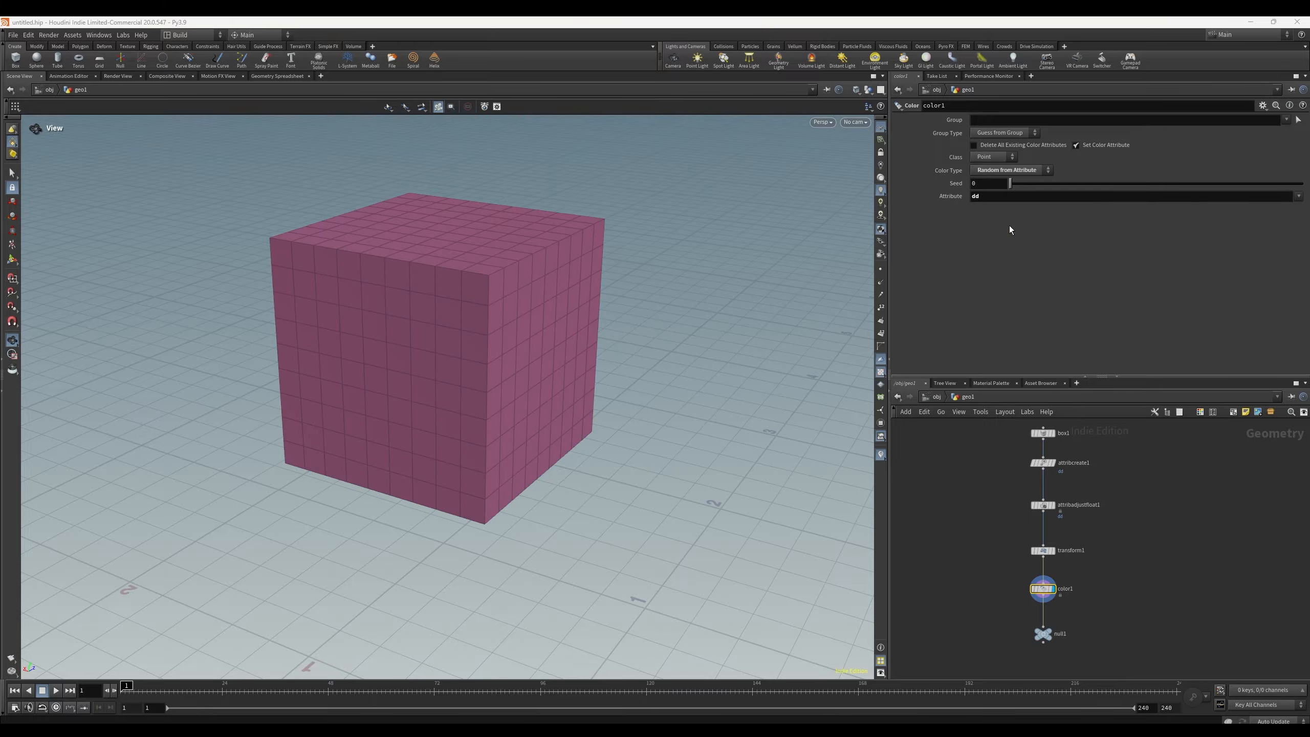
pyautogui.click(1014, 171)
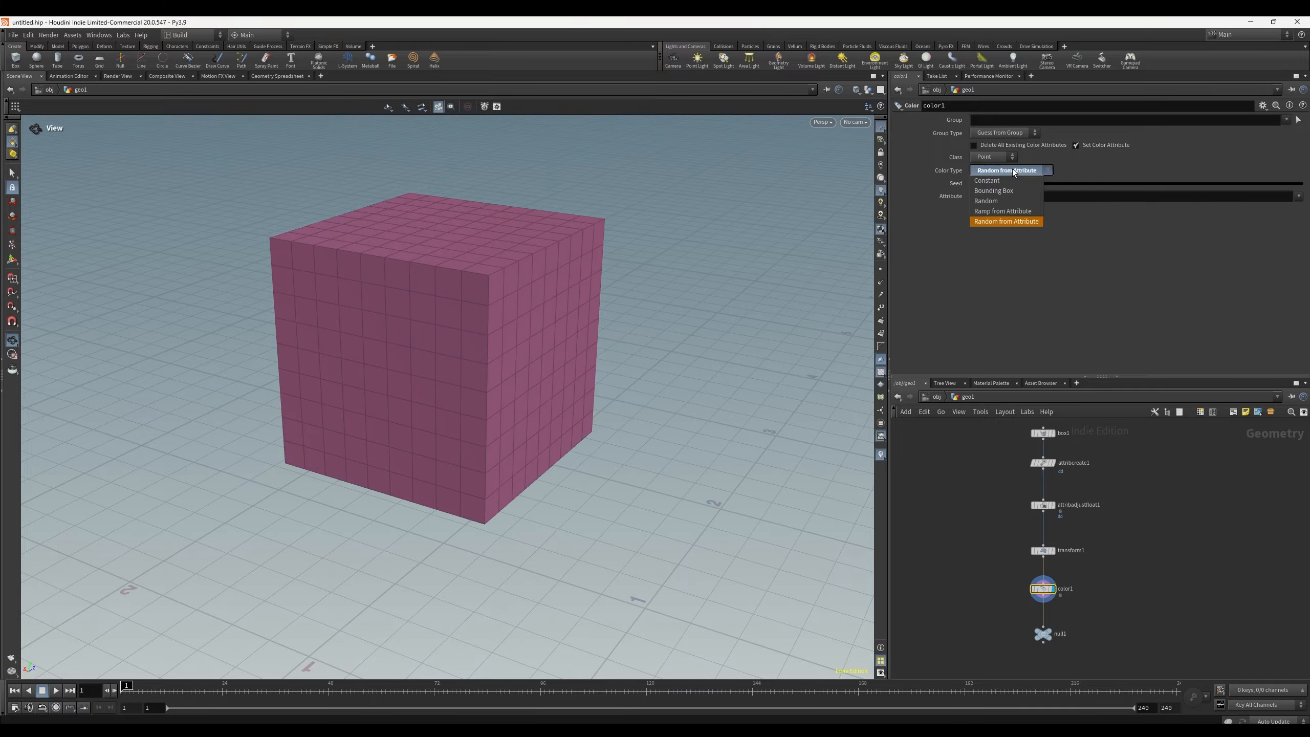
pyautogui.click(1018, 211)
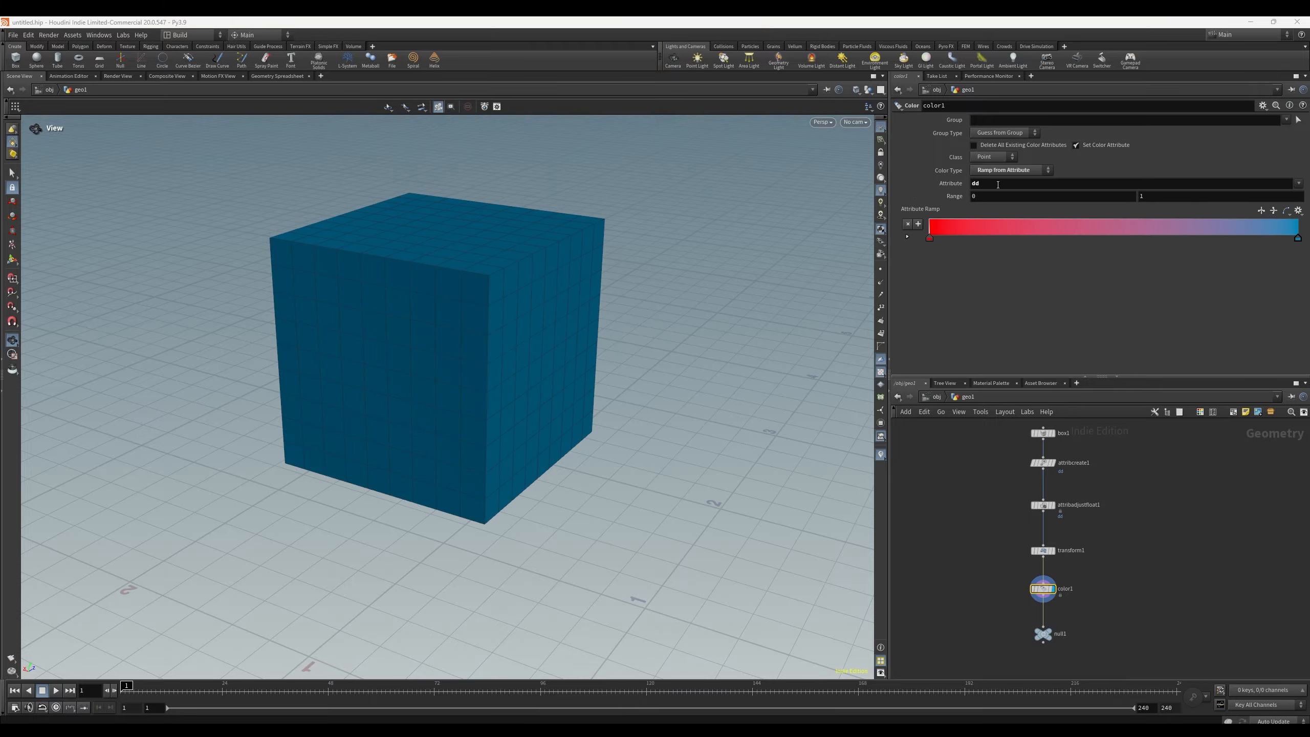
# Step: Enter dd as color1's group, then clear both the group and attribute fields
pyautogui.click(999, 120)
pyautogui.write('dd')
pyautogui.press('Return')
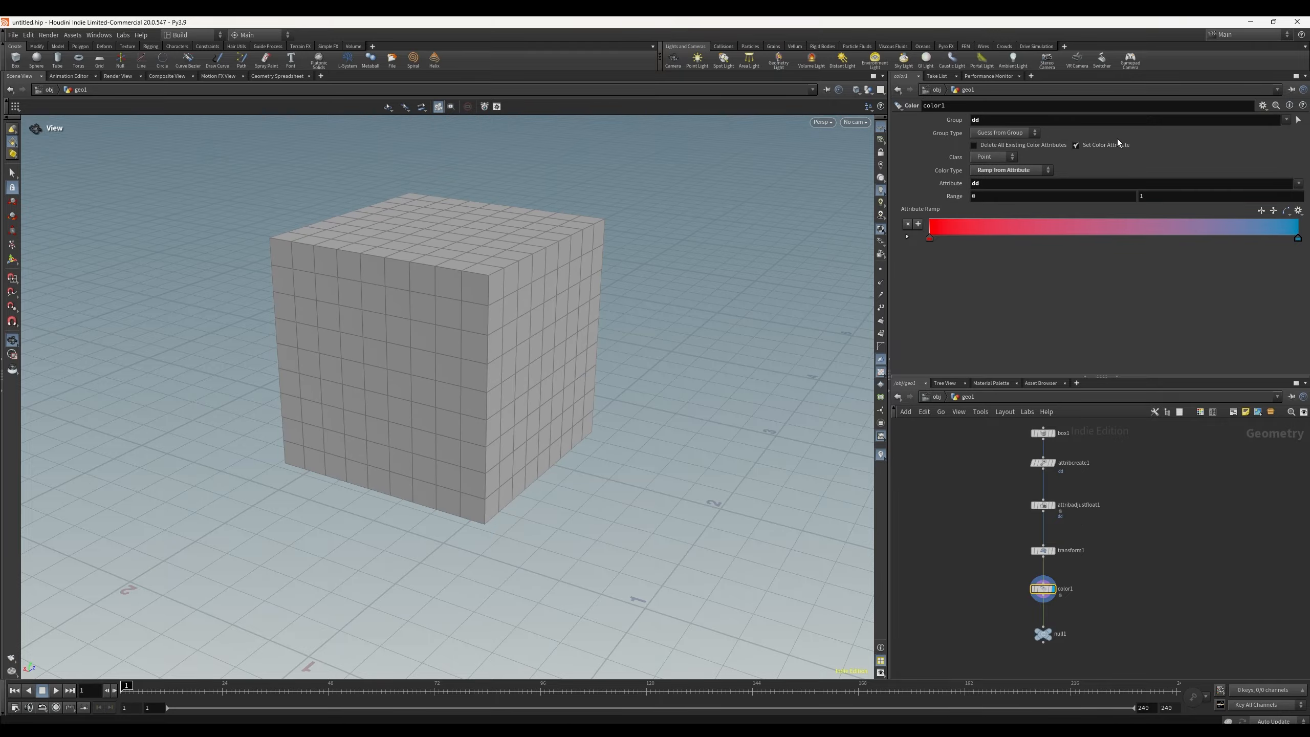
pyautogui.click(999, 119)
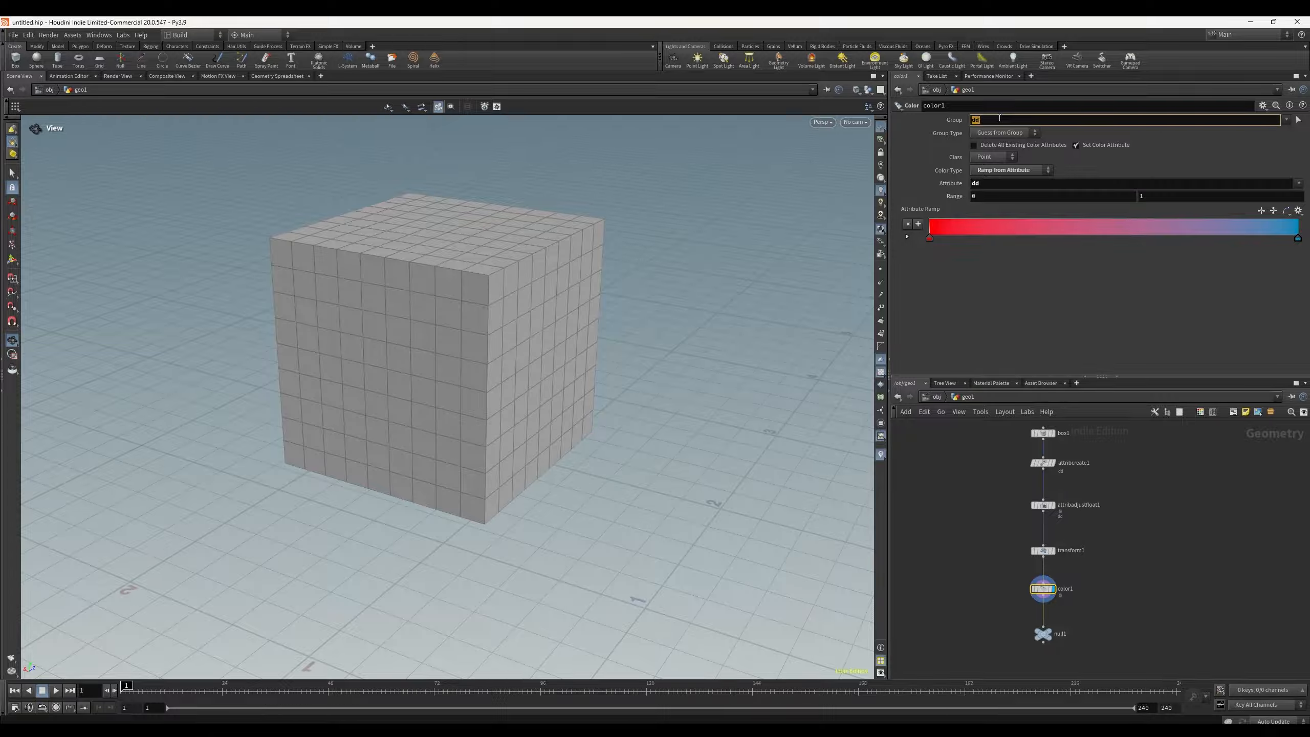
pyautogui.press('BackSpace')
pyautogui.click(995, 185)
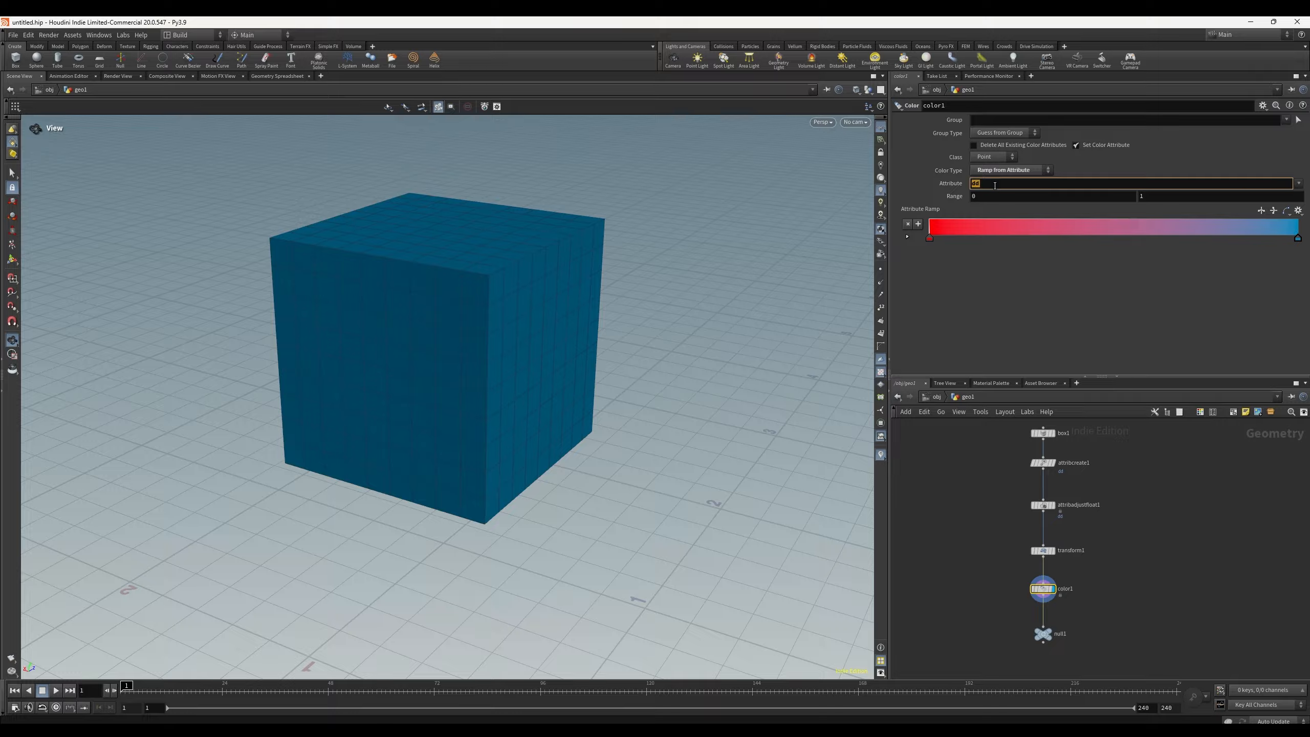
pyautogui.press('BackSpace')
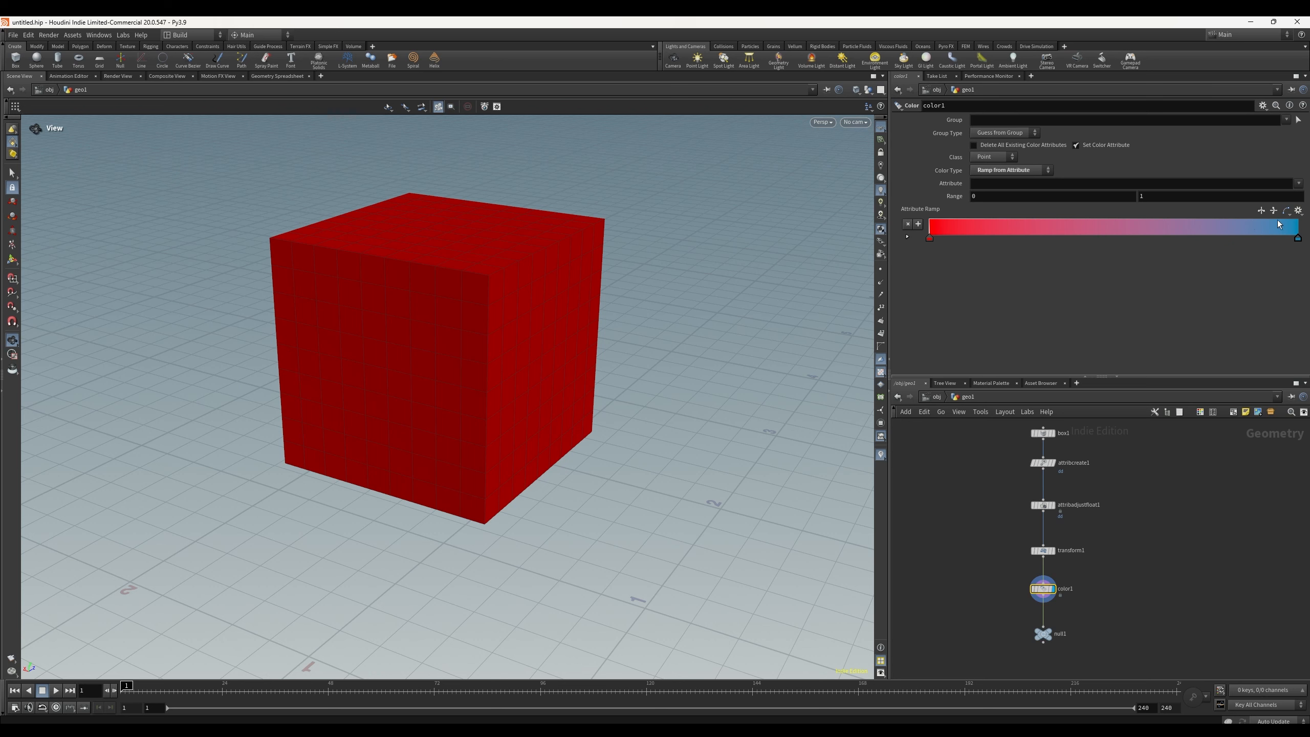
pyautogui.moveTo(1043, 596)
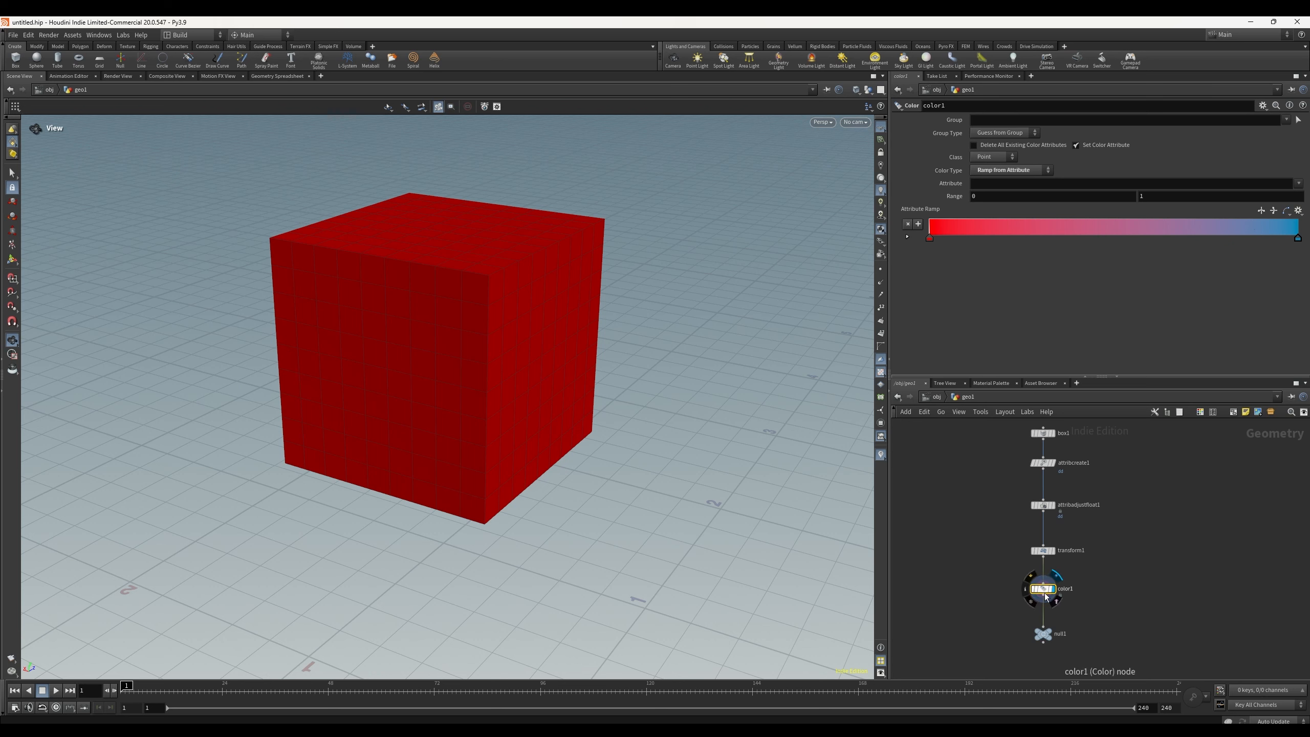
pyautogui.click(1025, 137)
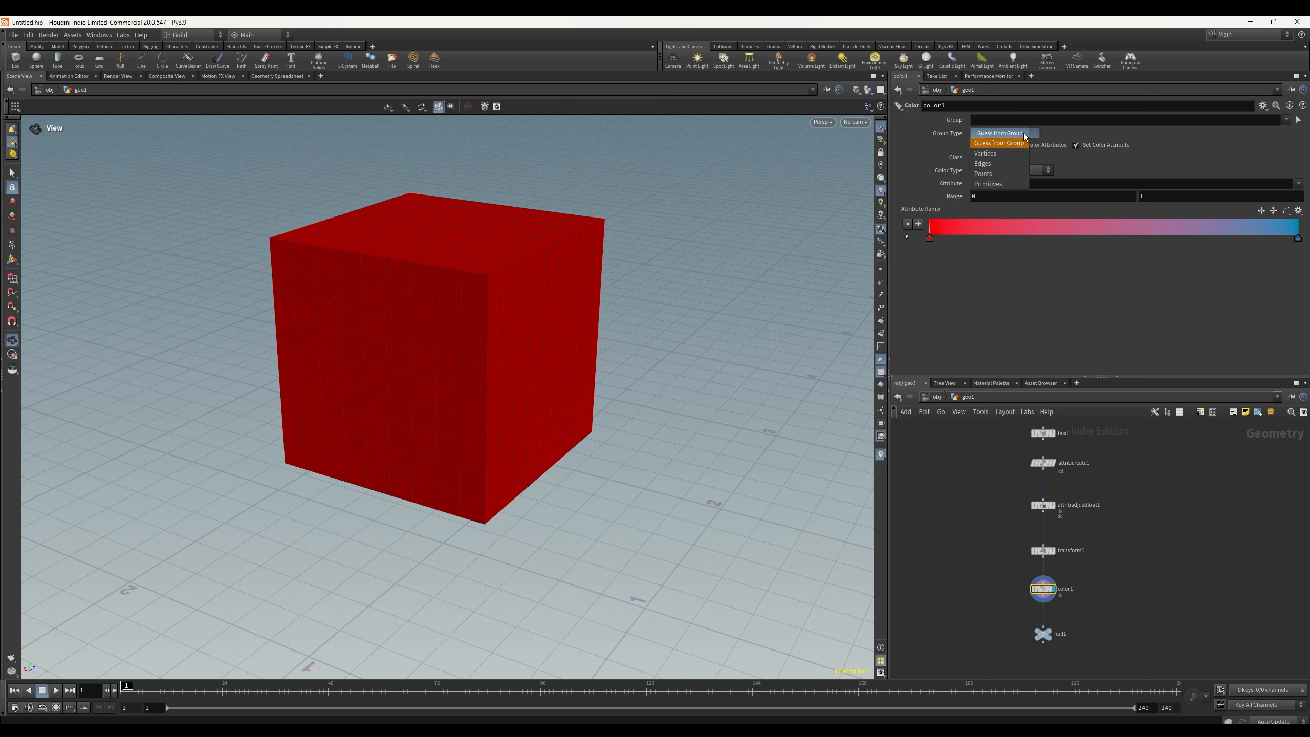
pyautogui.click(998, 174)
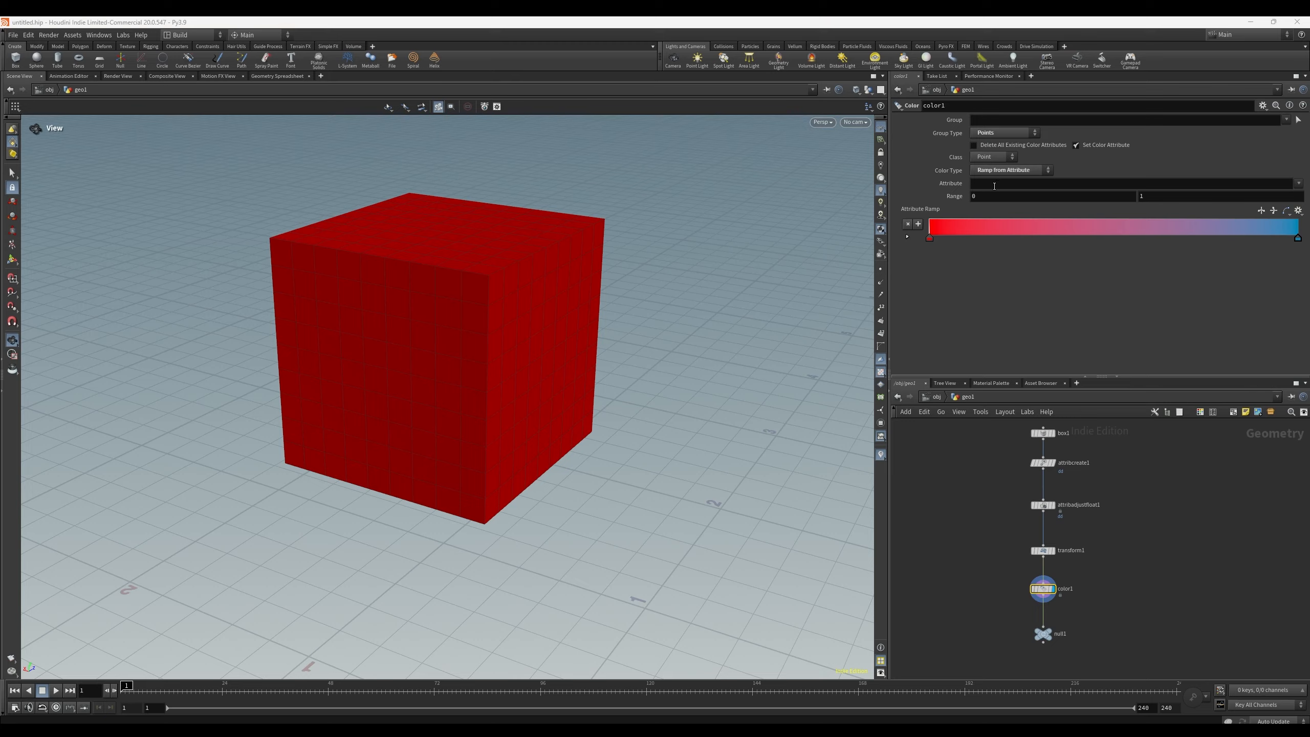
pyautogui.click(1004, 133)
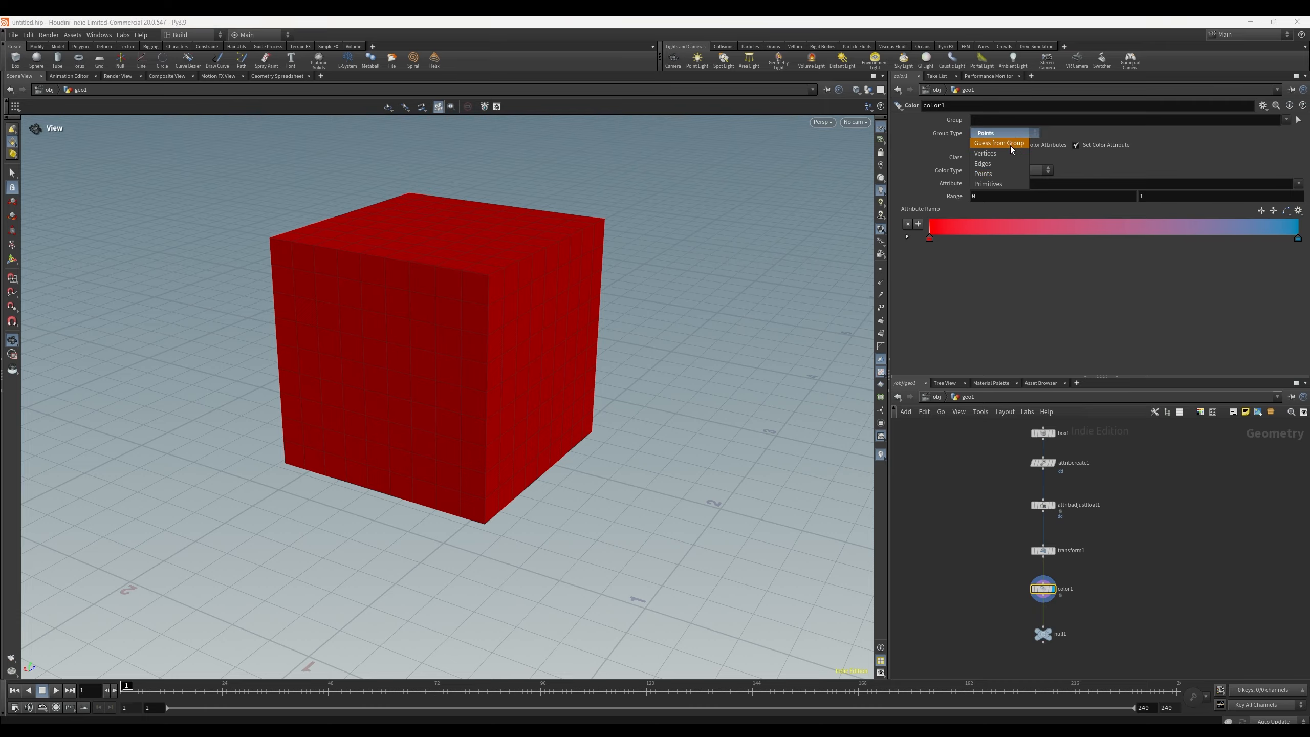
pyautogui.click(1001, 135)
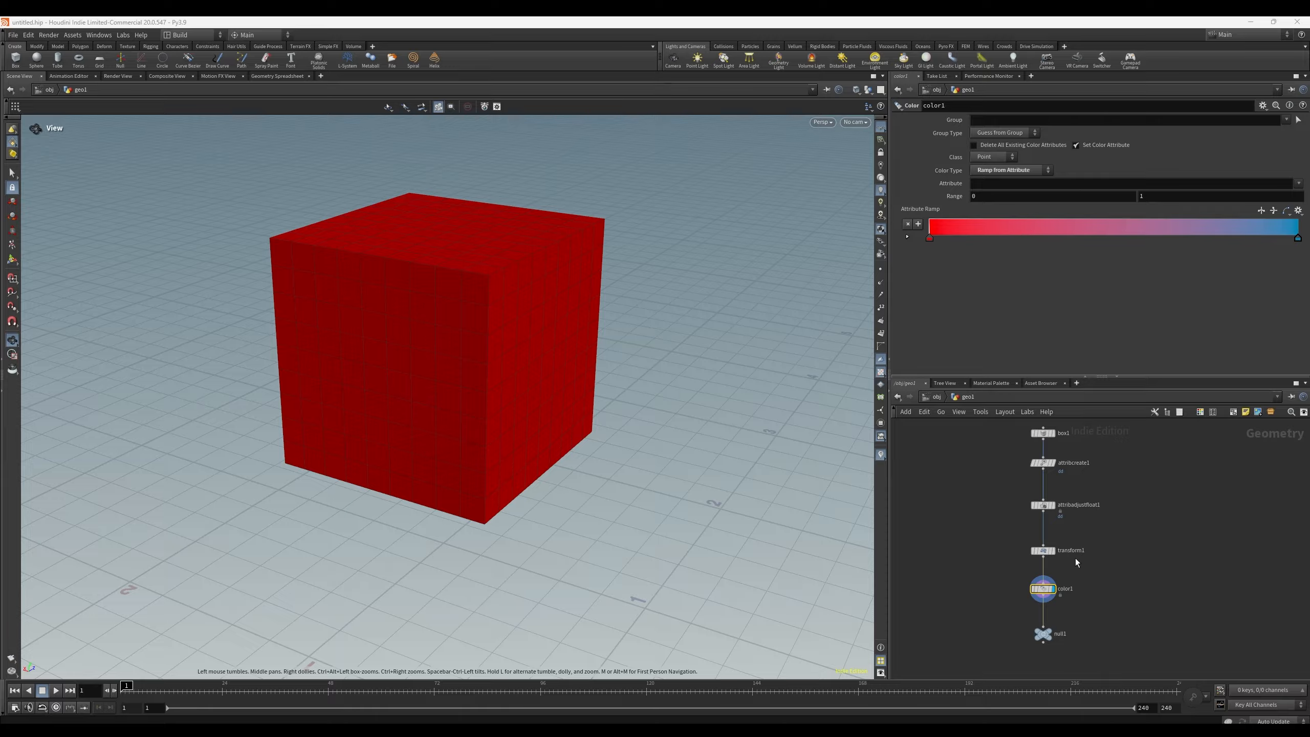
# Step: Enter dd as the attribute driving color1's ramp
pyautogui.click(1043, 505)
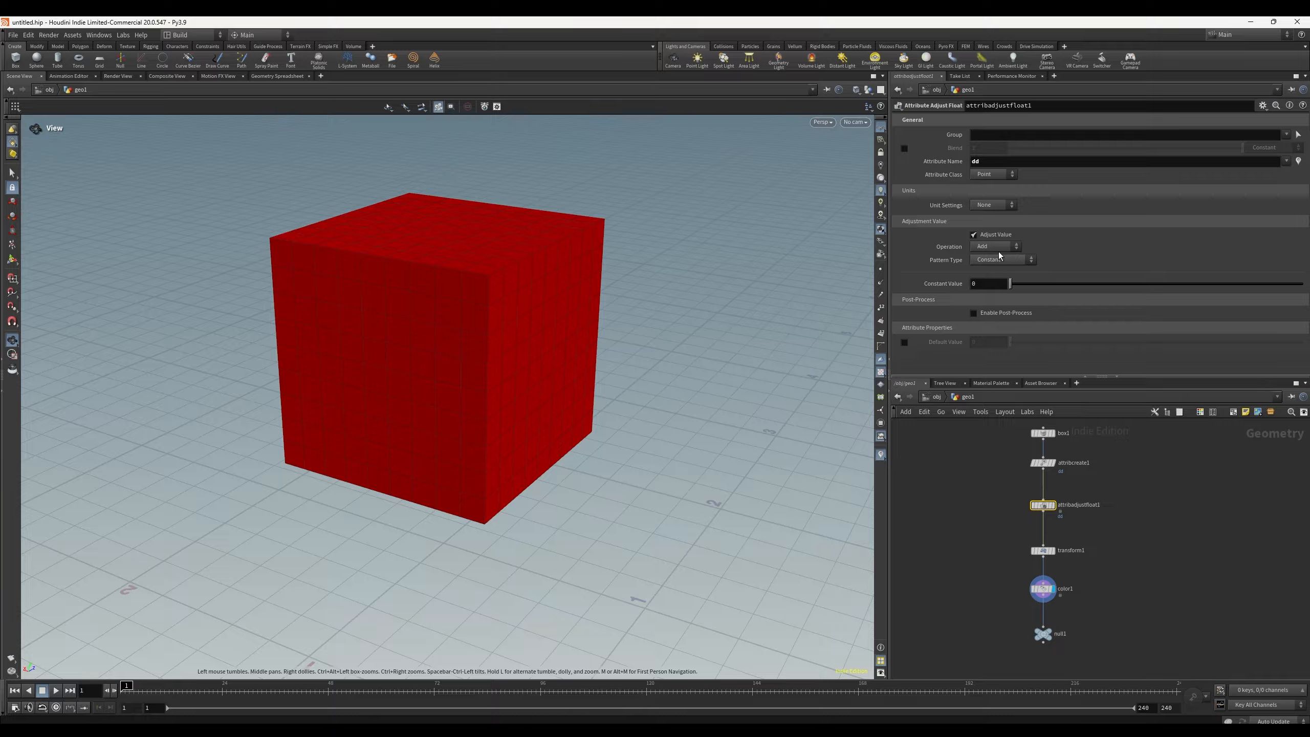
pyautogui.click(1043, 589)
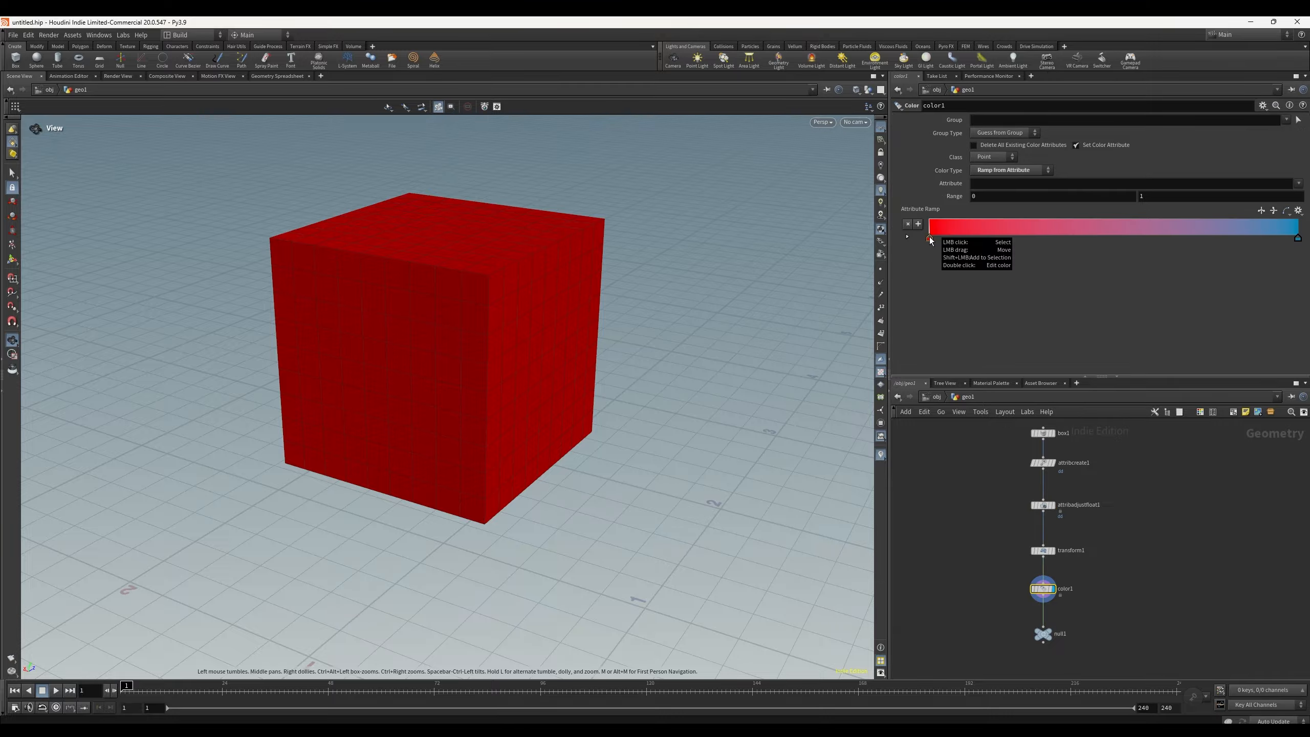
pyautogui.click(985, 185)
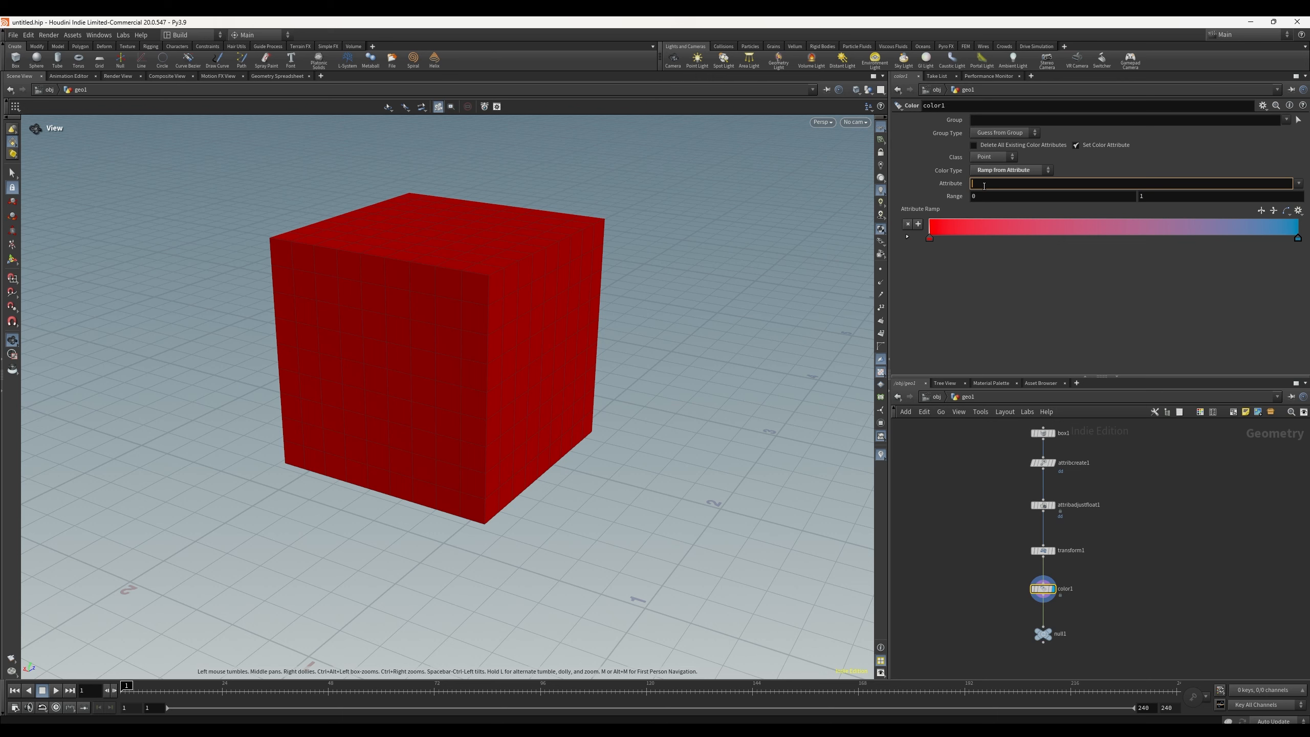
pyautogui.write('dd')
pyautogui.press('Return')
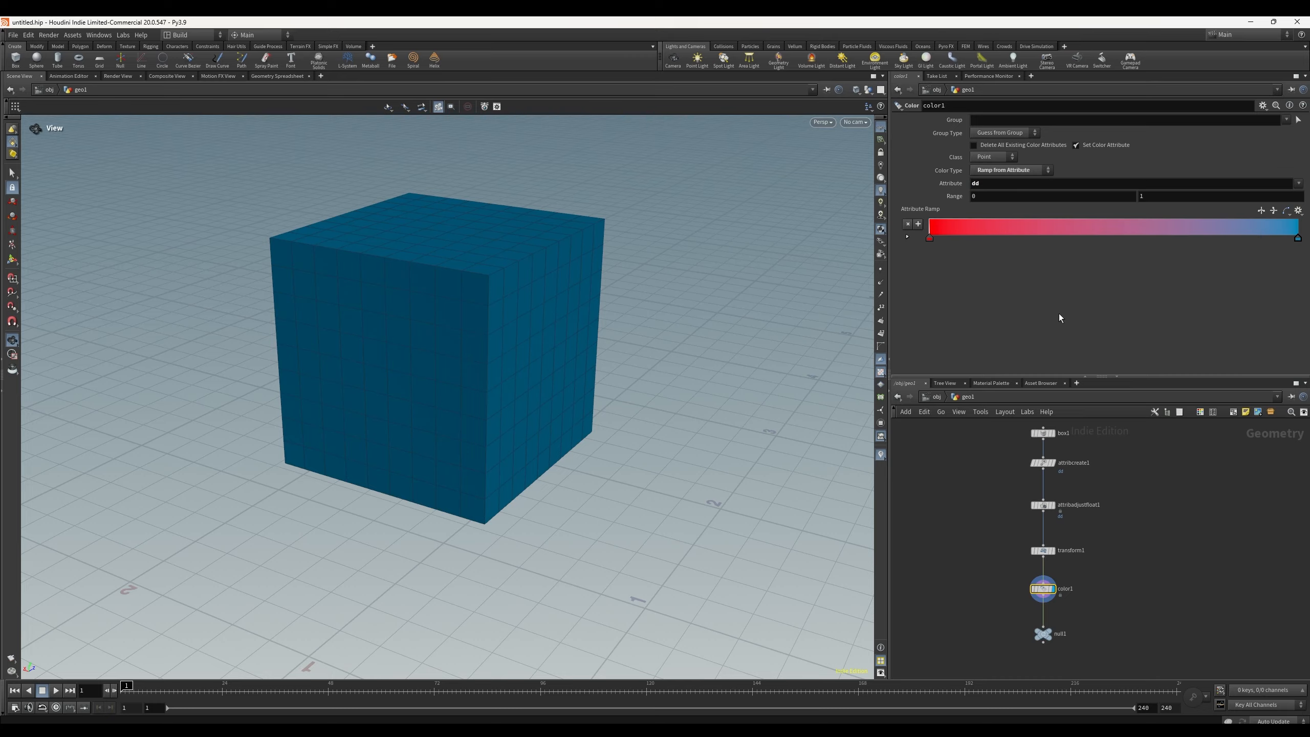
# Step: Set the Attribute Adjust Float node's Operation to Multiply and Pattern Type to Random
pyautogui.click(1041, 507)
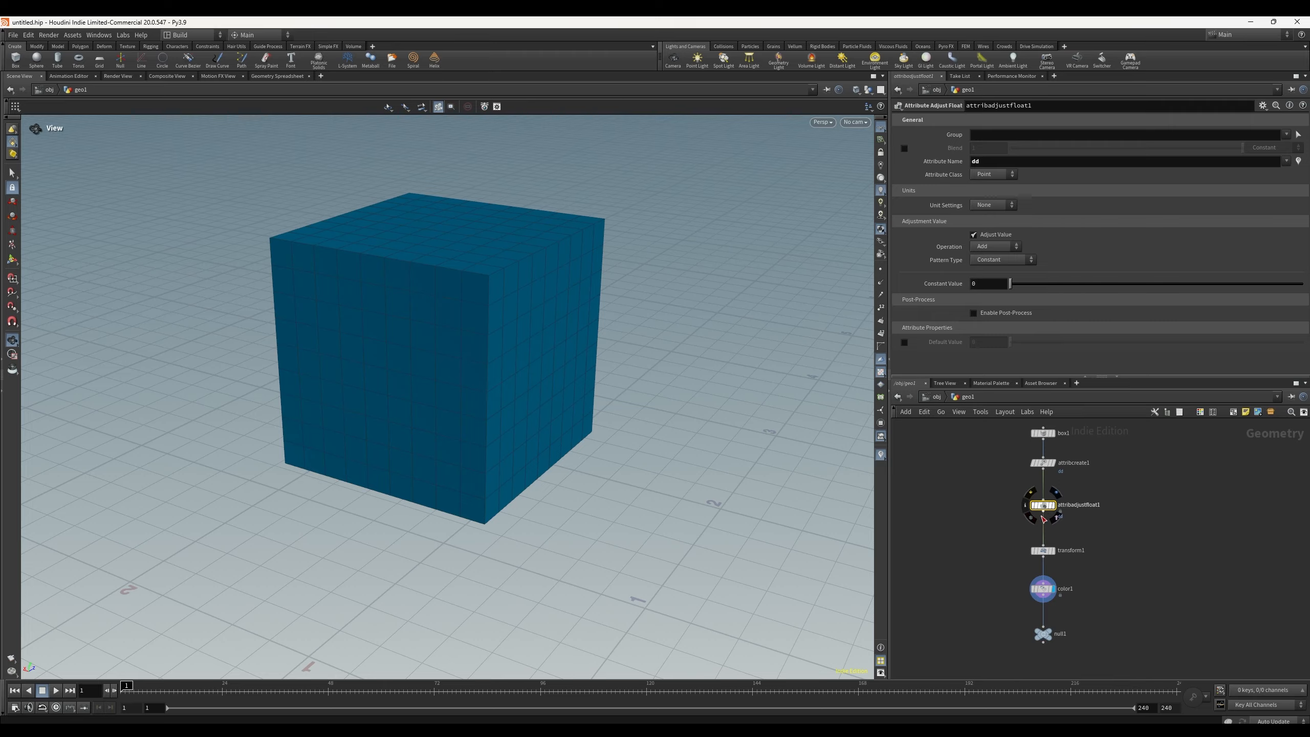
pyautogui.click(995, 247)
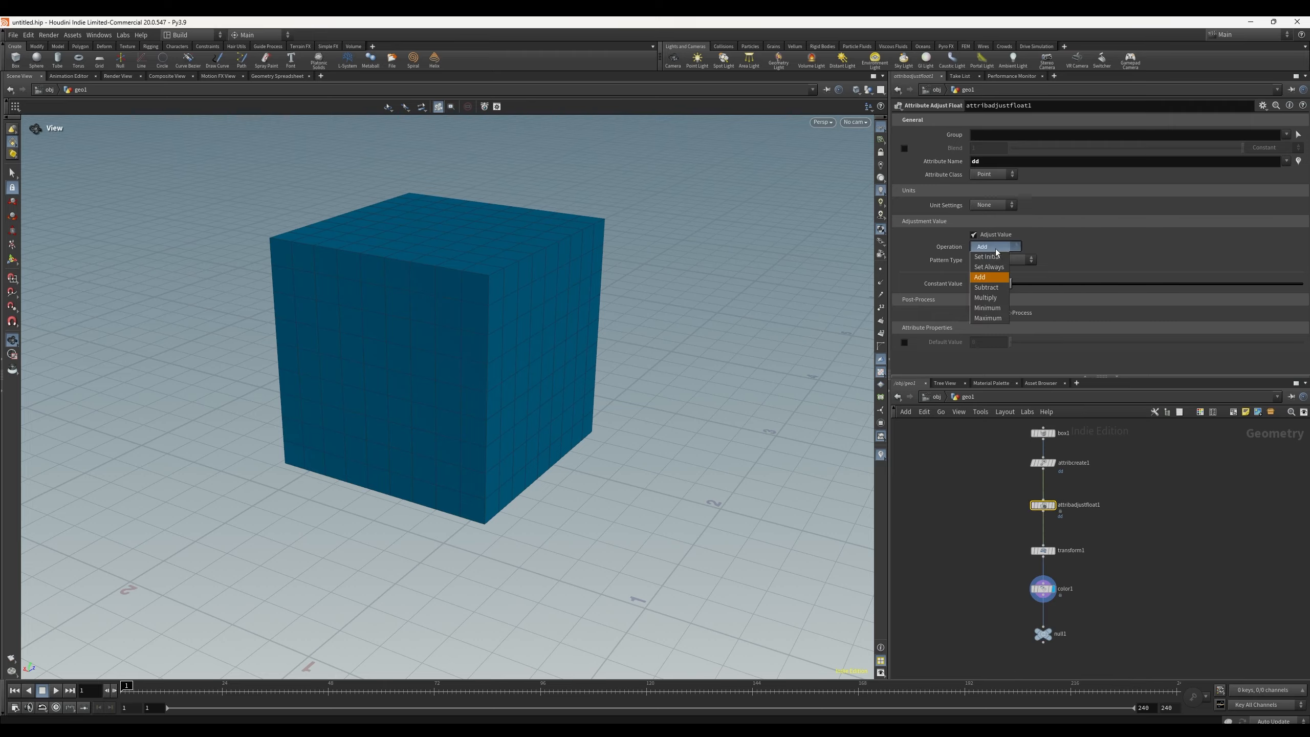
pyautogui.click(991, 298)
pyautogui.click(1003, 260)
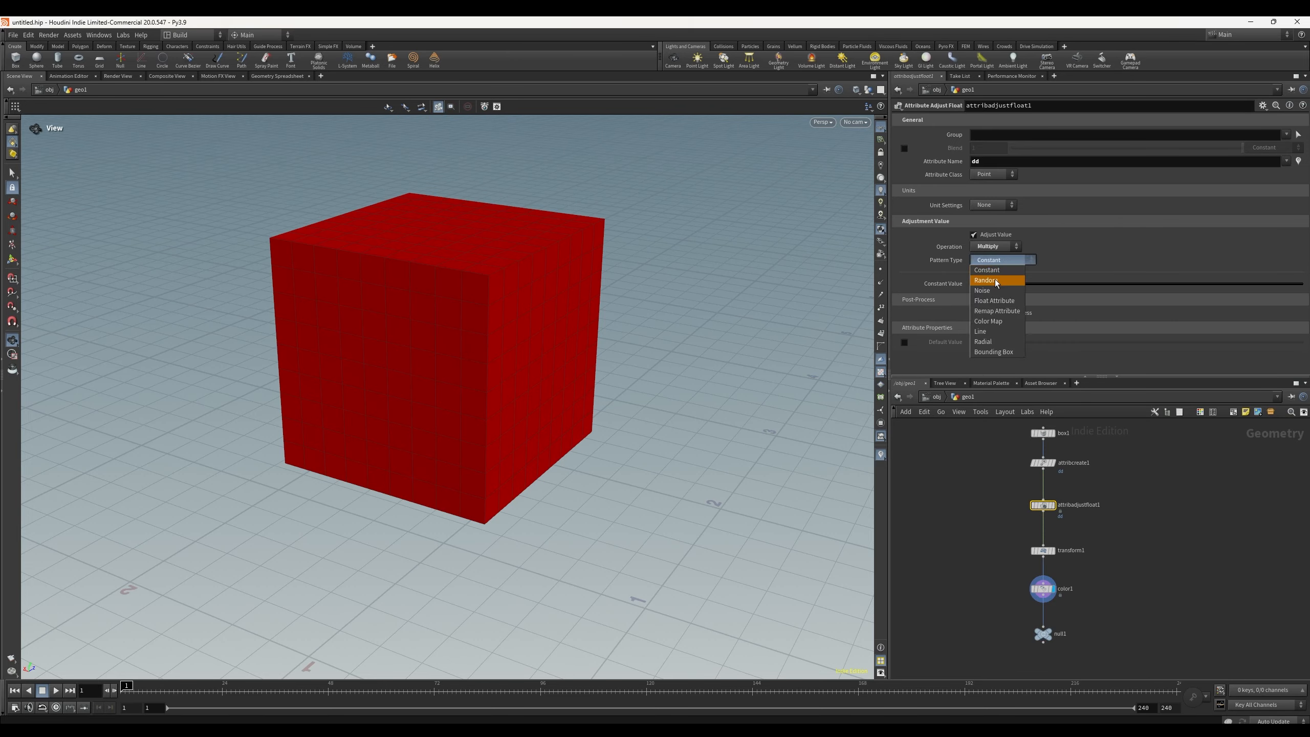
pyautogui.click(995, 280)
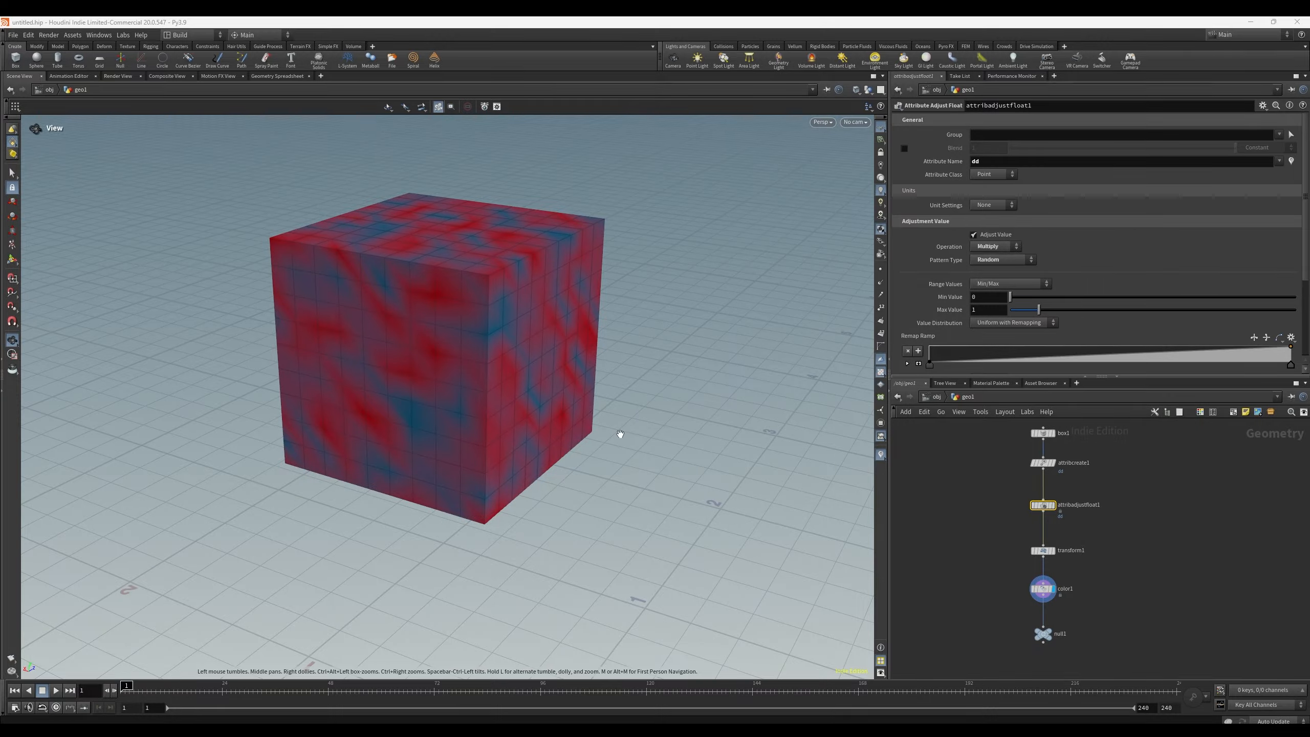
# Step: Examine the dd and color values of the adjusted and colored points in the Geometry Spreadsheet
pyautogui.click(277, 77)
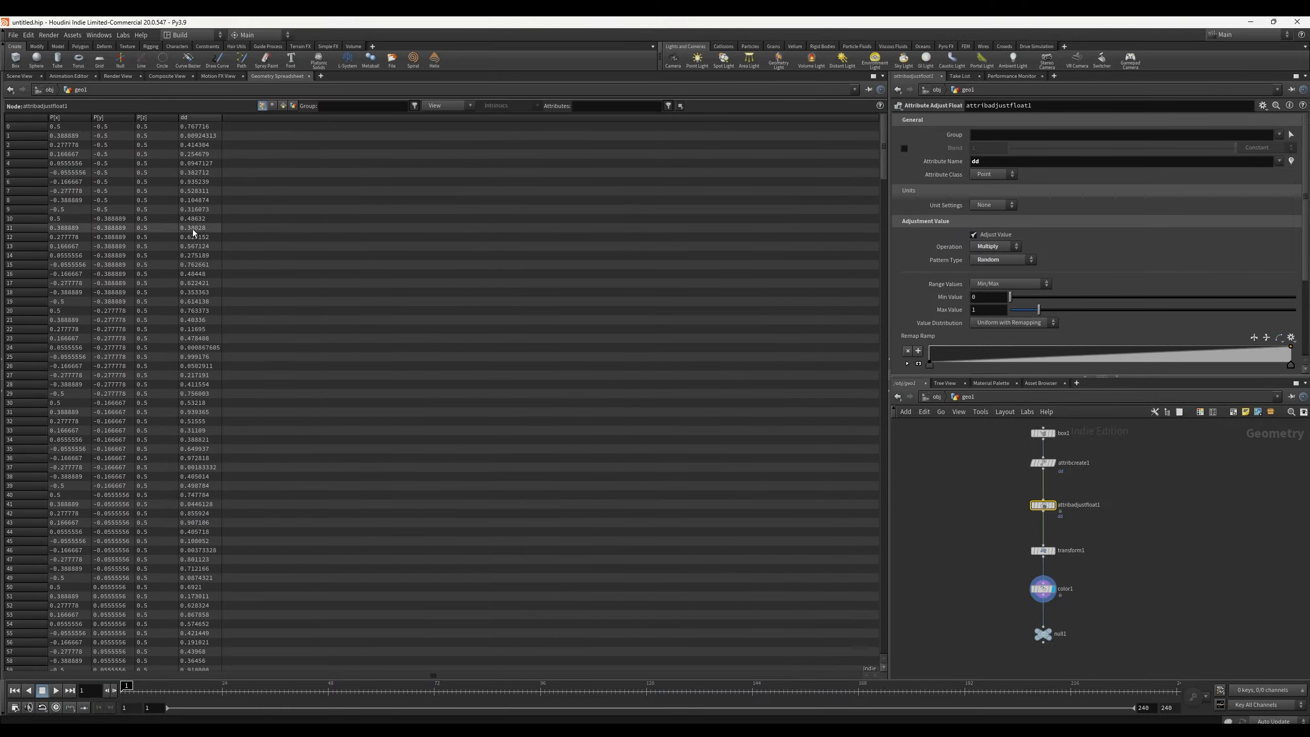
pyautogui.moveTo(188, 457)
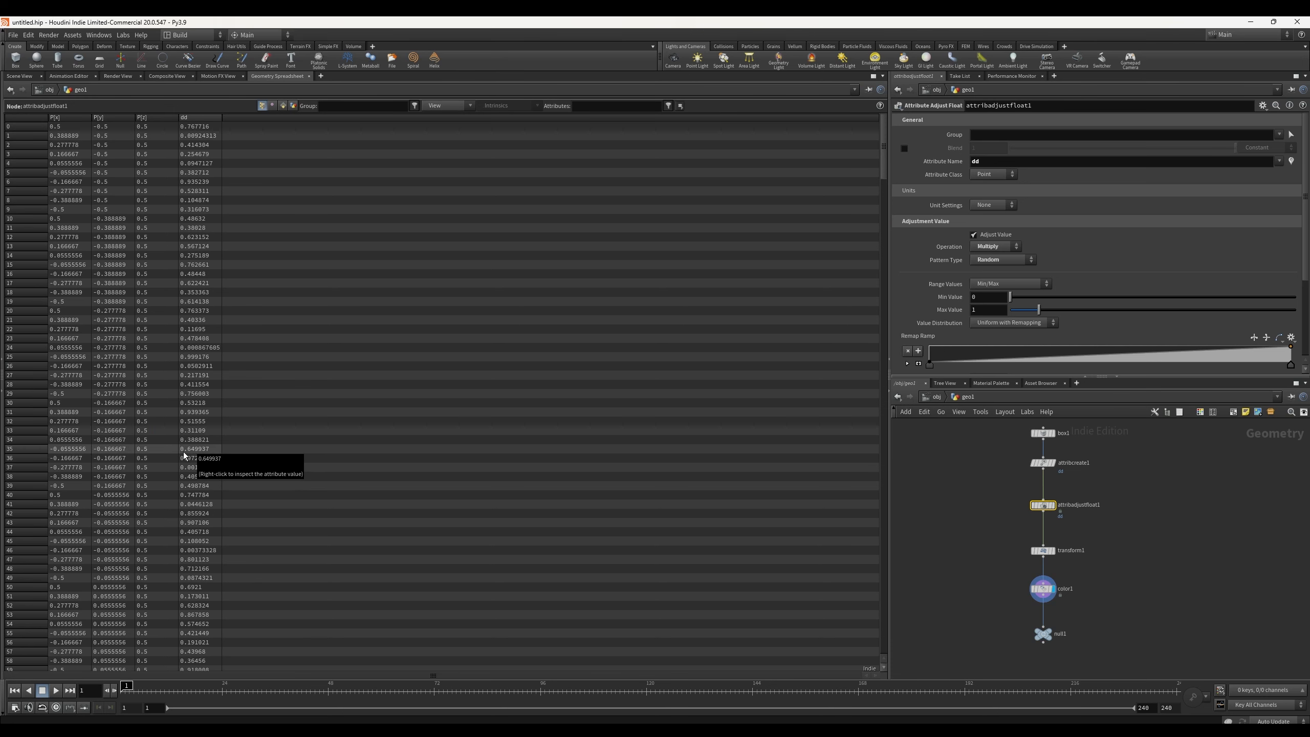
pyautogui.scroll(-5, 211, 465)
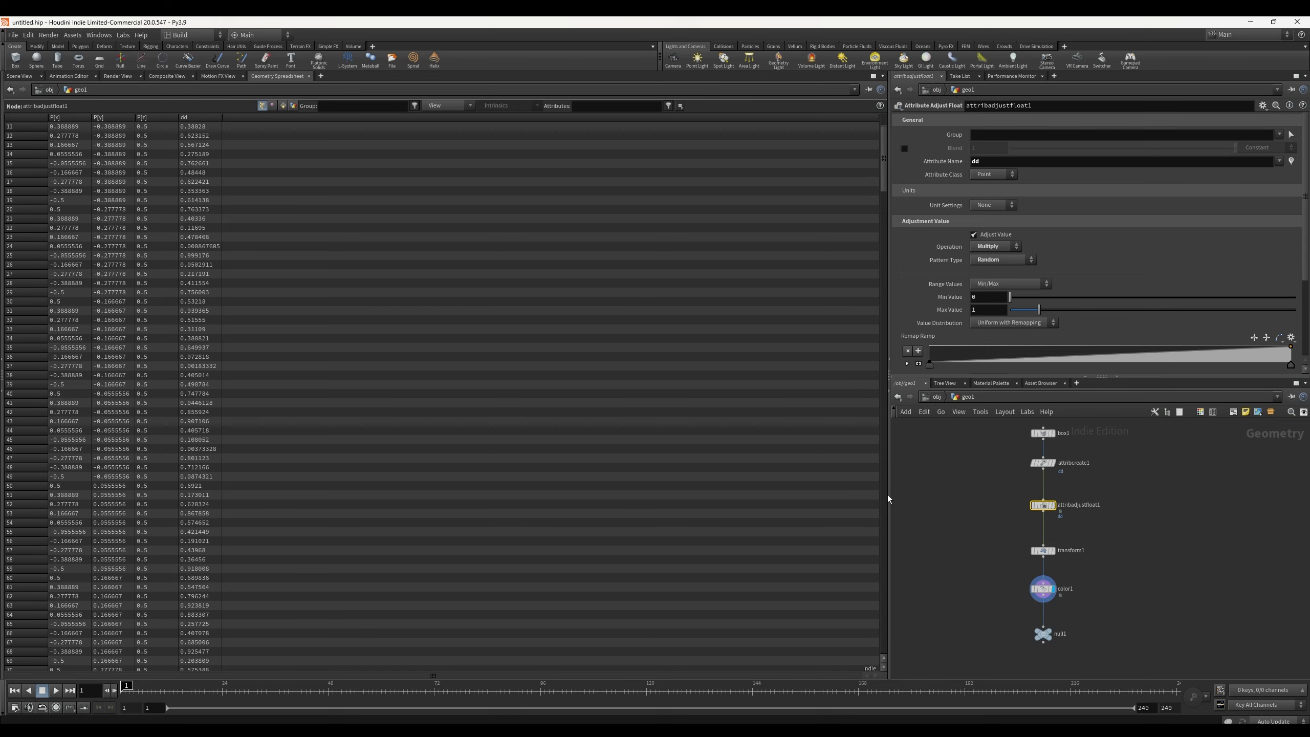
pyautogui.click(1044, 592)
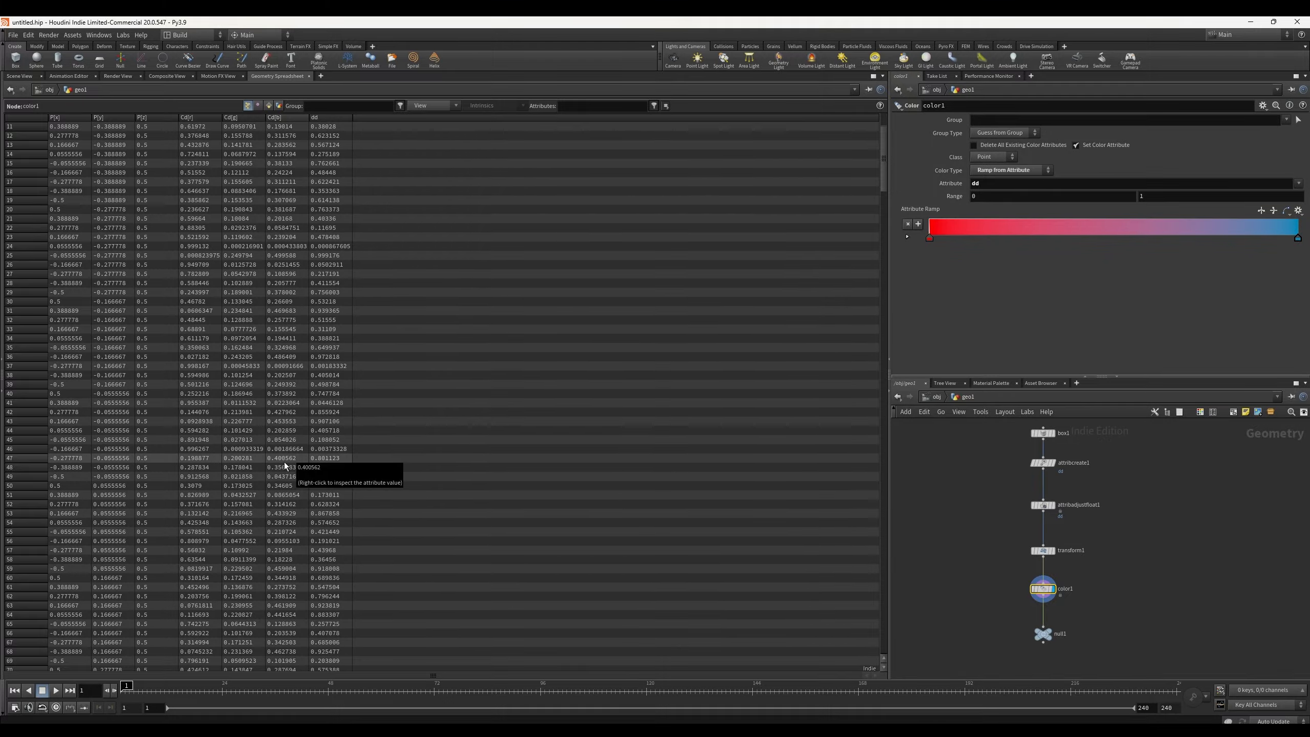
pyautogui.scroll(-2, 258, 494)
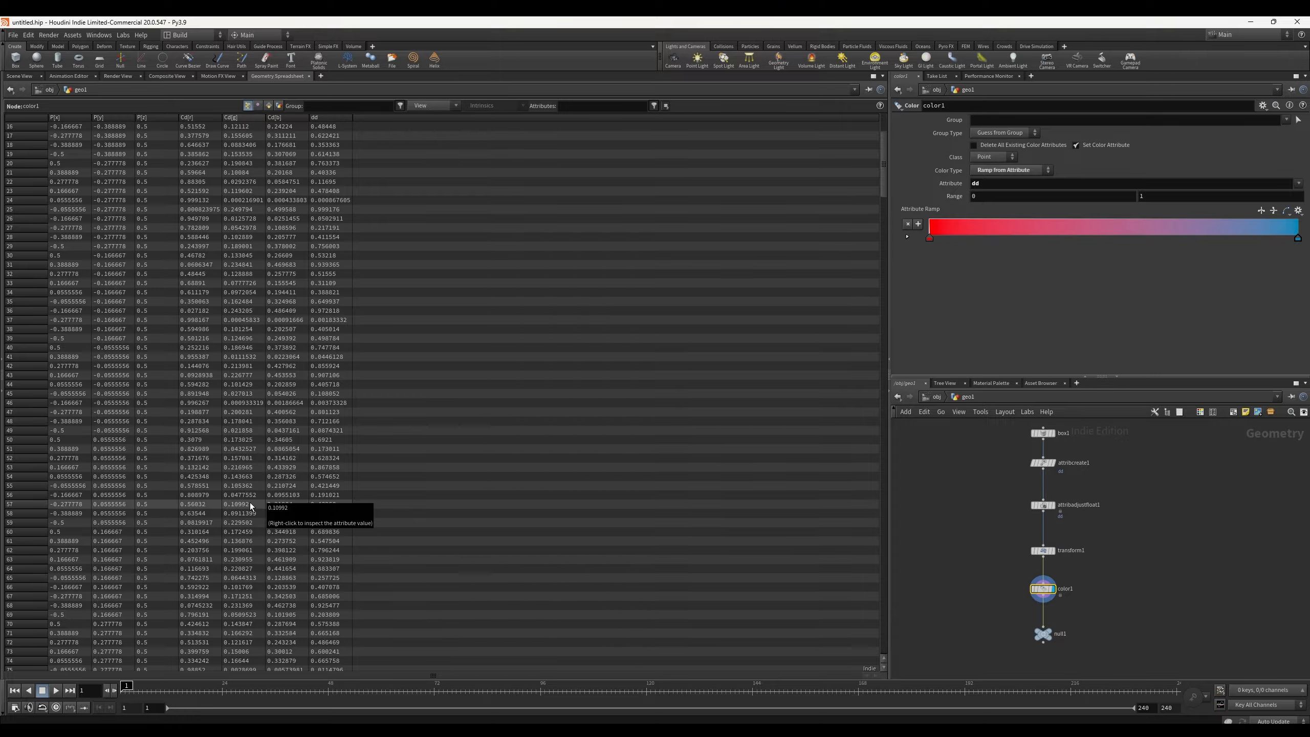
pyautogui.scroll(-4, 232, 331)
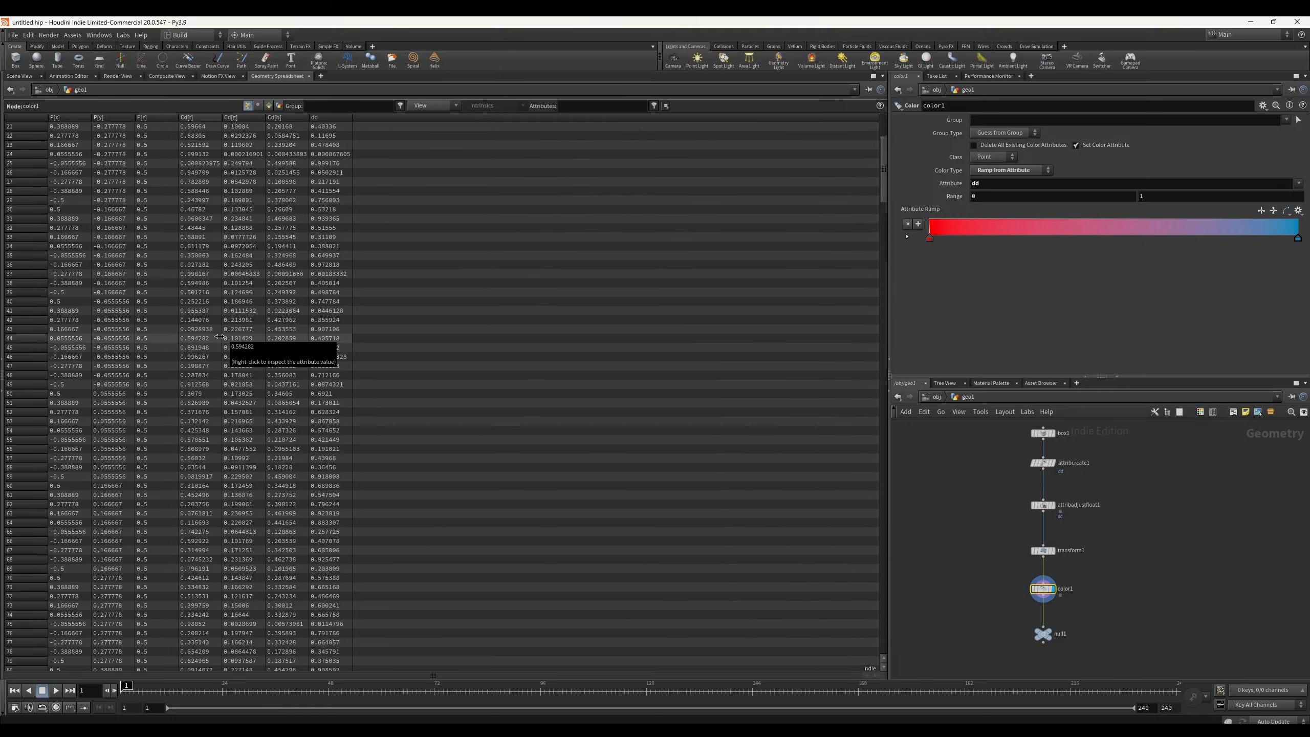
pyautogui.scroll(-2, 218, 345)
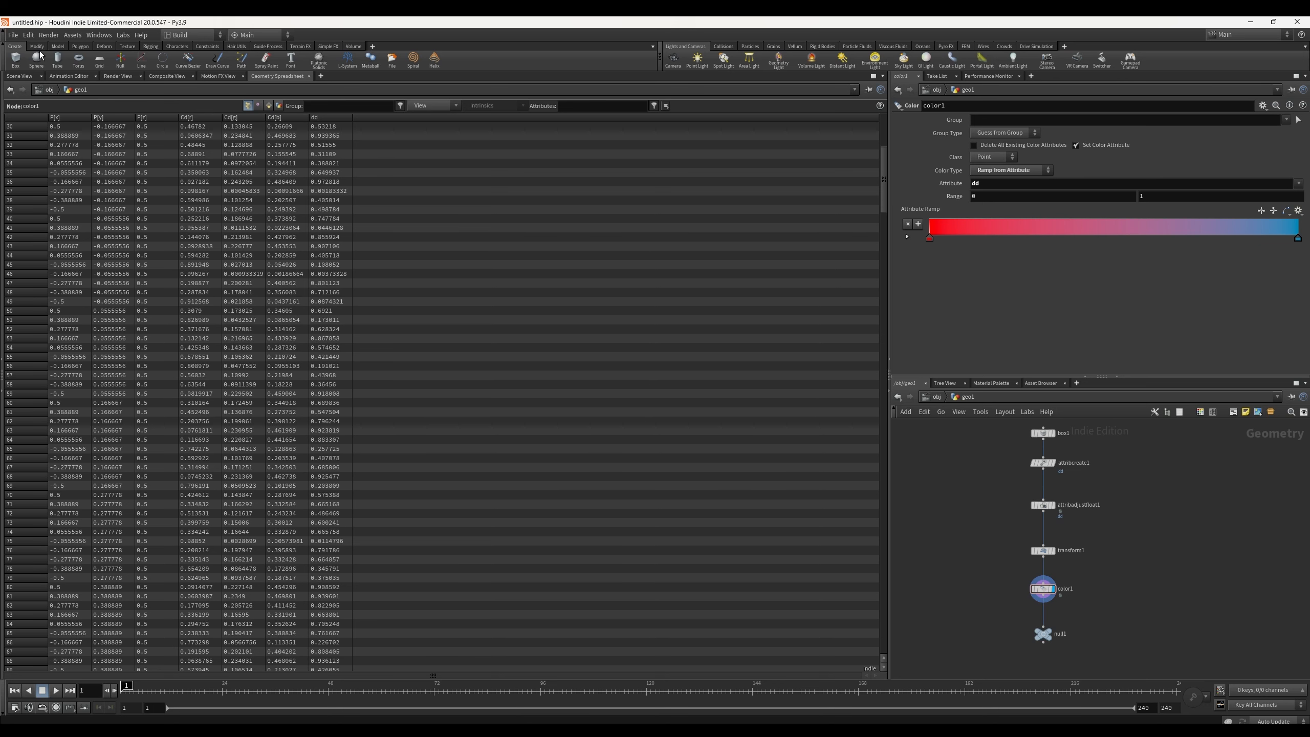
# Step: Return to the 3D viewport and set the box node's Uniform Scale to 1.14
pyautogui.click(19, 76)
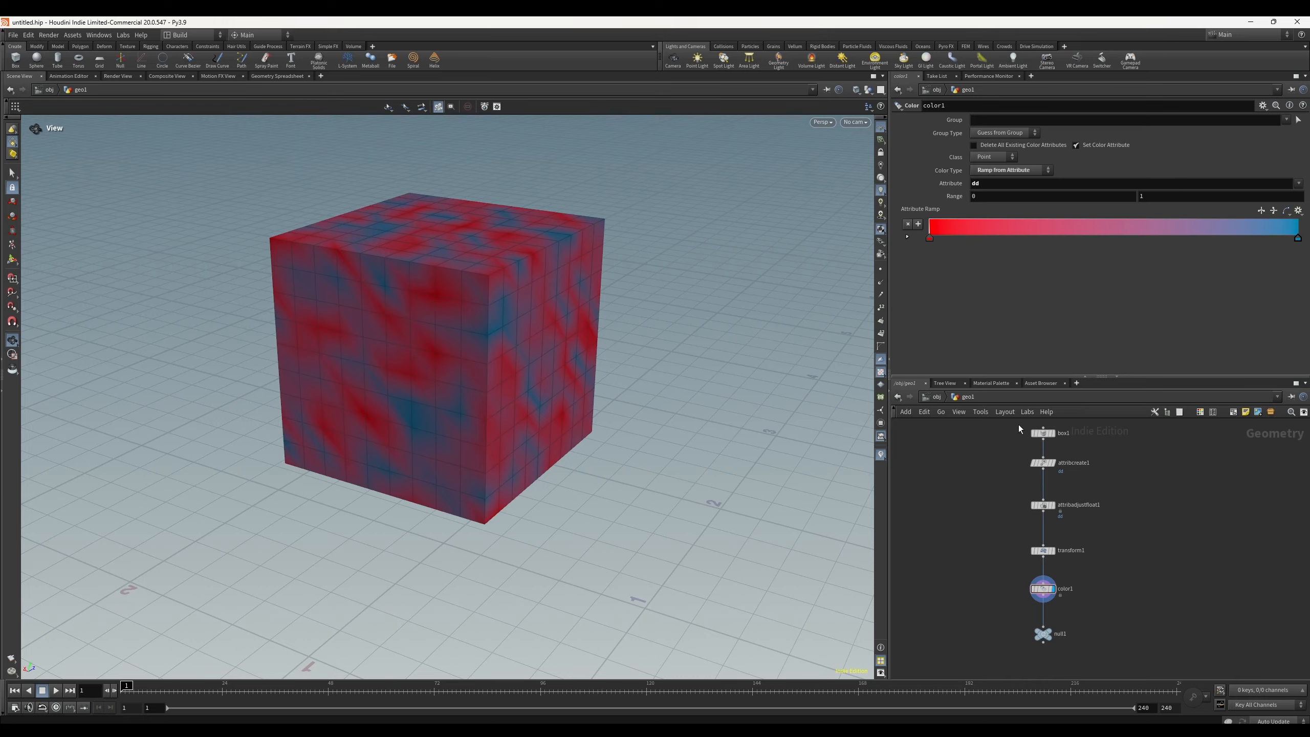
pyautogui.scroll(2, 989, 502)
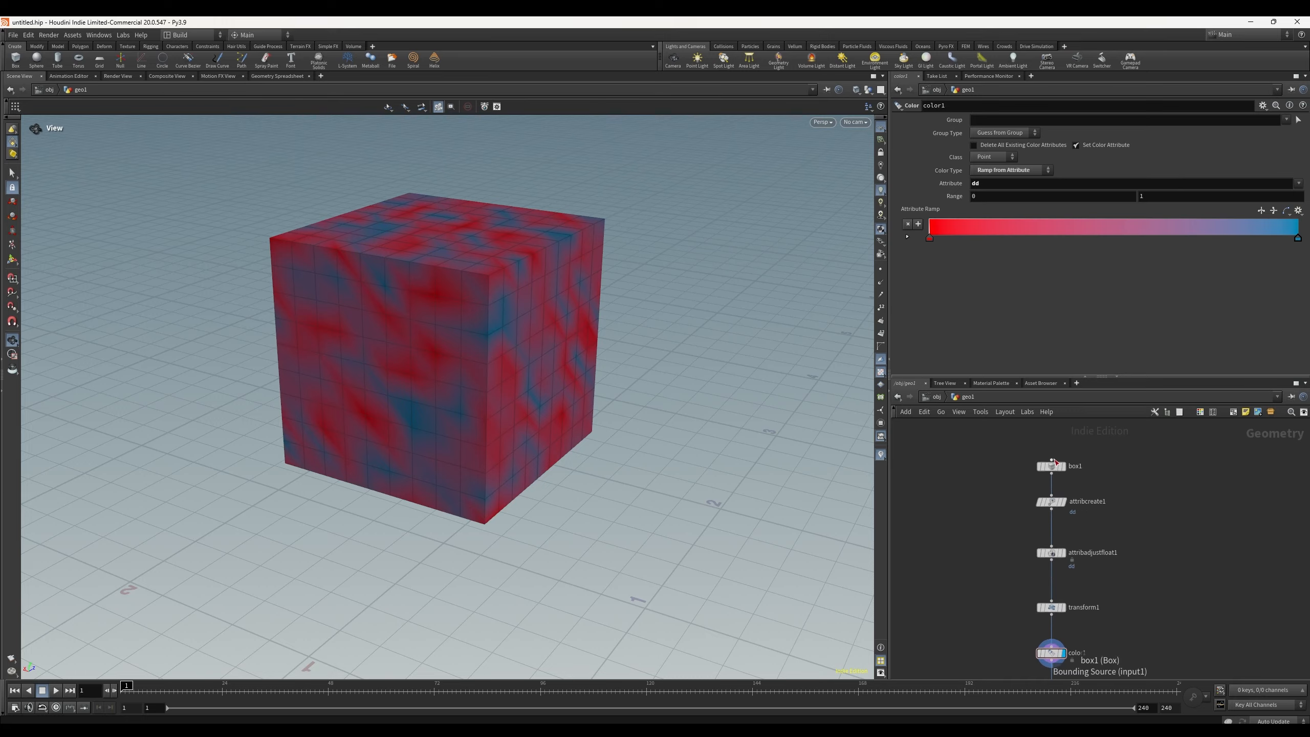
pyautogui.click(1052, 467)
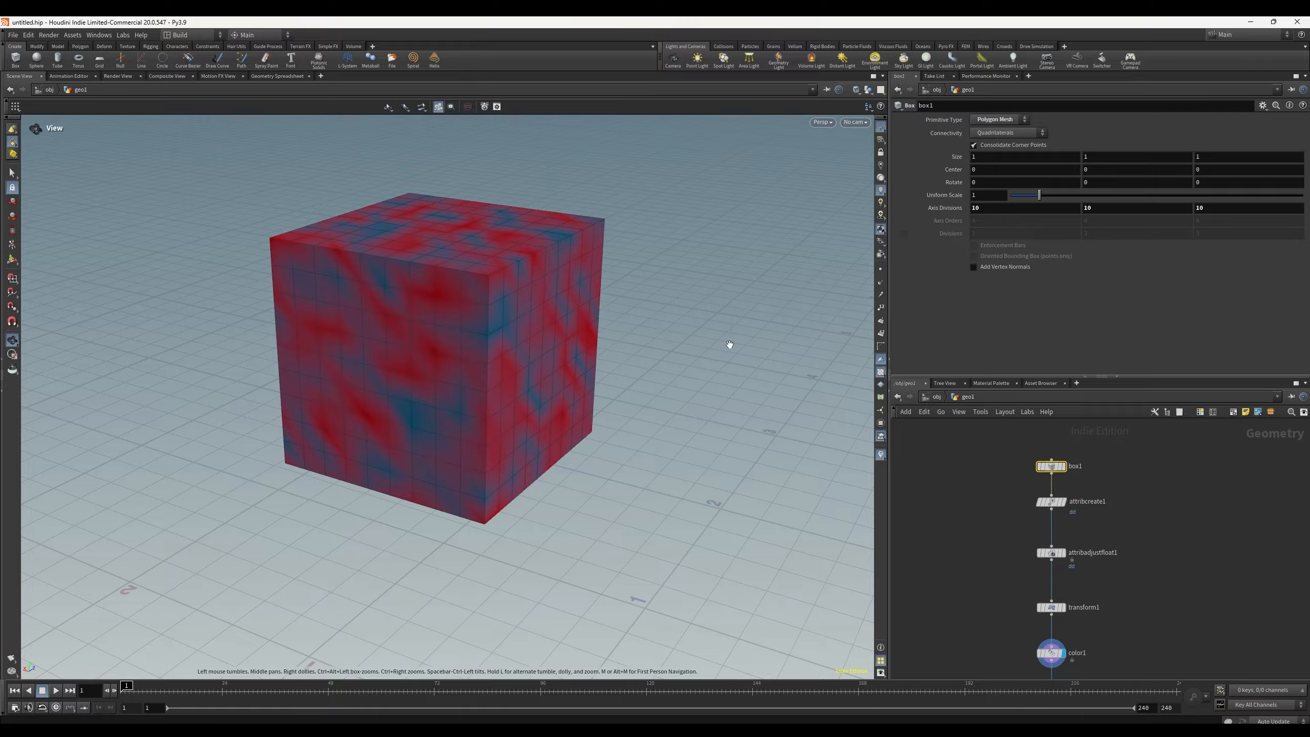
pyautogui.scroll(-2, 981, 481)
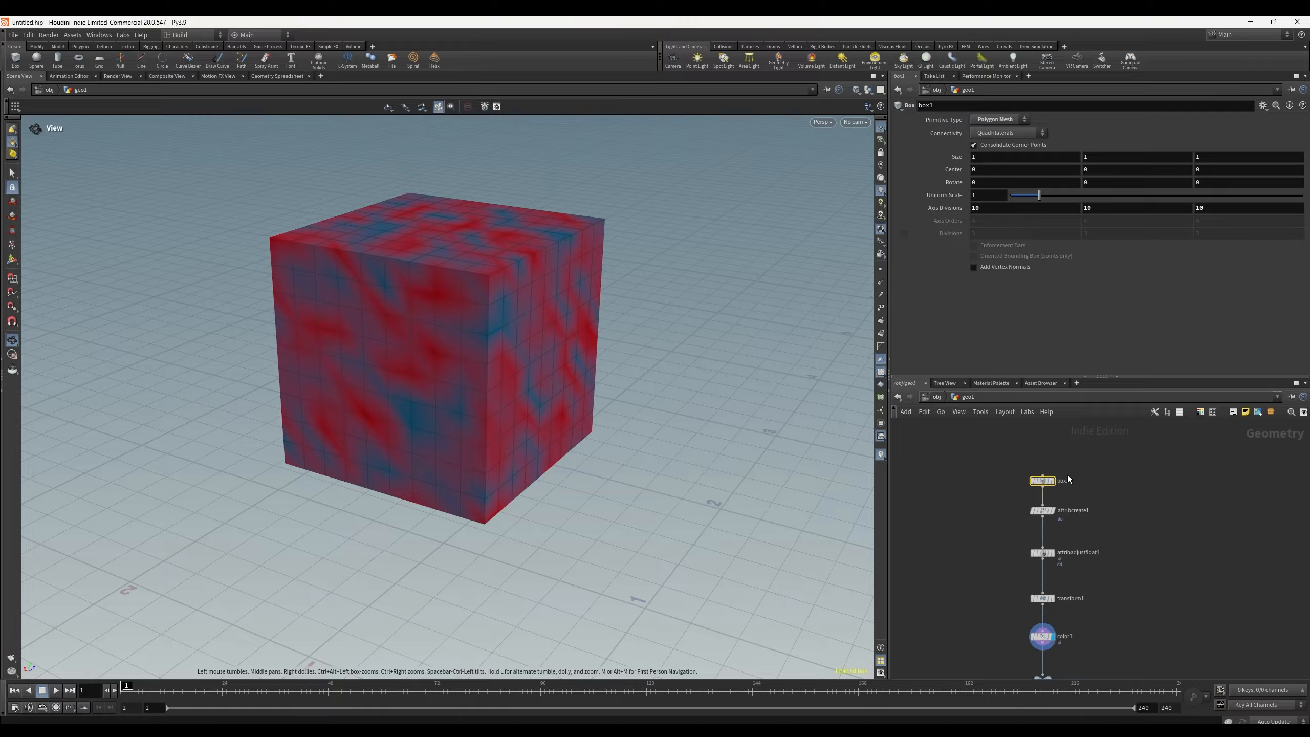
pyautogui.moveTo(959, 525); pyautogui.dragTo(962, 496, button='middle')
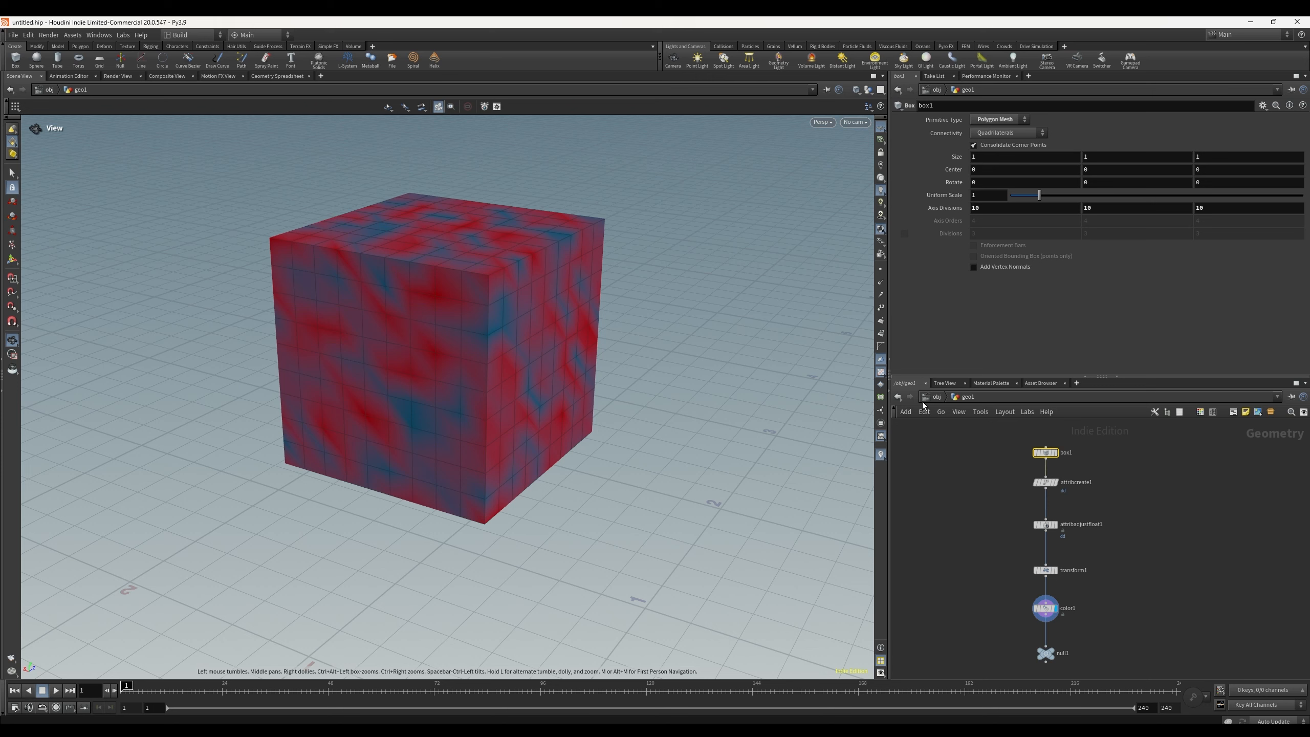
pyautogui.moveTo(1044, 456)
pyautogui.moveTo(1039, 194)
pyautogui.mouseDown()
pyautogui.moveTo(1055, 196)
pyautogui.moveTo(1044, 201)
pyautogui.mouseUp()
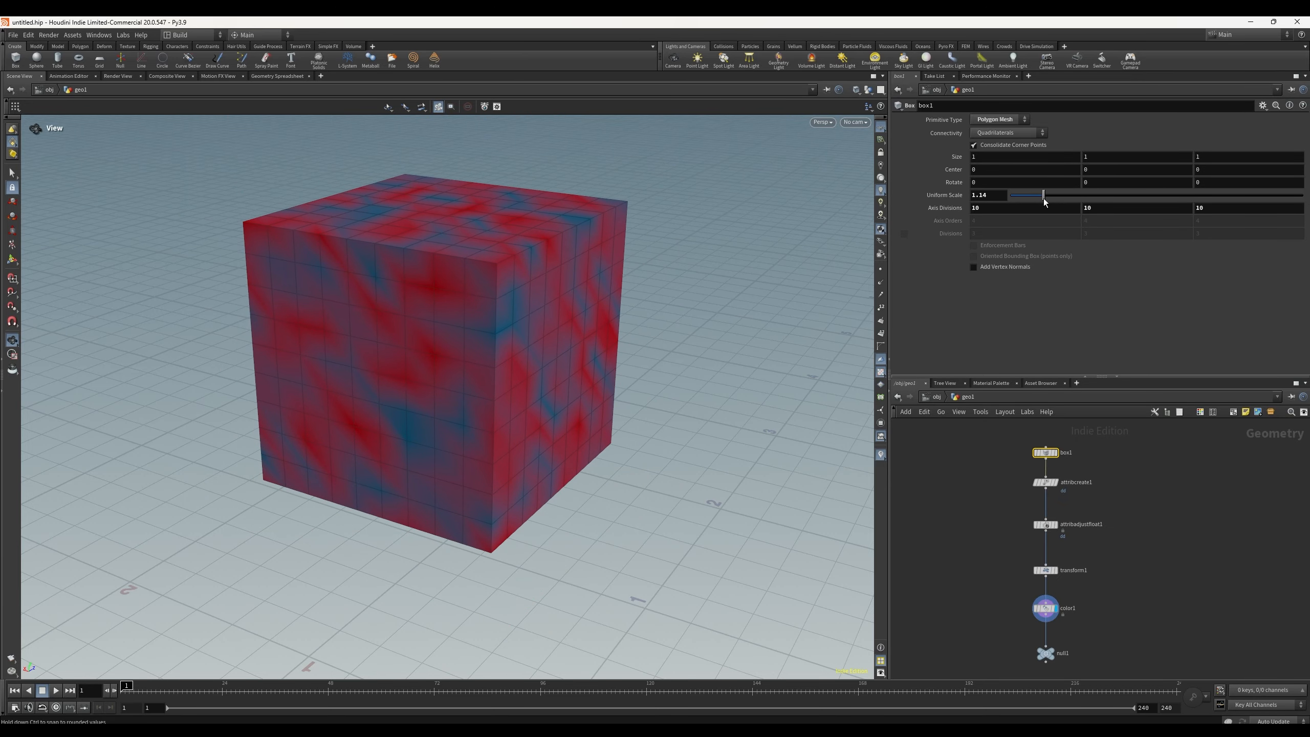
# Step: Review the parameters of the Attribute Create, Attribute Adjust Float and Color nodes, including the Class and Type options
pyautogui.click(1053, 482)
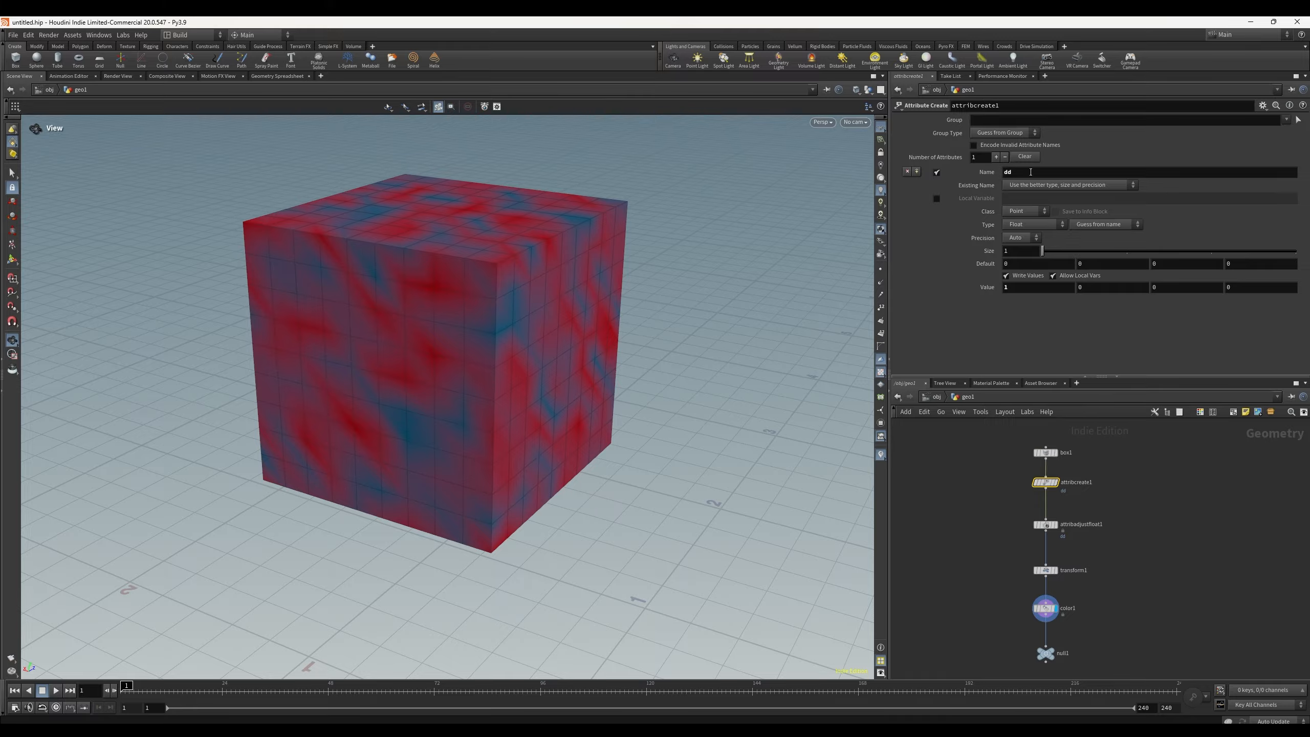
pyautogui.click(1047, 525)
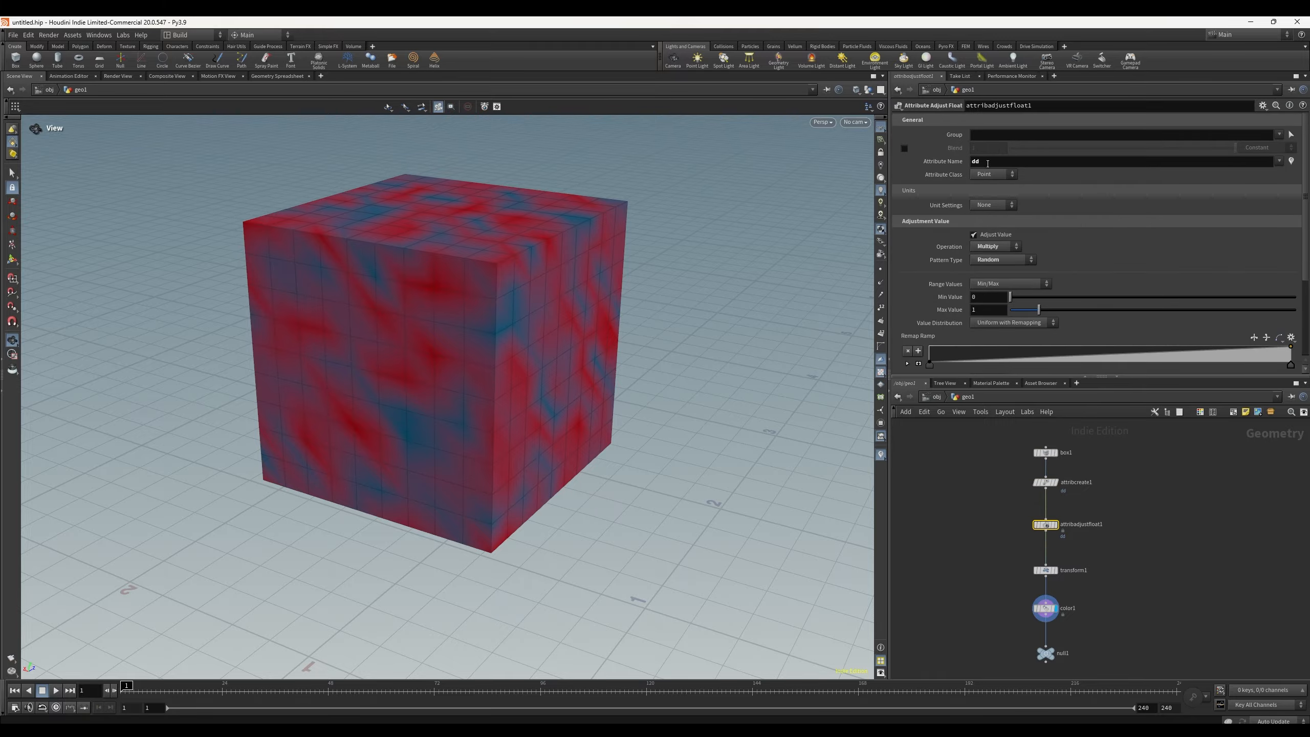
pyautogui.click(1045, 608)
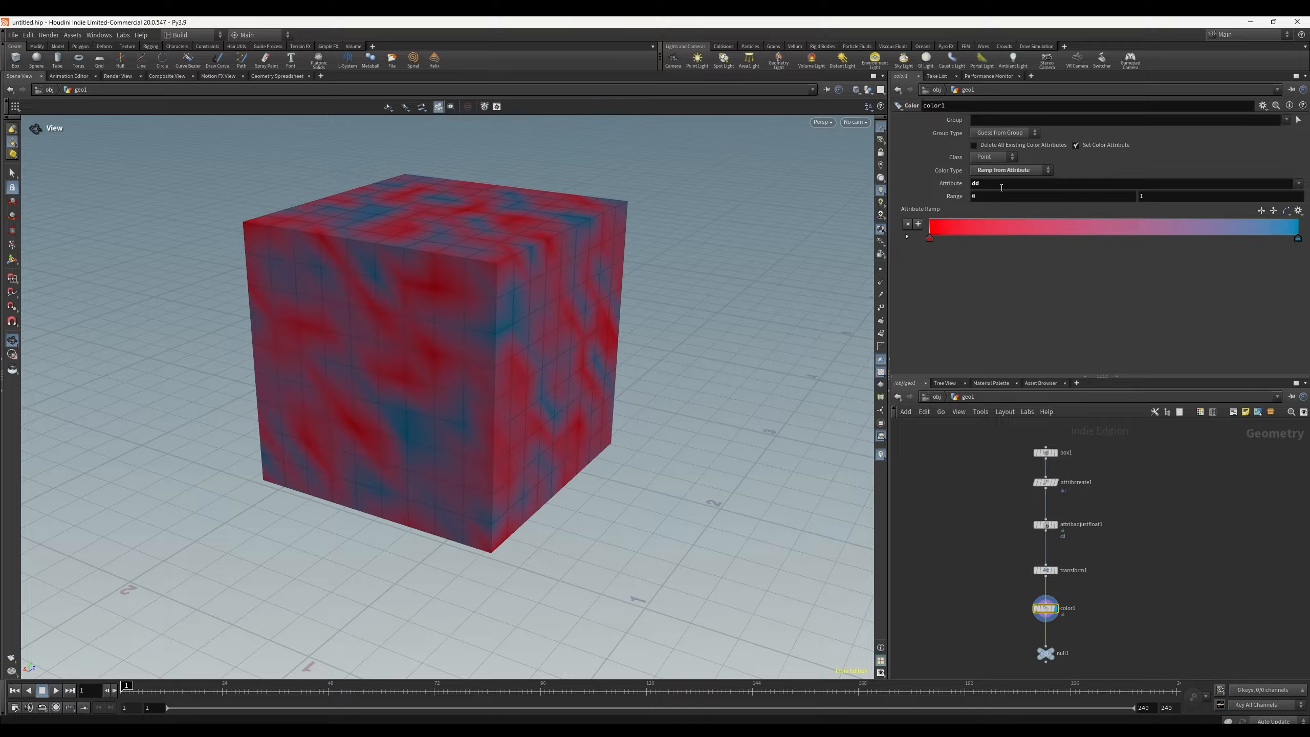
pyautogui.click(1044, 484)
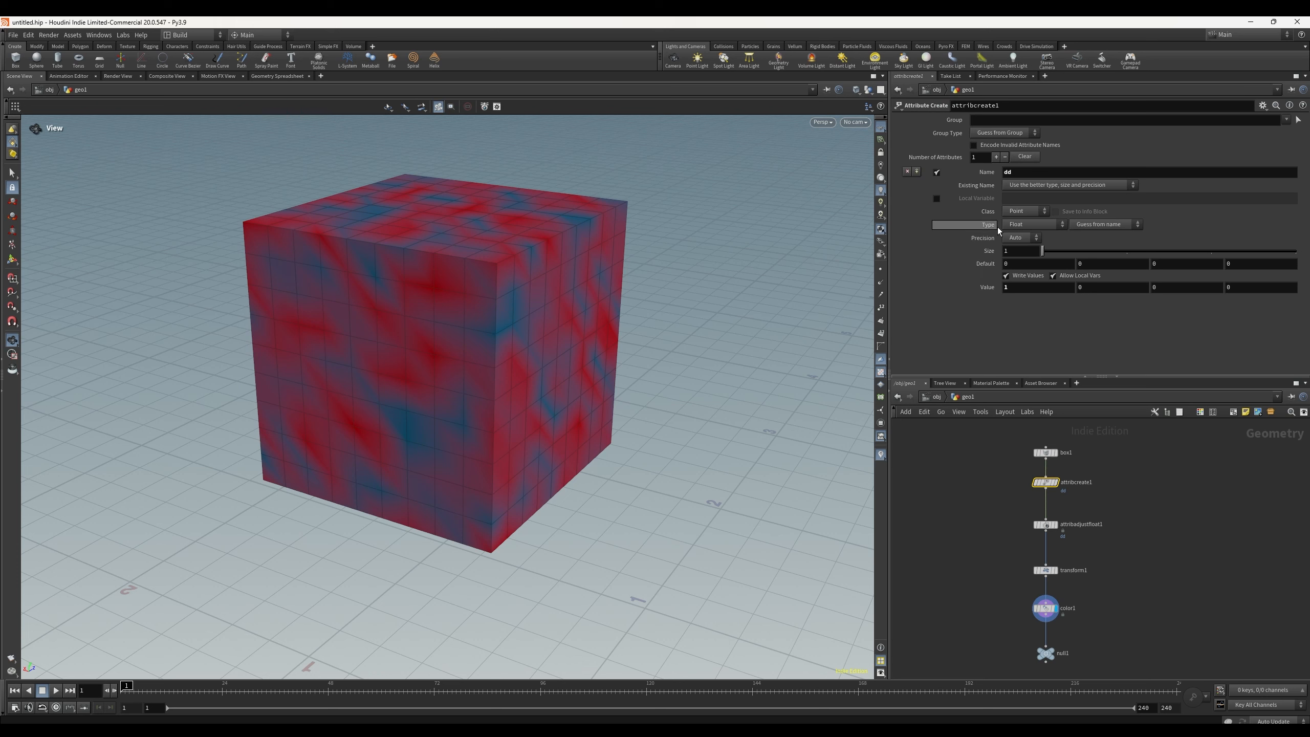
pyautogui.click(1035, 213)
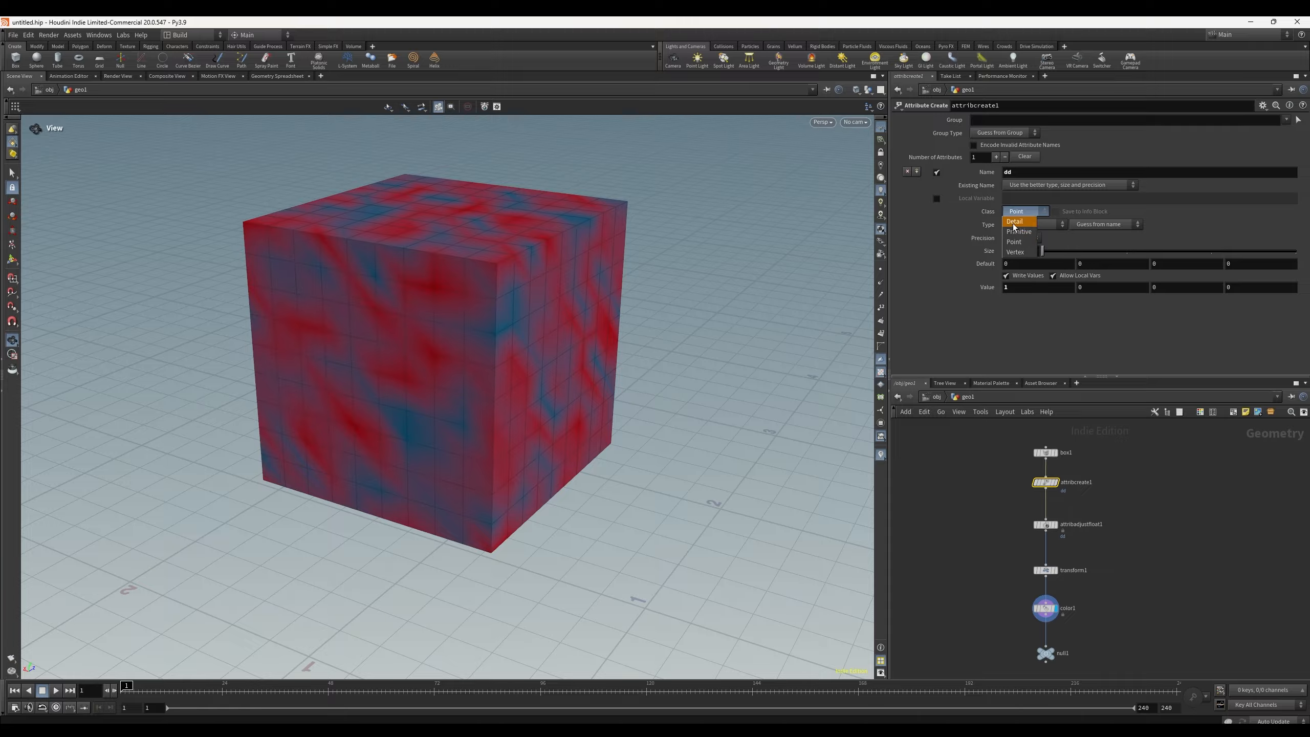
pyautogui.click(912, 245)
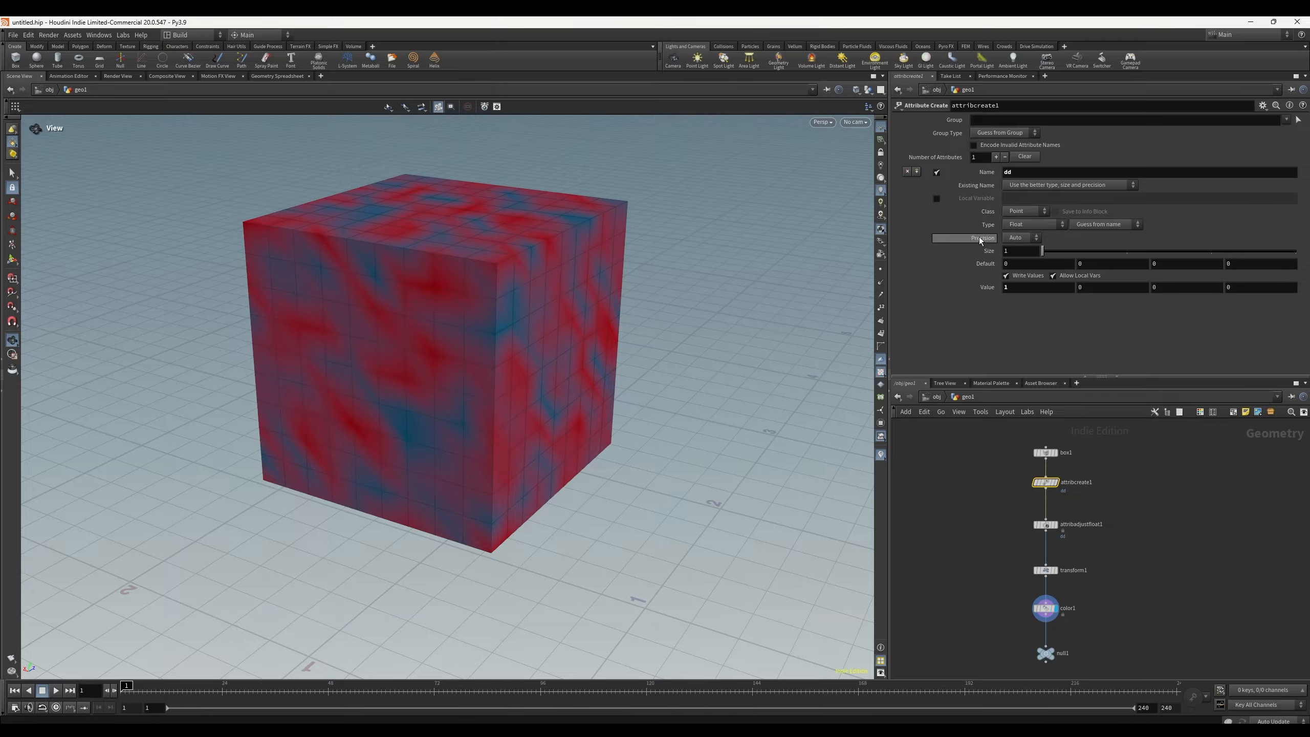
pyautogui.click(1031, 226)
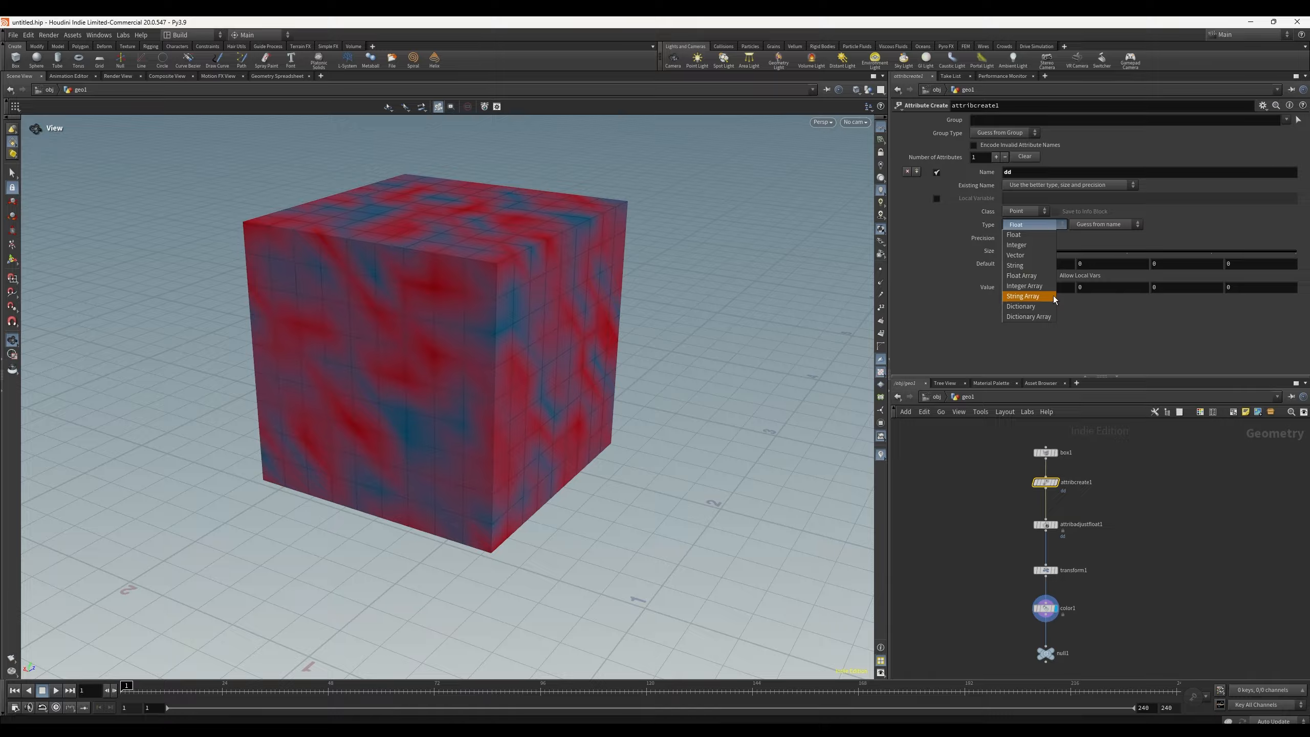
pyautogui.click(936, 293)
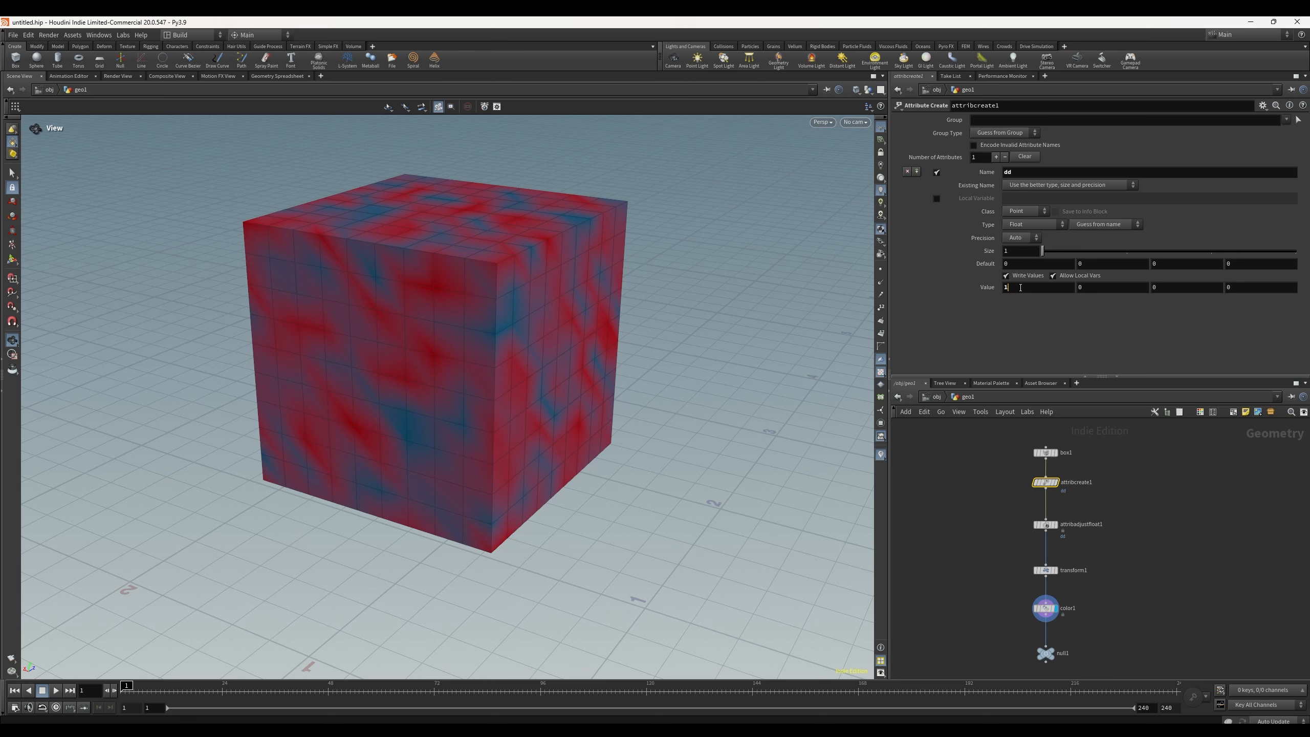
pyautogui.click(955, 334)
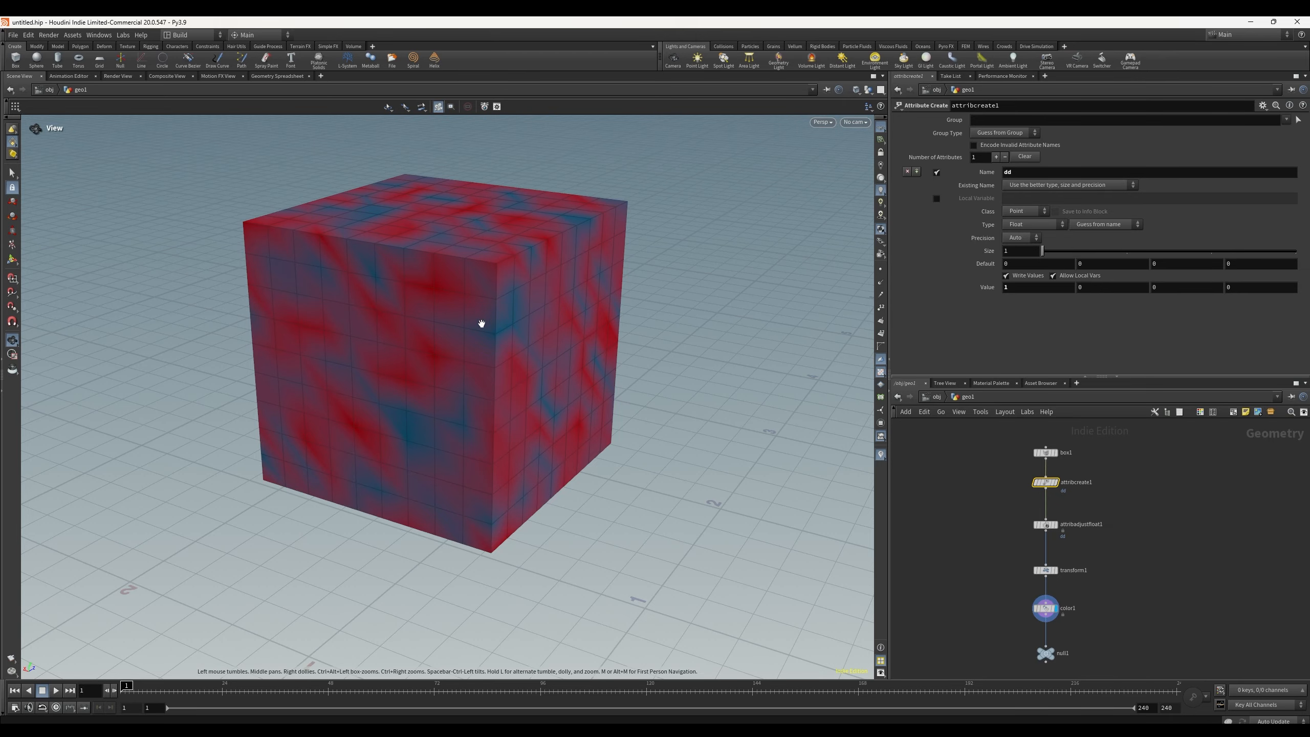
# Step: Go up to the object level and add a Torus geometry object to the scene
pyautogui.moveTo(500, 278); pyautogui.dragTo(697, 361)
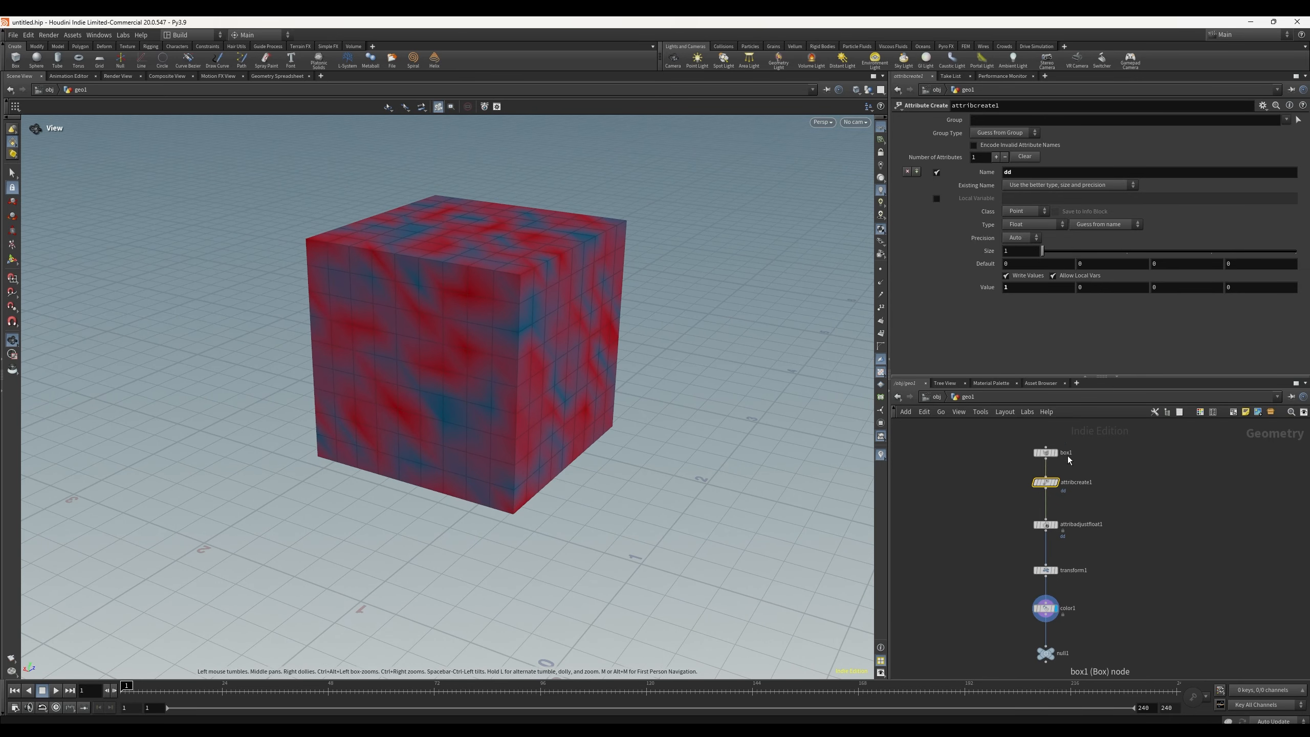
pyautogui.click(1046, 453)
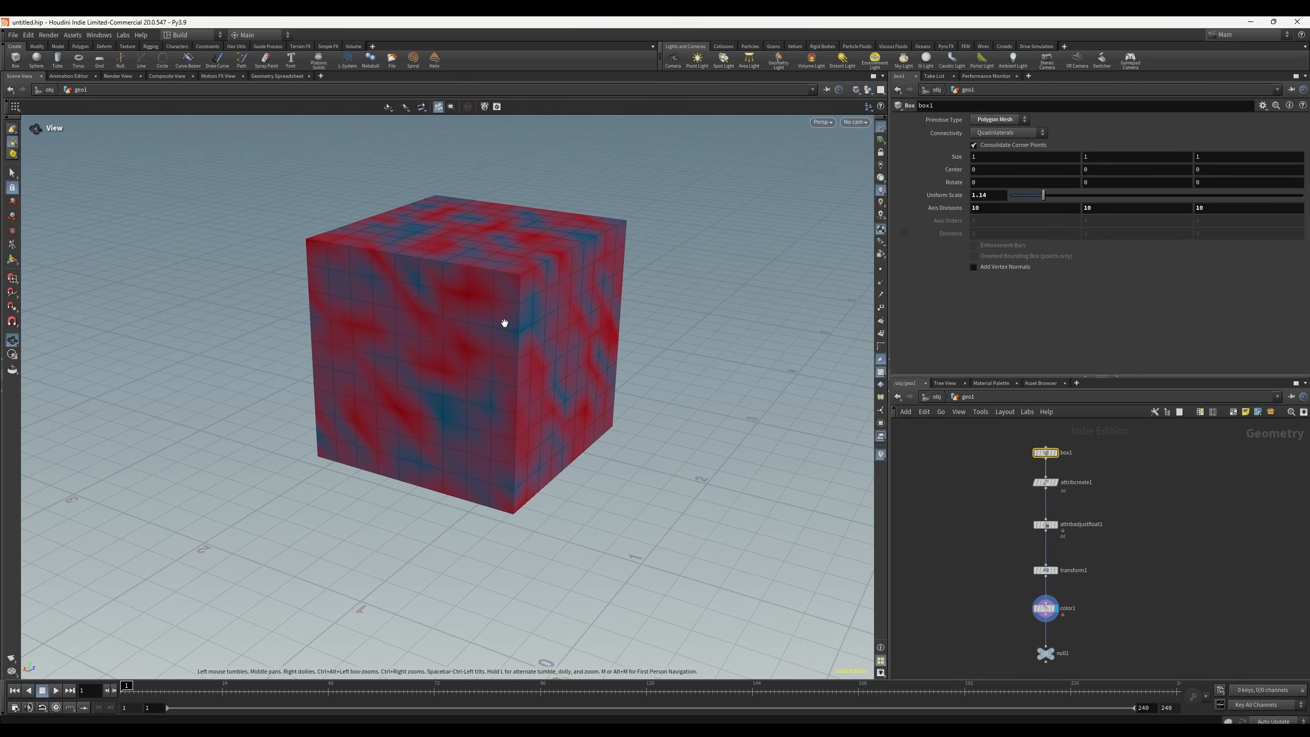
pyautogui.press('u')
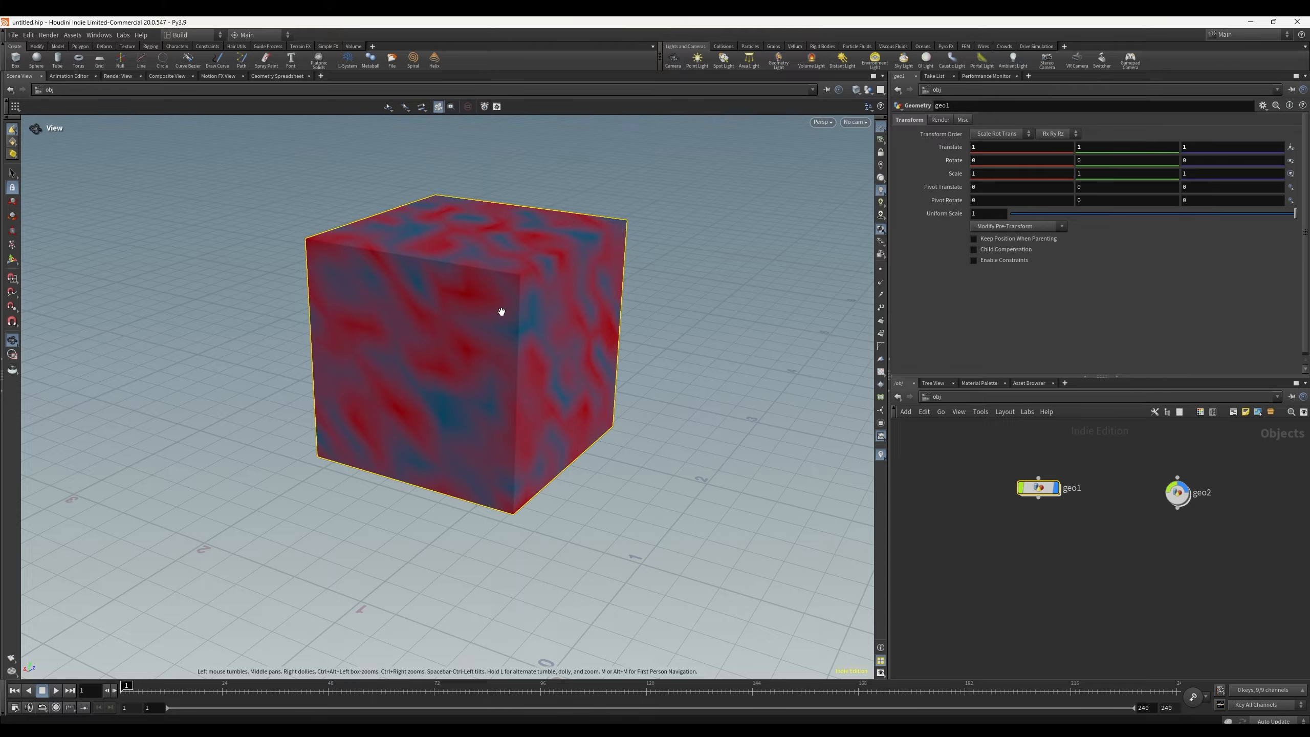
pyautogui.scroll(-3, 519, 313)
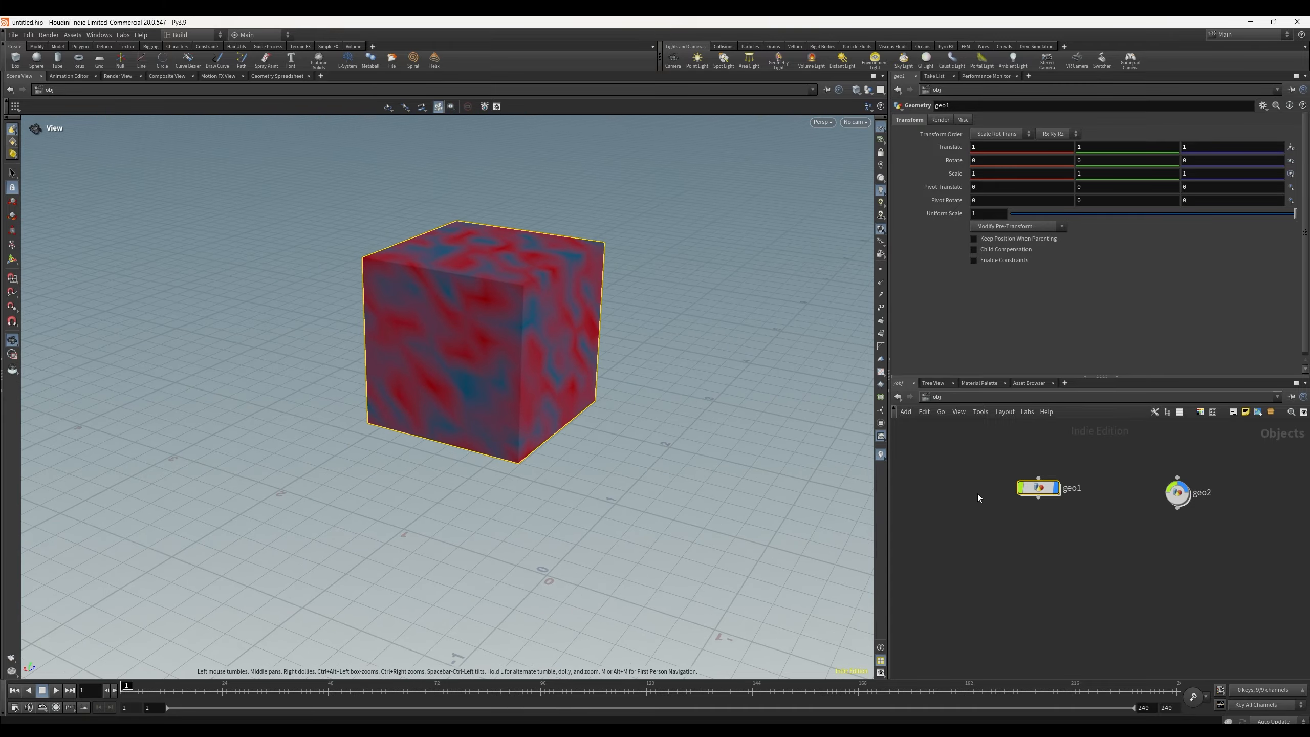
pyautogui.click(1178, 492)
pyautogui.press('Tab')
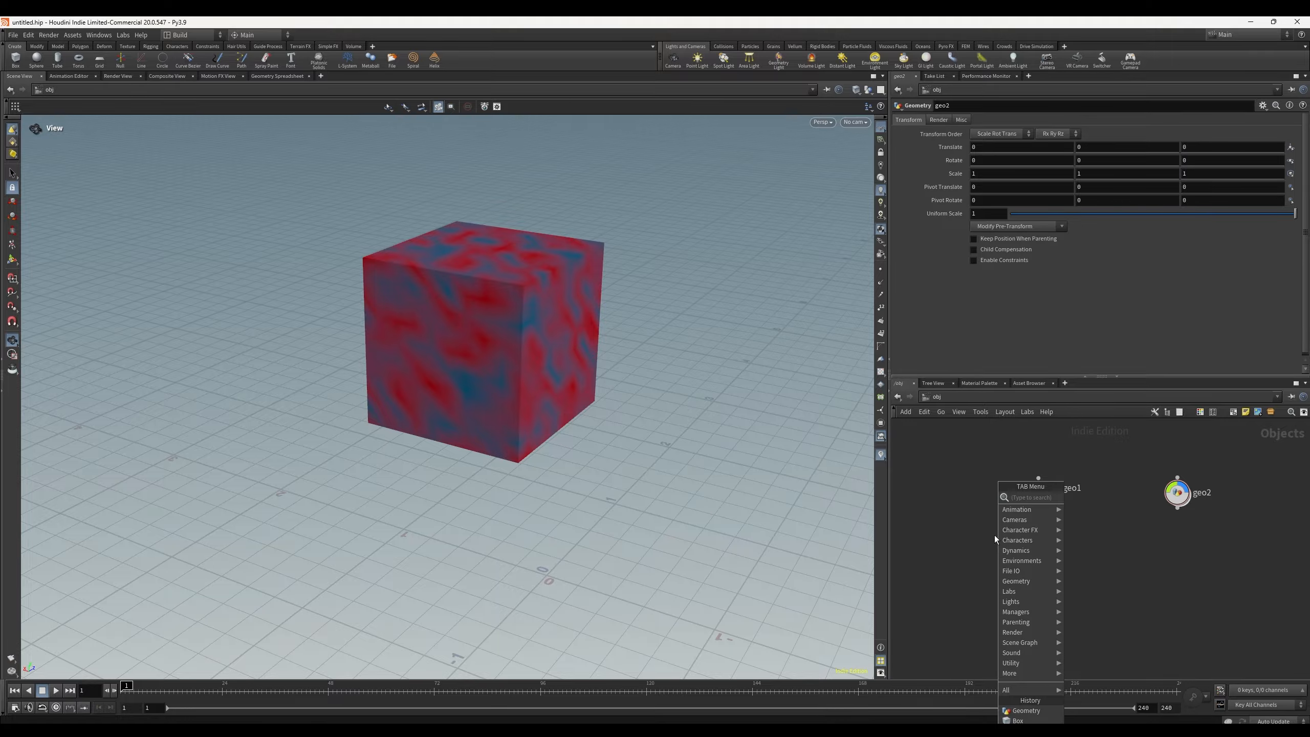
pyautogui.write('toru')
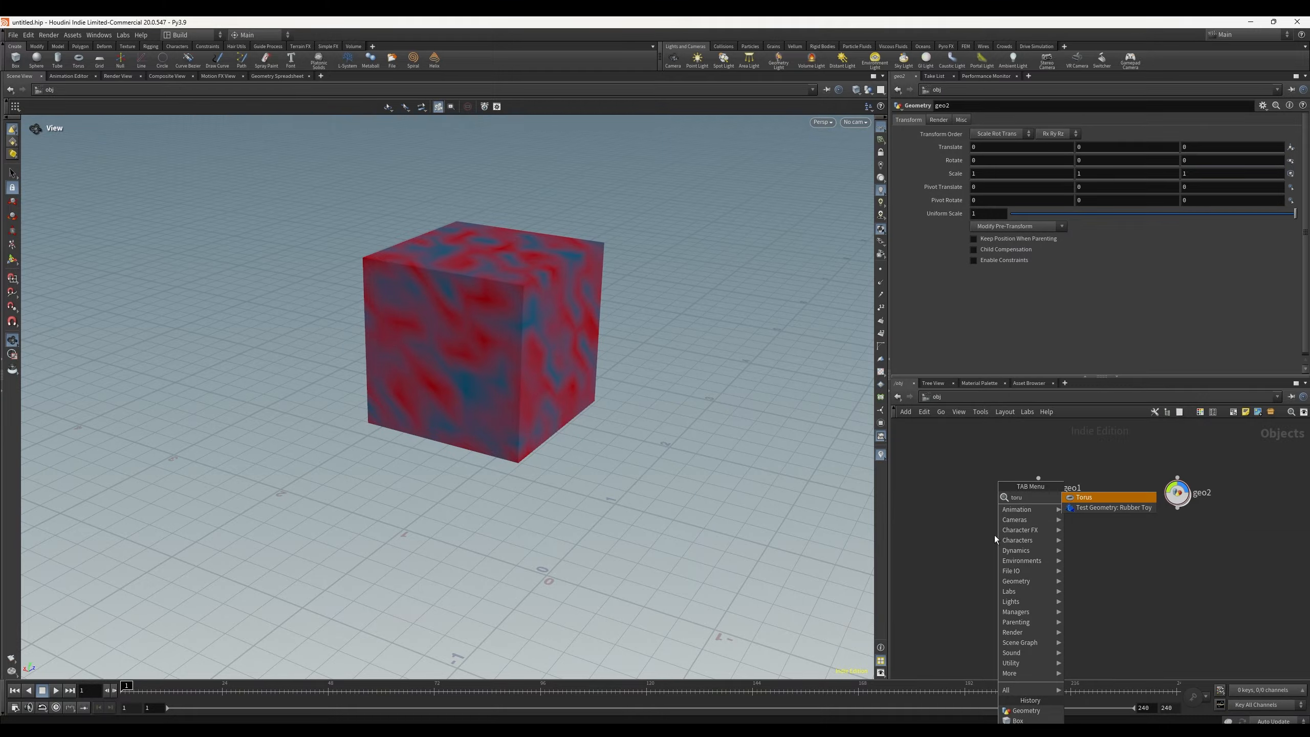
pyautogui.press('Return')
pyautogui.click(1121, 521)
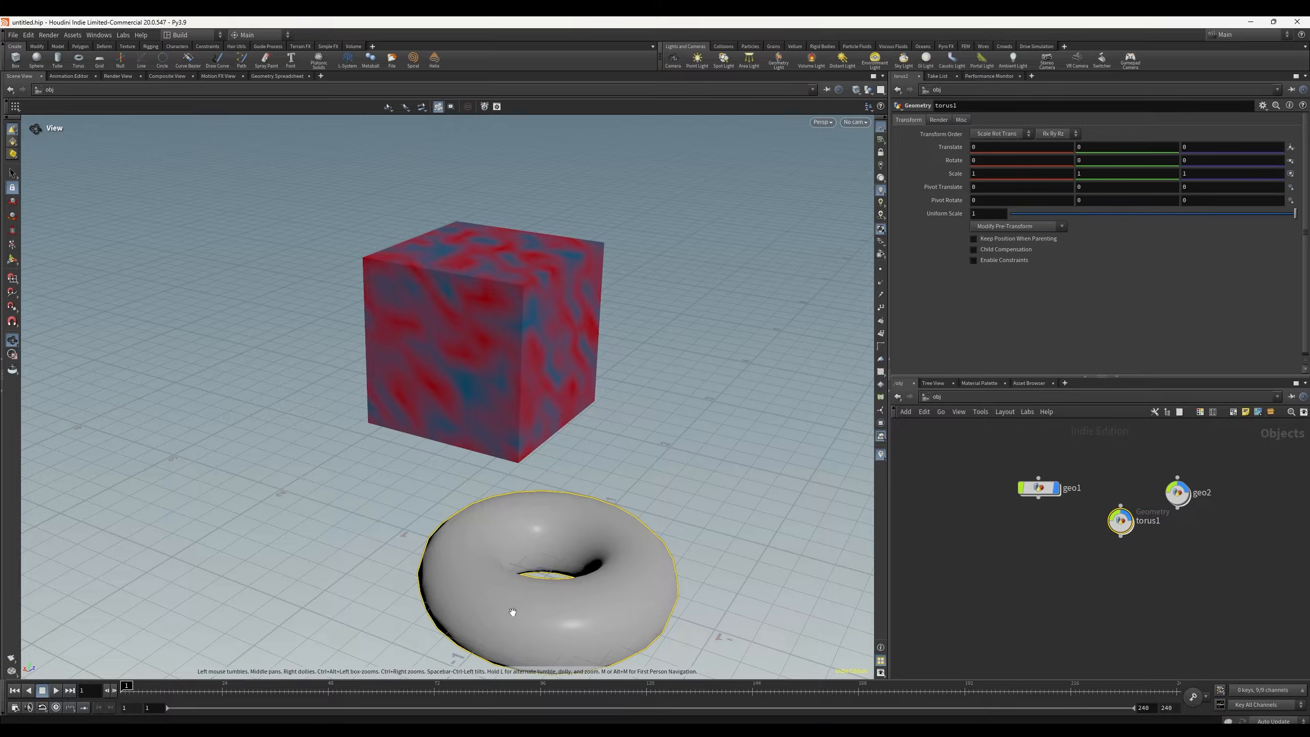
# Step: Move the torus object away from the cube, to about -0.96, 1.6, 5.7
pyautogui.moveTo(660, 478); pyautogui.dragTo(520, 556)
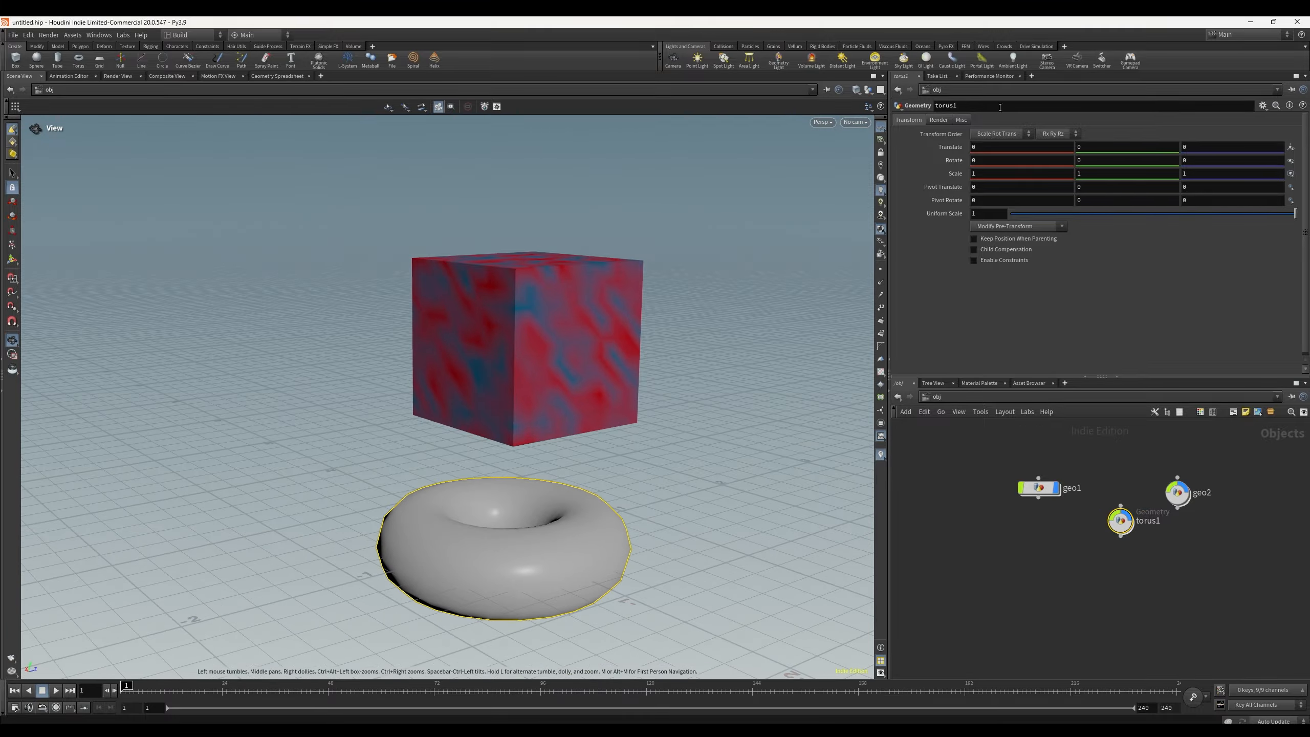
pyautogui.press('Return')
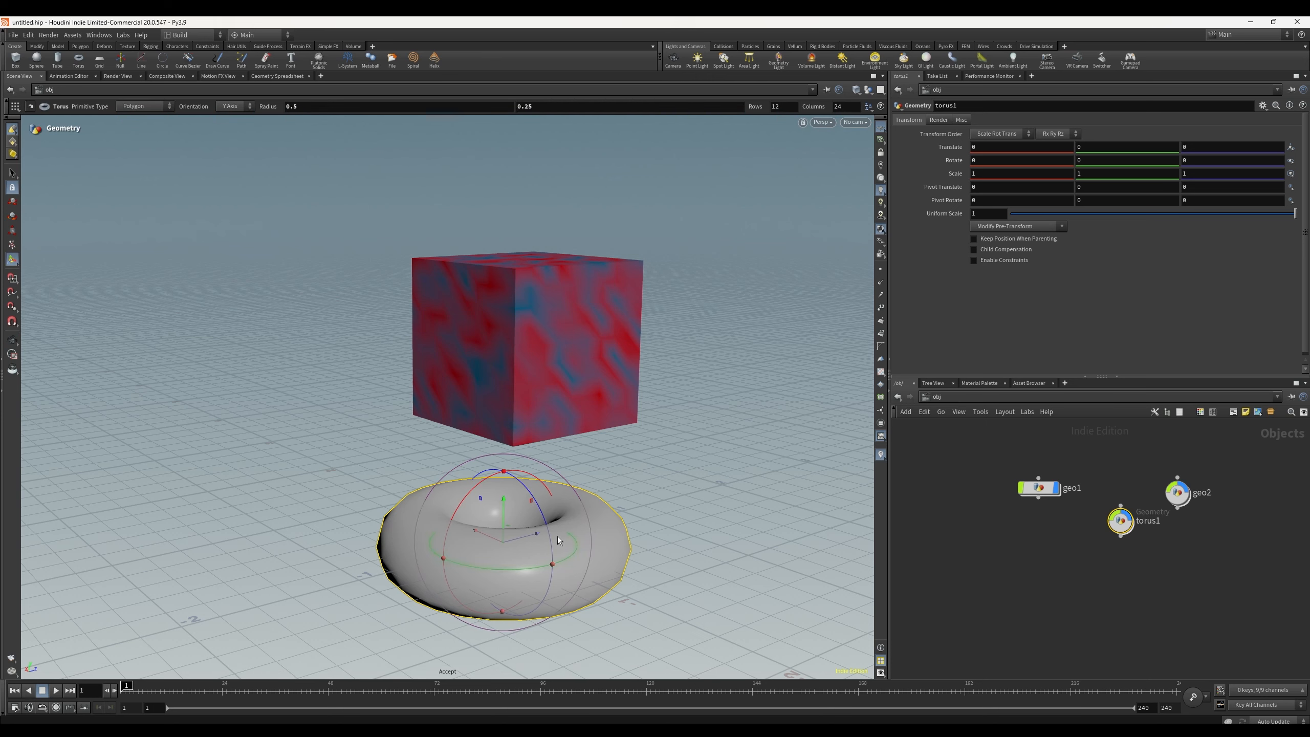
pyautogui.moveTo(515, 541); pyautogui.dragTo(815, 298)
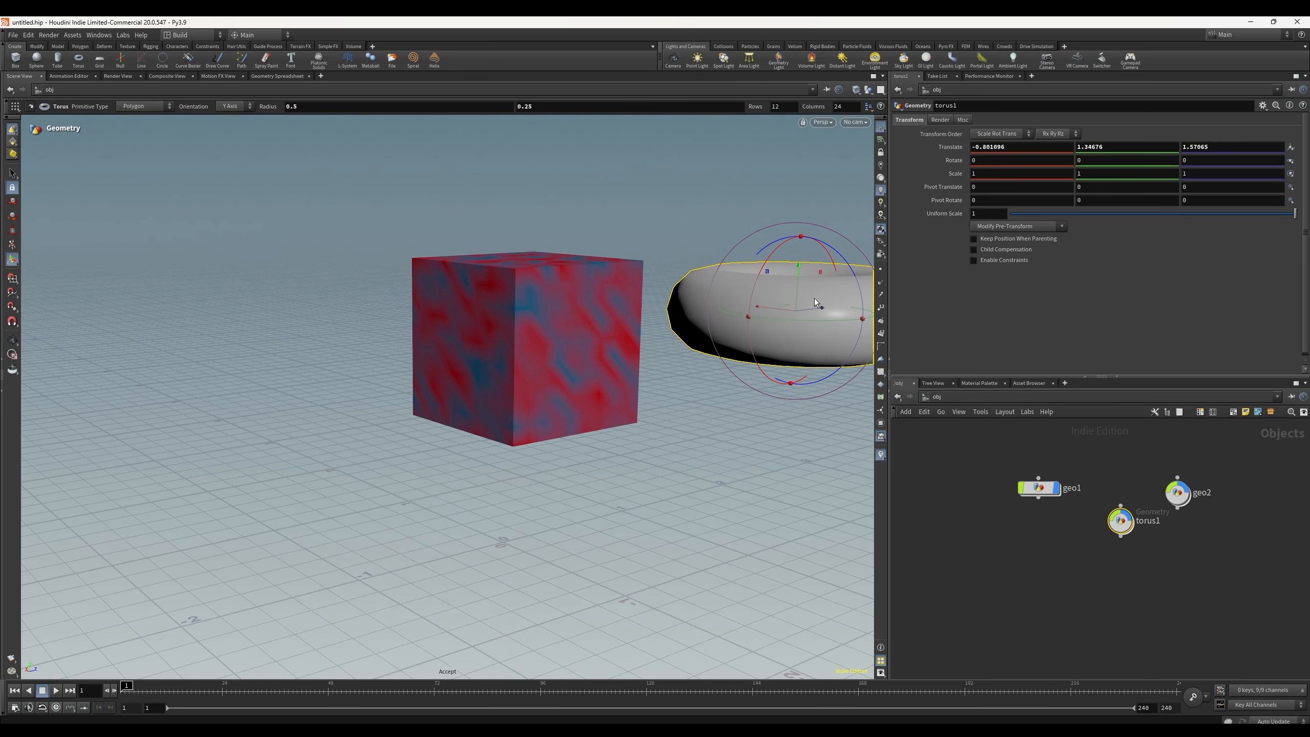
pyautogui.press('Escape')
pyautogui.moveTo(750, 417); pyautogui.dragTo(334, 448)
pyautogui.keyDown('alt'); pyautogui.moveTo(334, 448); pyautogui.dragTo(330, 447, button='middle'); pyautogui.keyUp('alt')
pyautogui.keyDown('alt'); pyautogui.moveTo(350, 442); pyautogui.dragTo(361, 472); pyautogui.keyUp('alt')
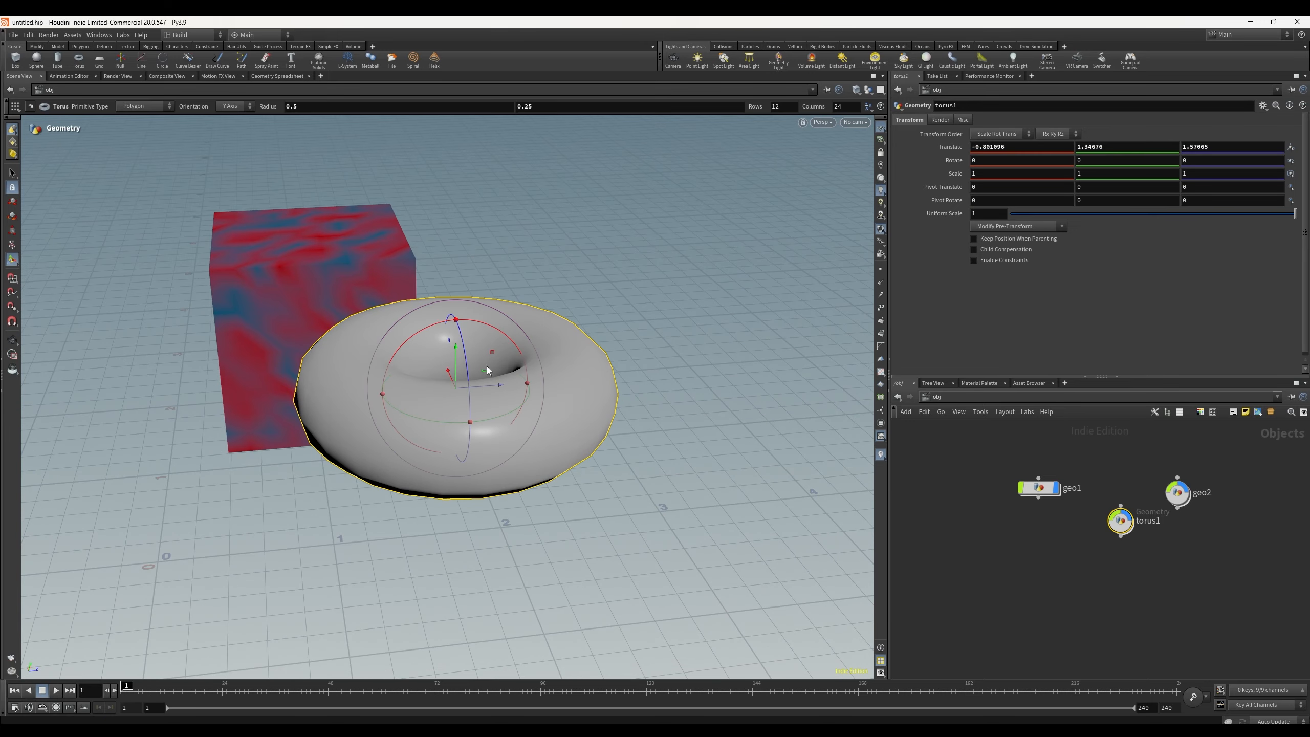
pyautogui.moveTo(490, 383); pyautogui.dragTo(939, 289)
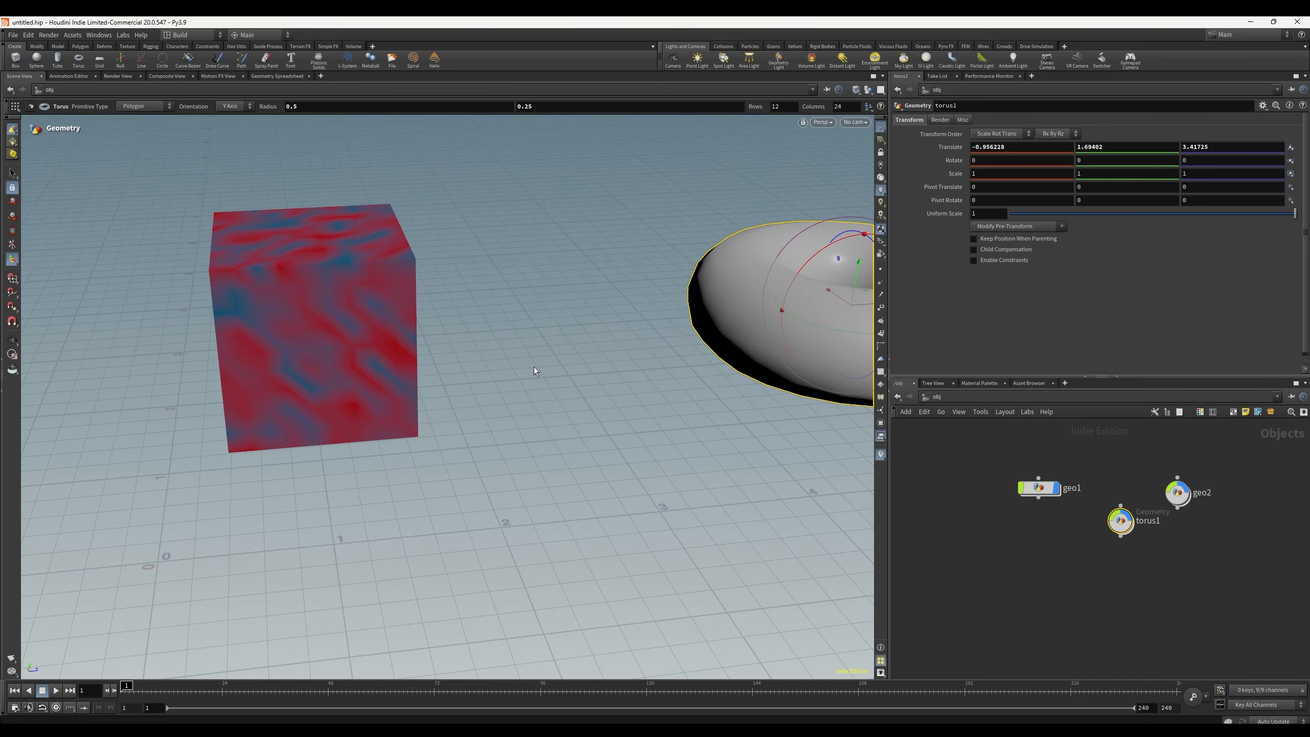
pyautogui.press('Escape')
pyautogui.moveTo(534, 366); pyautogui.dragTo(453, 323, button='middle')
pyautogui.press('Return')
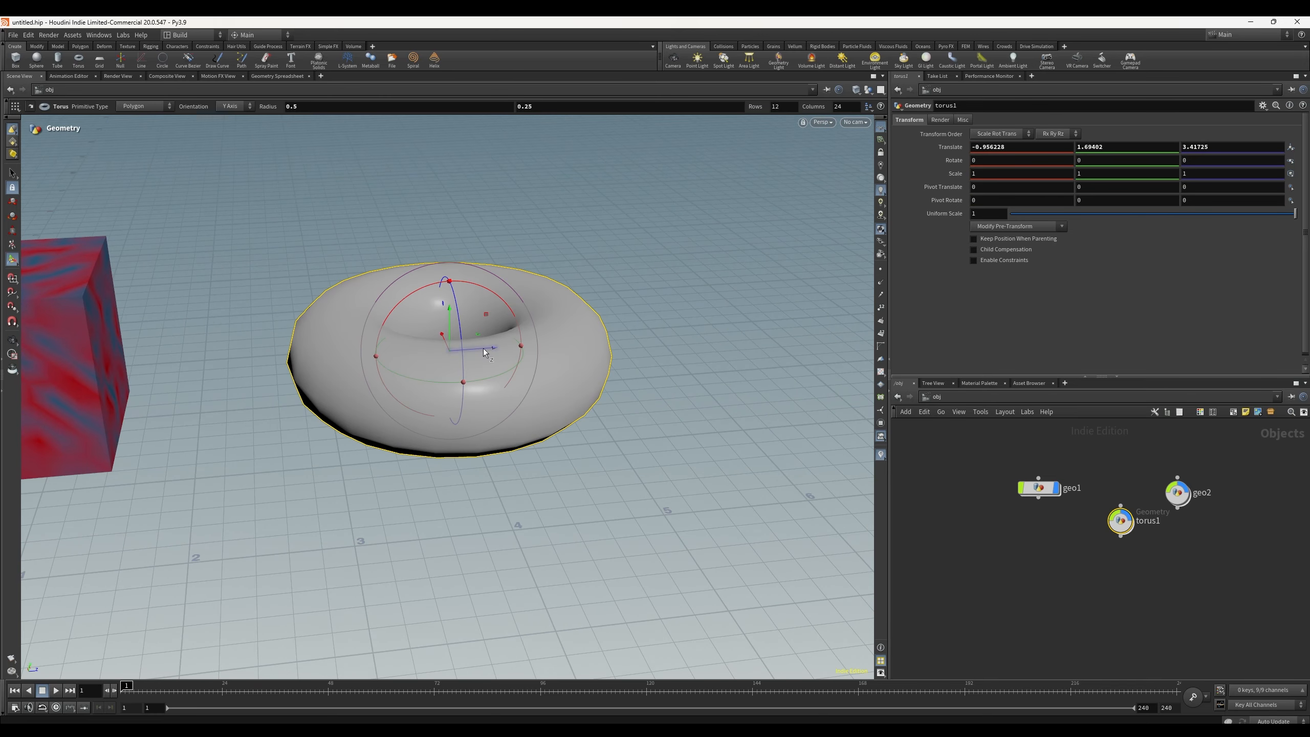
pyautogui.moveTo(483, 349); pyautogui.dragTo(847, 324)
pyautogui.press('Escape')
pyautogui.moveTo(541, 371); pyautogui.dragTo(392, 341)
pyautogui.scroll(2, 1153, 439)
# Step: Delete the torus object, then undo the deletion
pyautogui.click(1110, 558)
pyautogui.press('Delete')
pyautogui.hotkey('ctrl', 'z')
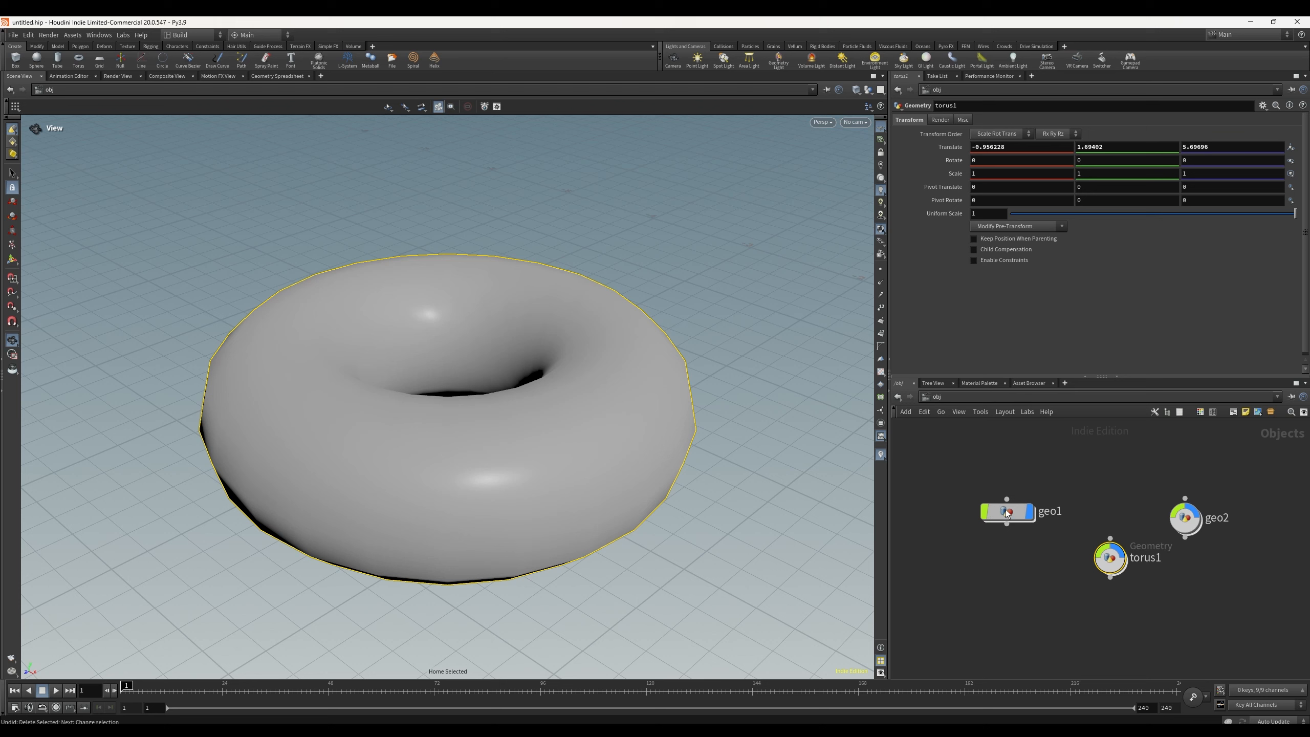
# Step: Frame the cube and torus objects in turn, then go back inside geo1 and select the box node
pyautogui.click(1005, 511)
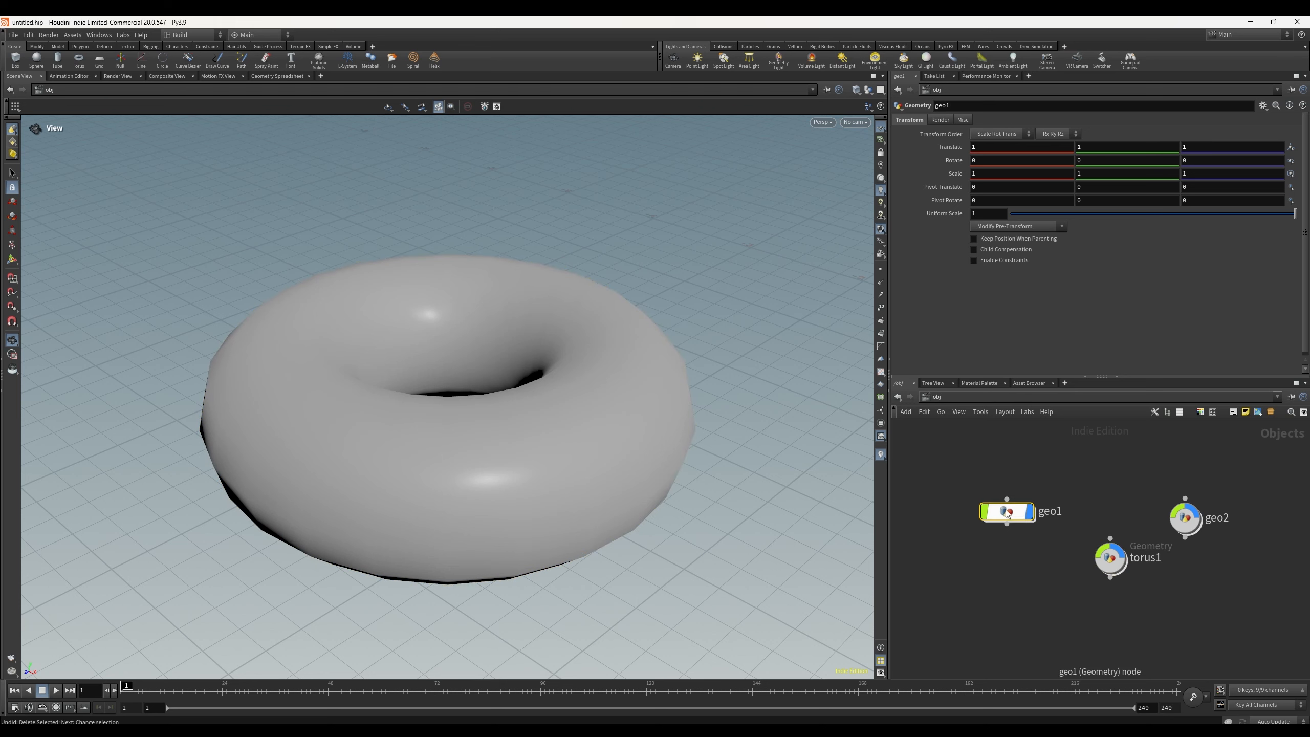
pyautogui.moveTo(907, 471); pyautogui.dragTo(1002, 508)
pyautogui.press('g')
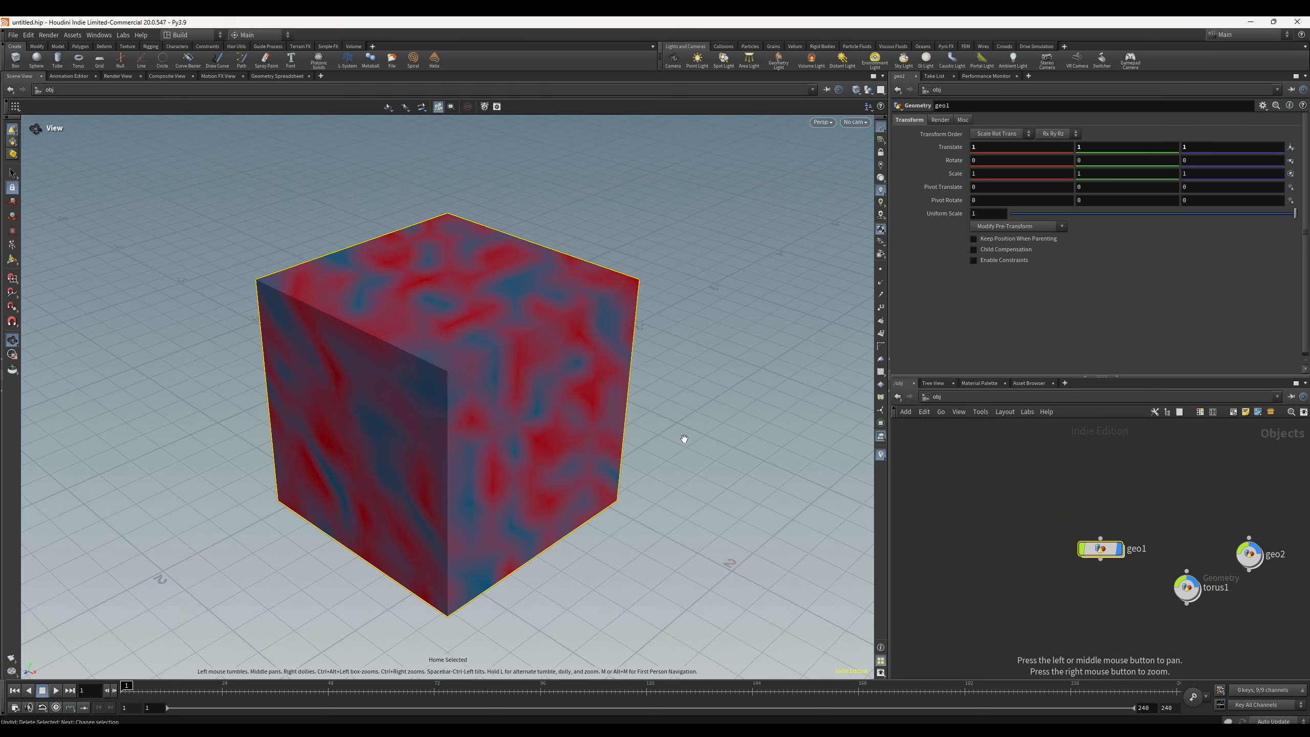
pyautogui.click(1187, 586)
pyautogui.press('g')
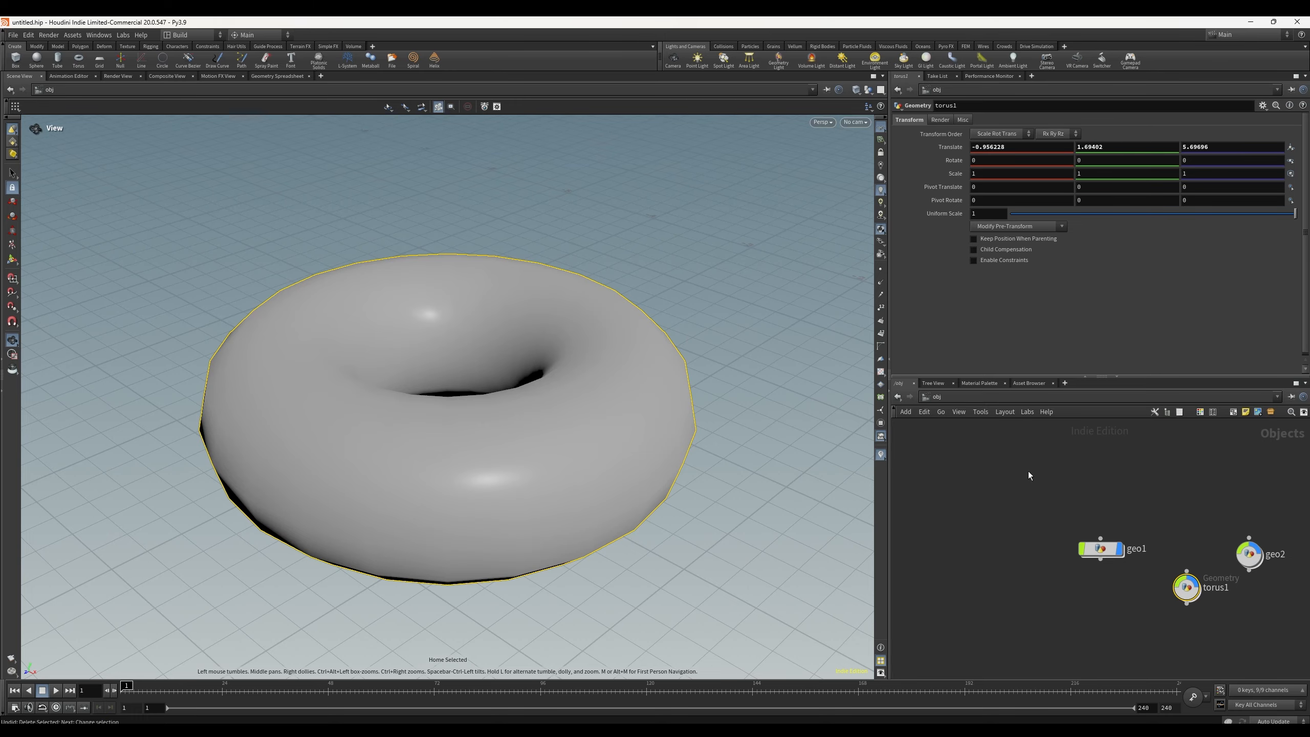
pyautogui.click(1099, 548)
pyautogui.press('g')
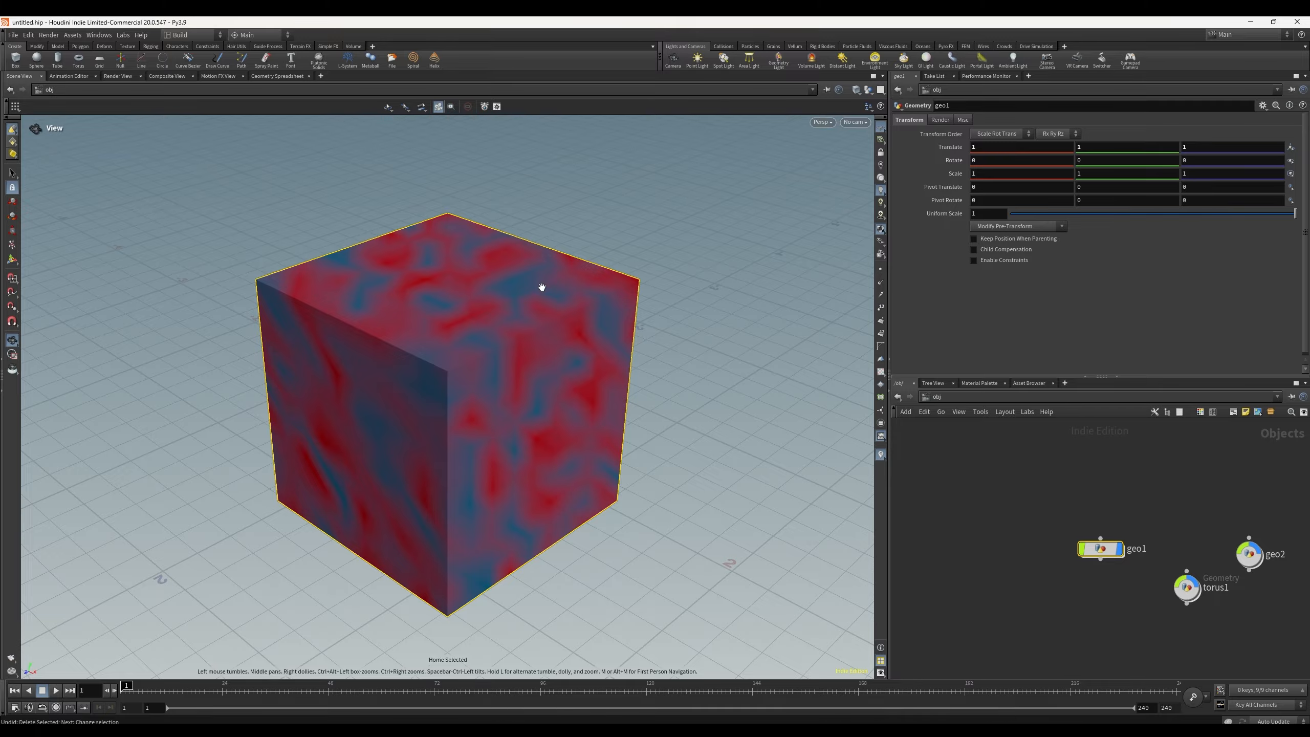
pyautogui.click(1187, 589)
pyautogui.press('g')
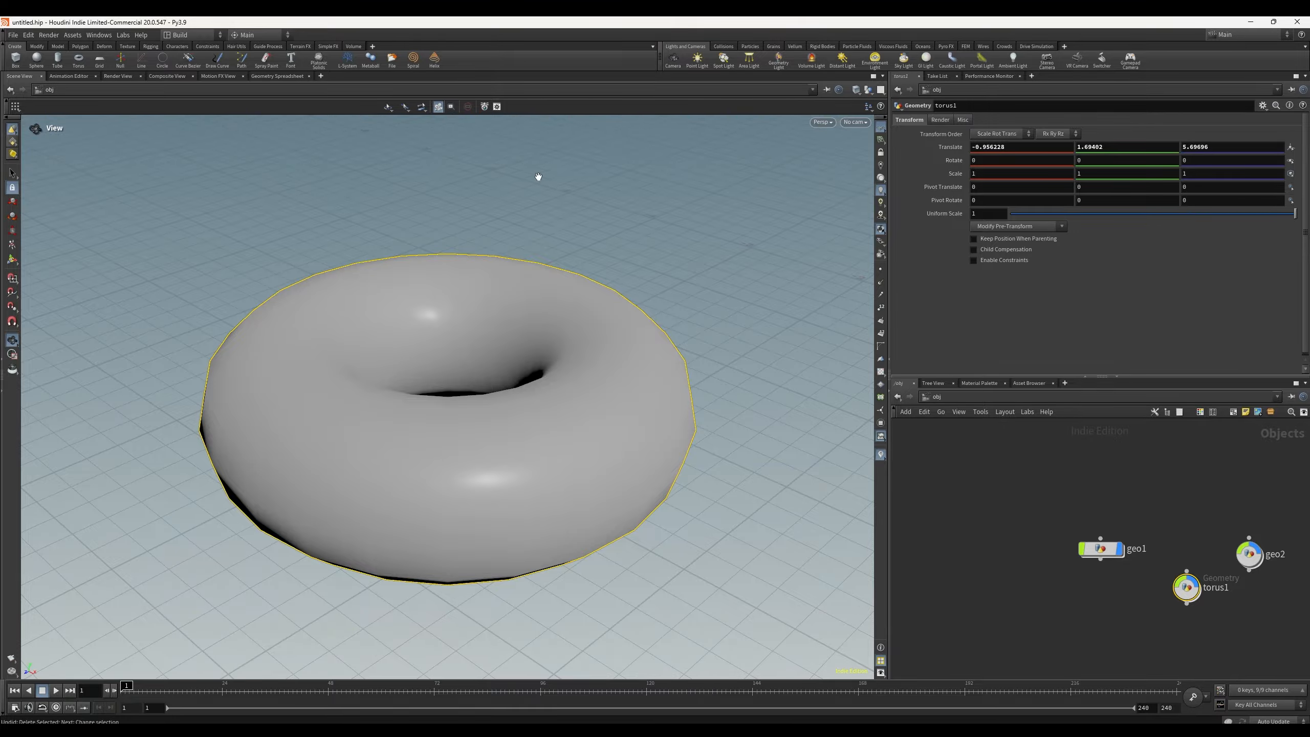
pyautogui.scroll(-4, 612, 266)
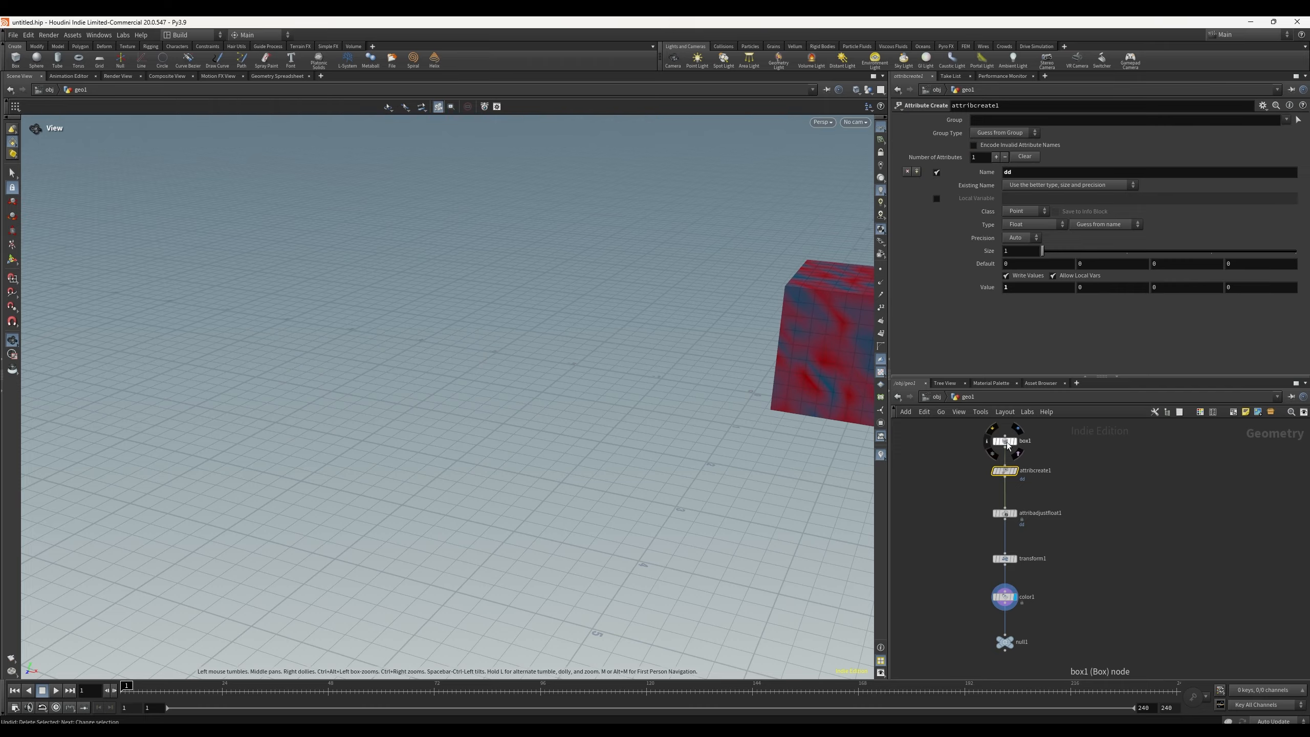
pyautogui.click(1008, 445)
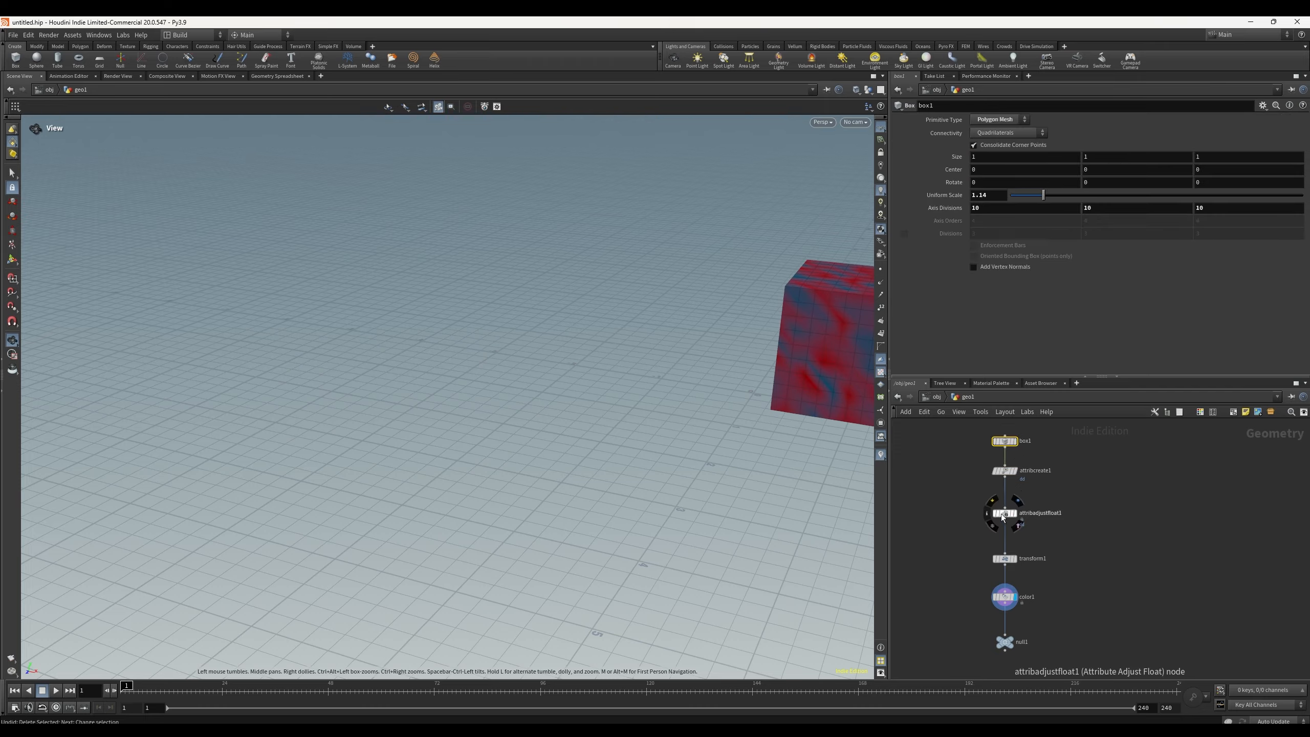
# Step: Review the Class and Type options of the attribcreate1 node without changing them
pyautogui.click(1004, 473)
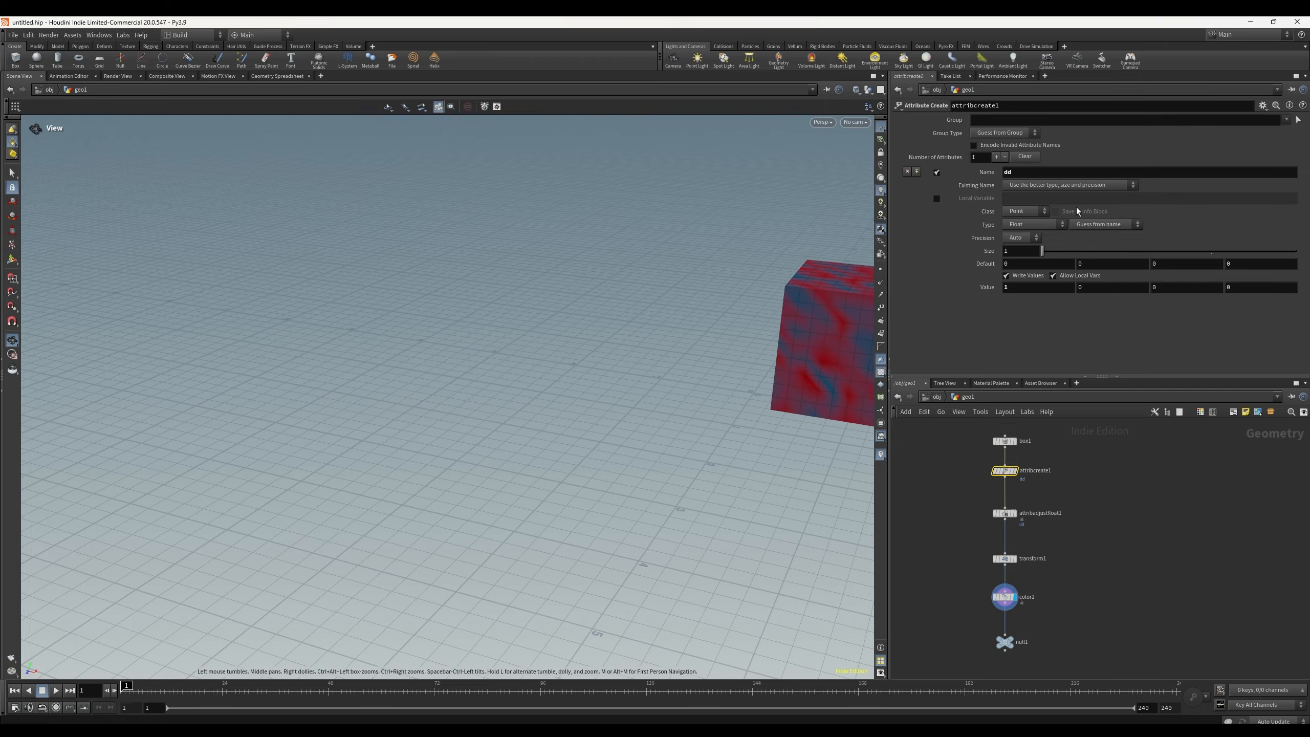
pyautogui.click(1040, 212)
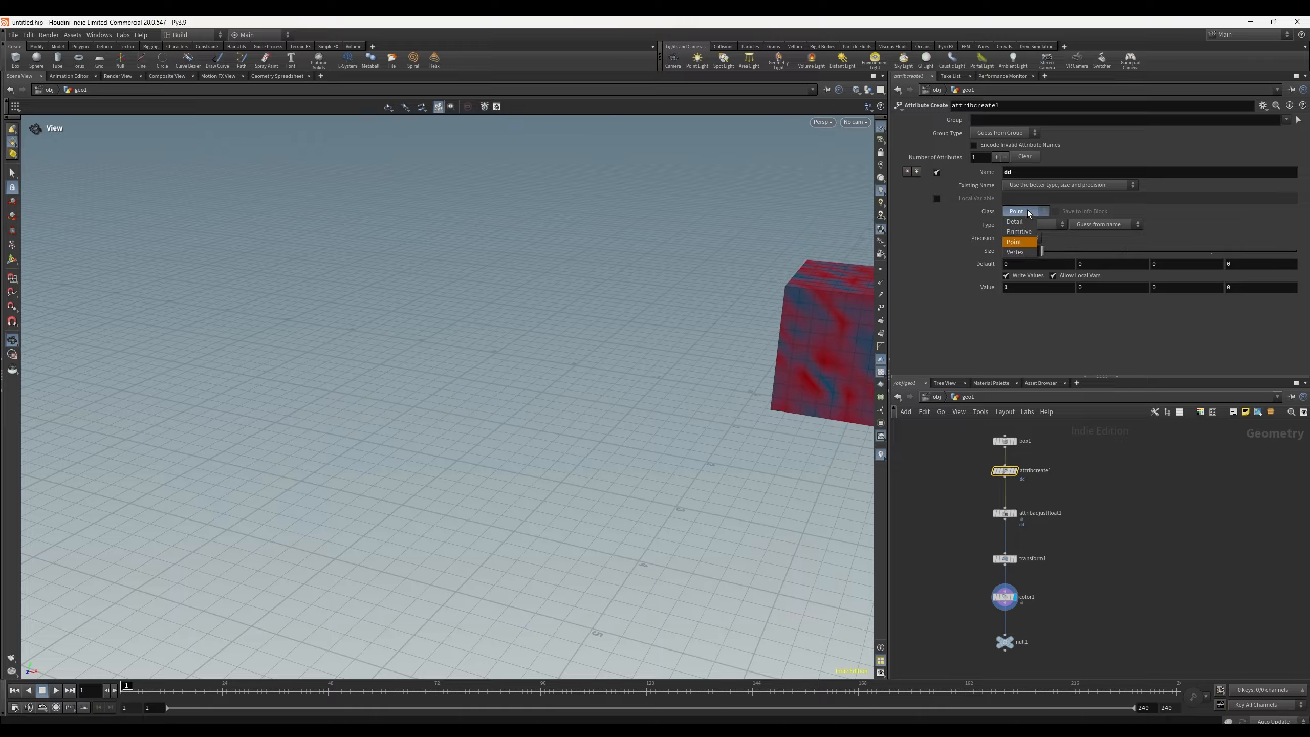
pyautogui.click(1011, 243)
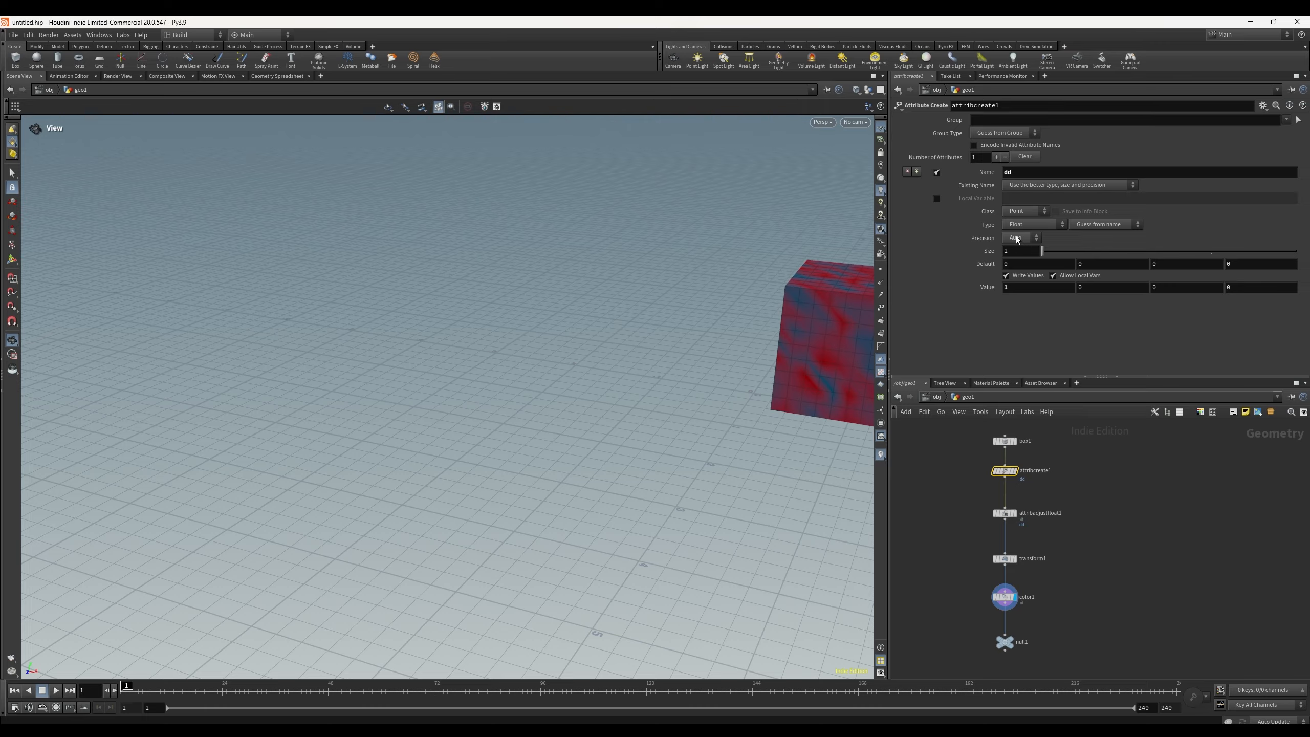
pyautogui.click(1044, 228)
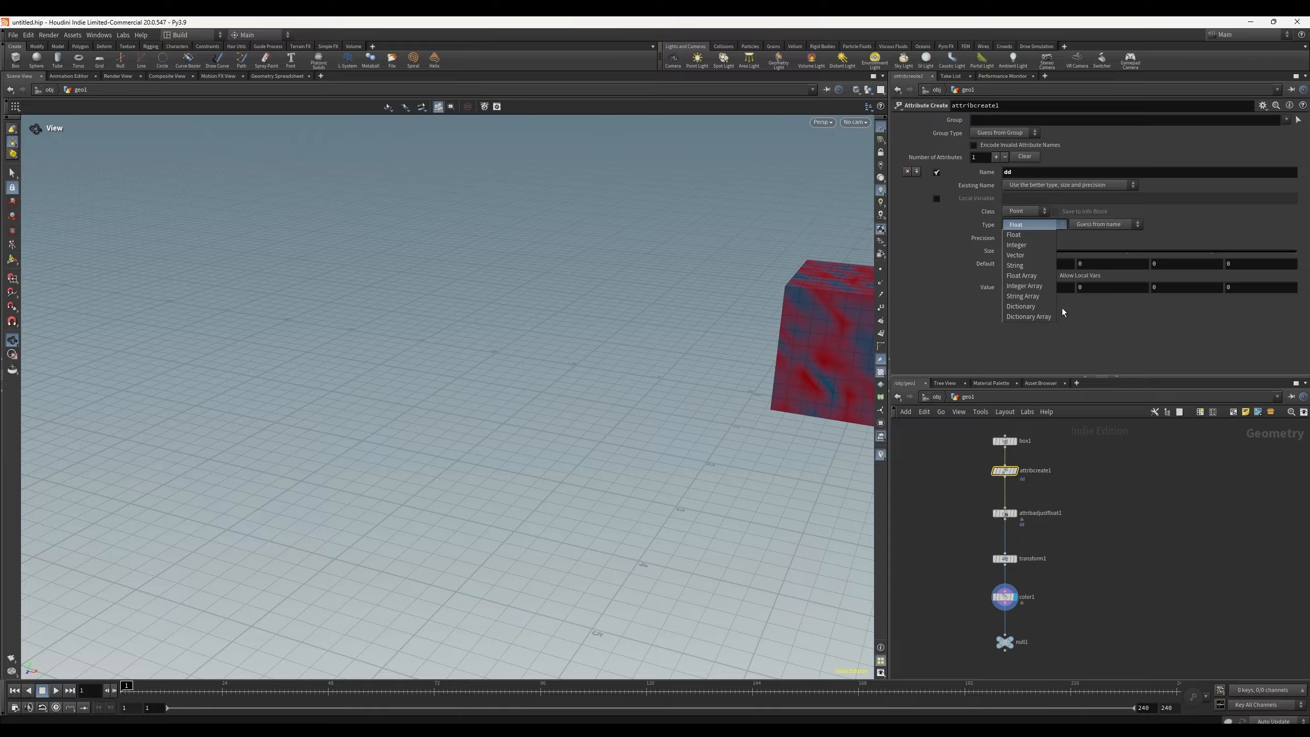
pyautogui.click(1101, 325)
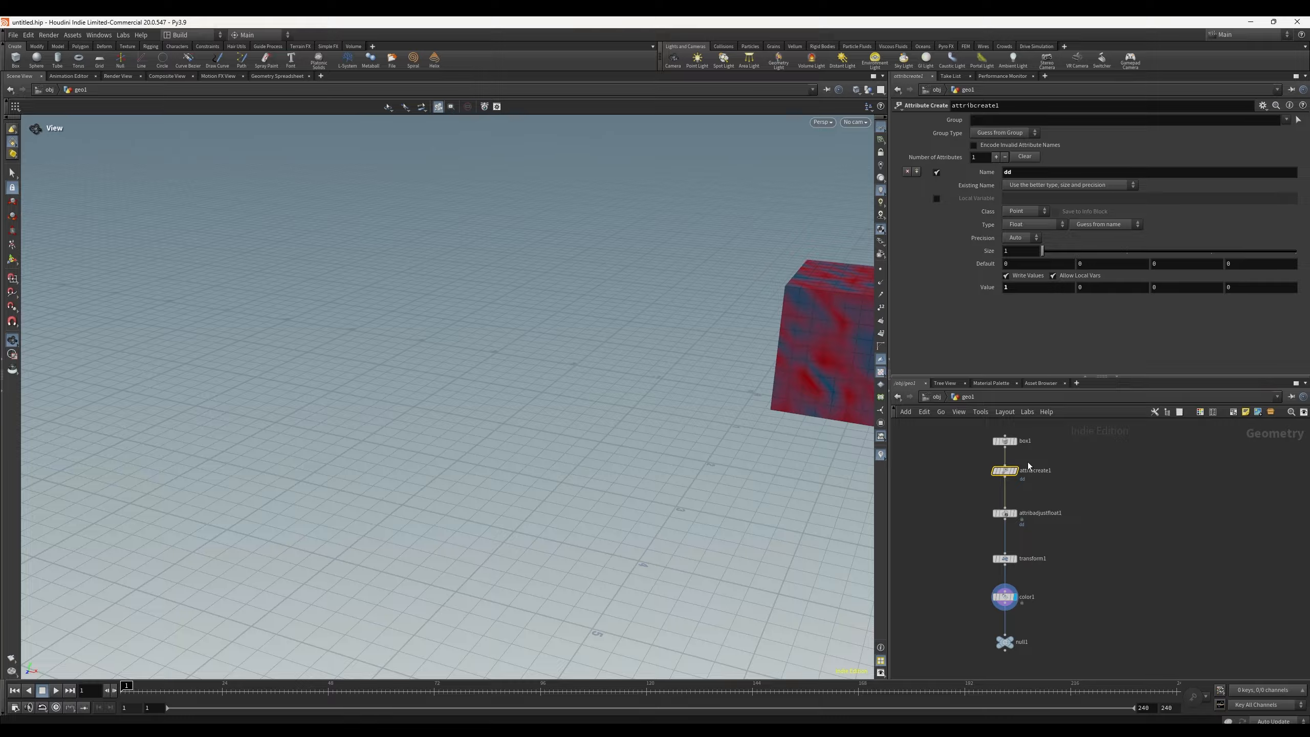
# Step: Try the Radial and Bounding Box pattern types on the attribadjustfloat1 node
pyautogui.click(1005, 514)
pyautogui.click(1005, 471)
pyautogui.click(1004, 512)
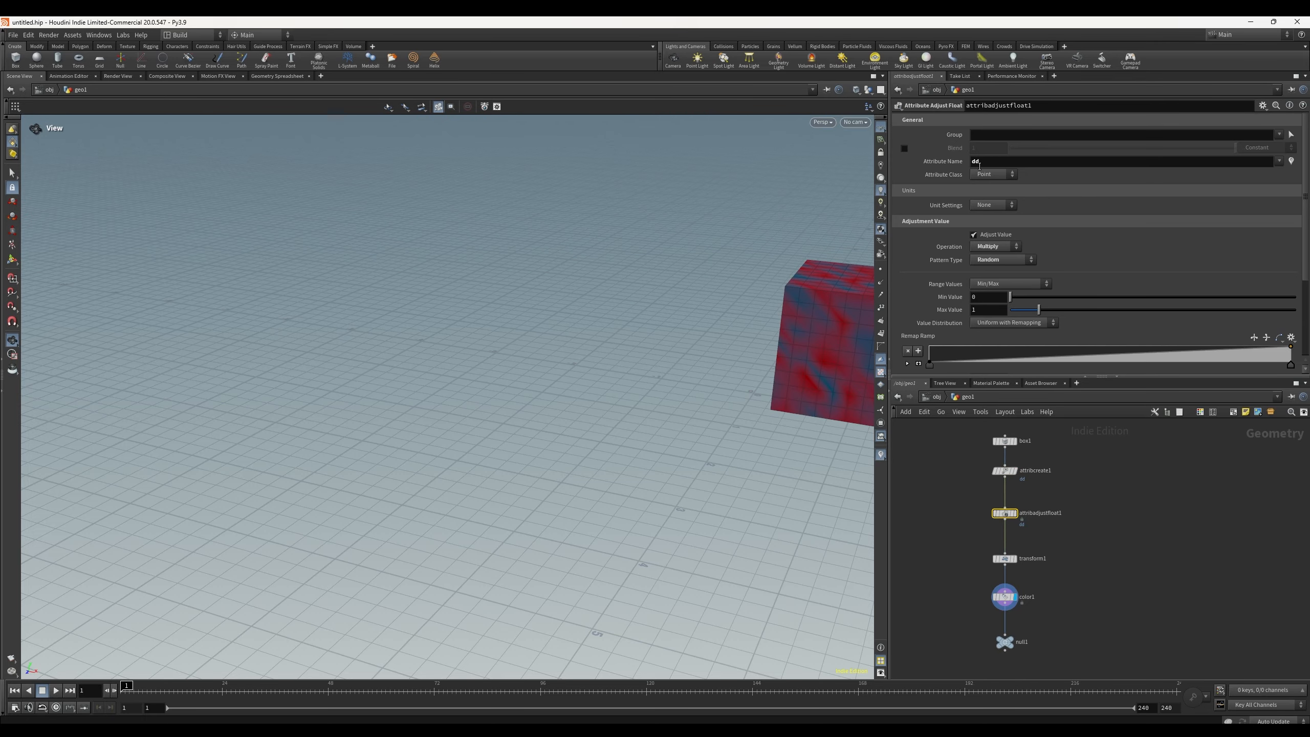
pyautogui.click(1000, 262)
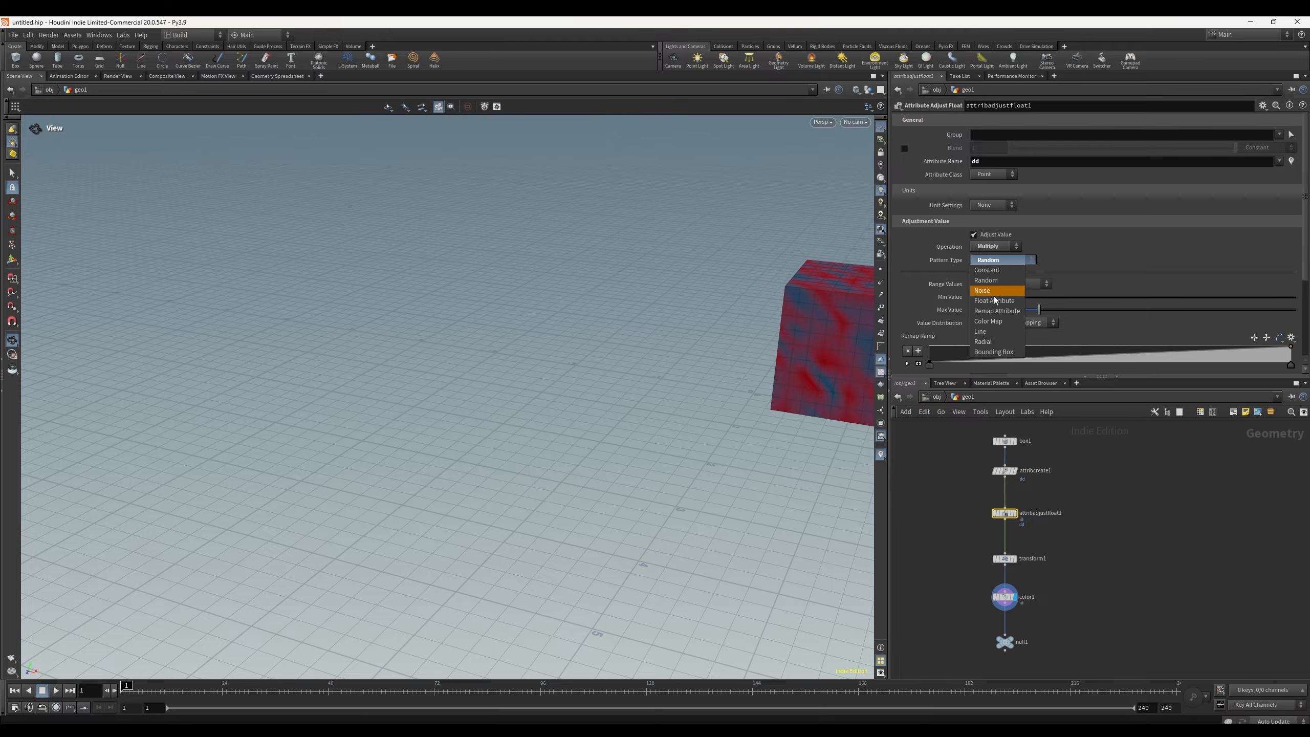
pyautogui.click(1000, 342)
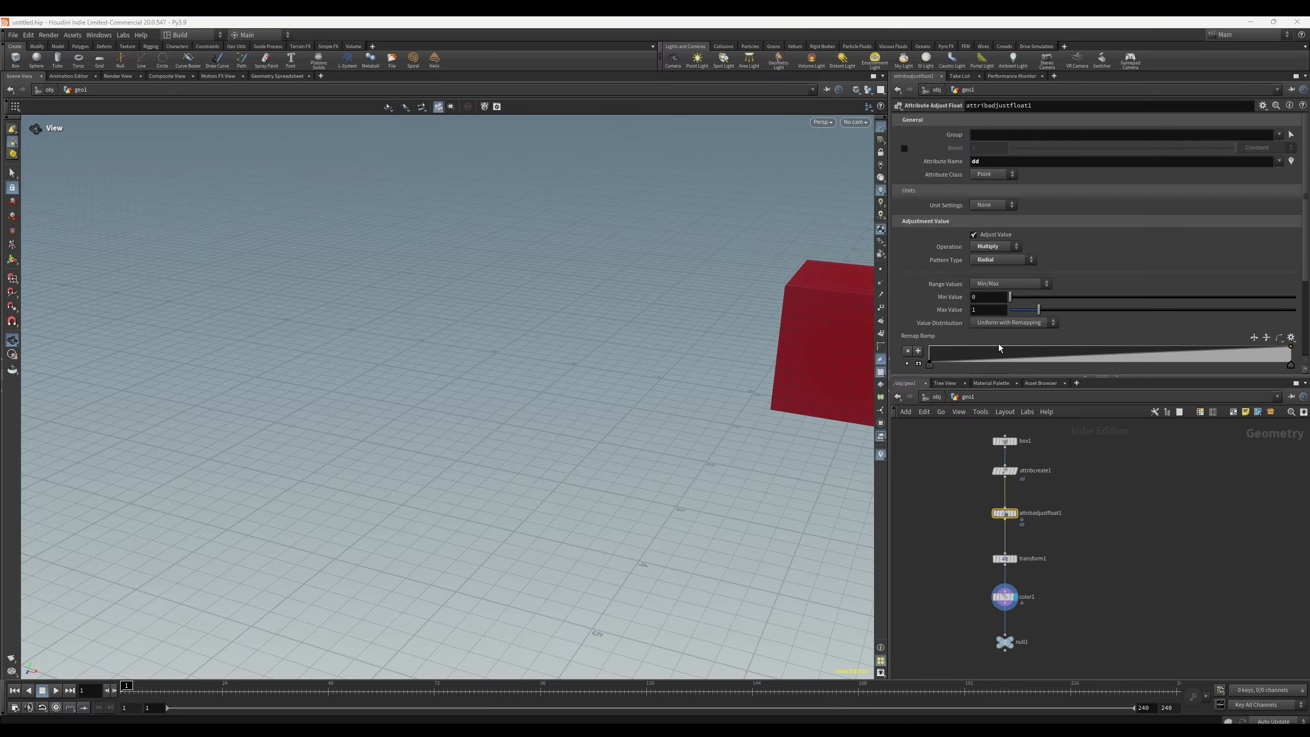
pyautogui.click(1004, 260)
pyautogui.click(1006, 353)
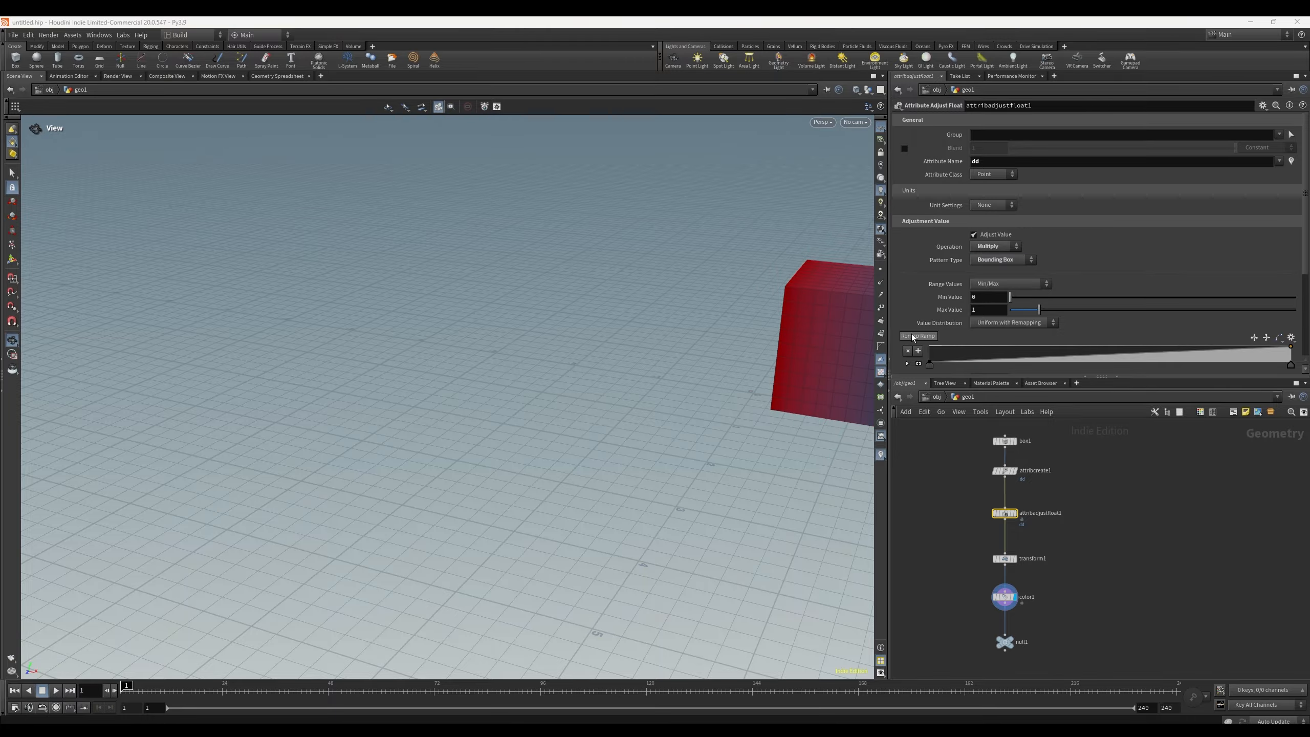
pyautogui.moveTo(789, 300); pyautogui.dragTo(497, 233, button='middle')
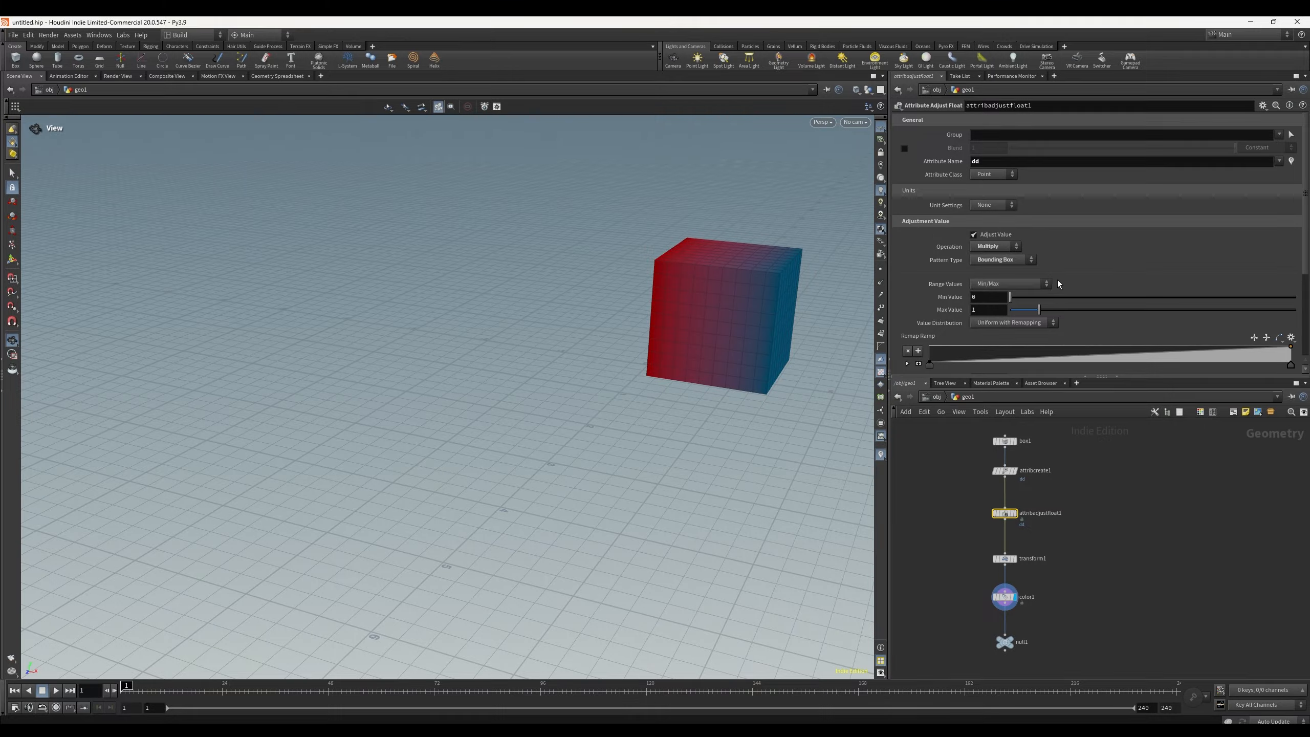
# Step: Try the Color Map, Float Attribute and Noise pattern types, then switch the pattern back to Random
pyautogui.click(1003, 259)
pyautogui.click(1008, 323)
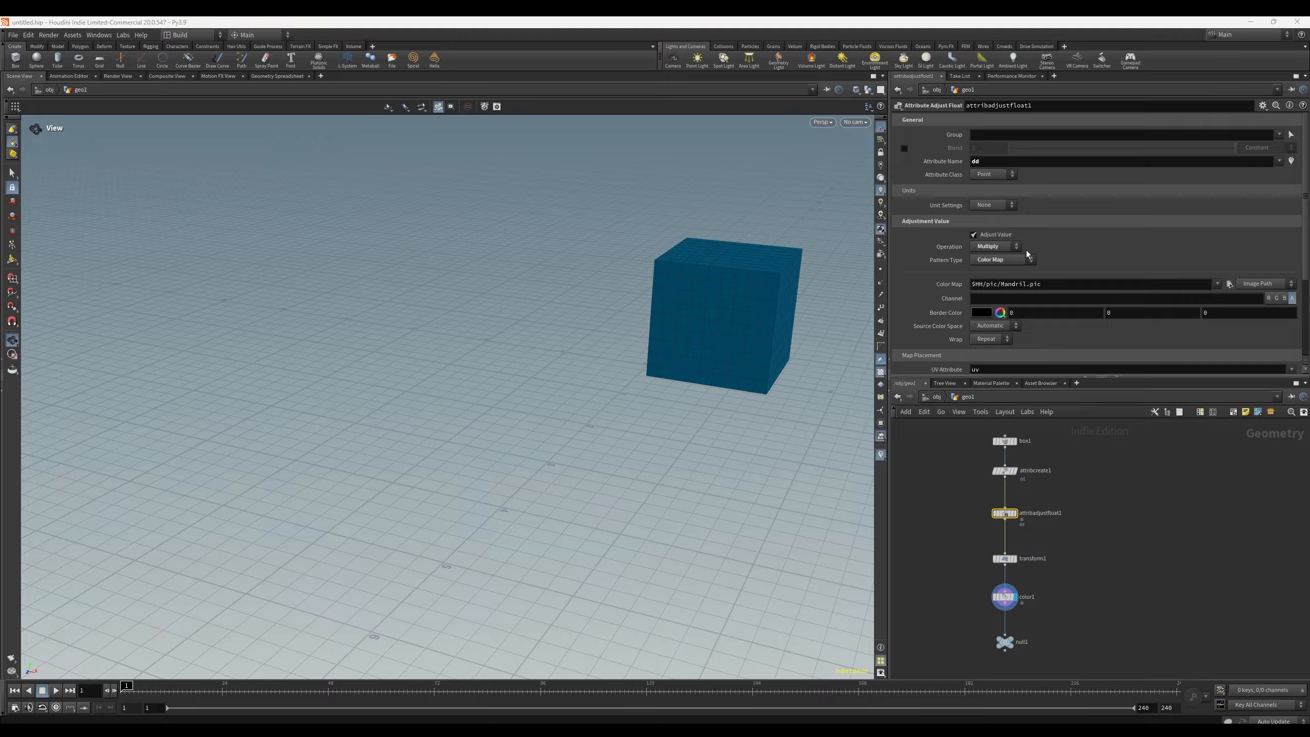
pyautogui.click(1001, 260)
pyautogui.click(995, 300)
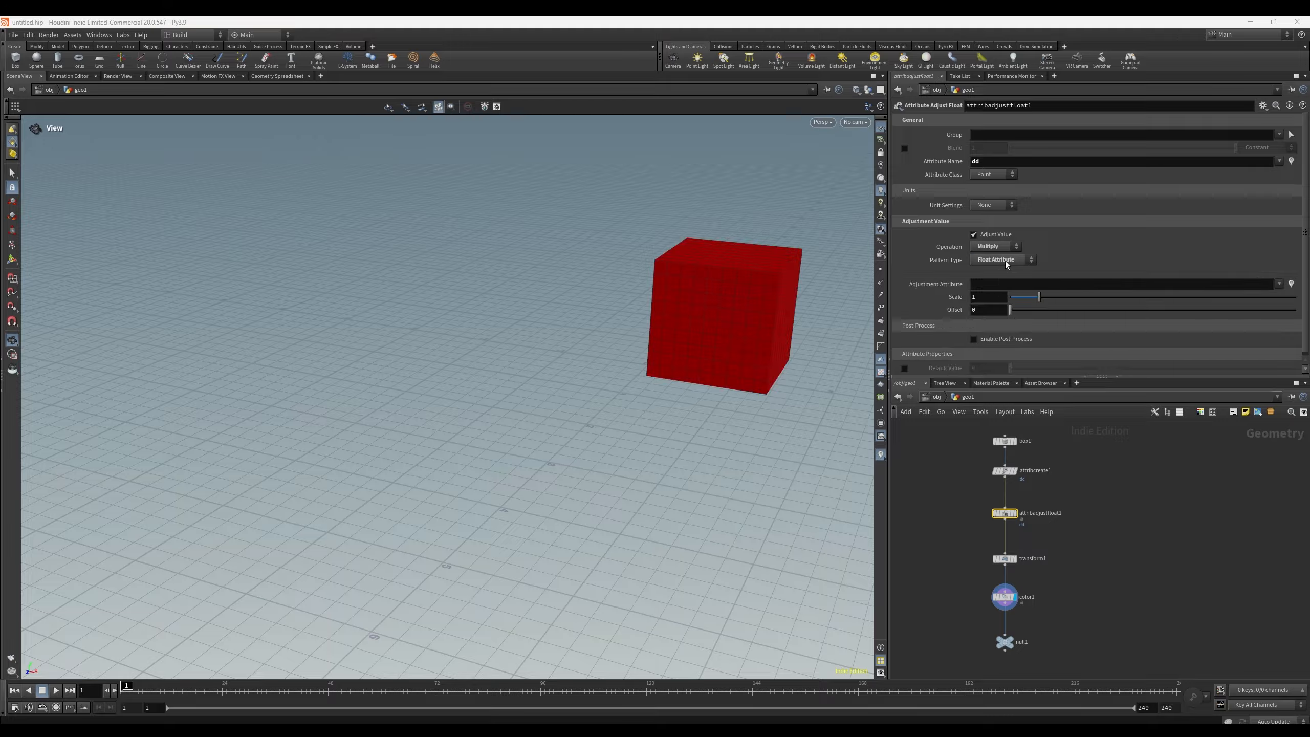
pyautogui.click(1008, 262)
pyautogui.click(1000, 291)
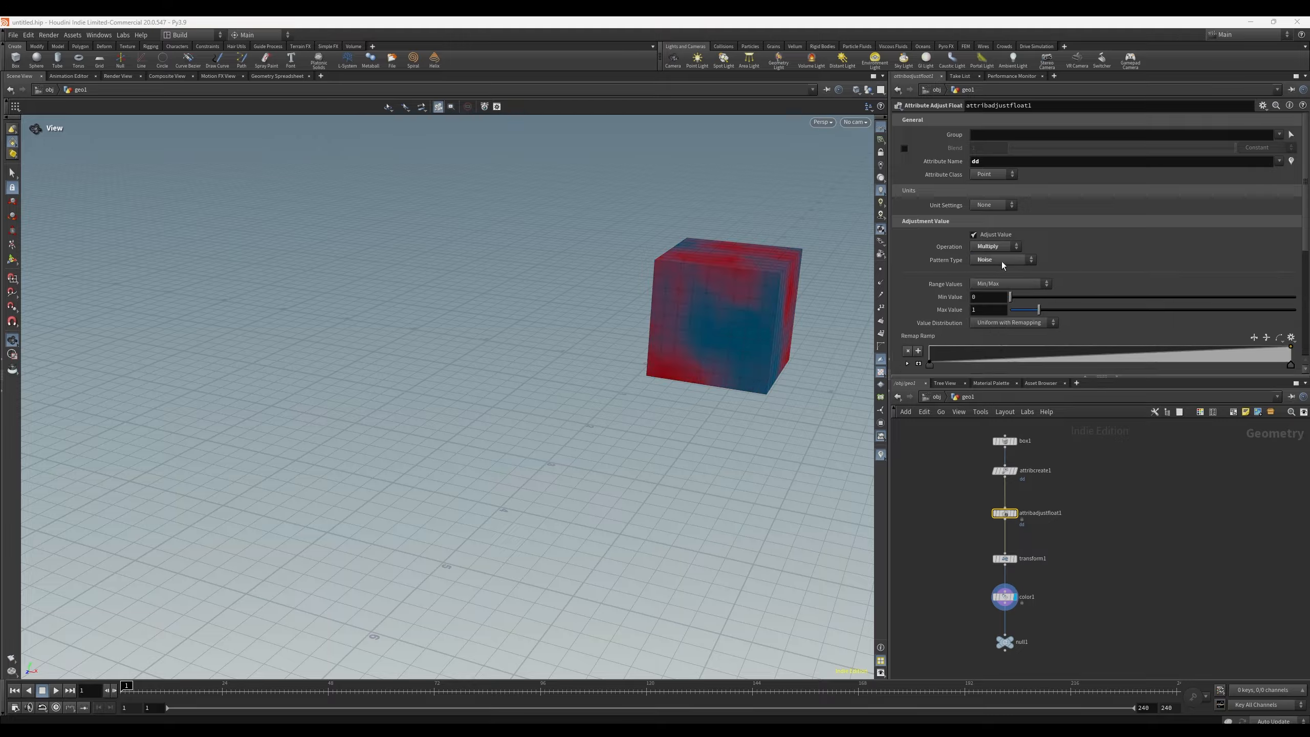
pyautogui.click(1002, 261)
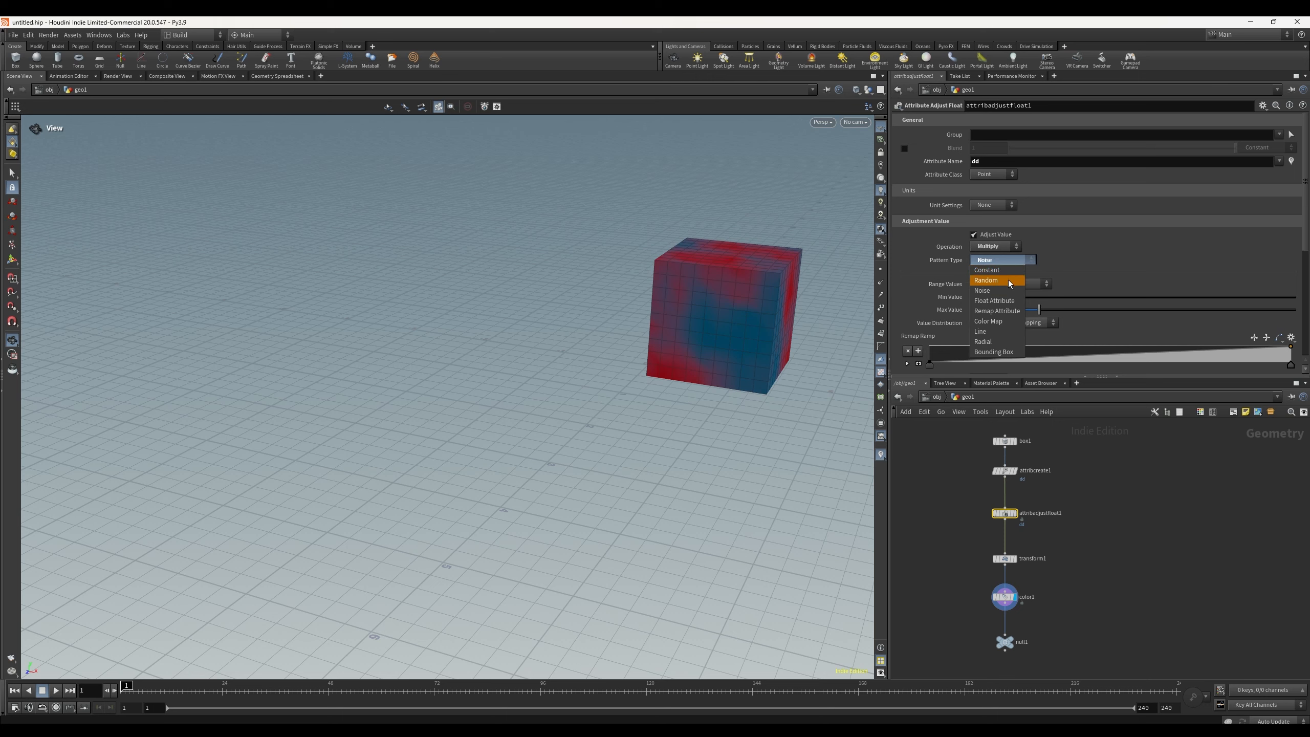
pyautogui.click(1007, 283)
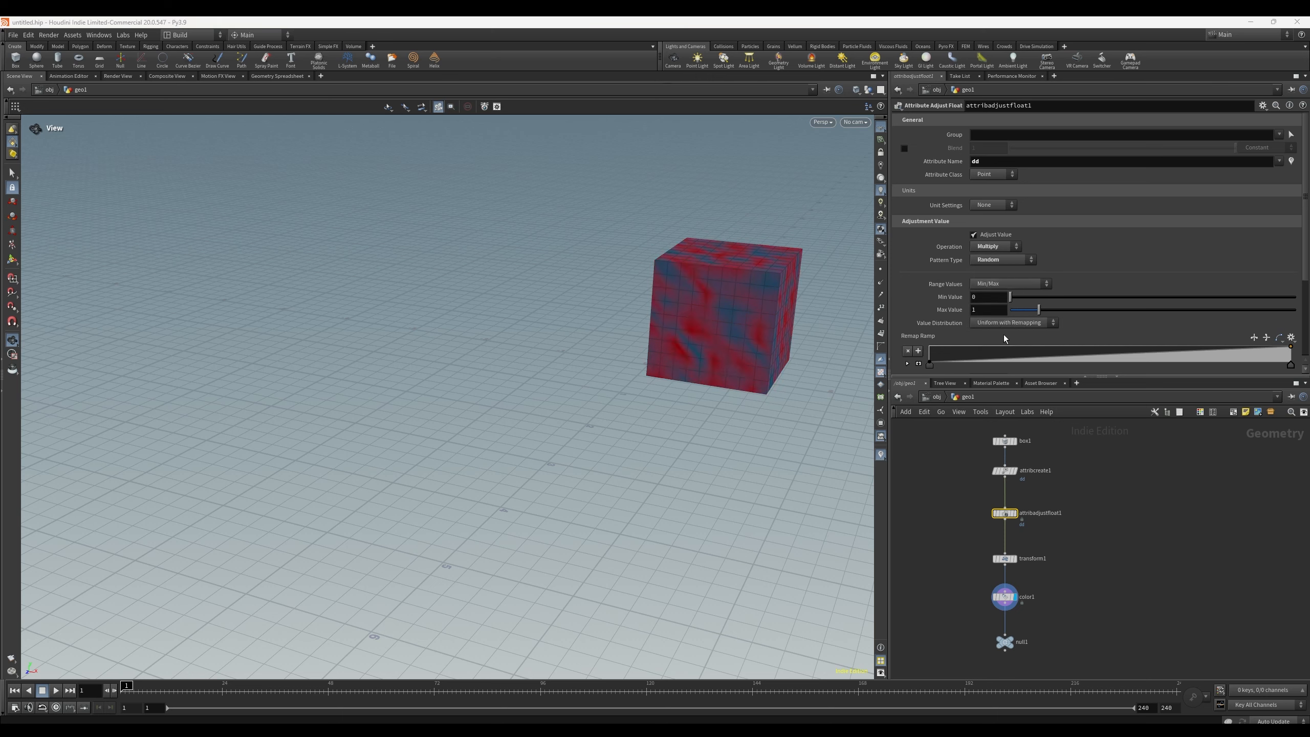
# Step: Set the attribadjustfloat1 node's Max Value to 0.99
pyautogui.moveTo(1039, 309); pyautogui.dragTo(998, 306)
pyautogui.scroll(-3, 968, 339)
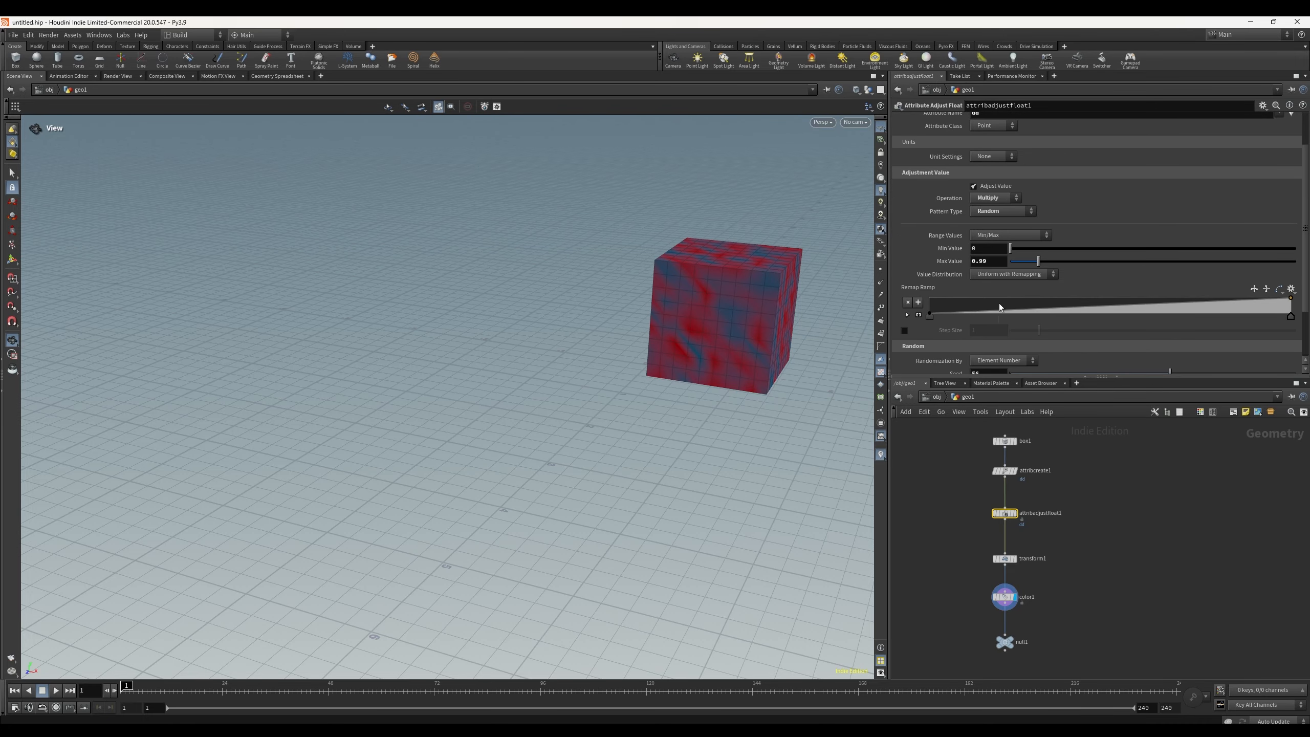
pyautogui.scroll(-2, 999, 306)
pyautogui.scroll(-1, 985, 306)
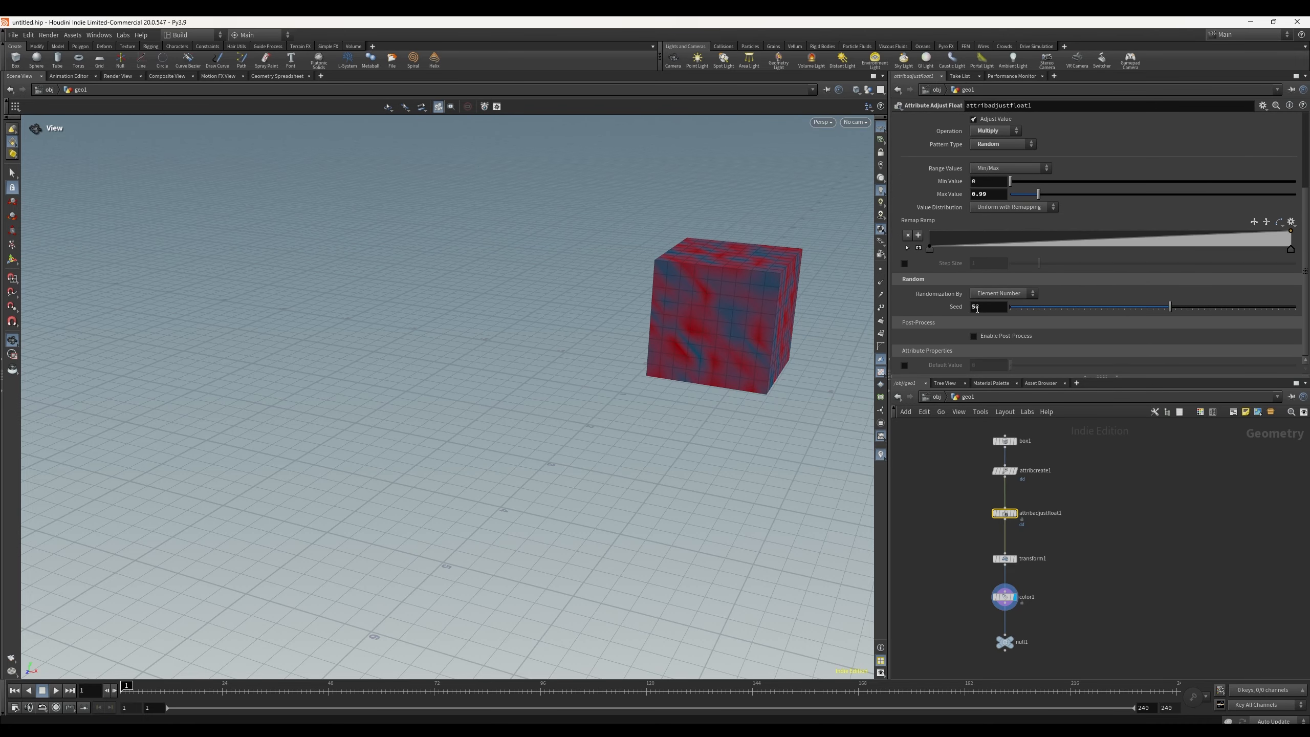
pyautogui.scroll(3, 974, 318)
pyautogui.scroll(3, 985, 341)
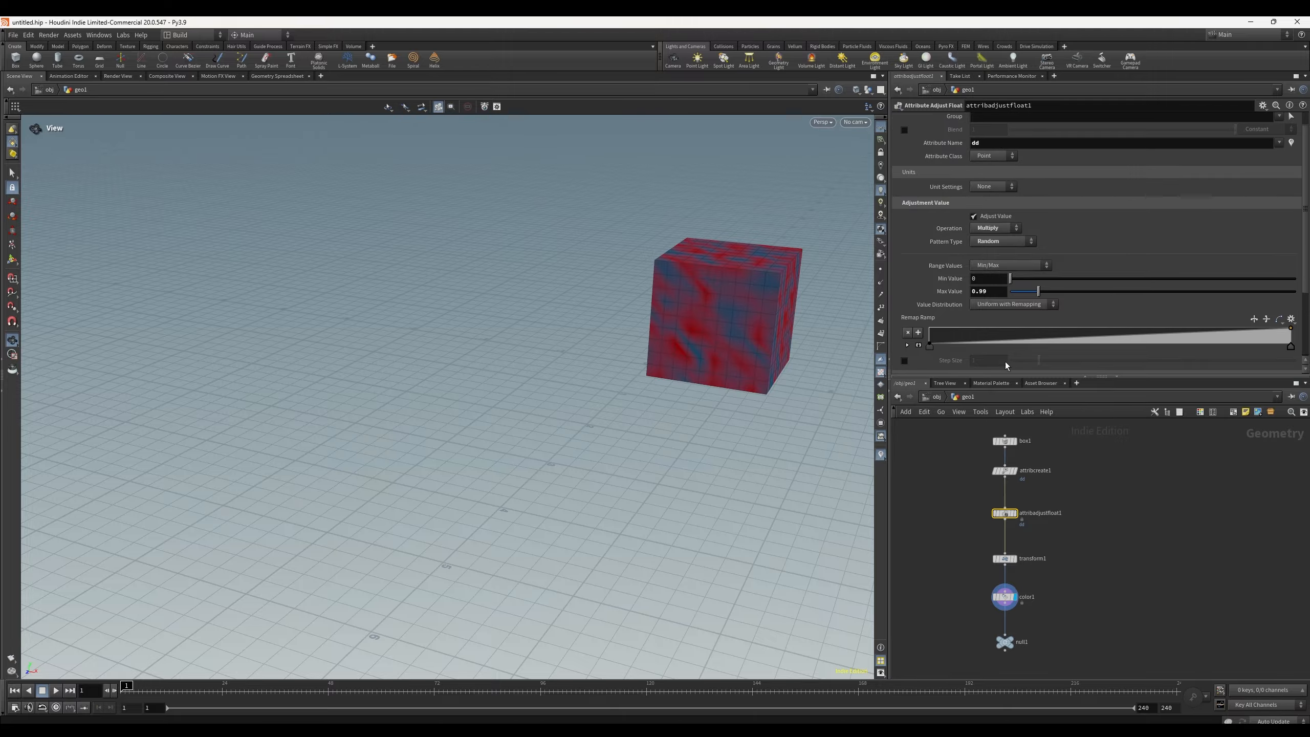
# Step: Toggle the bypass on the color1 and transform1 nodes on and off to compare the result
pyautogui.click(1004, 558)
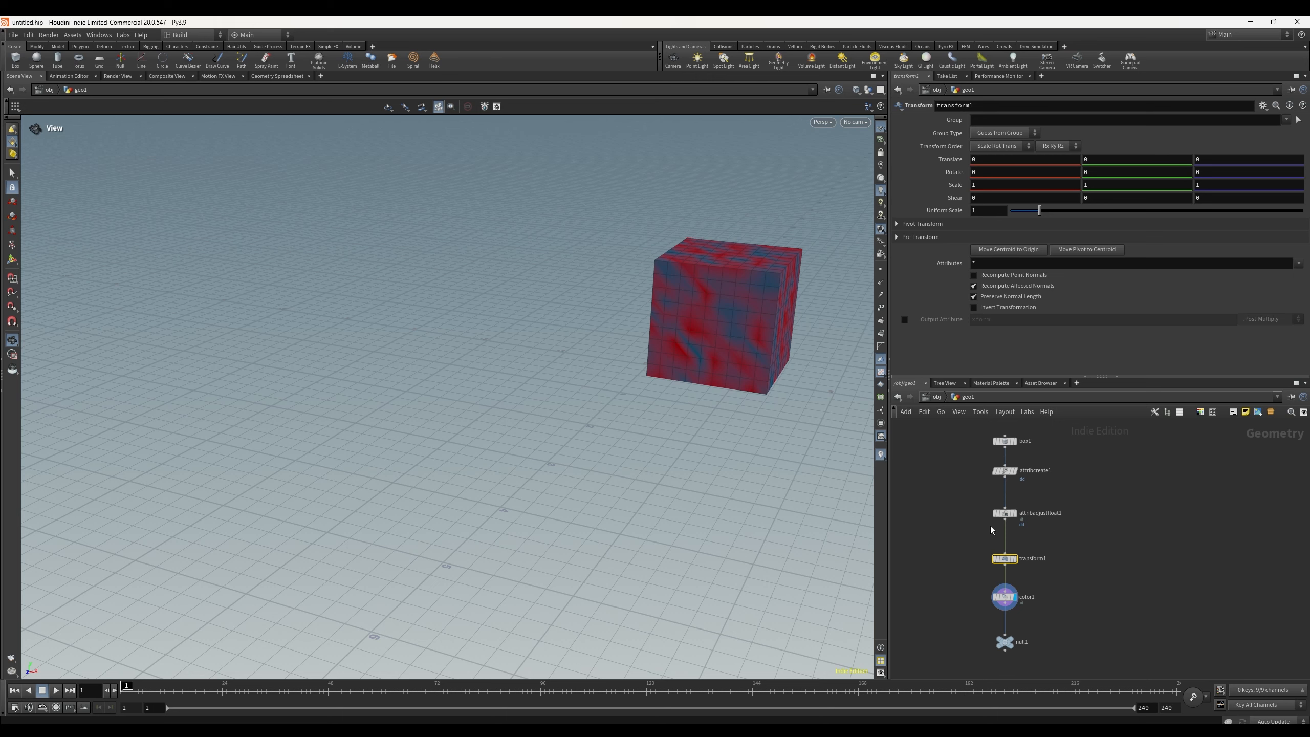
pyautogui.scroll(3, 1050, 591)
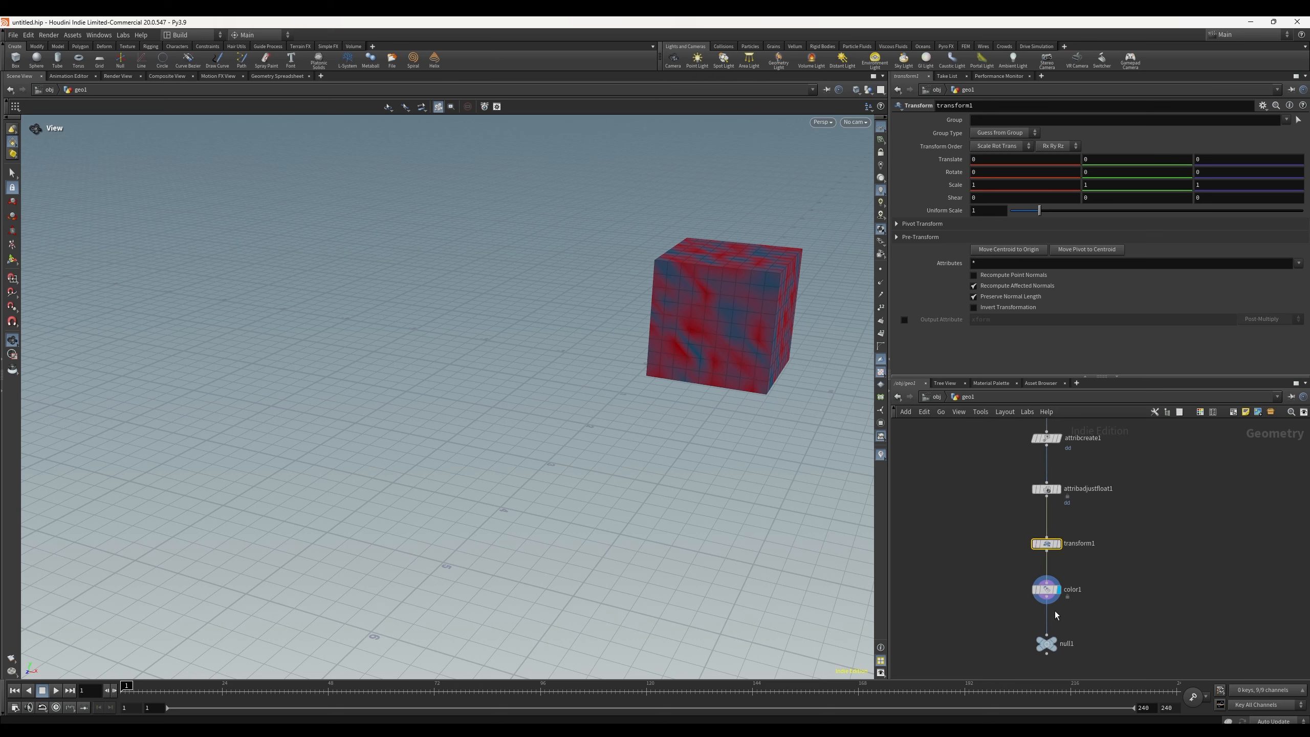
pyautogui.click(1050, 591)
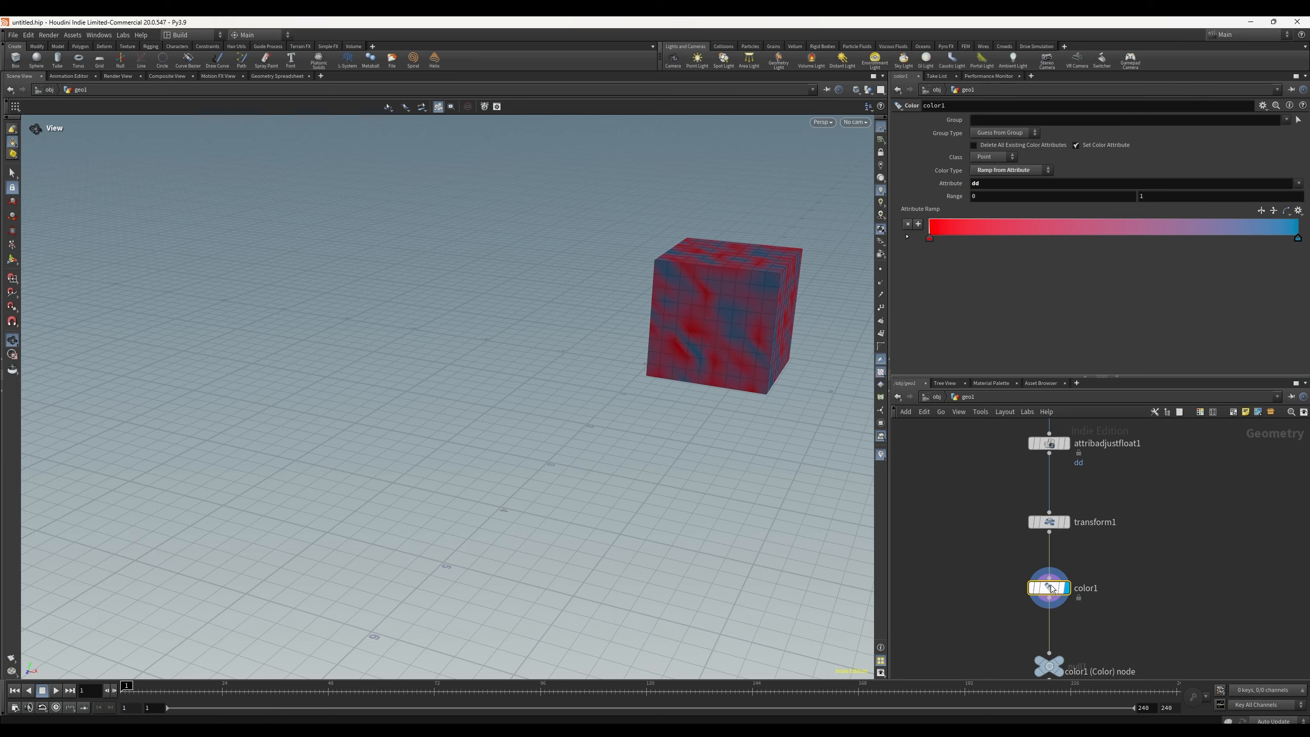
pyautogui.press('q')
pyautogui.press('q')
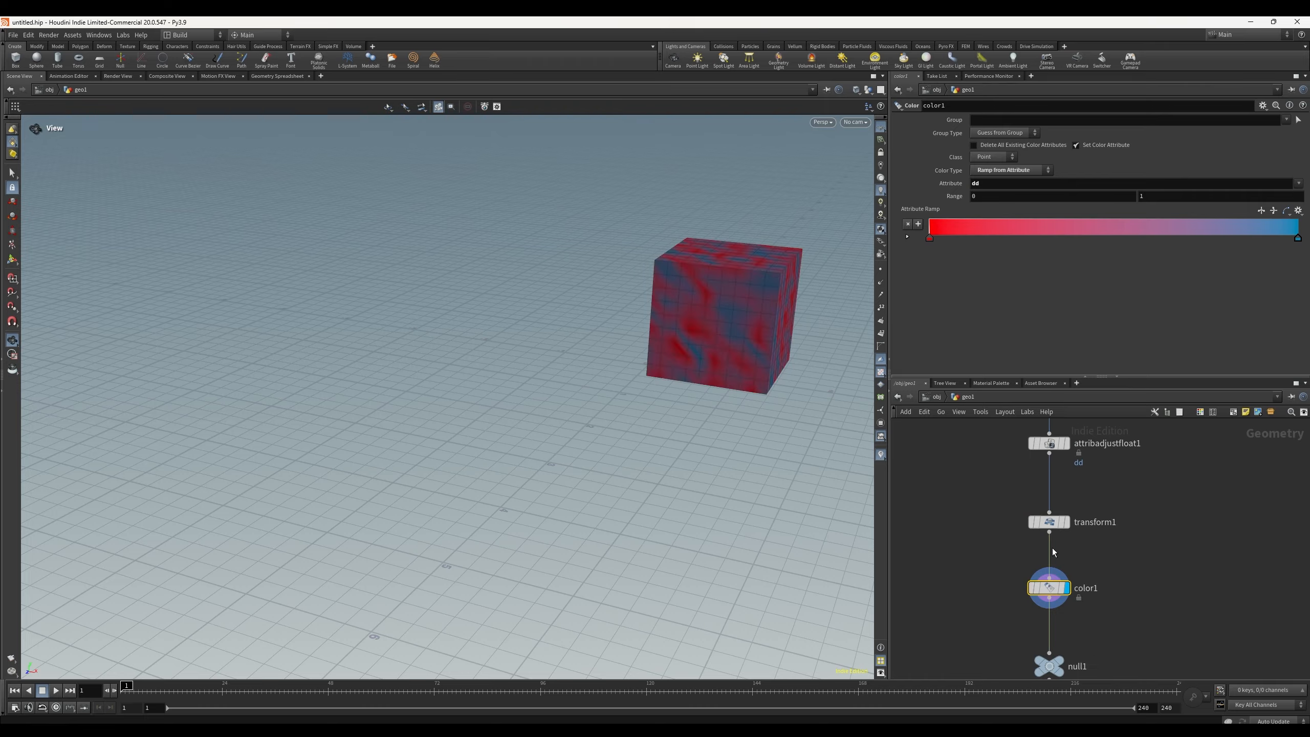
pyautogui.click(1050, 522)
# Step: Bypass the attribadjustfloat1 node to compare the cube's coloring, then restore it
pyautogui.press('q')
pyautogui.press('q')
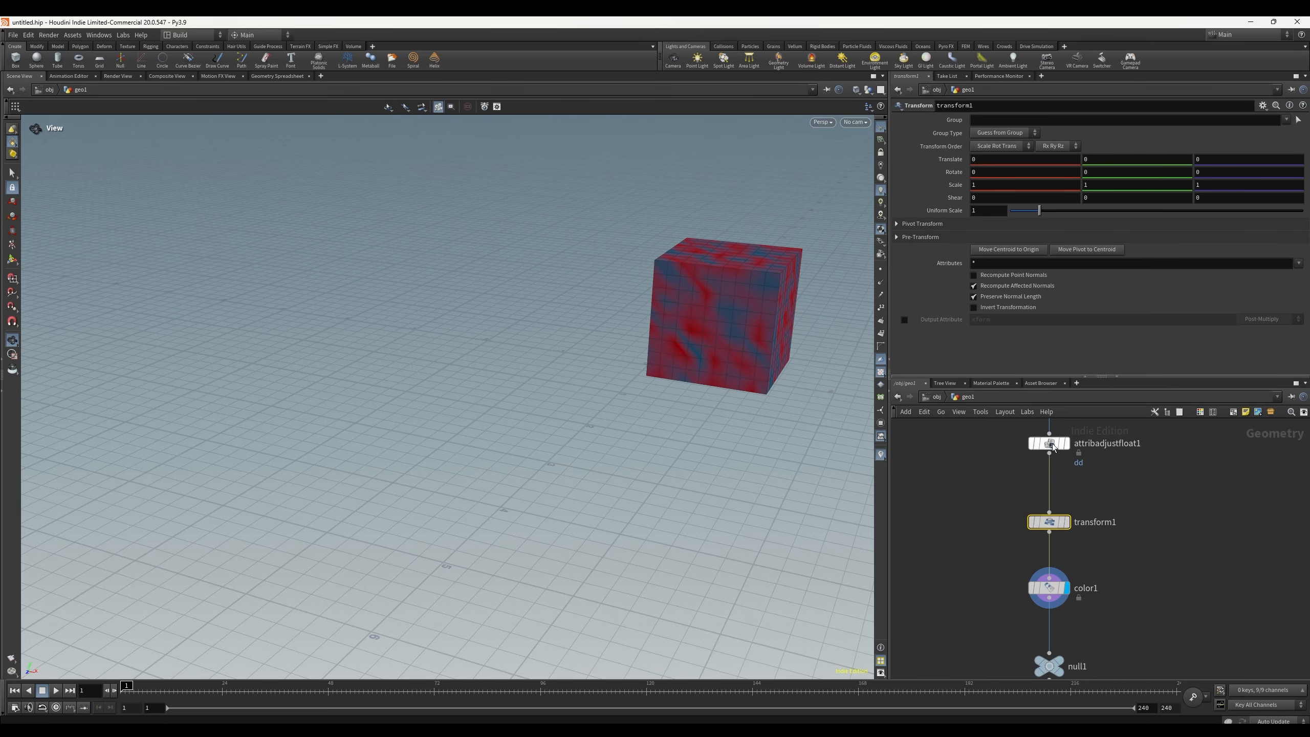
pyautogui.click(1050, 444)
pyautogui.press('q')
pyautogui.press('q')
pyautogui.press('q')
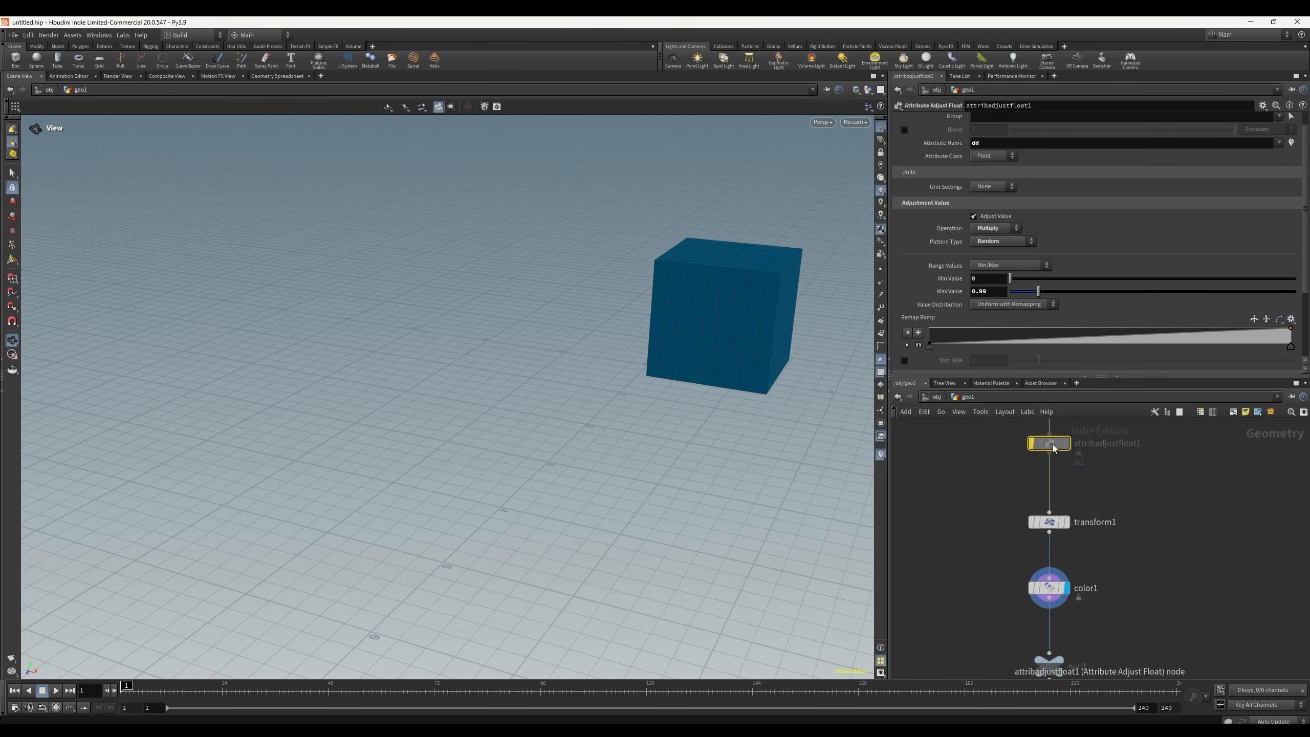
pyautogui.press('q')
pyautogui.scroll(-5, 1129, 516)
pyautogui.moveTo(1124, 546); pyautogui.dragTo(1023, 552, button='middle')
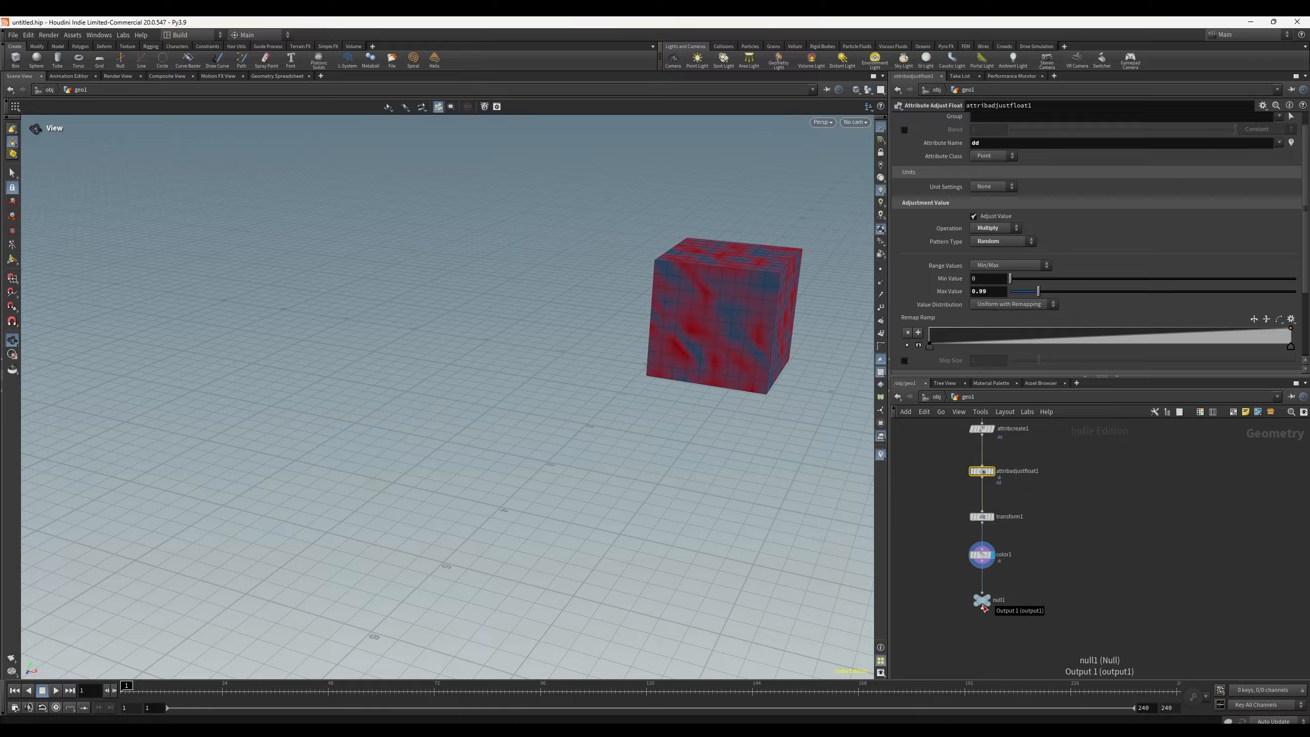
pyautogui.moveTo(981, 605)
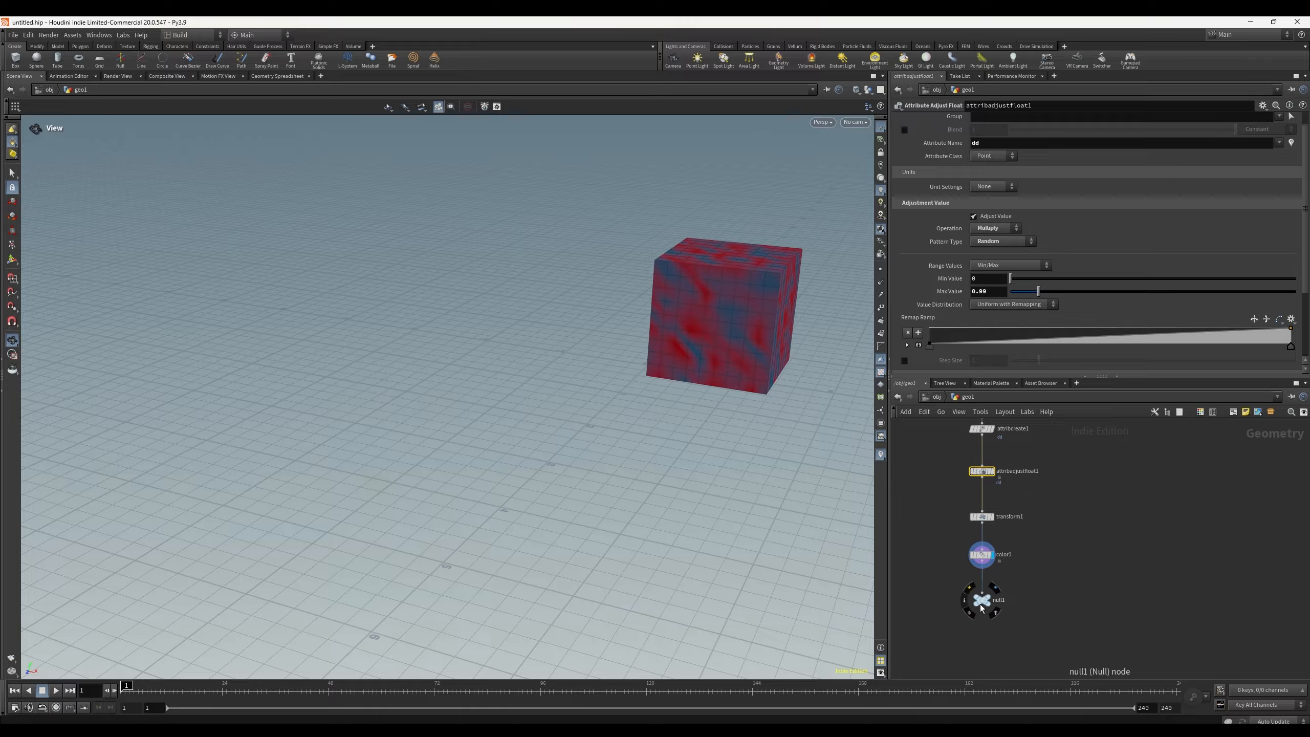